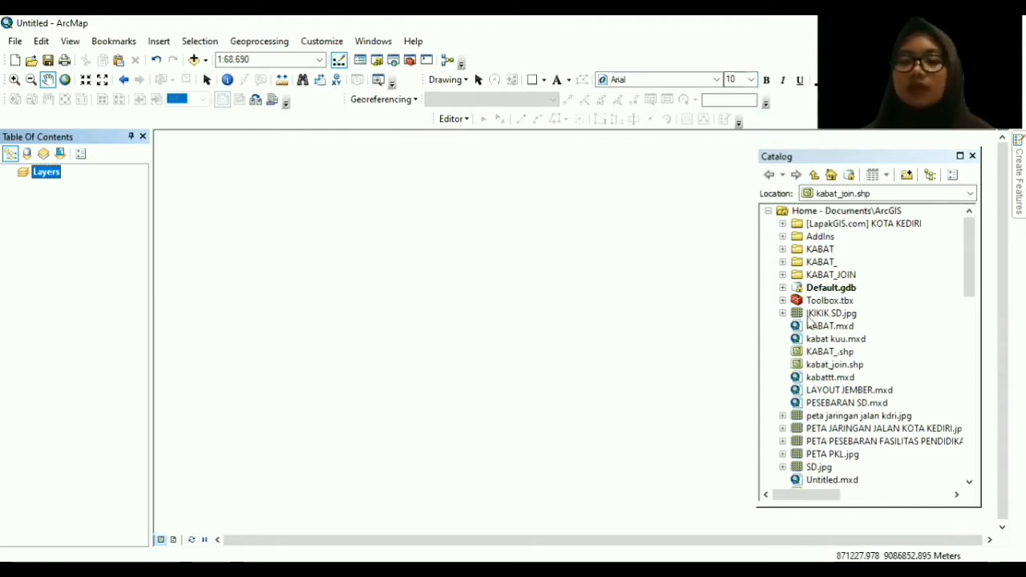
Add the kabat_join.shp shapefile to the empty map and center it in the view.
left_click_drag(821, 367, 561, 325)
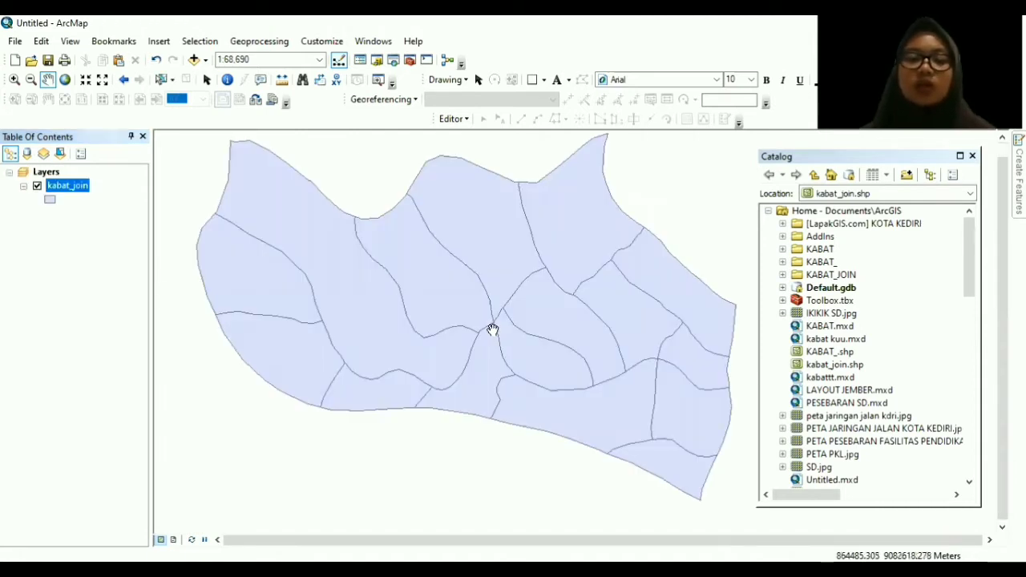
left_click_drag(461, 376, 464, 360)
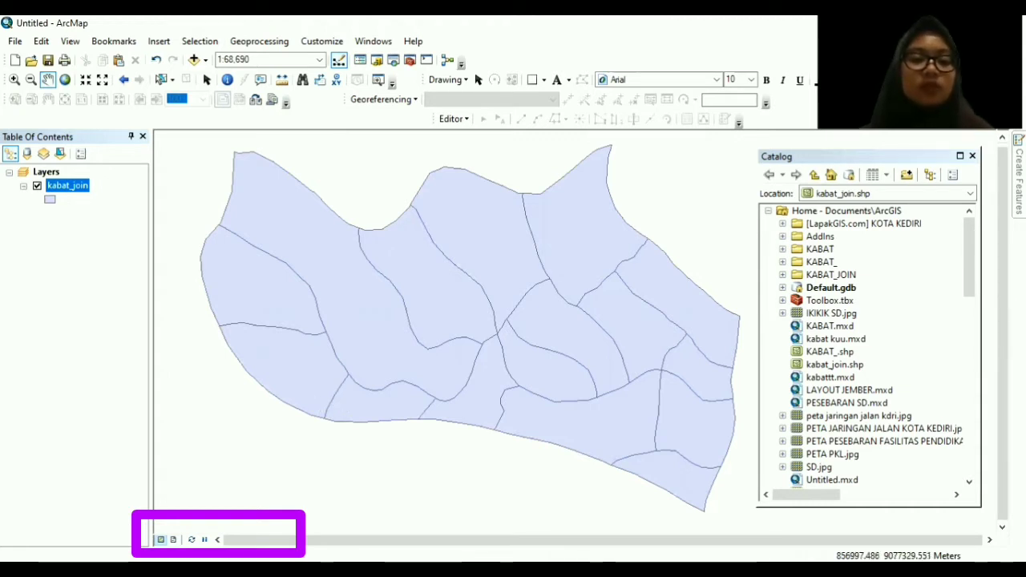
Switch to layout view and set the page to A3 paper in landscape orientation.
left_click(173, 540)
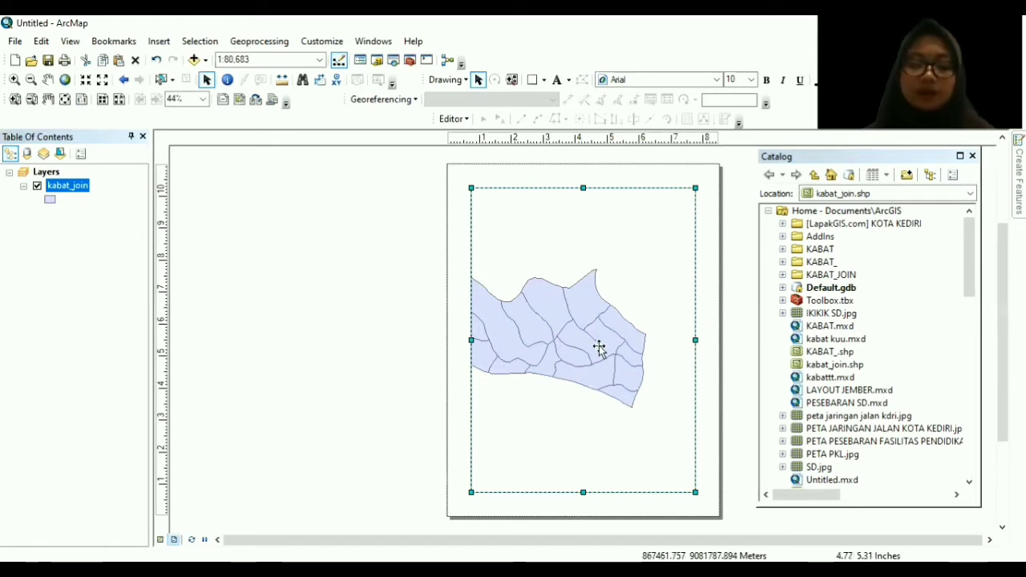
left_click(14, 44)
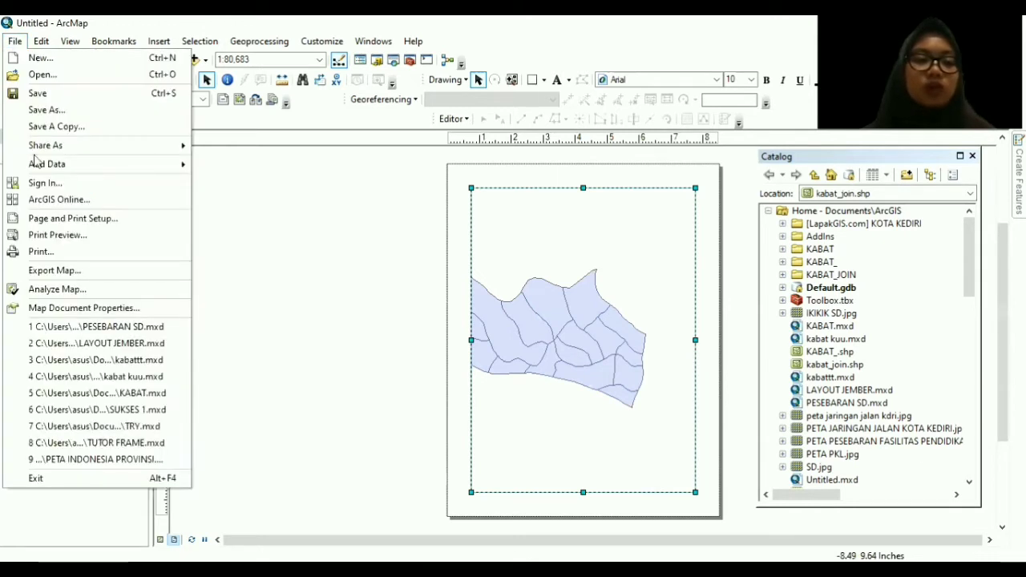
left_click(112, 220)
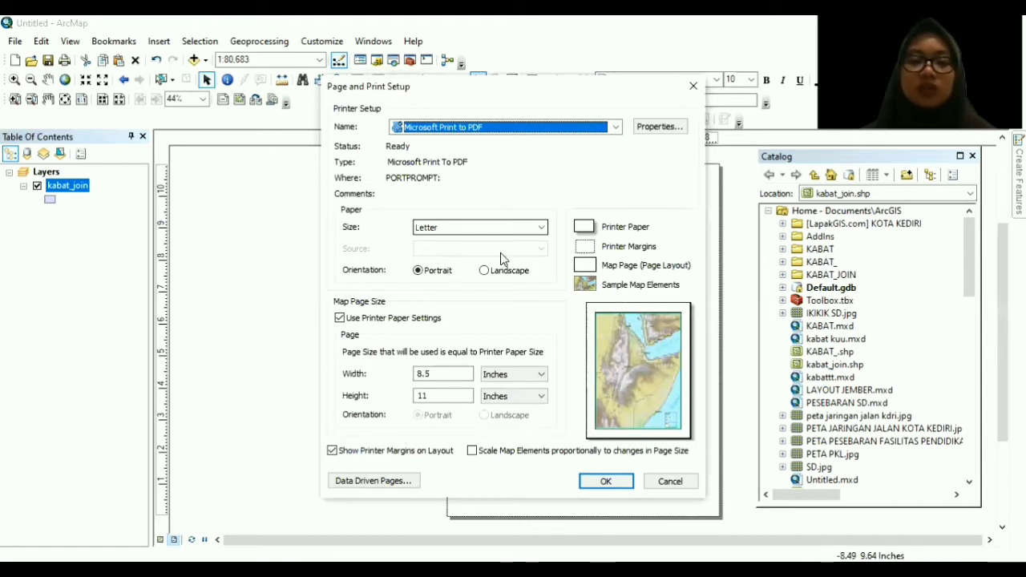
left_click(497, 228)
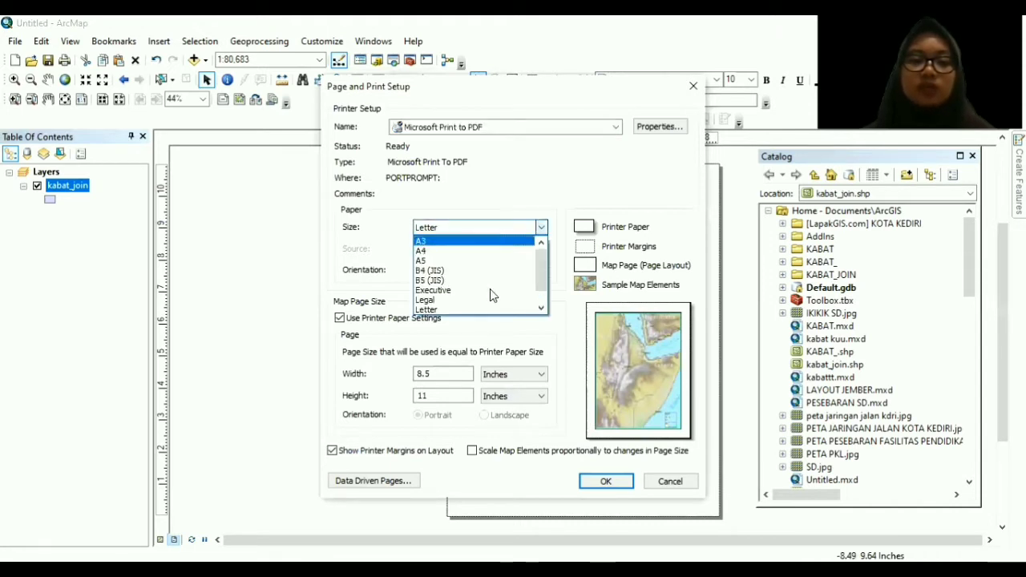
left_click(473, 241)
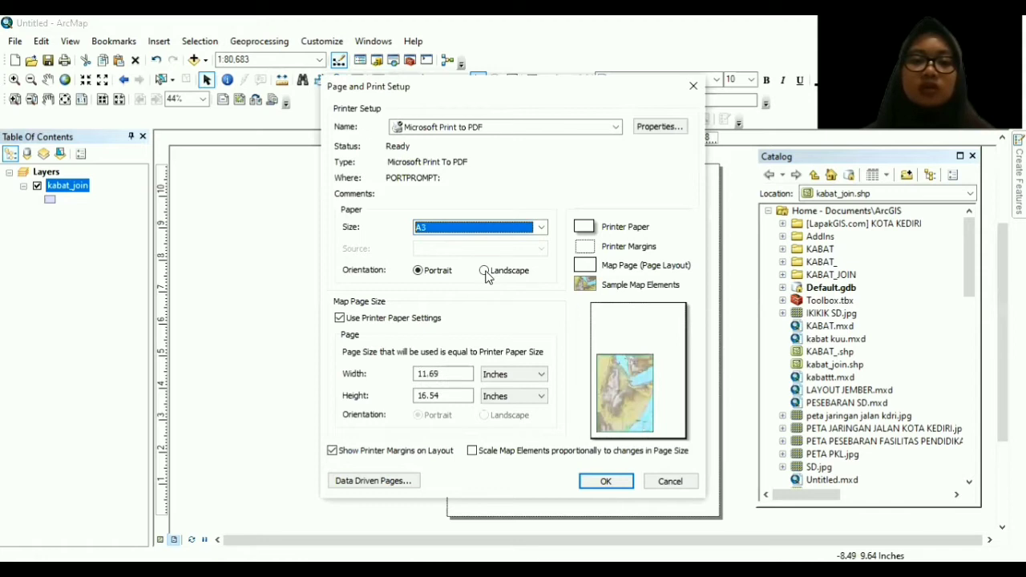
left_click(485, 272)
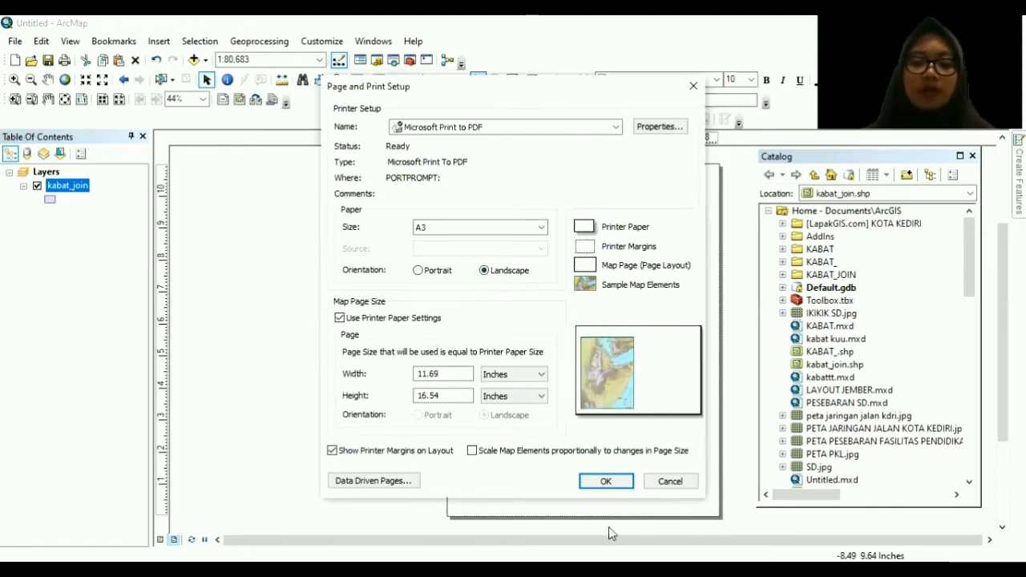
left_click(603, 482)
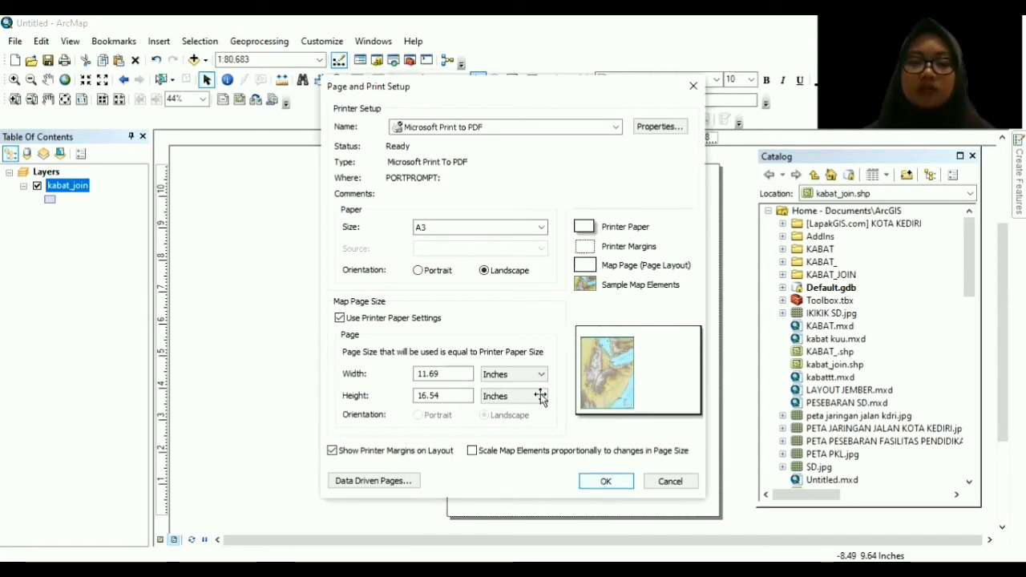
Center the kabat_join area within its data frame and enlarge the frame to nearly the full page height.
left_click(48, 99)
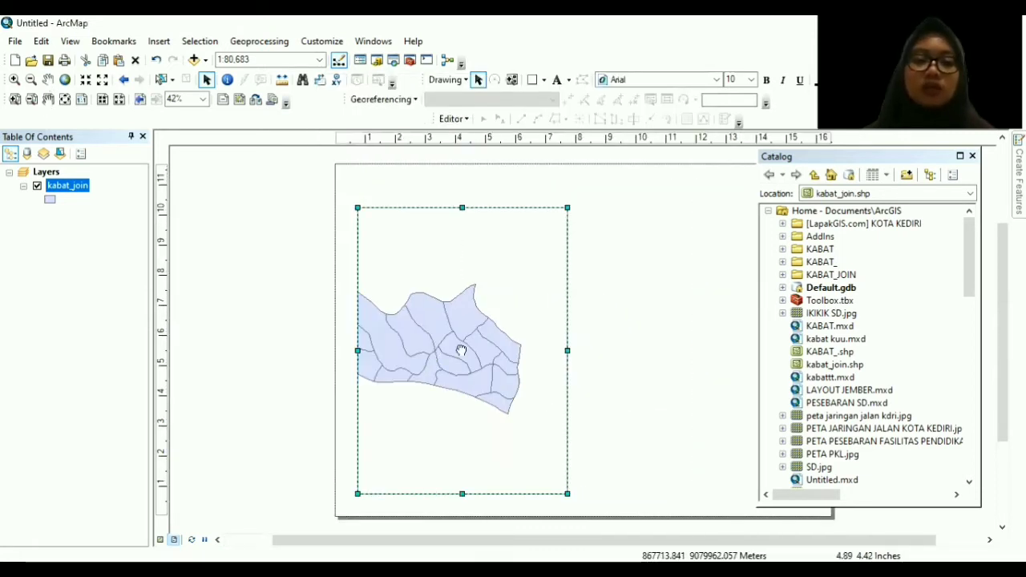
left_click_drag(433, 360, 436, 340)
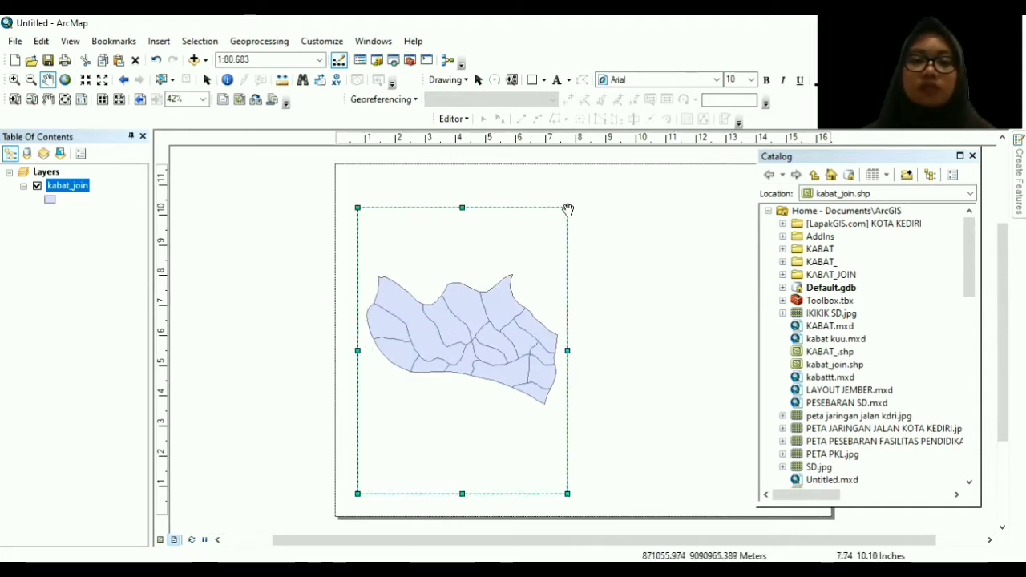
left_click(222, 99)
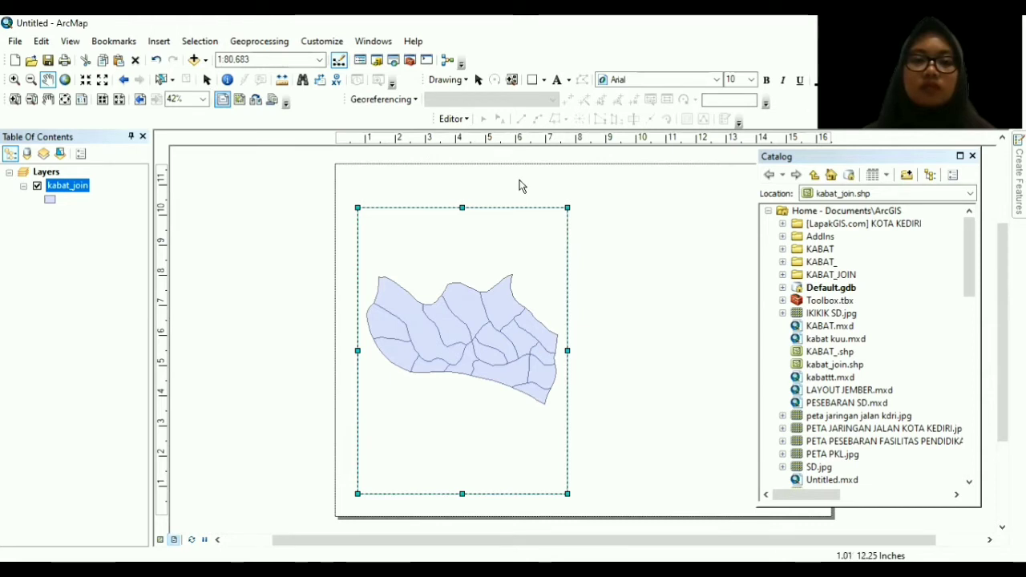
left_click_drag(567, 208, 596, 177)
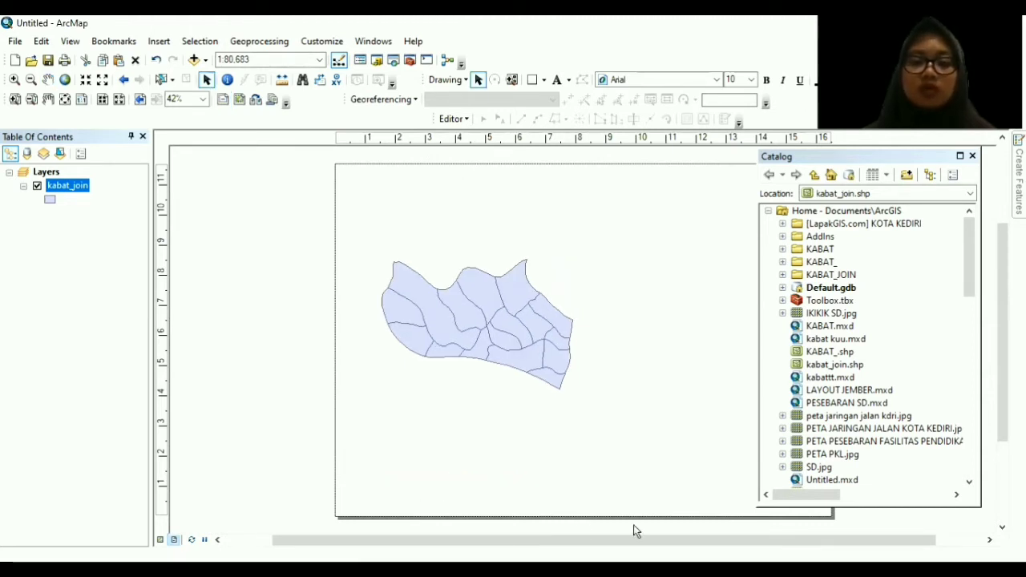
left_click(597, 493)
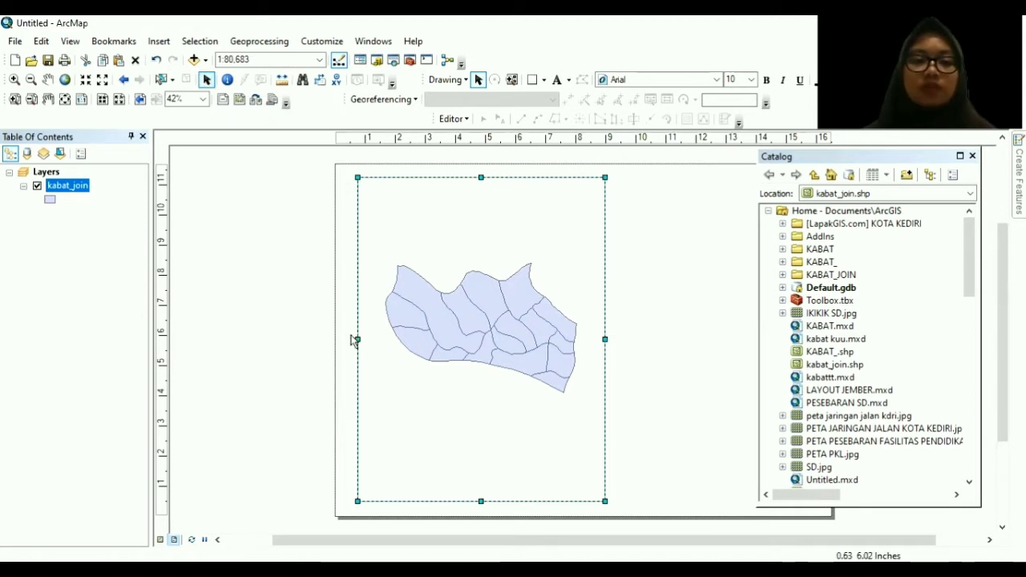
left_click_drag(357, 340, 344, 337)
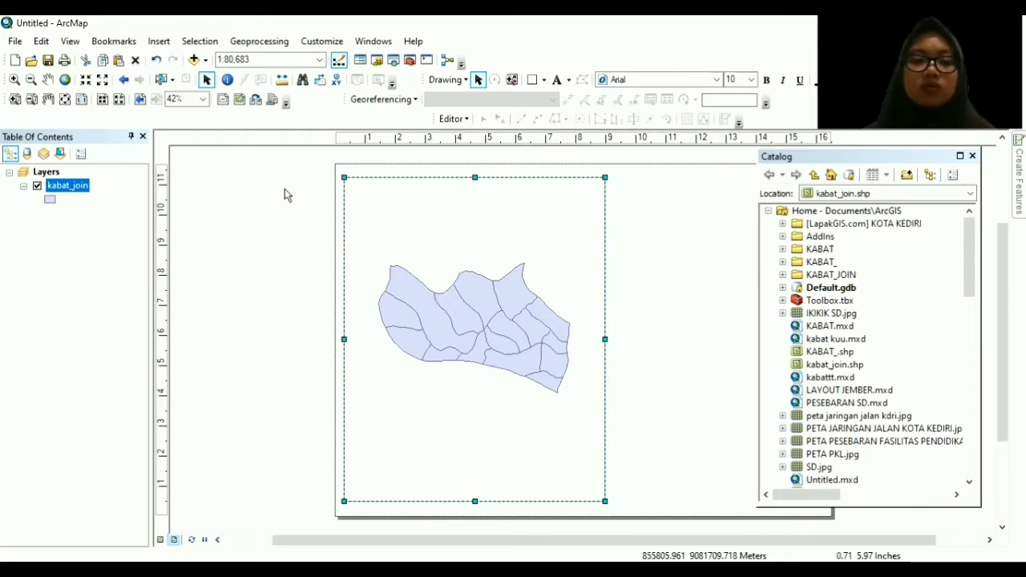
Adjust the data frame's map scale to 1:80,000 and recenter the kabat_join area inside it.
left_click(13, 80)
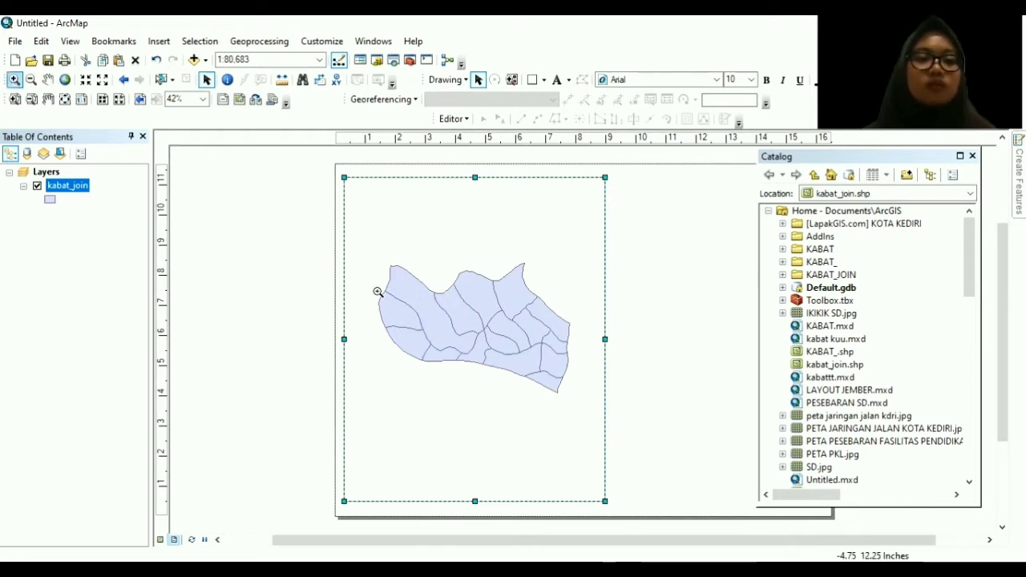
left_click(507, 342)
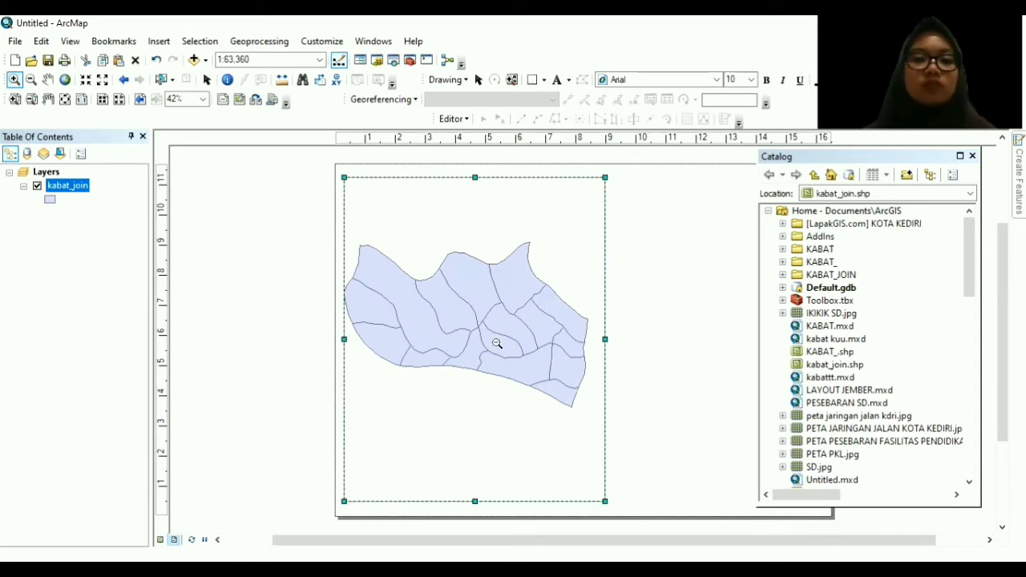
left_click(497, 343)
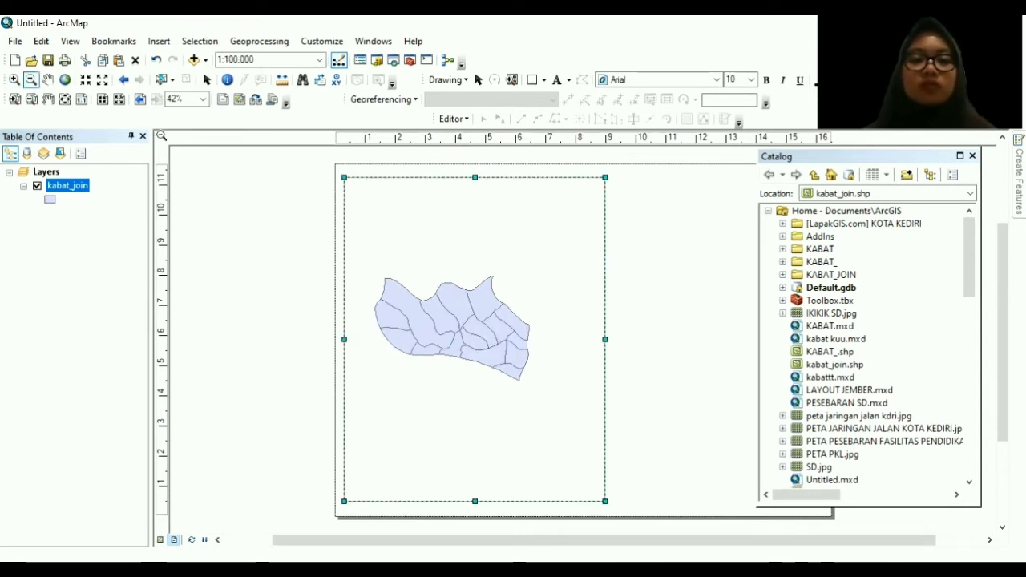
left_click(485, 347)
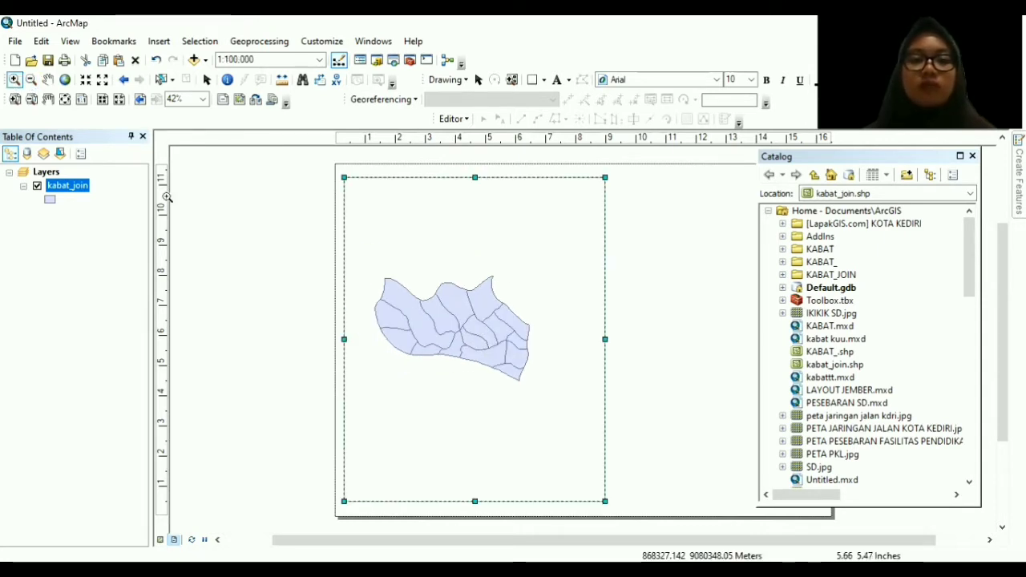
left_click(50, 80)
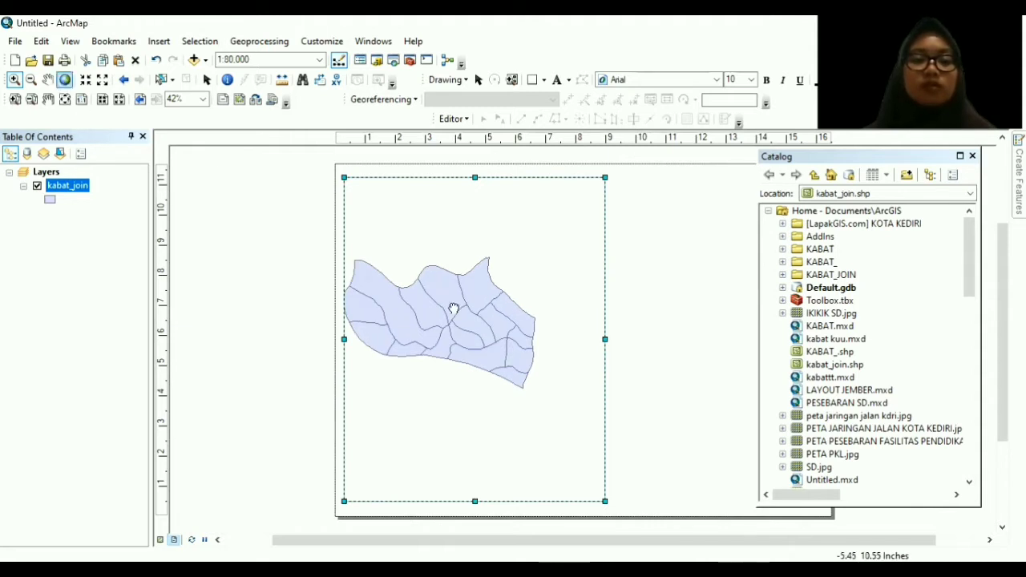
left_click_drag(480, 318, 506, 327)
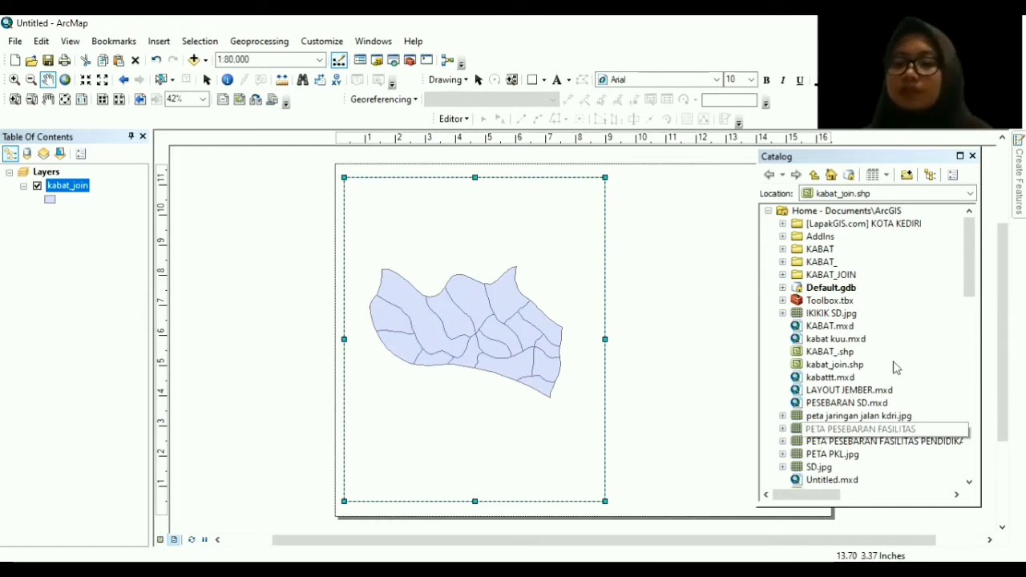
Add the Banyuwangi, Glagah, Rogojampi and Singojuruh district shapefiles from Kecamatan Banyuwangi, and move kabat_join to the top of the layer order.
scroll(880, 297, "down", 8)
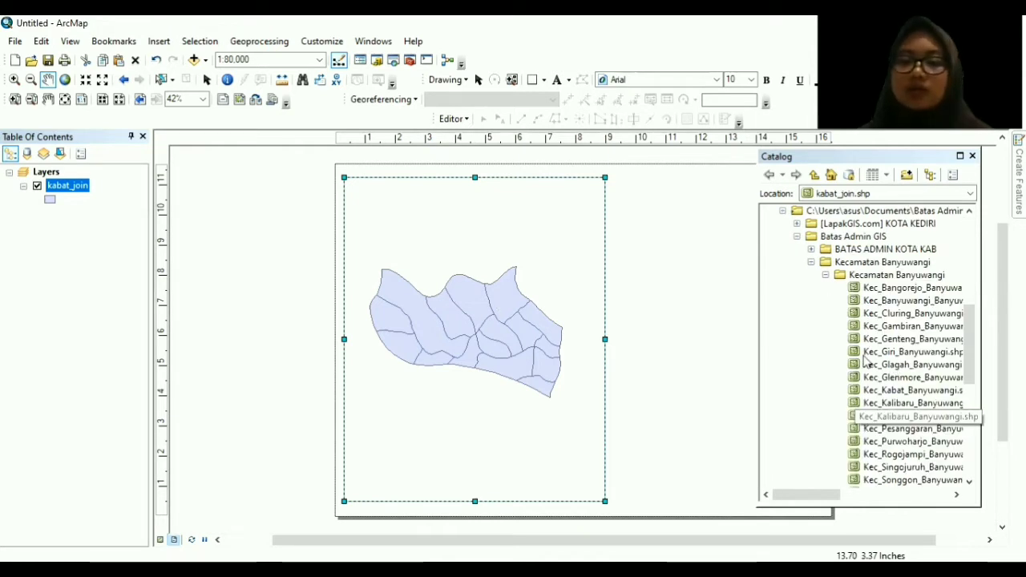
left_click_drag(891, 390, 634, 346)
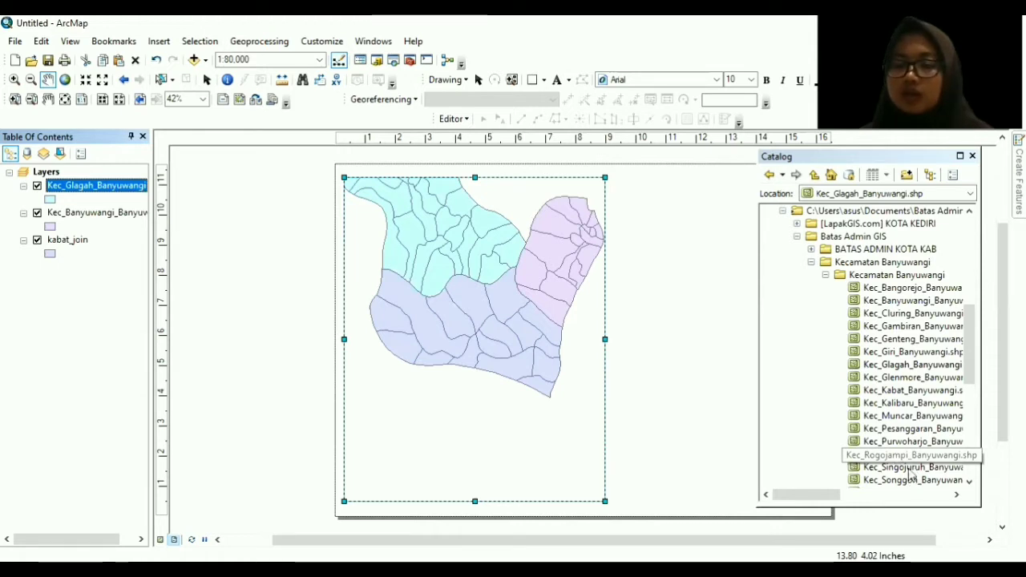
left_click_drag(912, 476, 449, 361)
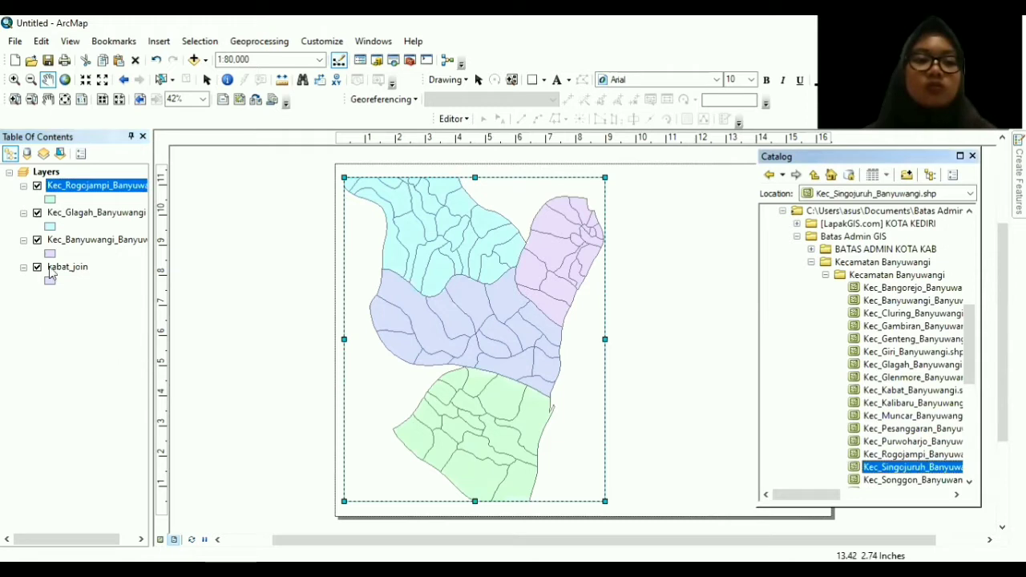
left_click_drag(50, 268, 49, 182)
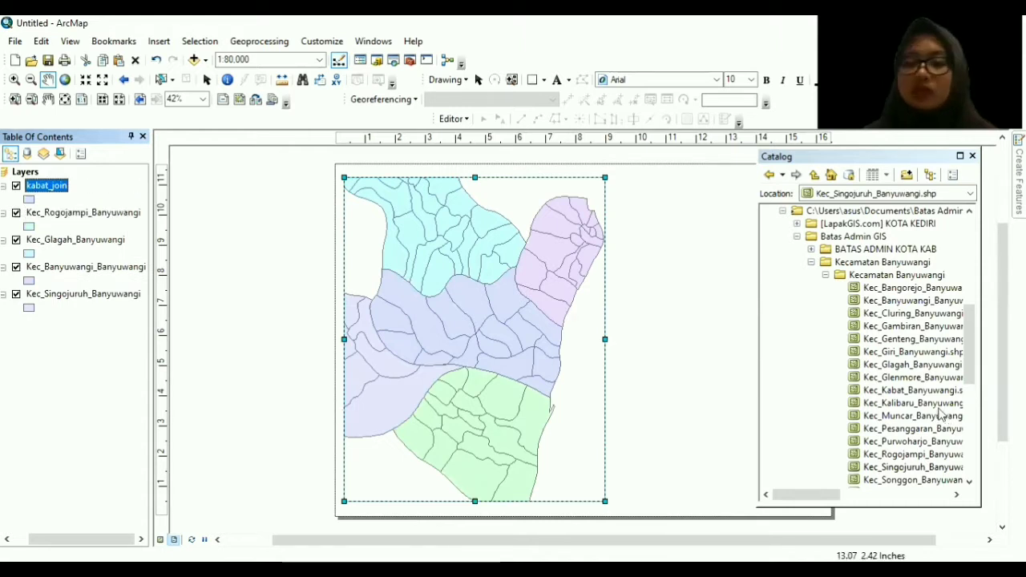
Add INDONESIA_KAB.shp from the SHP_Indonesia_kabupaten (1) folder beneath all the district layers.
scroll(865, 351, "down", 10)
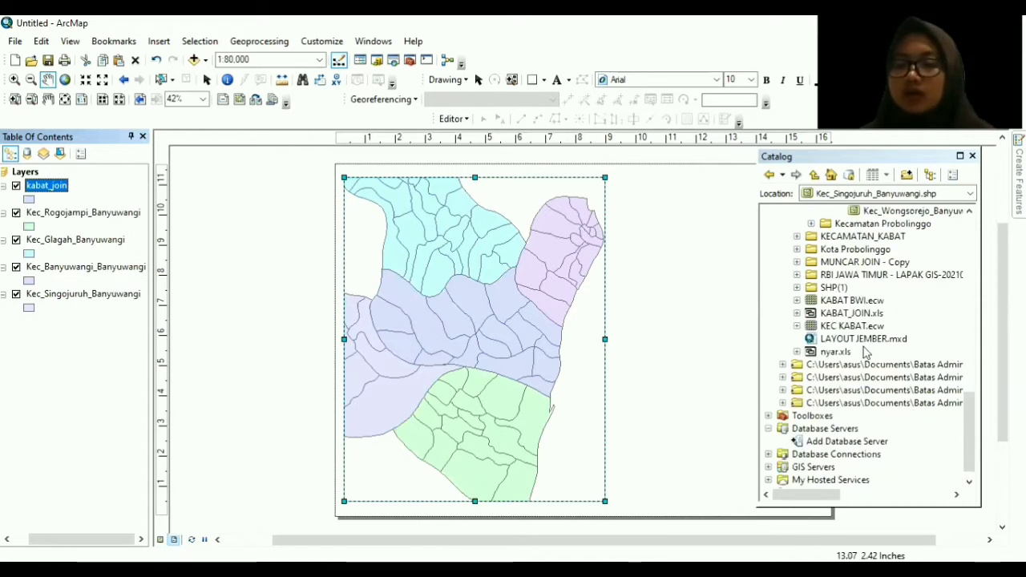
scroll(797, 446, "down", 1)
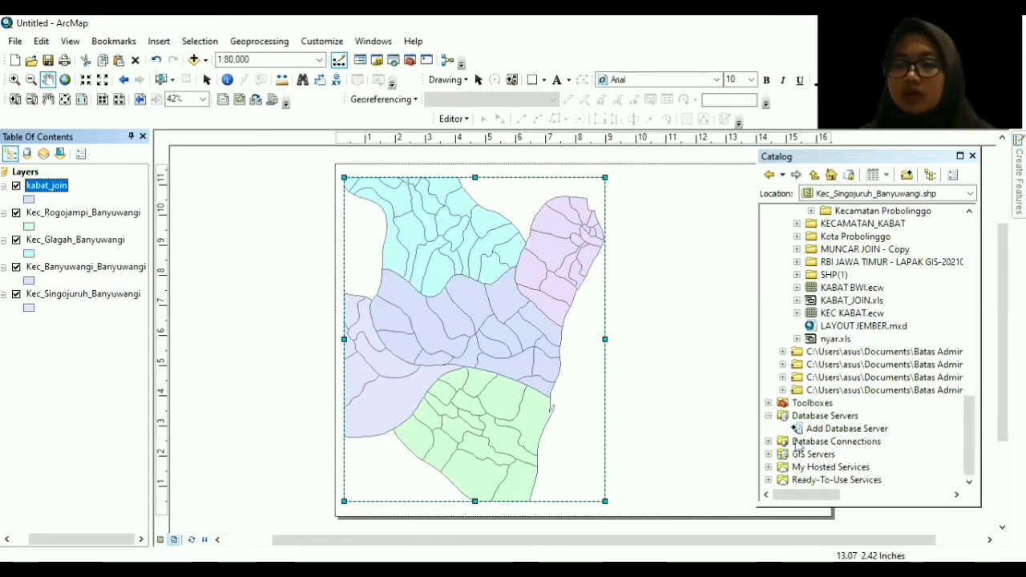
left_click(783, 378)
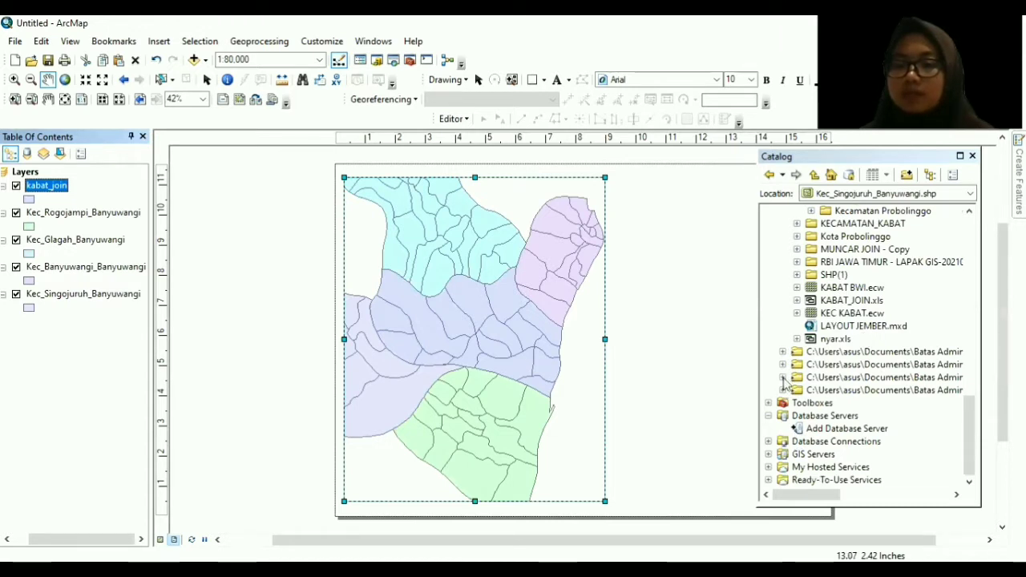
left_click(768, 494)
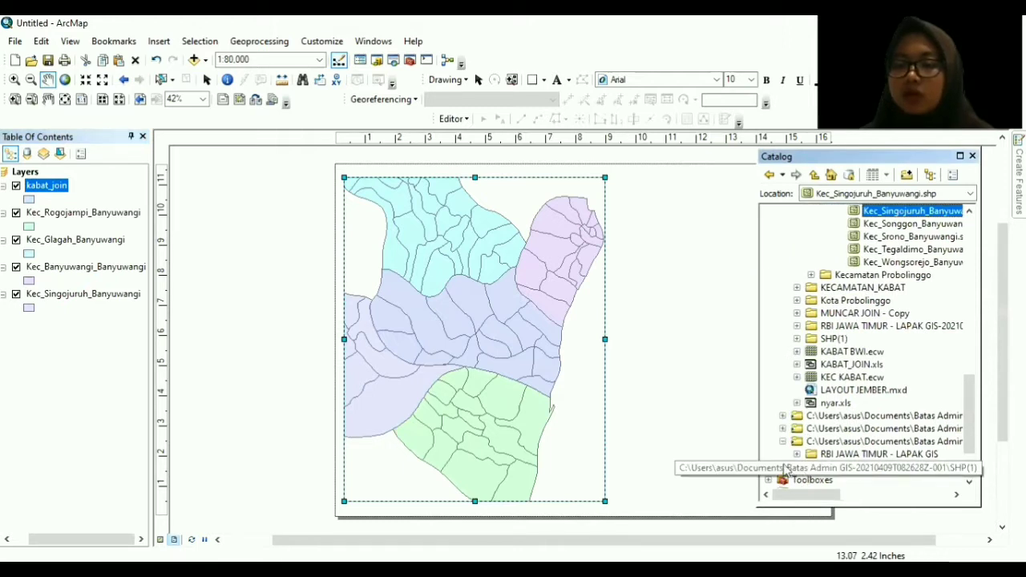
left_click(838, 494)
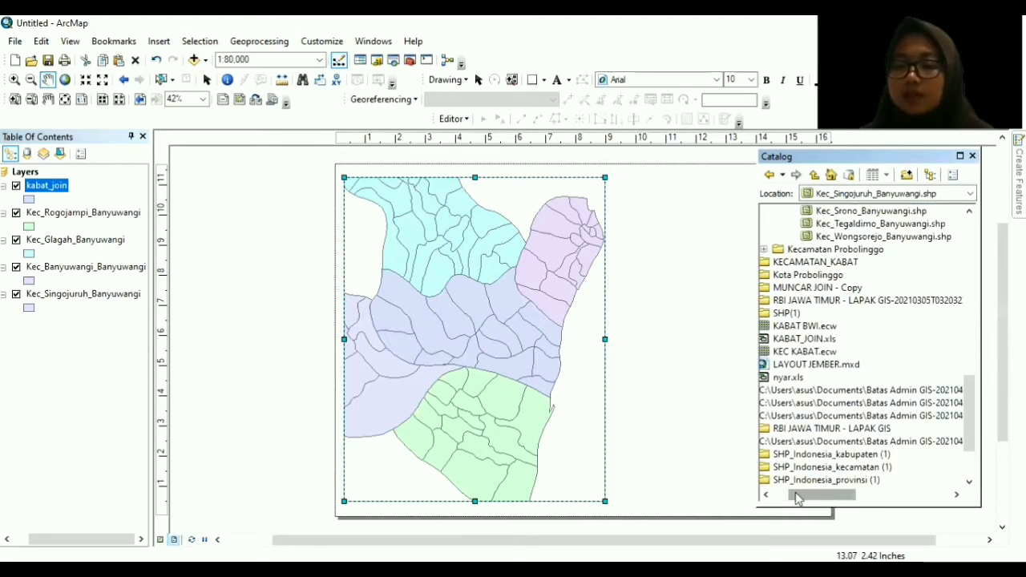
left_click(801, 462)
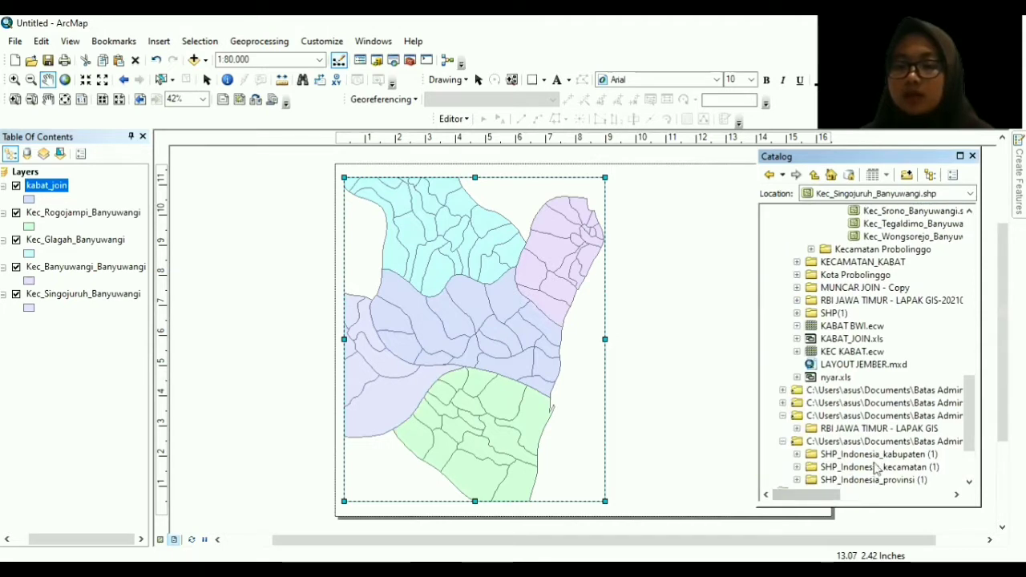
left_click_drag(874, 467, 56, 353)
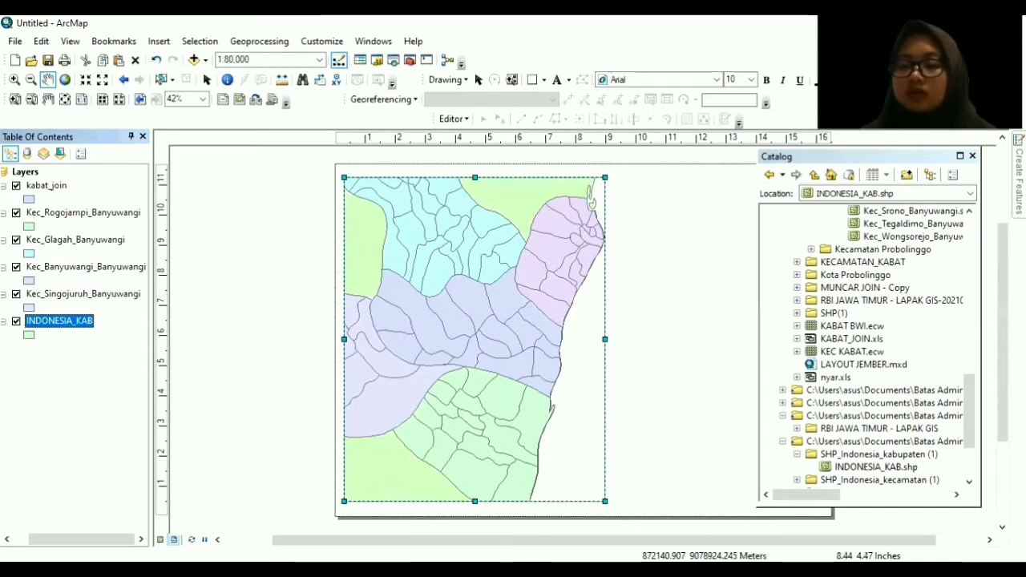
Add INDONESIA_KEC.shp from SHP_Indonesia_kecamatan (1) as the lowest layer and hide the INDONESIA_KAB layer.
left_click(796, 479)
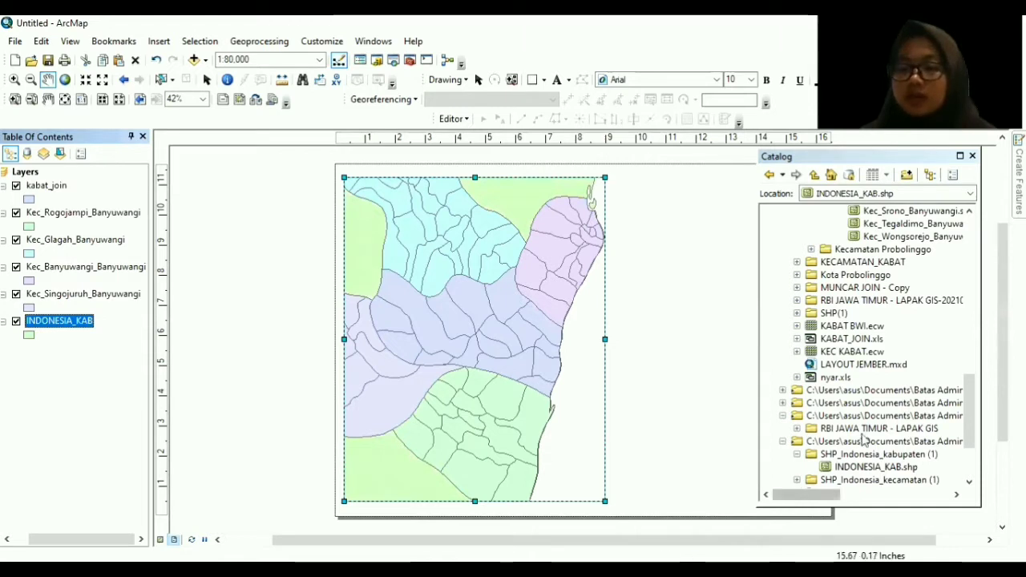
scroll(862, 380, "down", 4)
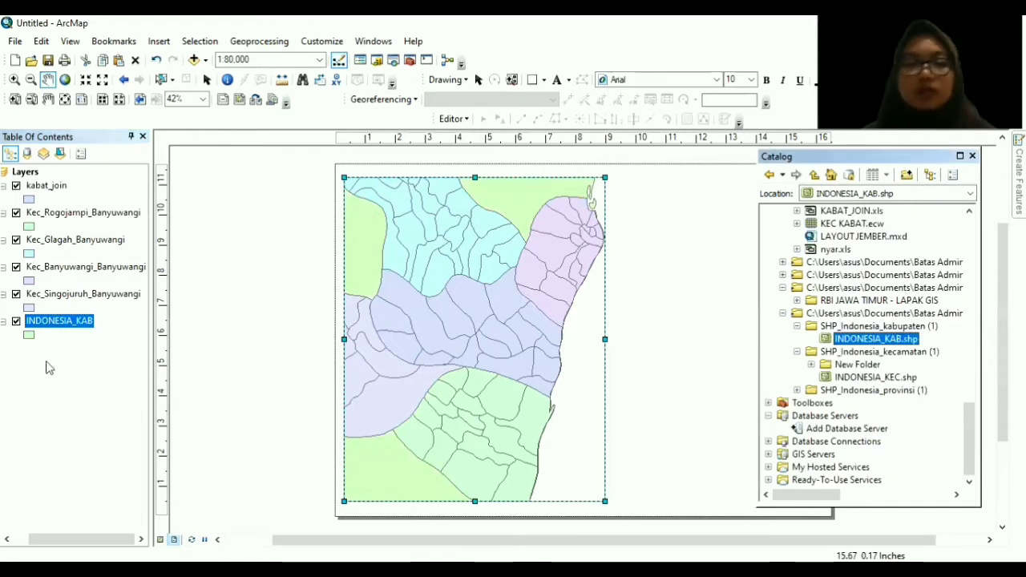
left_click_drag(874, 377, 13, 346)
left_click(16, 321)
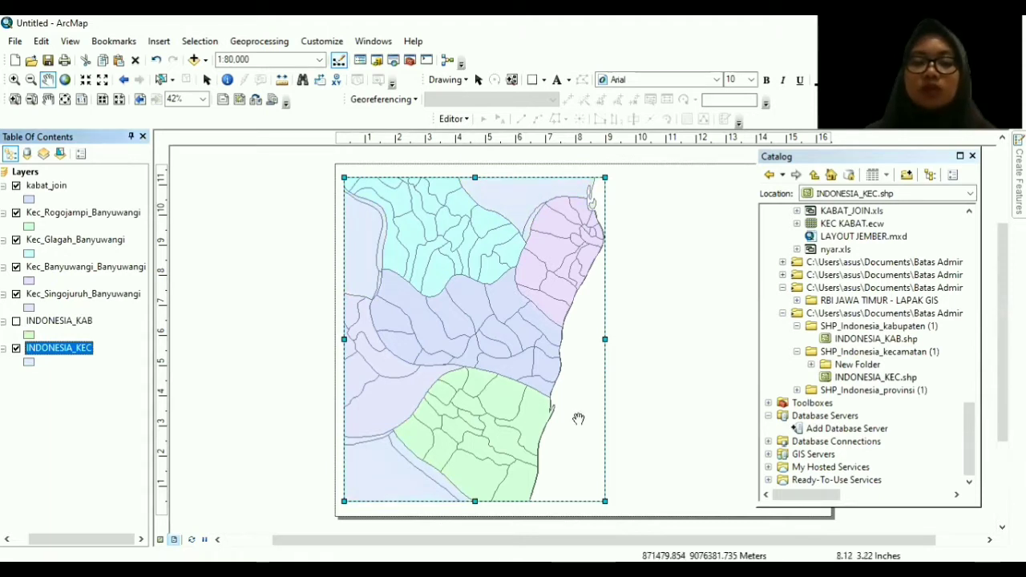
Reposition the map inside the data frame so kabat_join sits near the centre with all its neighbouring districts around it.
left_click_drag(577, 419, 554, 356)
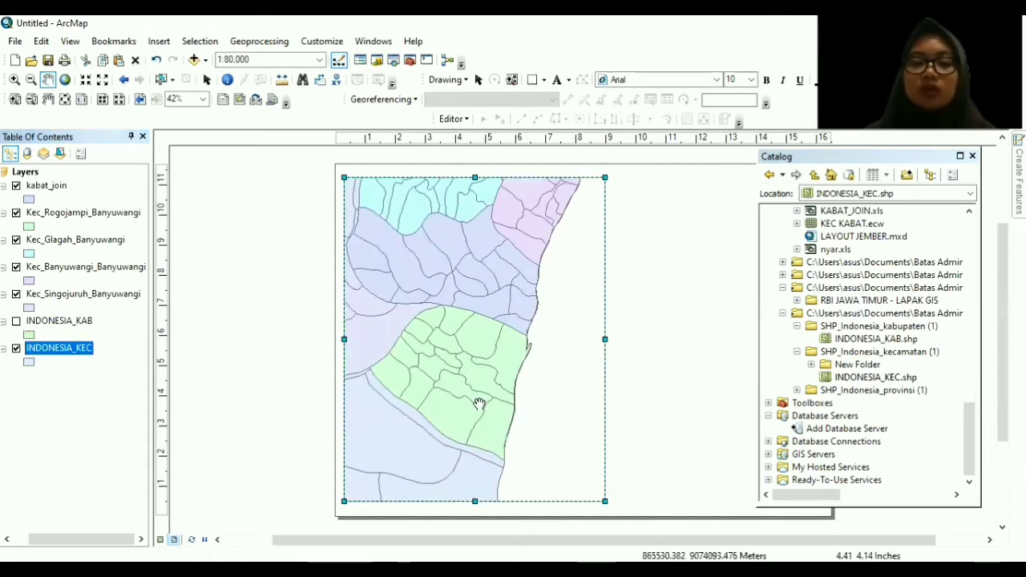
left_click_drag(442, 381, 475, 401)
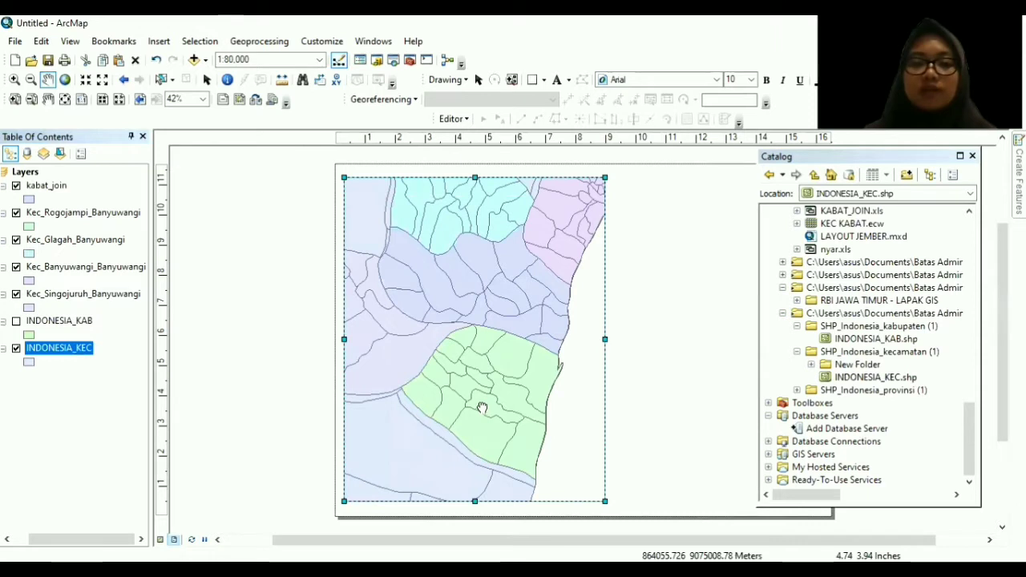
left_click_drag(497, 407, 573, 438)
right_click(572, 439)
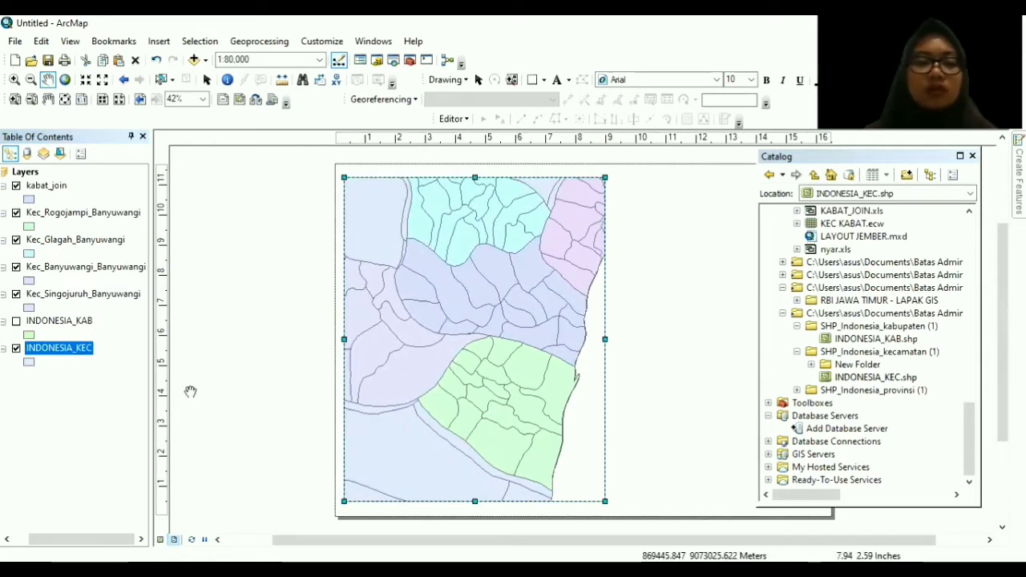
Give the data frame a Cretean Blue background to represent the sea.
left_click(101, 191)
left_click(31, 173)
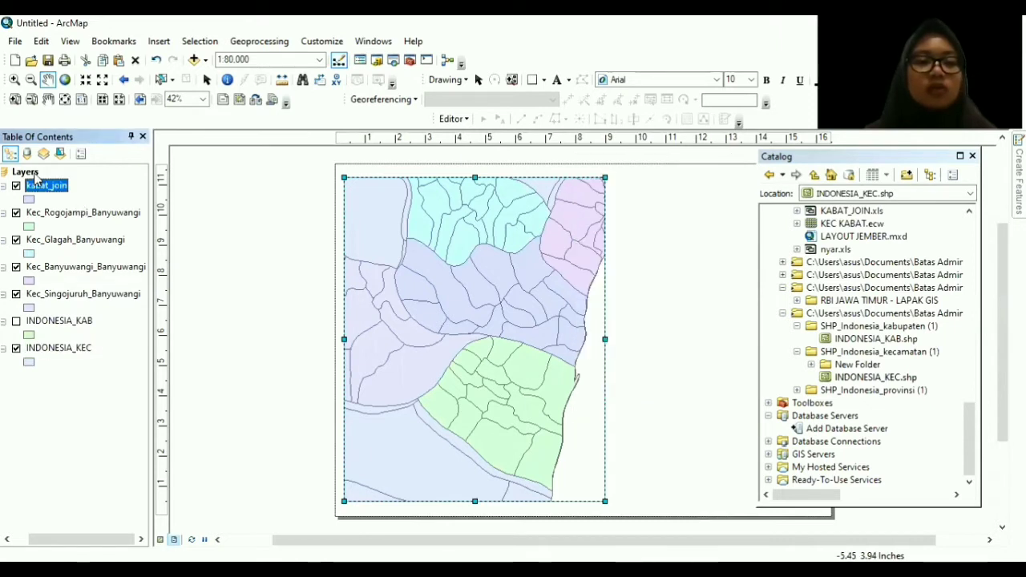
right_click(32, 173)
left_click(124, 500)
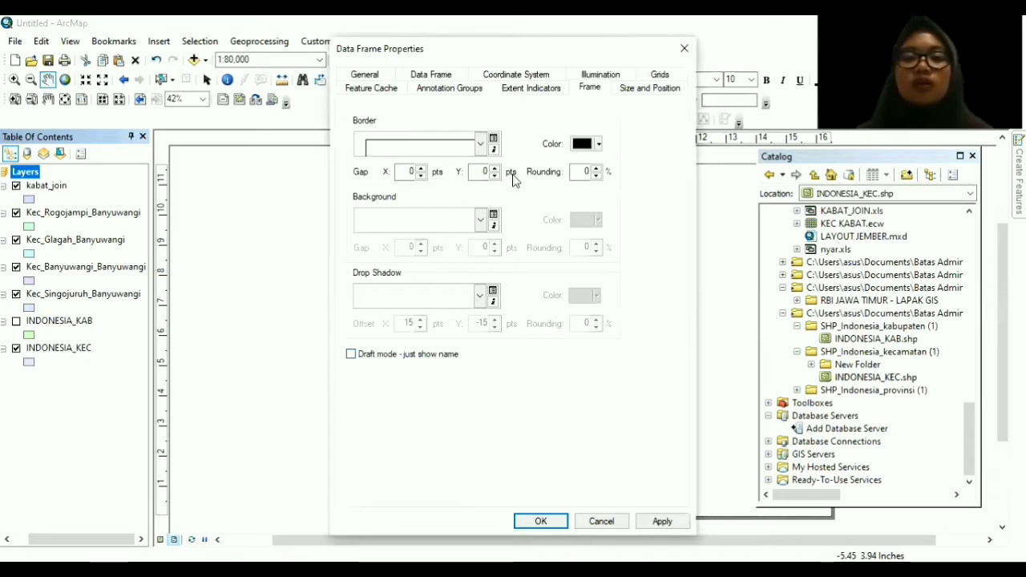
left_click(480, 223)
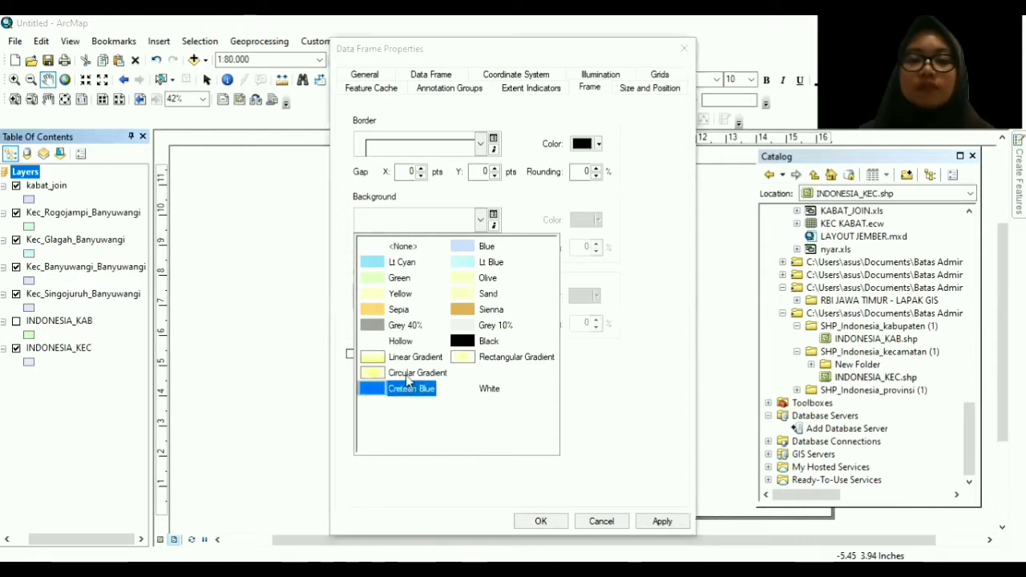
left_click(559, 522)
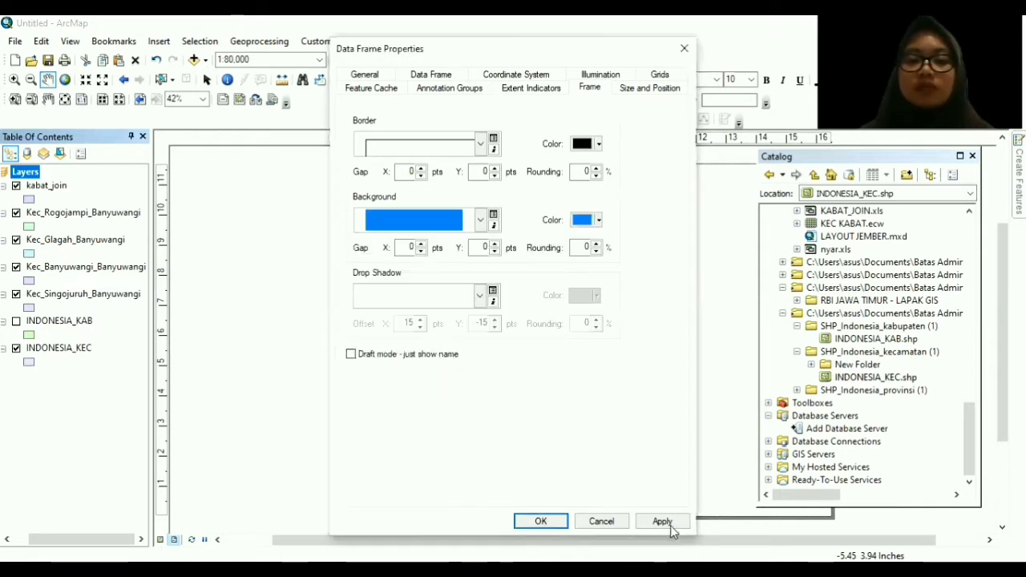
left_click(543, 521)
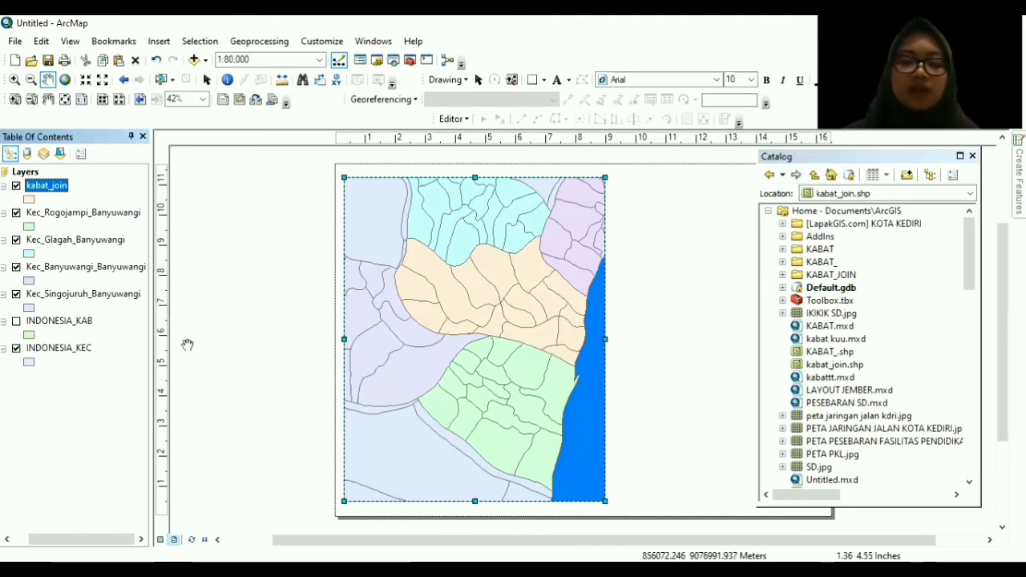
Symbolize kabat_join with graduated colors based on the SD field, using five classes and the yellow-to-dark-red color ramp.
right_click(48, 186)
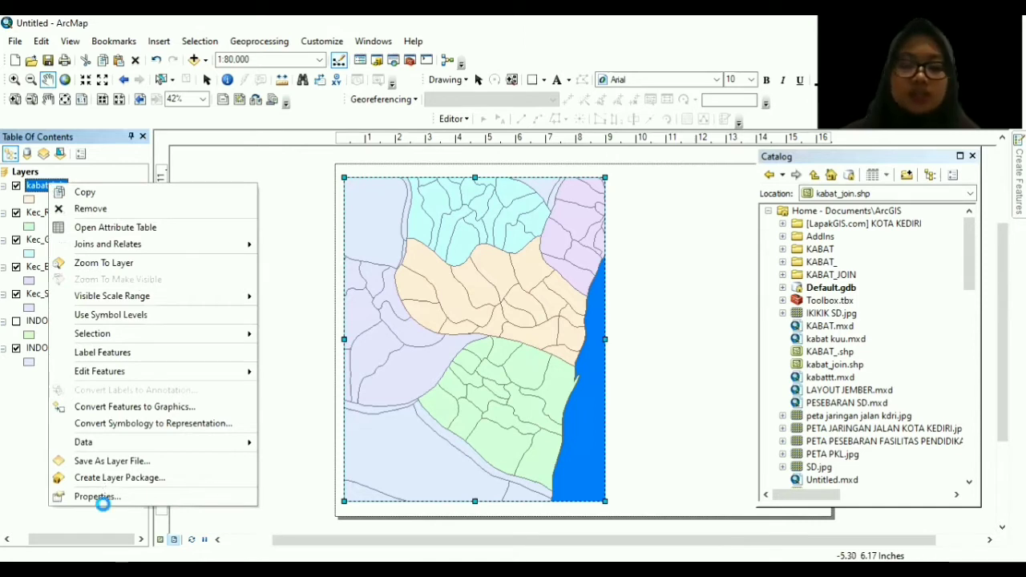
left_click(97, 496)
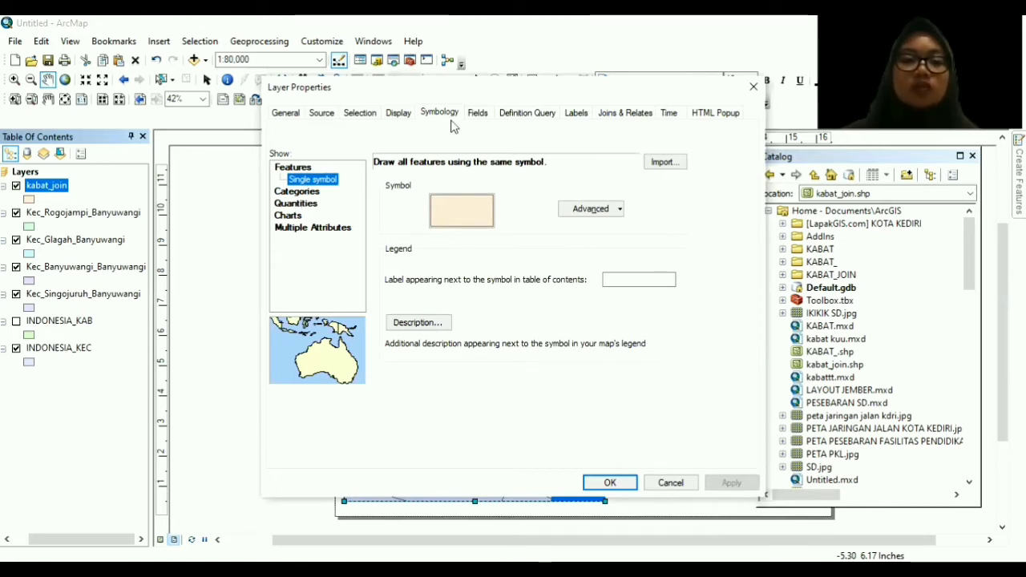
left_click(337, 210)
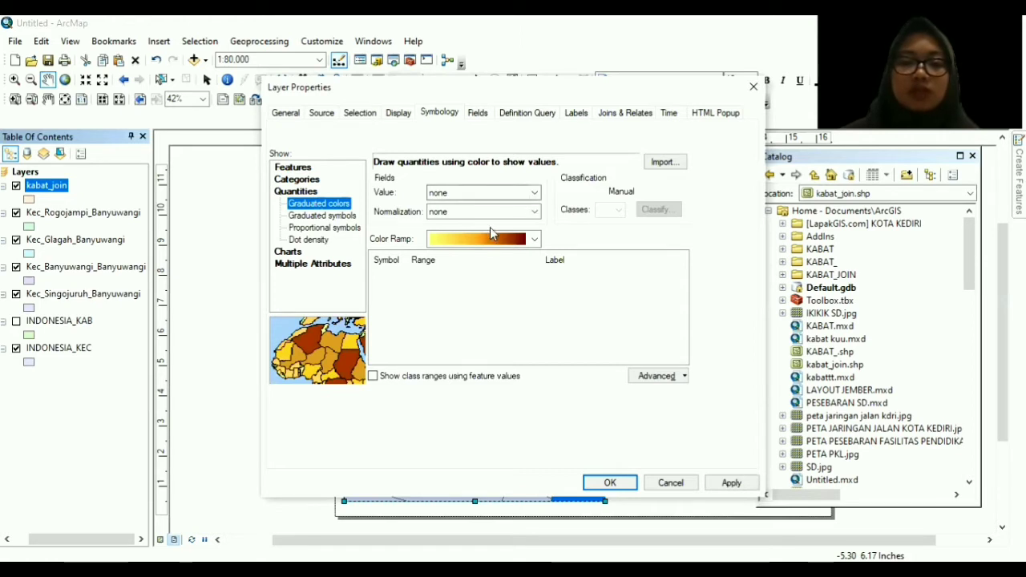
left_click(491, 229)
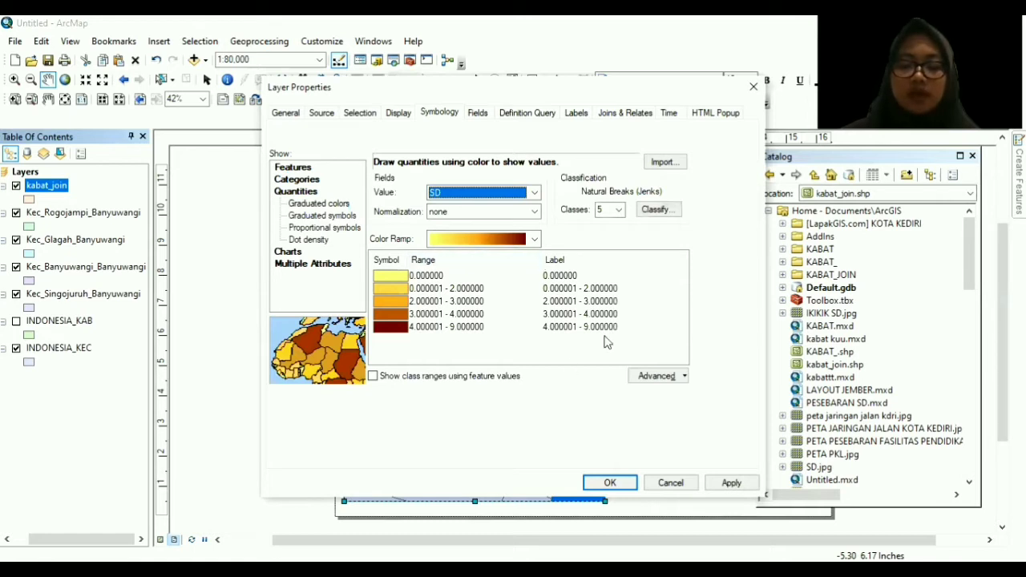
Label the two lowest SD classes of kabat_join 0 and 1-2.
left_click(574, 276)
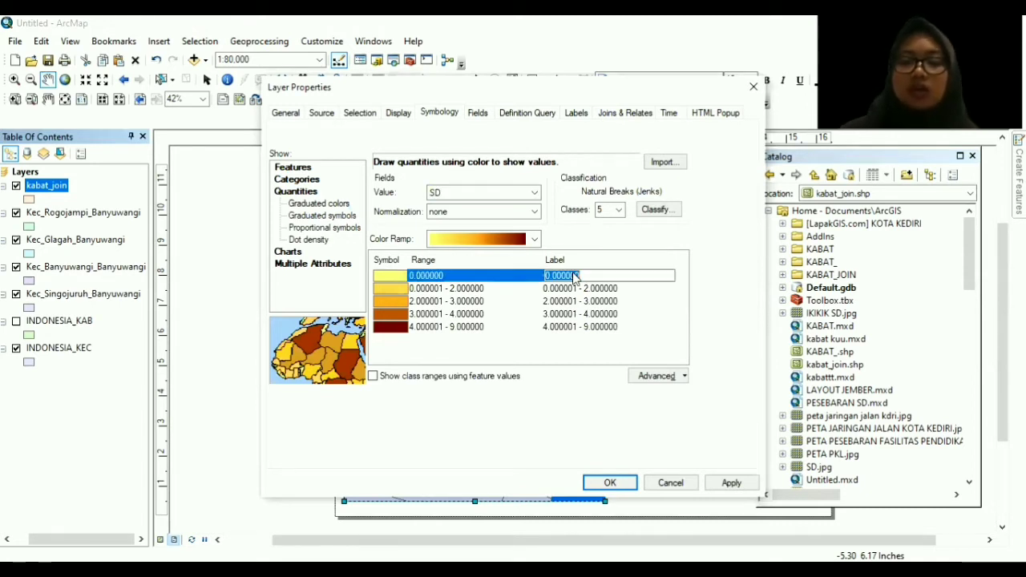
type("0")
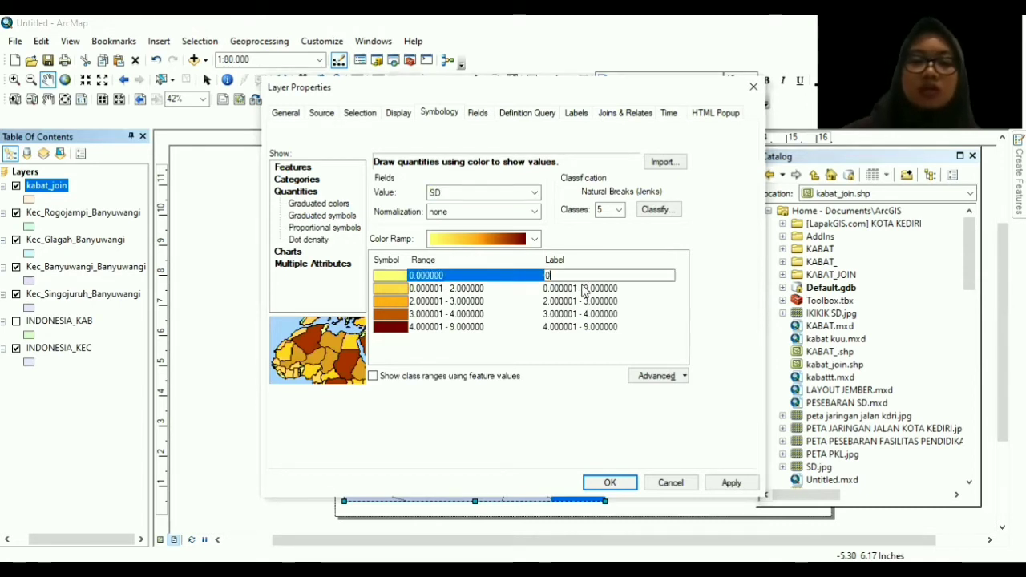
left_click(583, 290)
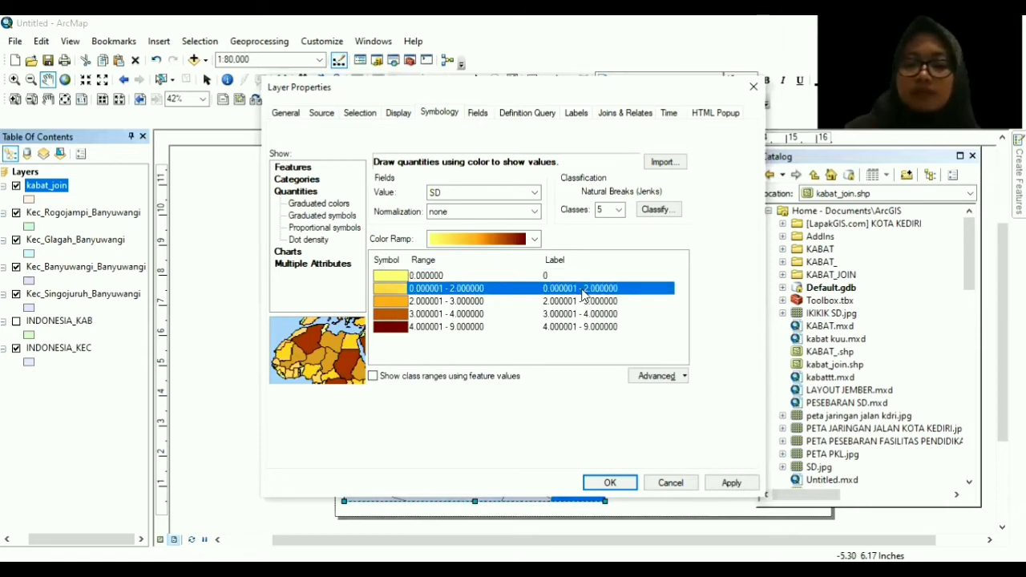
type("1-2")
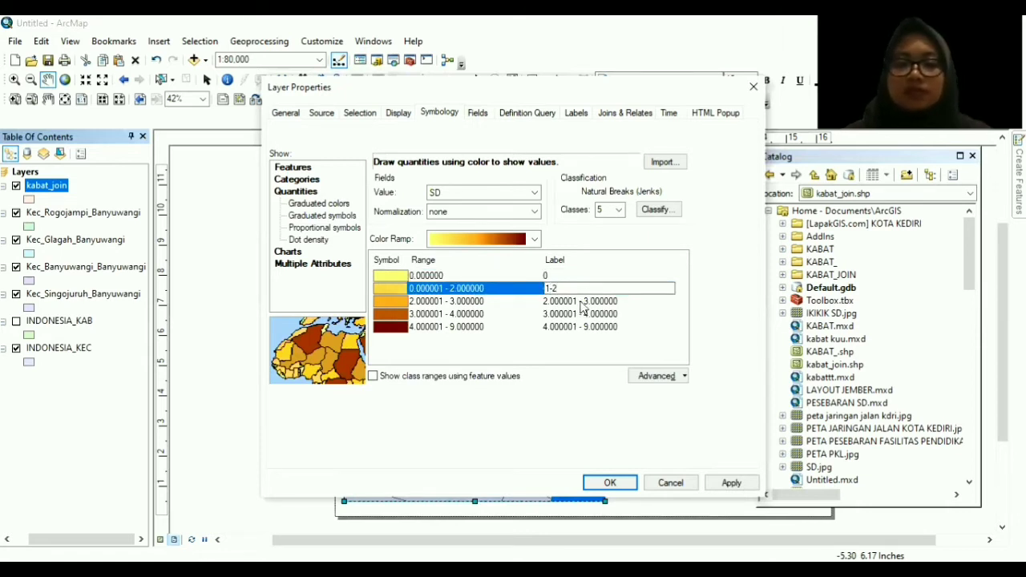
Label the three highest SD classes of kabat_join 2-3, 3-4 and 5-9.
left_click(581, 302)
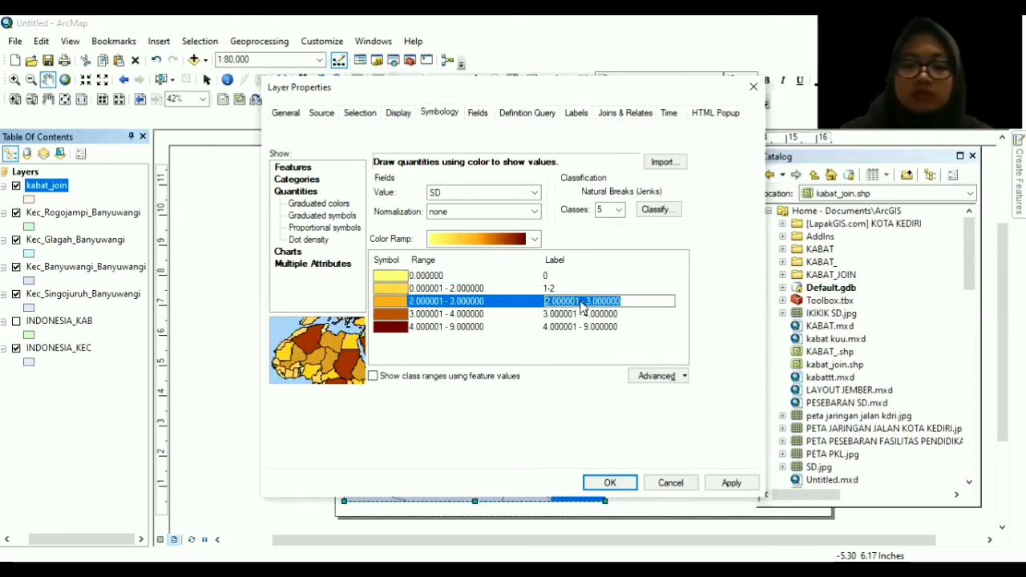
type("2-3")
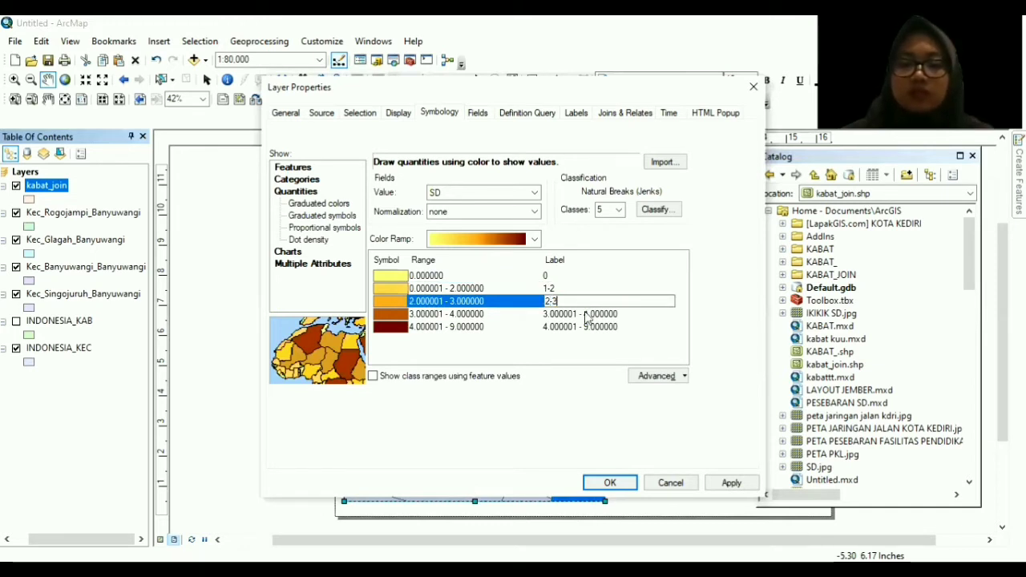
key("Return")
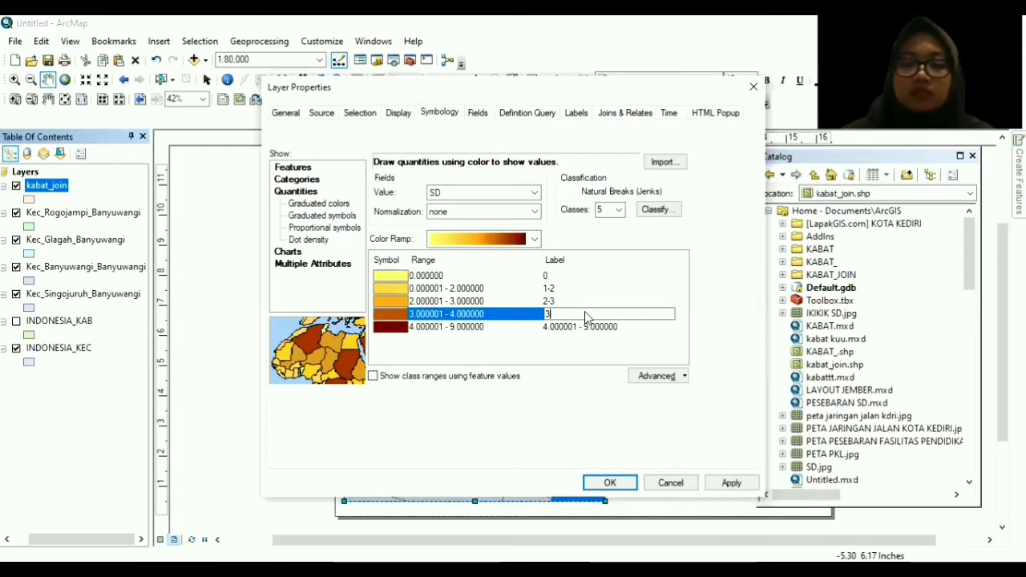
type("-4")
key("Return")
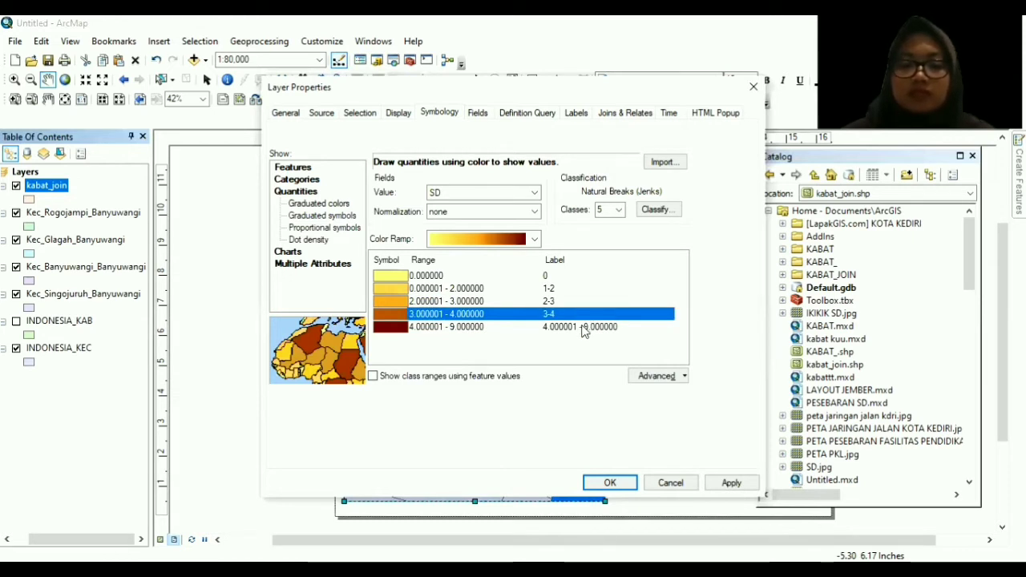
left_click(583, 331)
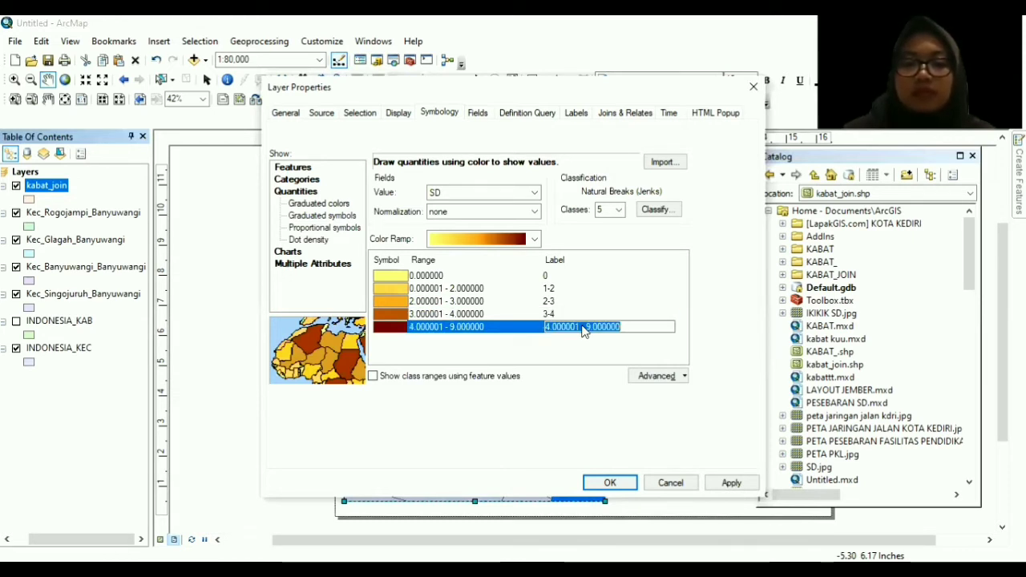
type("5-9")
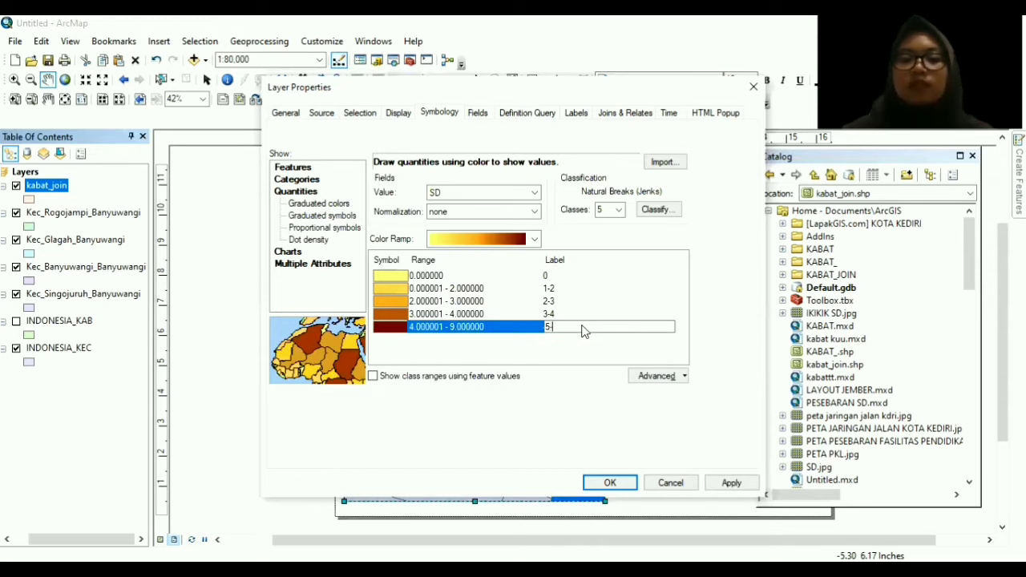
Relabel the three highest SD classes of kabat_join as 3-4, 5-6 and 7-9 and apply the symbology.
left_click(548, 301)
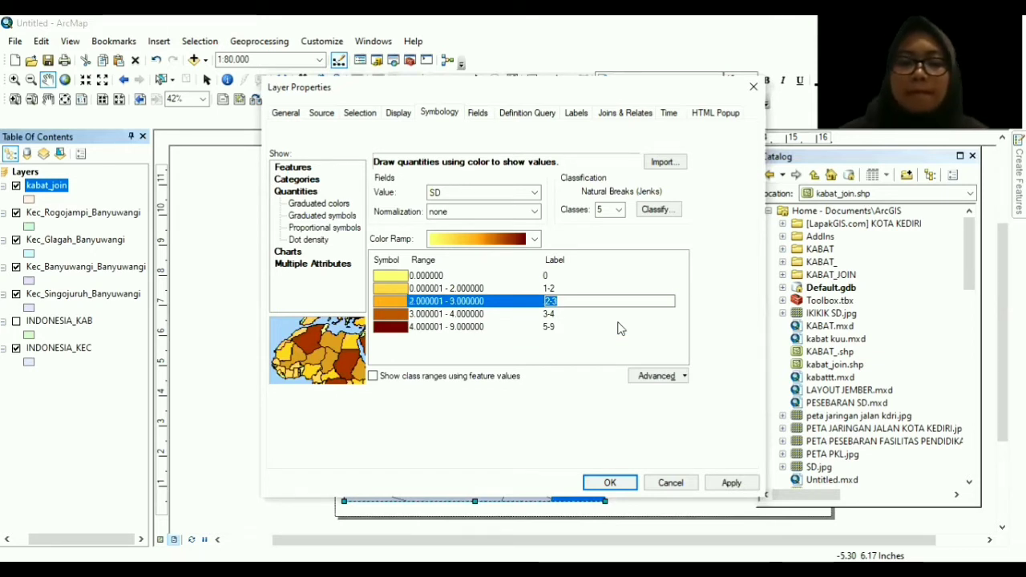
type("3-4")
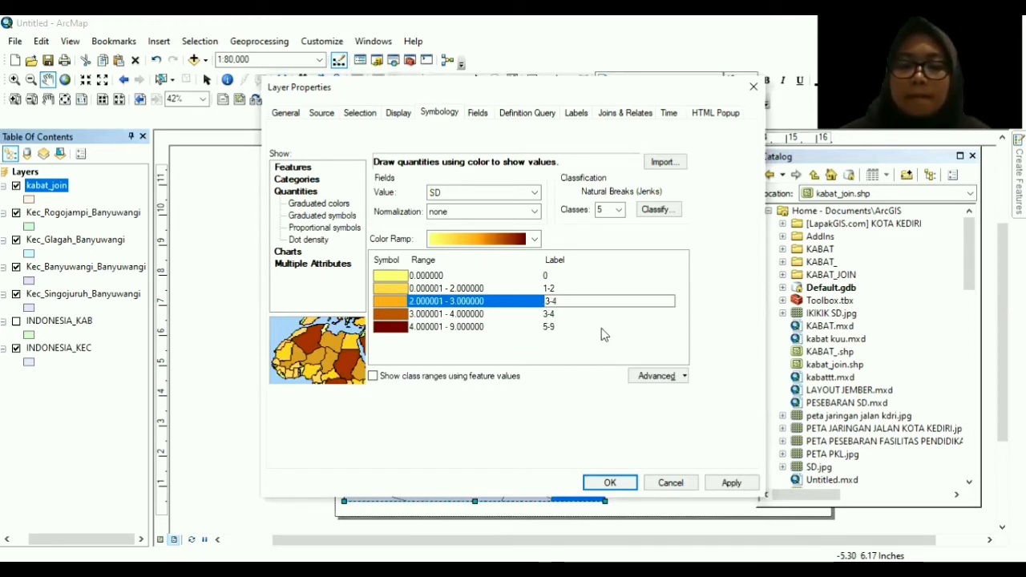
left_click(550, 315)
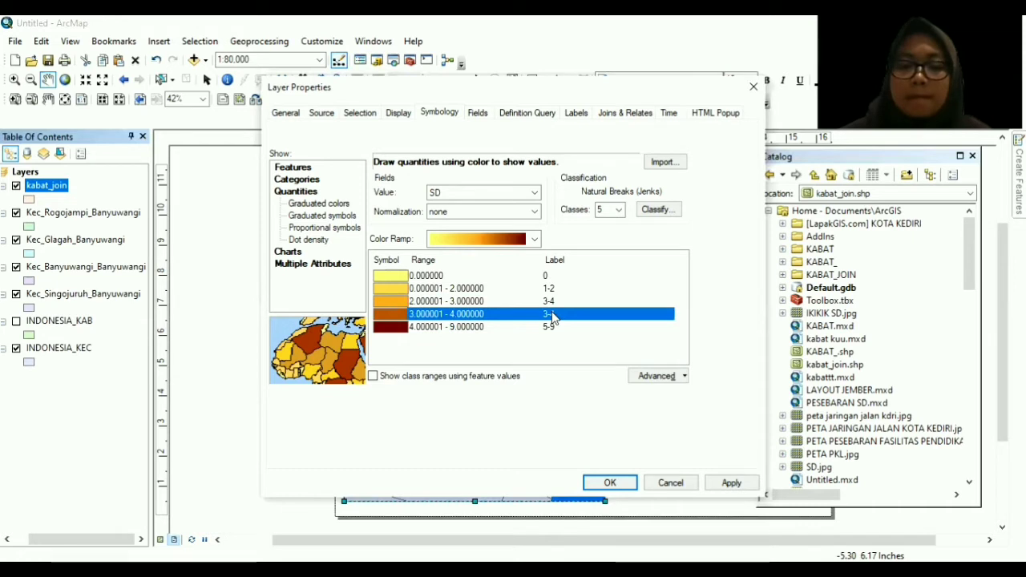
type("5-")
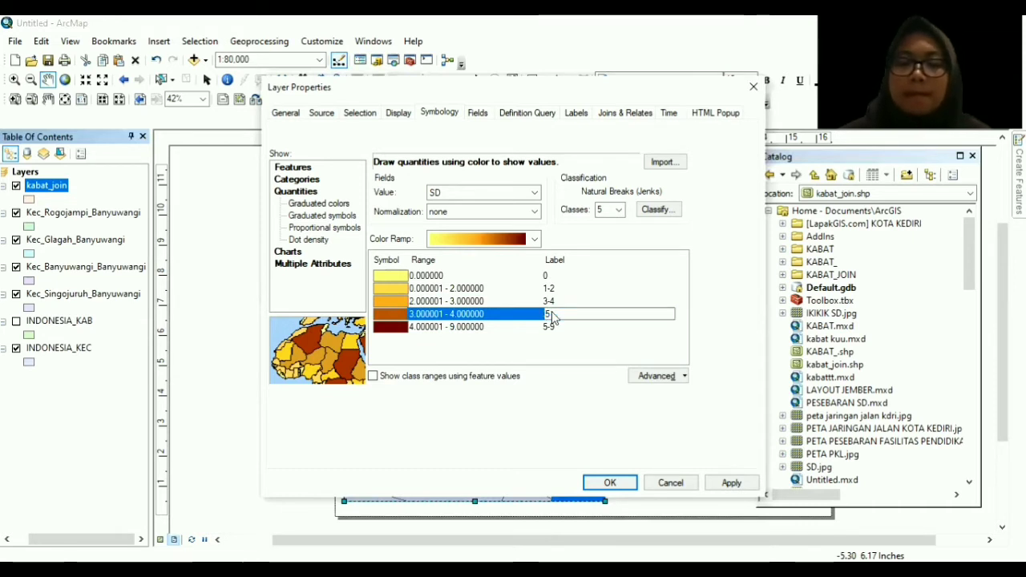
type("6")
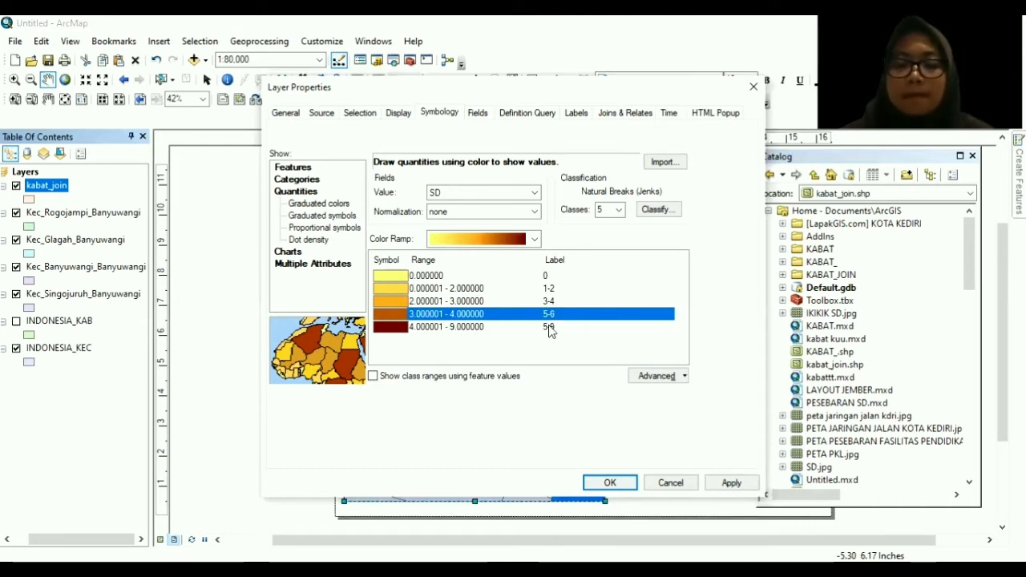
left_click(550, 327)
type("7-")
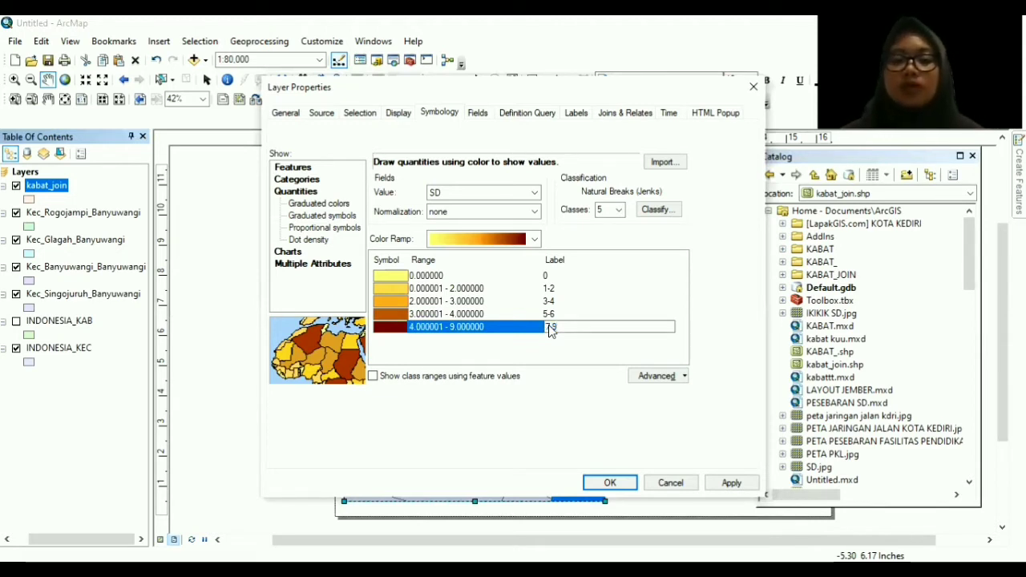
left_click(733, 485)
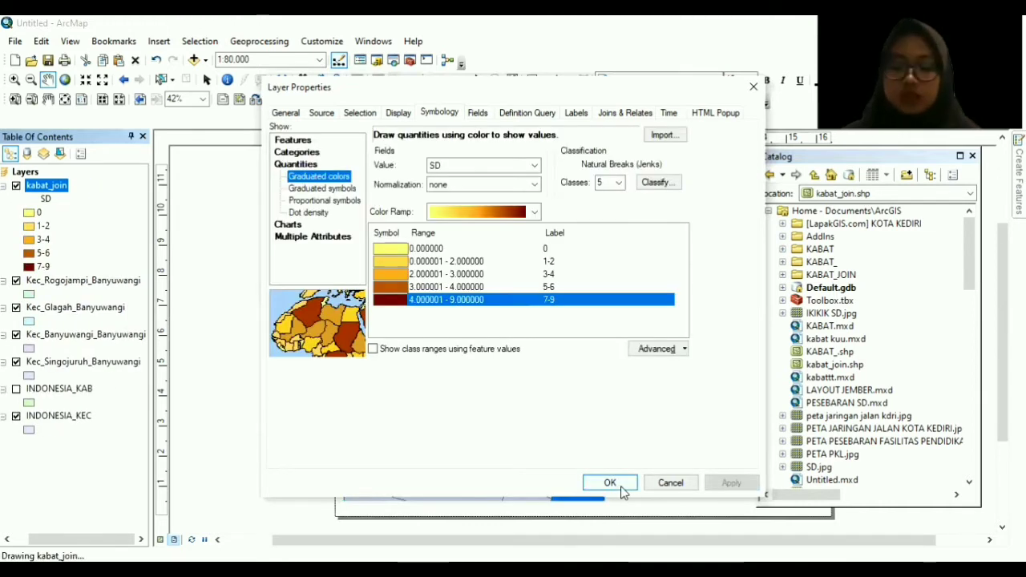
left_click(622, 484)
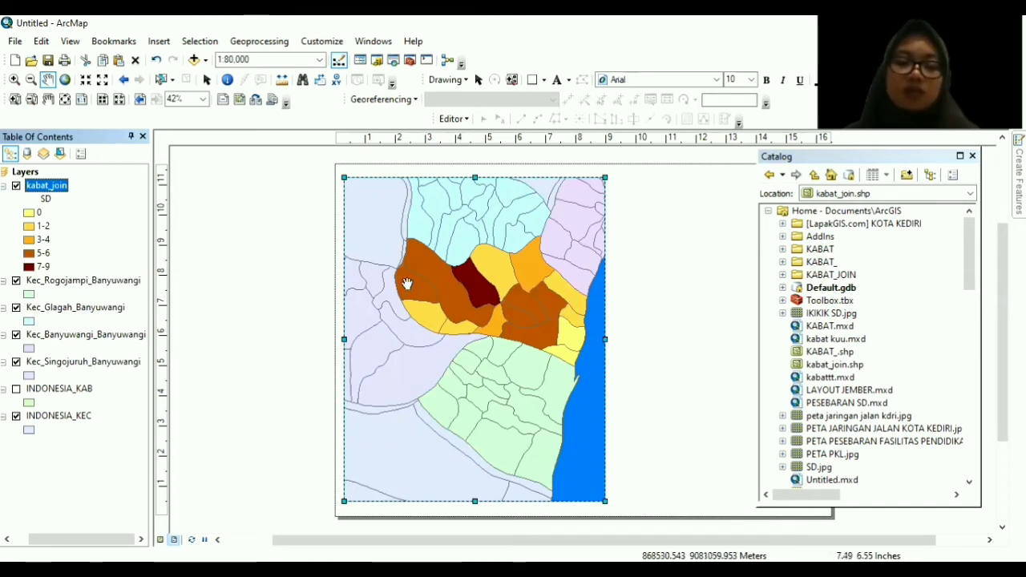
Turn on the DESA village-name labels for kabat_join and set their text to bold, size 16.
right_click(46, 188)
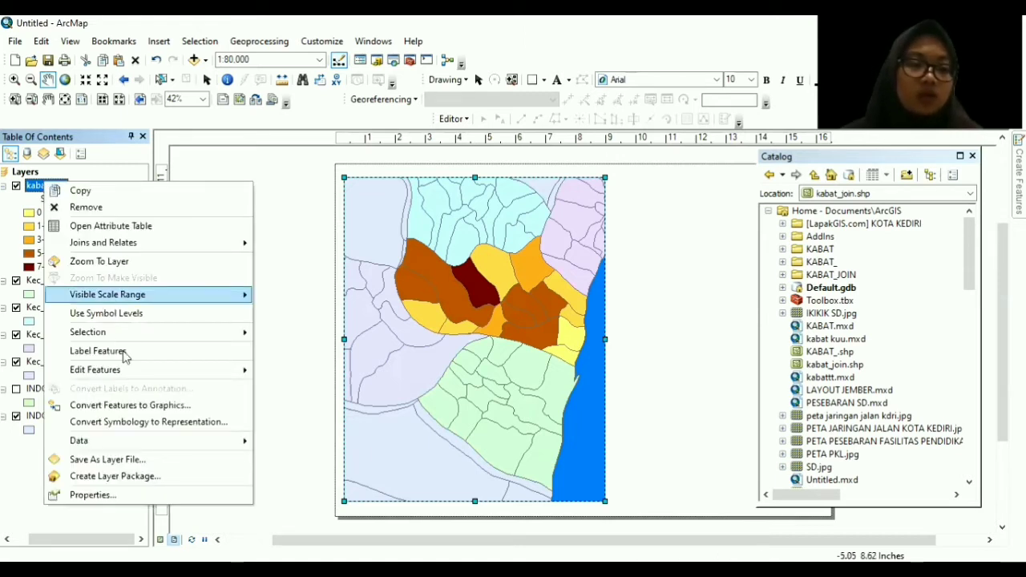
left_click(122, 350)
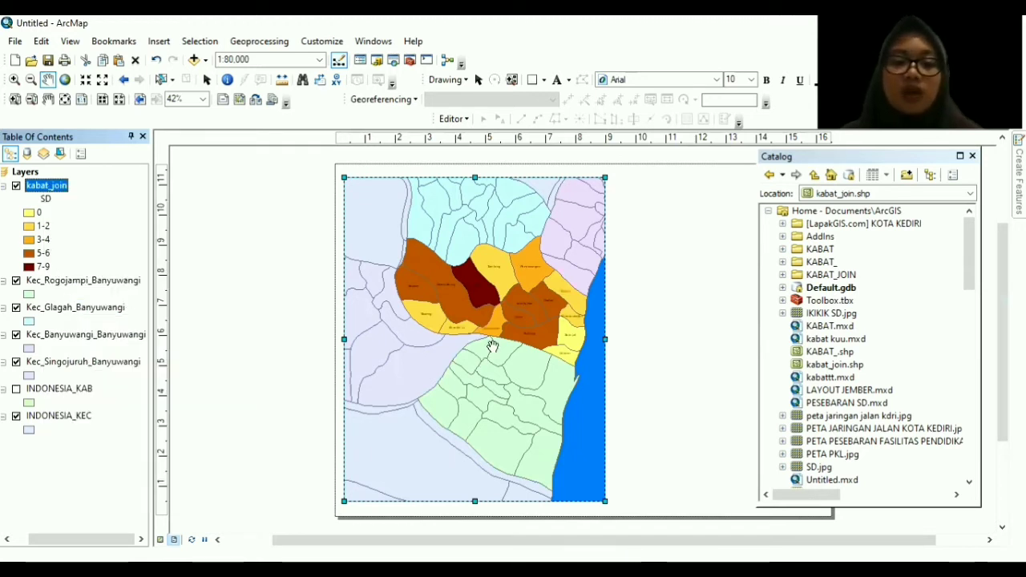
right_click(52, 181)
left_click(121, 492)
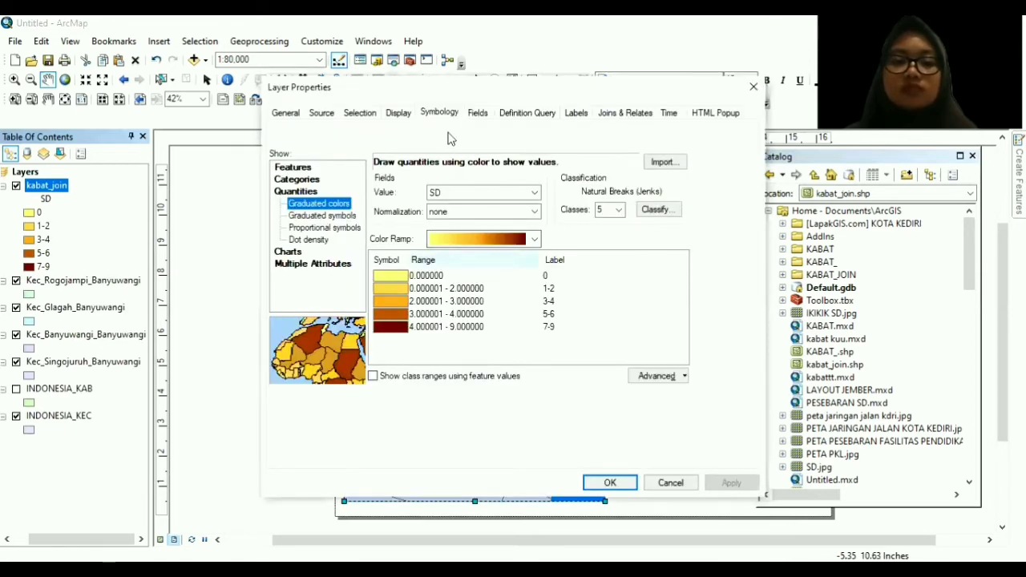
left_click(576, 114)
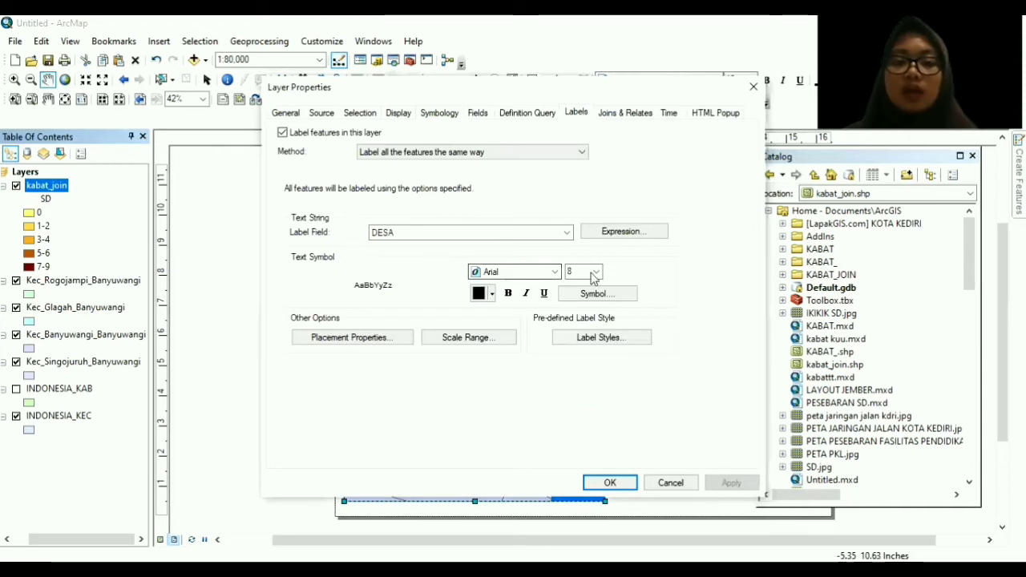
left_click(596, 273)
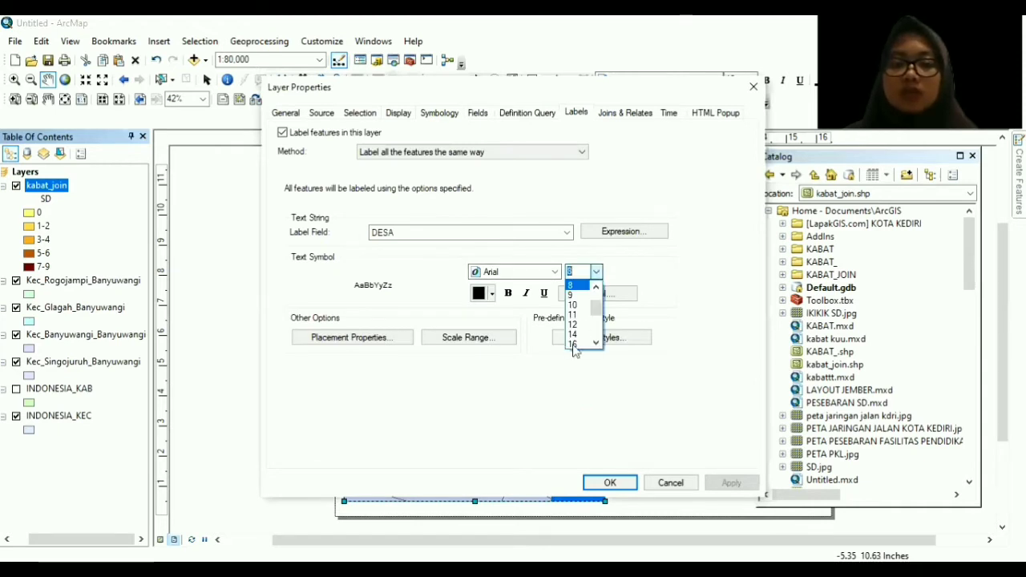
left_click(573, 346)
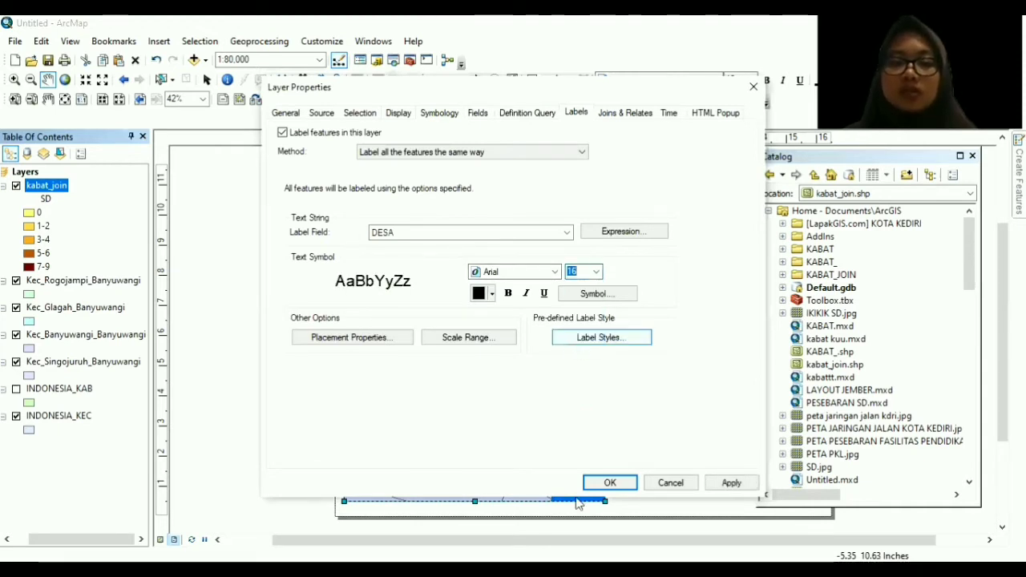
left_click(507, 293)
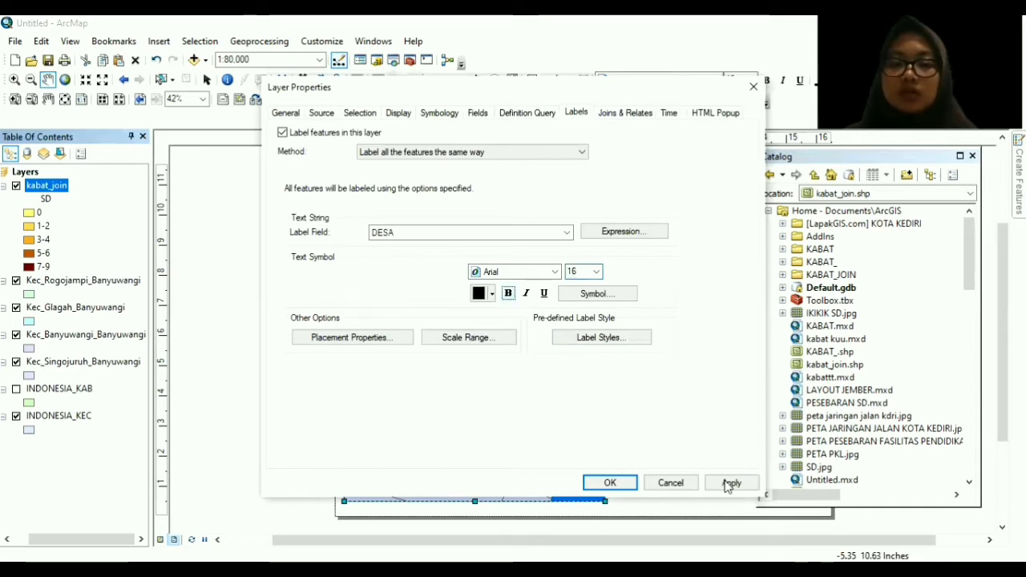
left_click(623, 482)
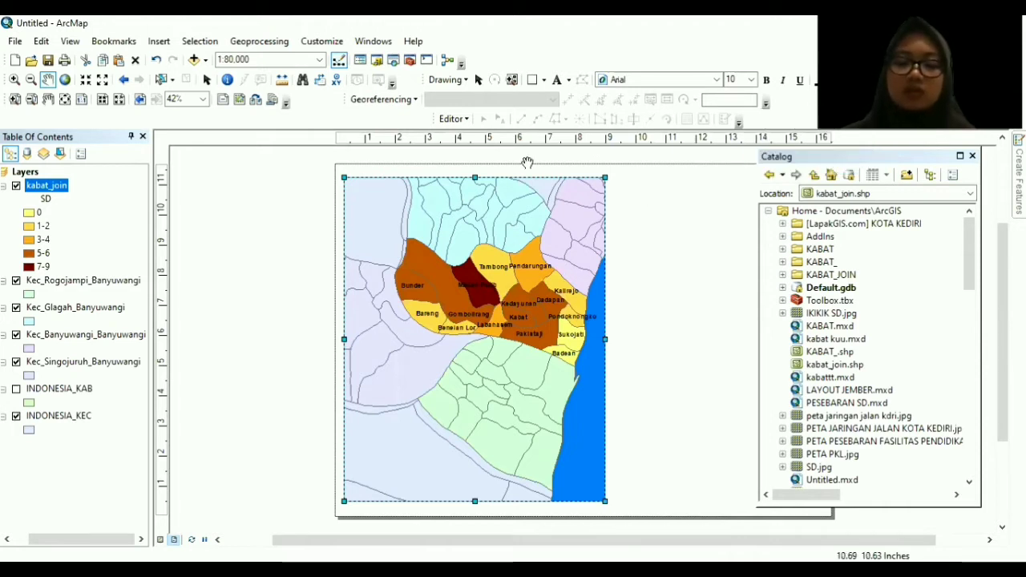
Draw a wide rectangle on the blank part of the page, level with the map frame's upper edge.
left_click(533, 80)
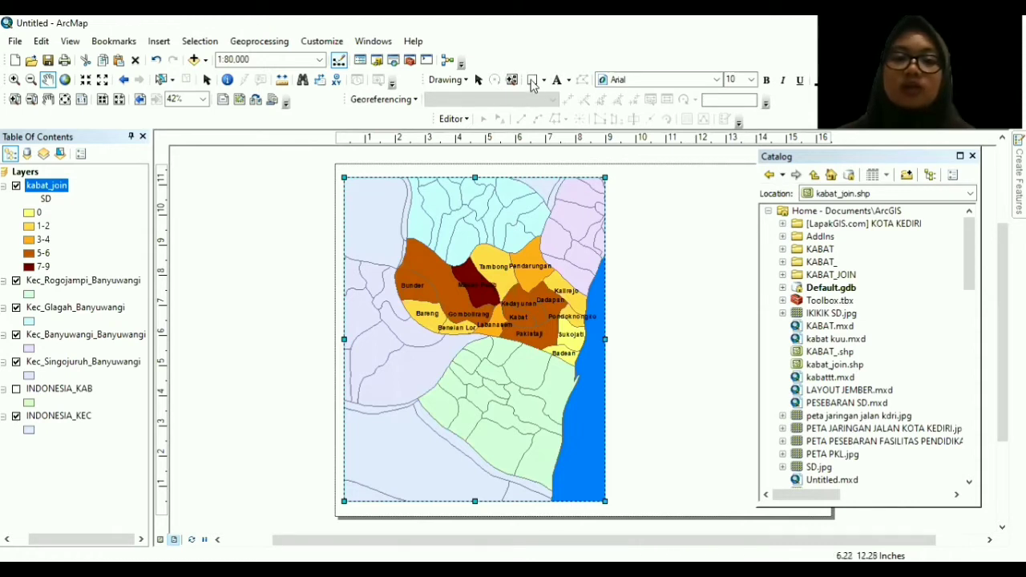
left_click(159, 42)
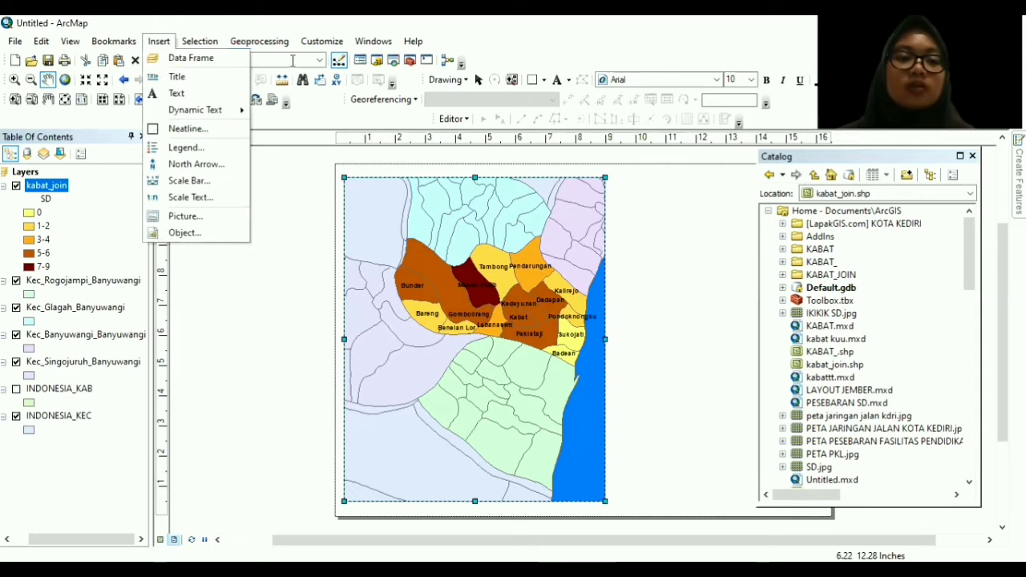
left_click(533, 80)
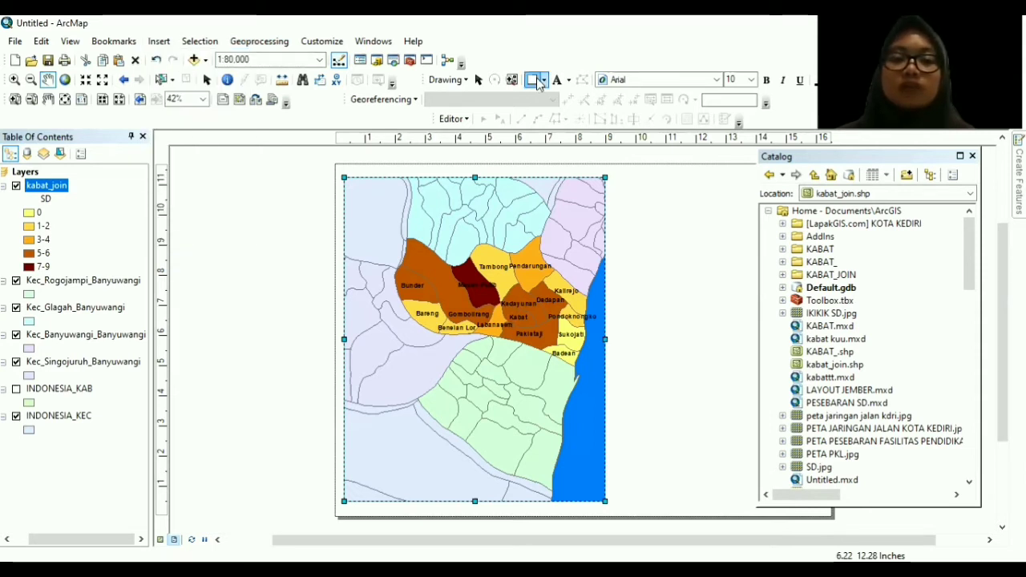
left_click(534, 80)
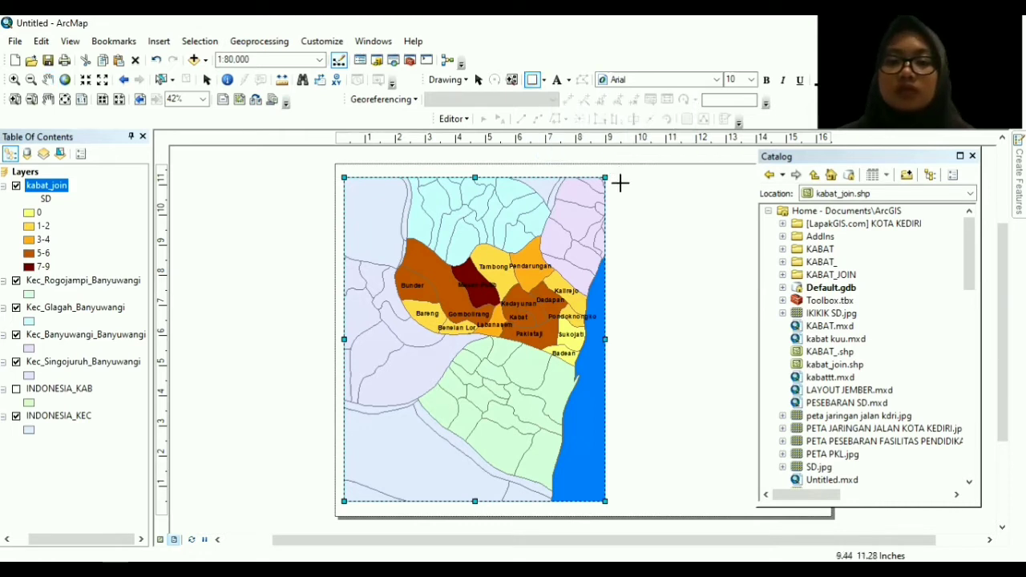
left_click_drag(618, 176, 820, 231)
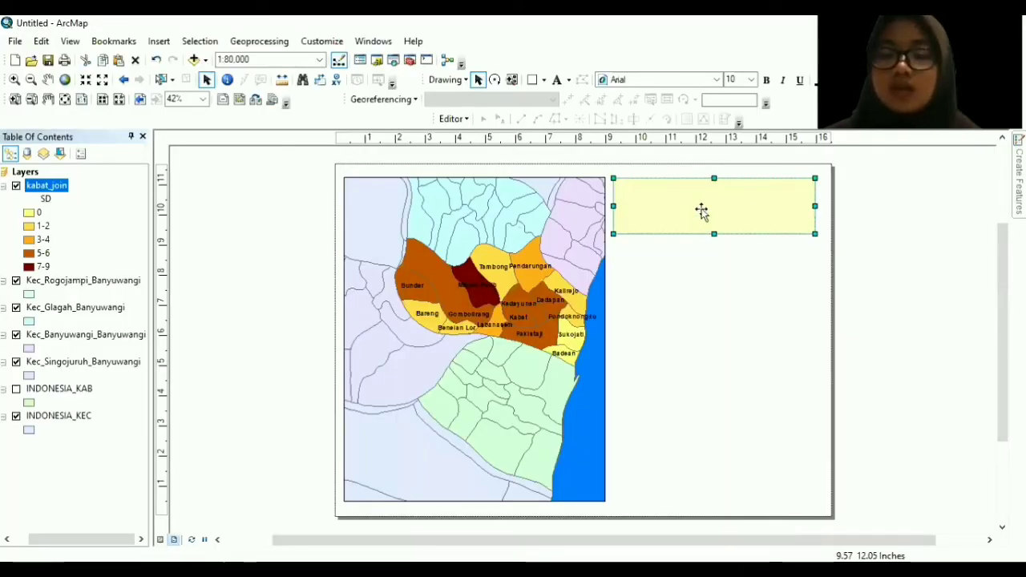
Format the rectangle with no fill and a black outline of width 2.
right_click(702, 215)
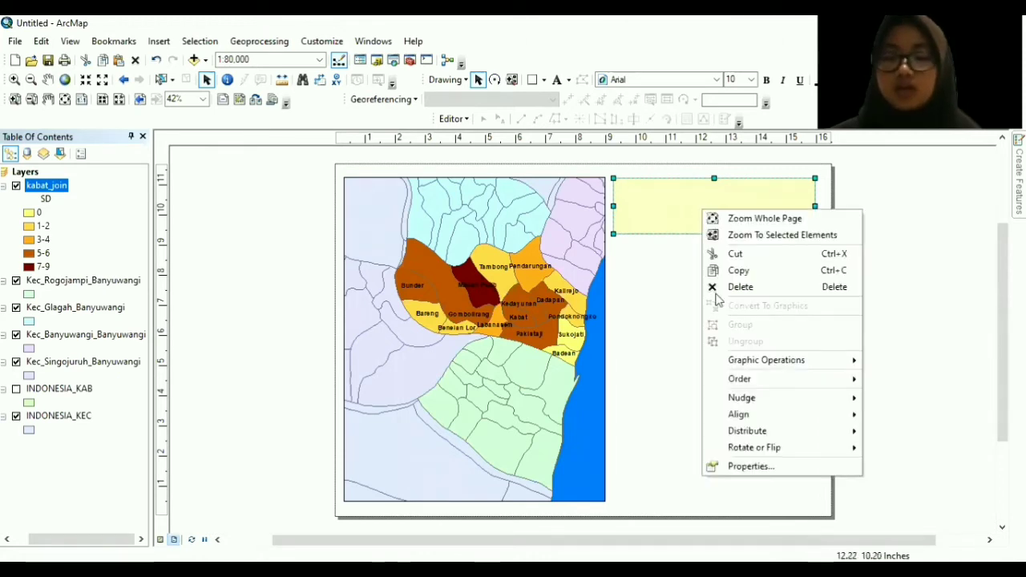
left_click(728, 467)
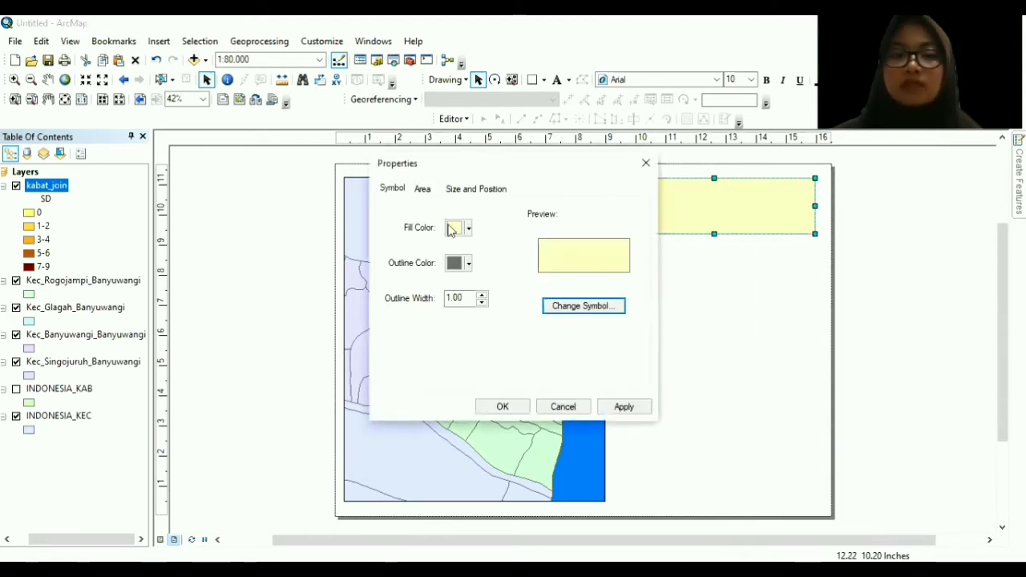
left_click(470, 264)
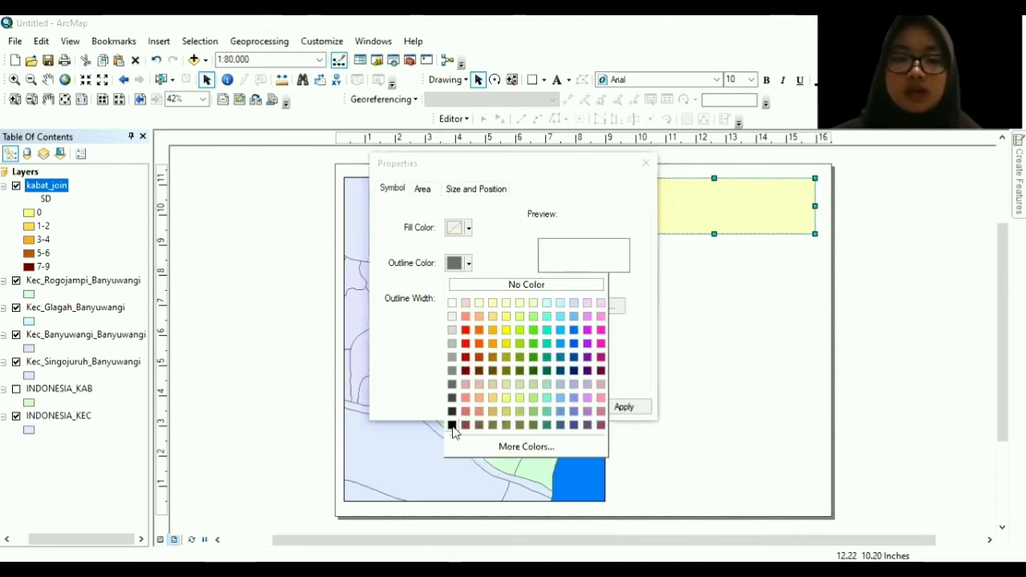
left_click(479, 295)
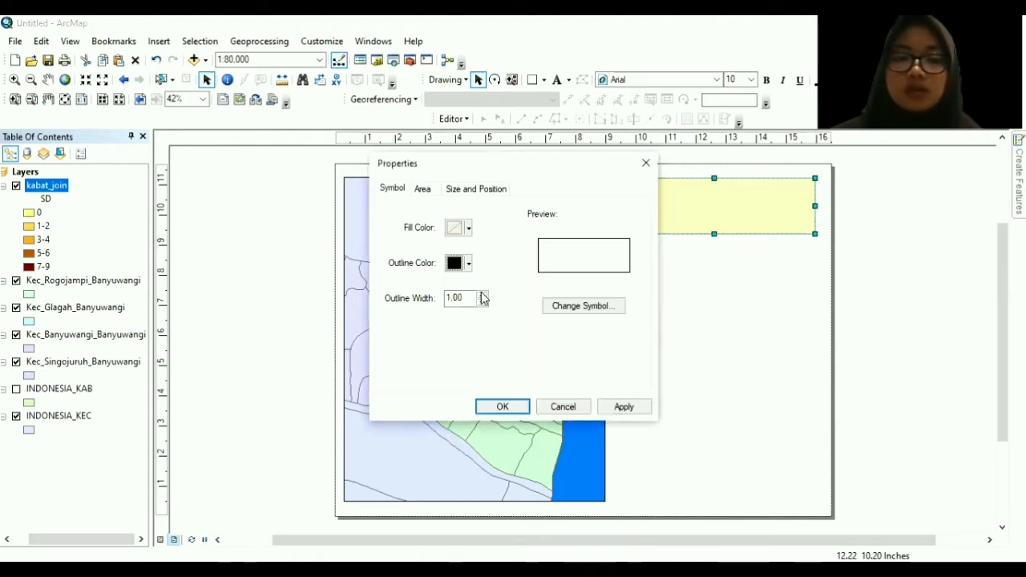
left_click(482, 294)
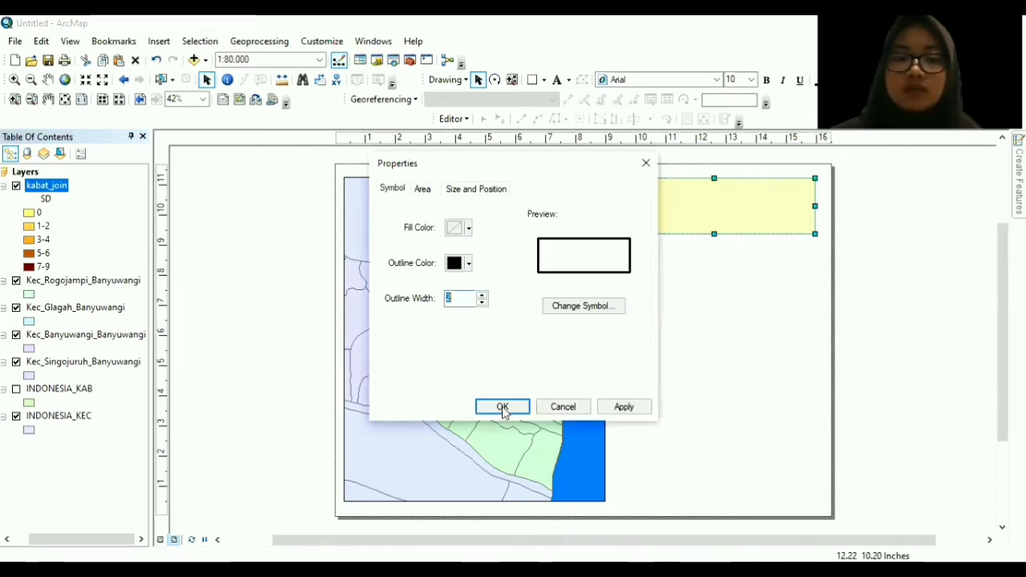
left_click(618, 409)
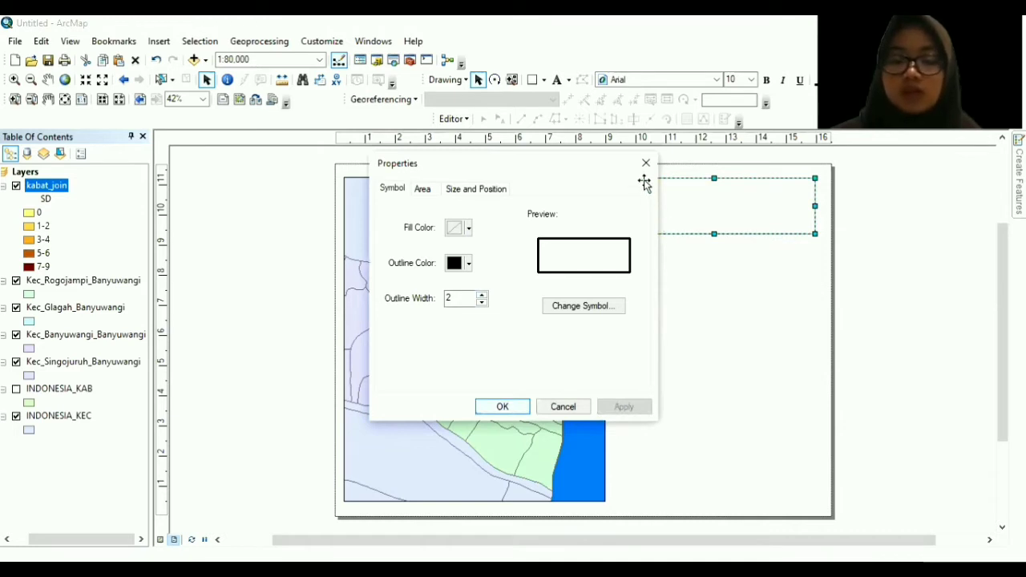
key("Return")
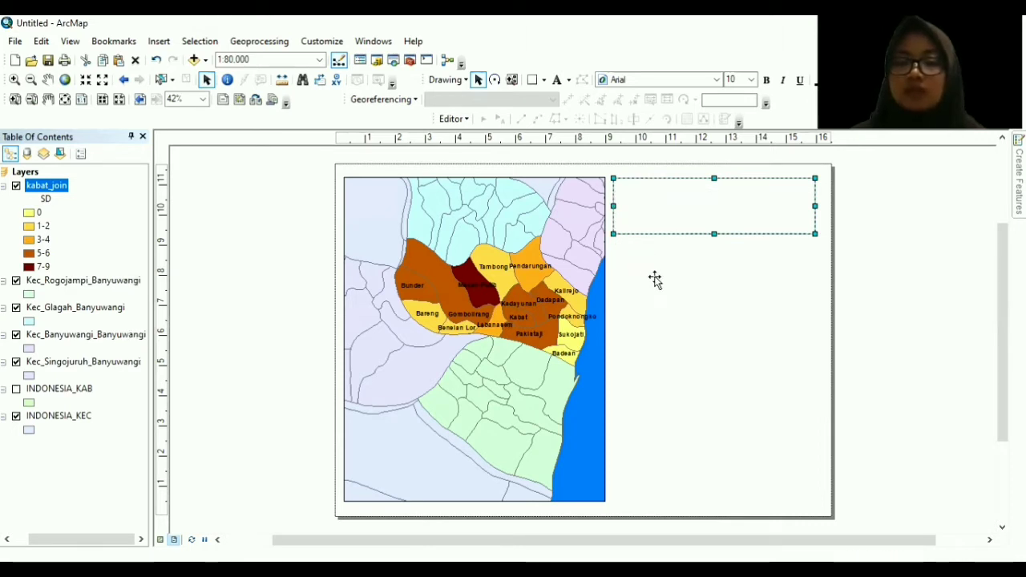
Paste four copies of the rectangle and stack them in a column beneath the original.
key("ctrl+v")
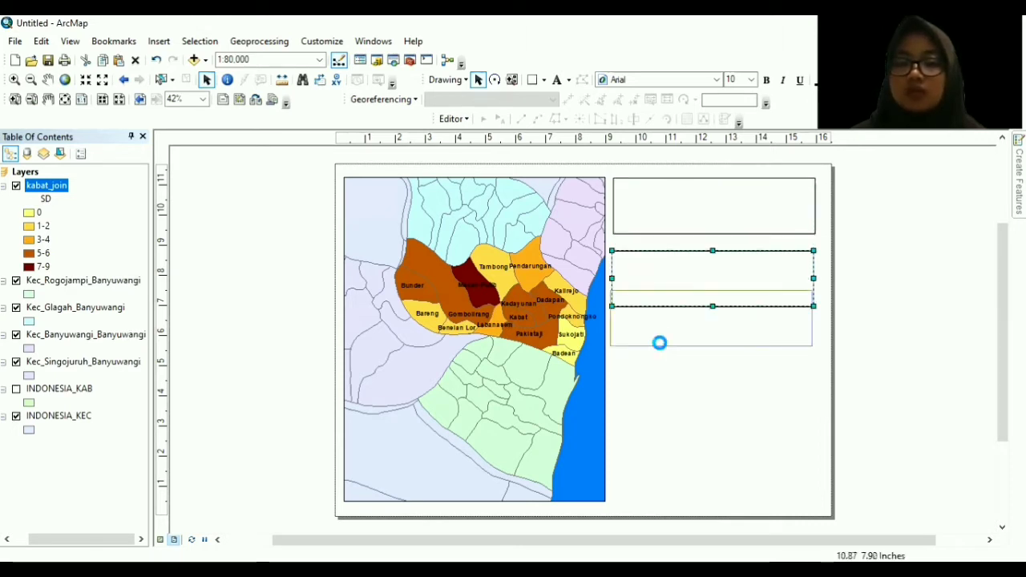
key("ctrl+v")
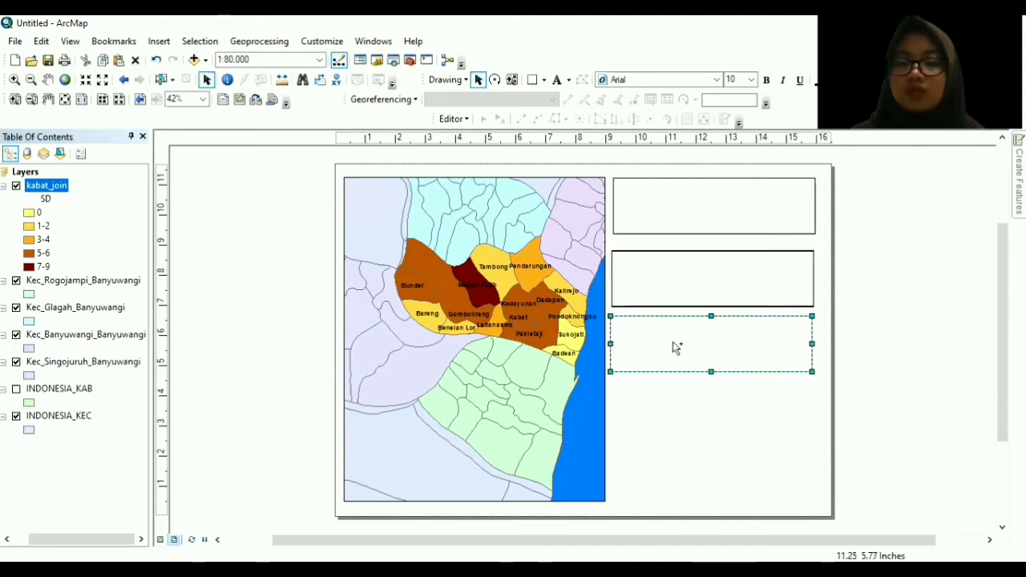
left_click_drag(674, 346, 671, 403)
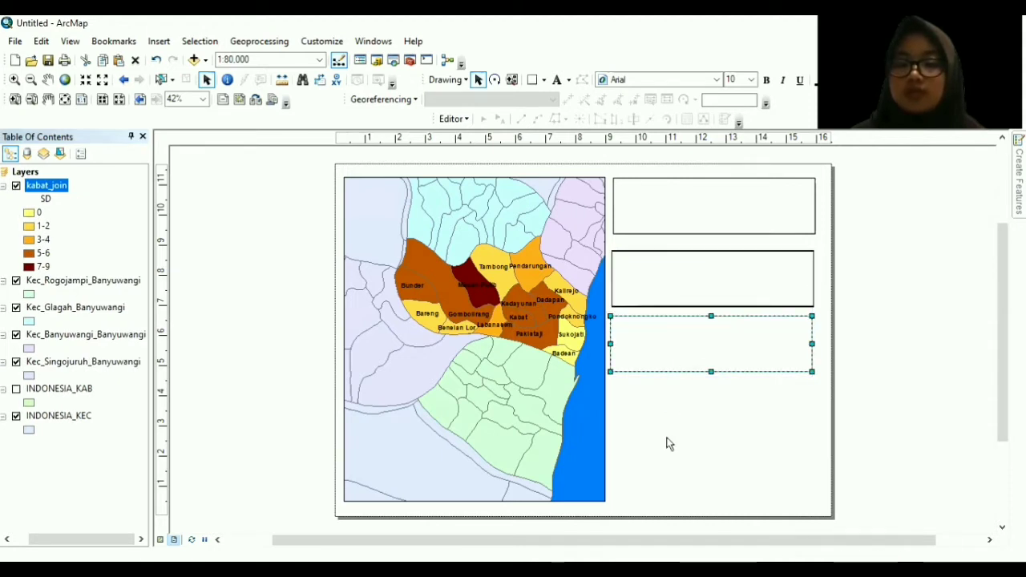
key("ctrl+v")
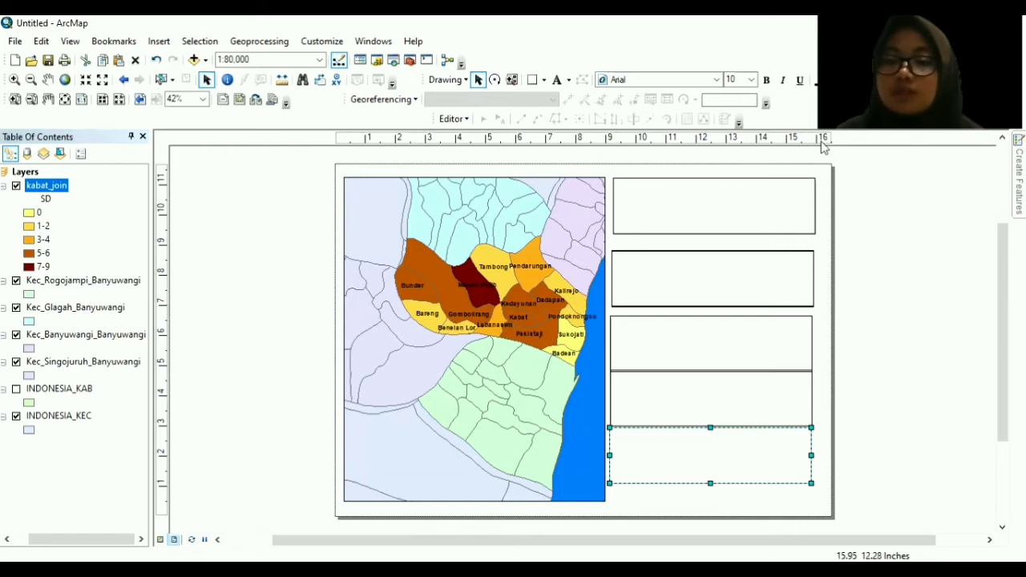
Add ruler guides near 11 inches vertically and 16 inches horizontally, then widen the uppermost rectangle to the guide and reduce its height slightly.
left_click(161, 182)
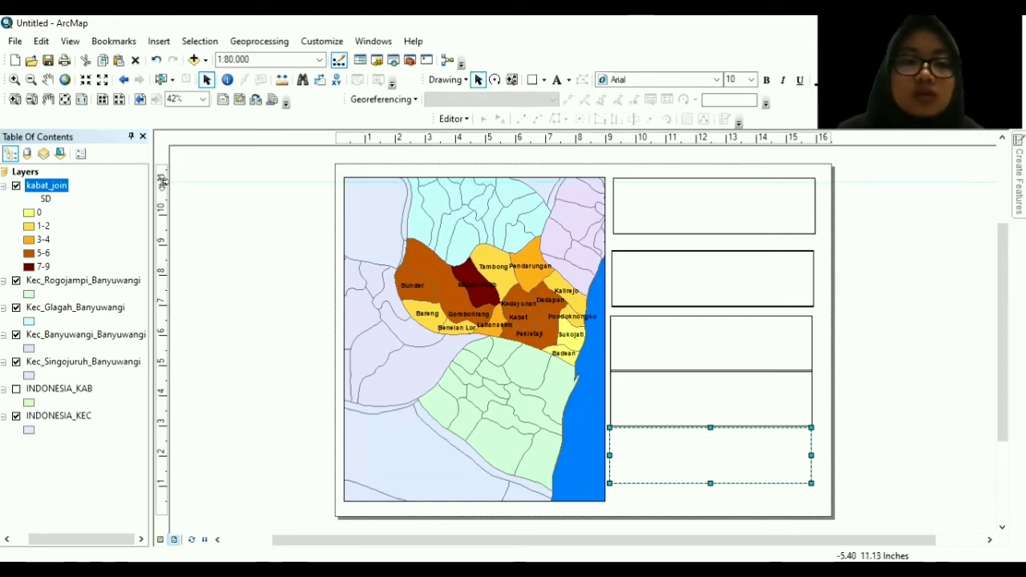
left_click(646, 198)
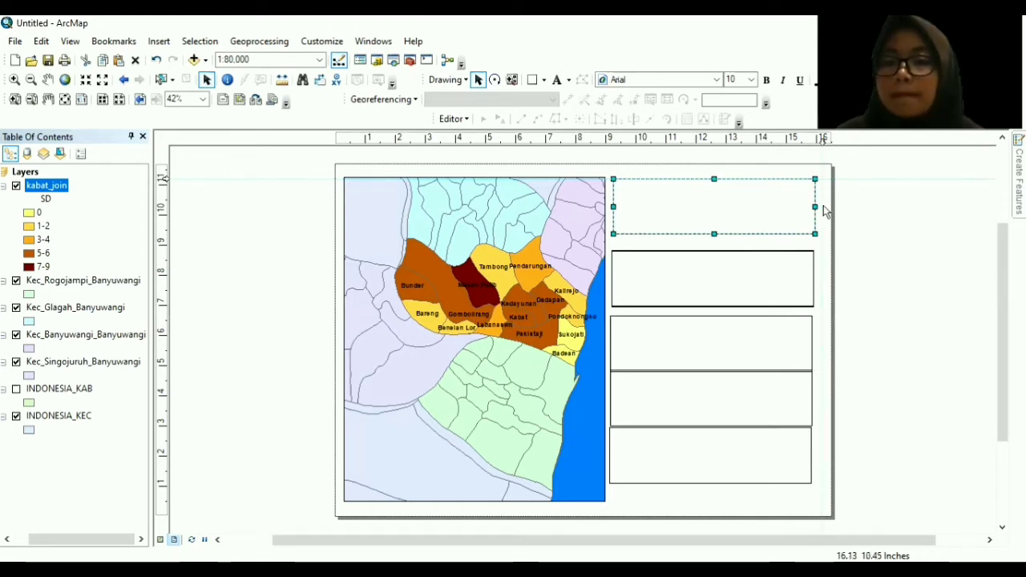
left_click_drag(816, 206, 823, 206)
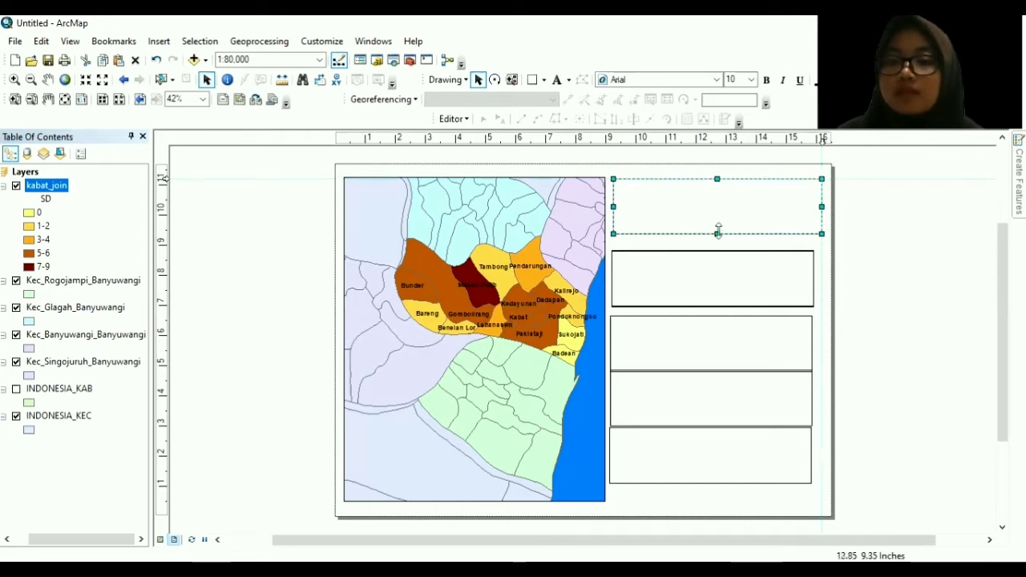
left_click_drag(718, 233, 718, 230)
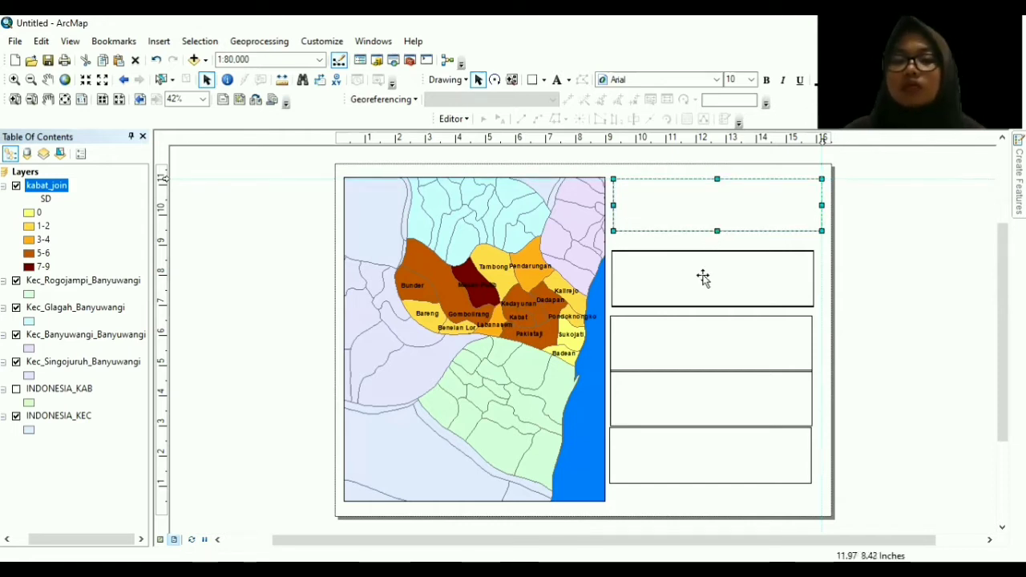
Move the second rectangle so its outer edge lines up with the vertical guide near 16 inches.
mouse_move(708, 277)
left_mouse_down()
mouse_move(733, 277)
mouse_move(717, 277)
left_mouse_up()
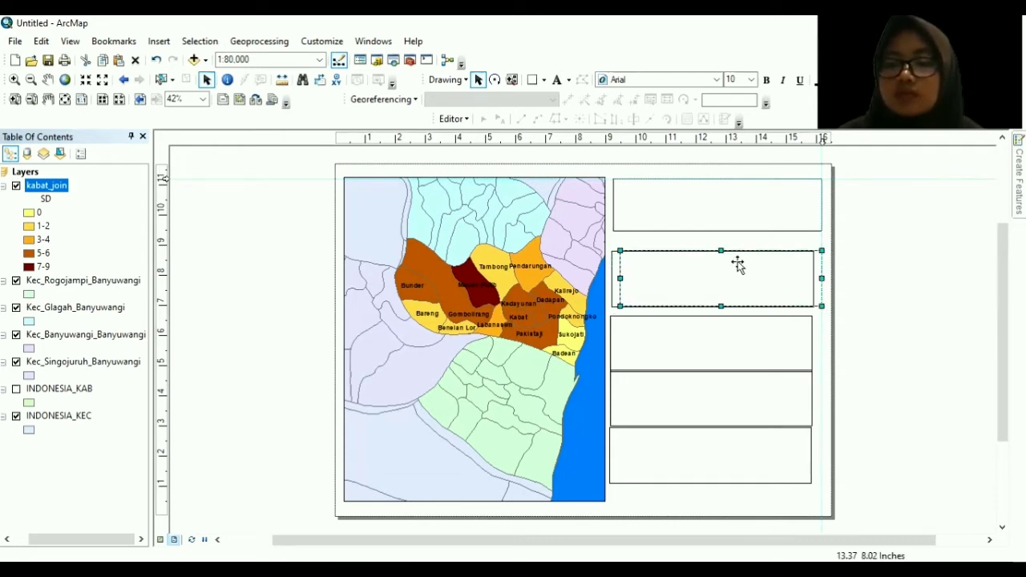
left_click(741, 267)
left_click_drag(745, 277, 766, 278)
left_click(750, 220)
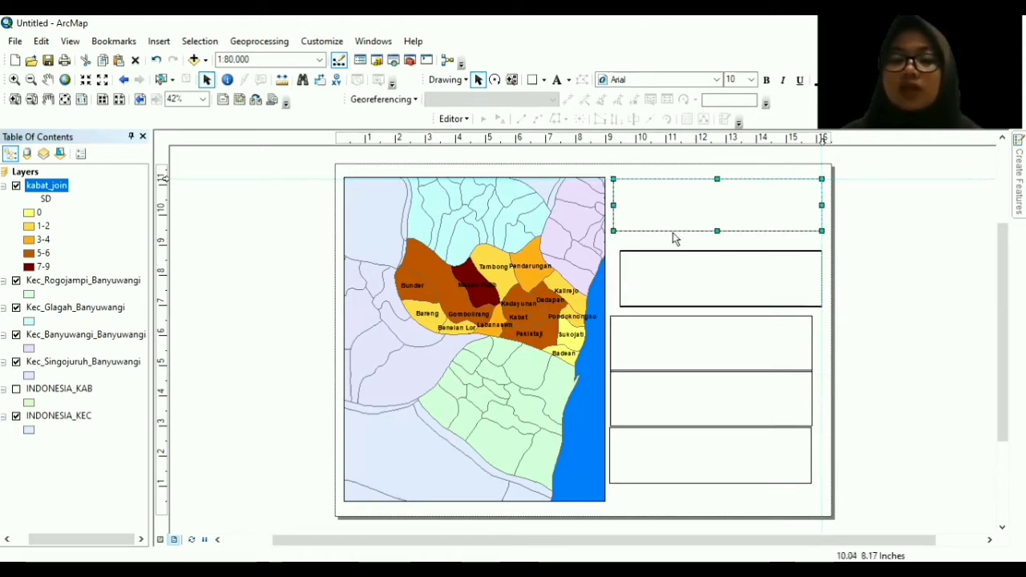
Insert the index PNG picture from the Documents folder into the layout.
left_click(159, 41)
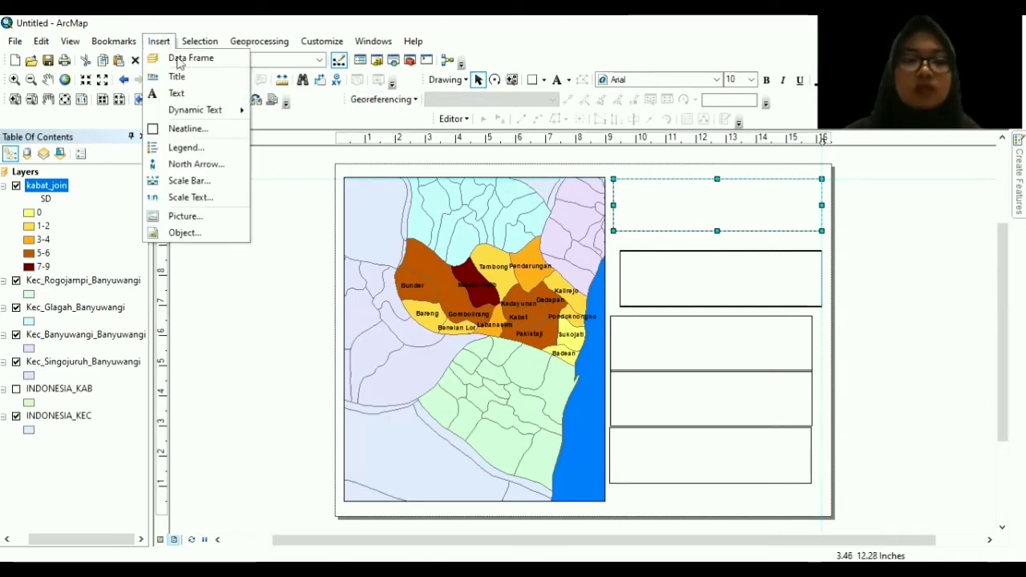
left_click(194, 216)
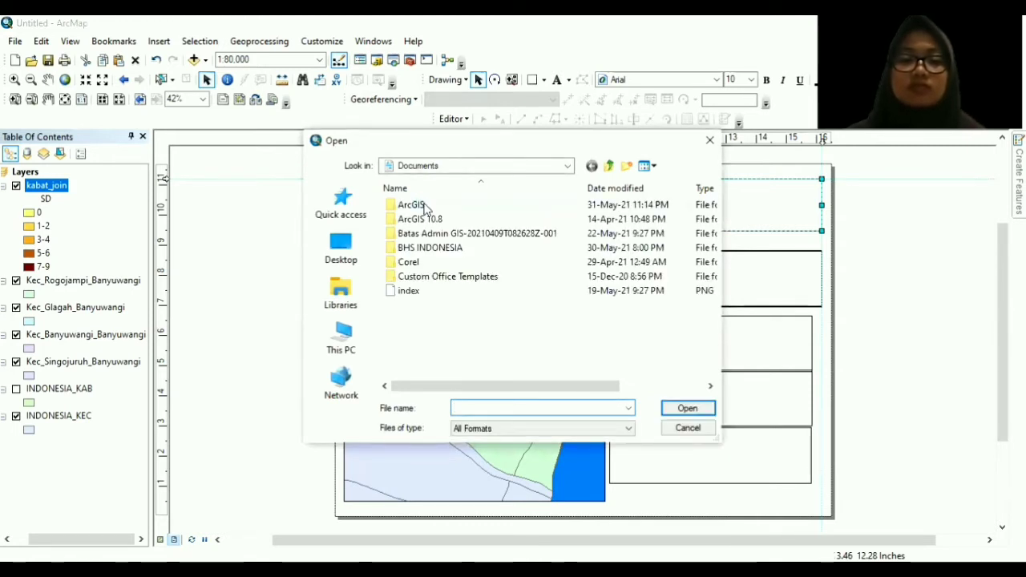
double_click(425, 206)
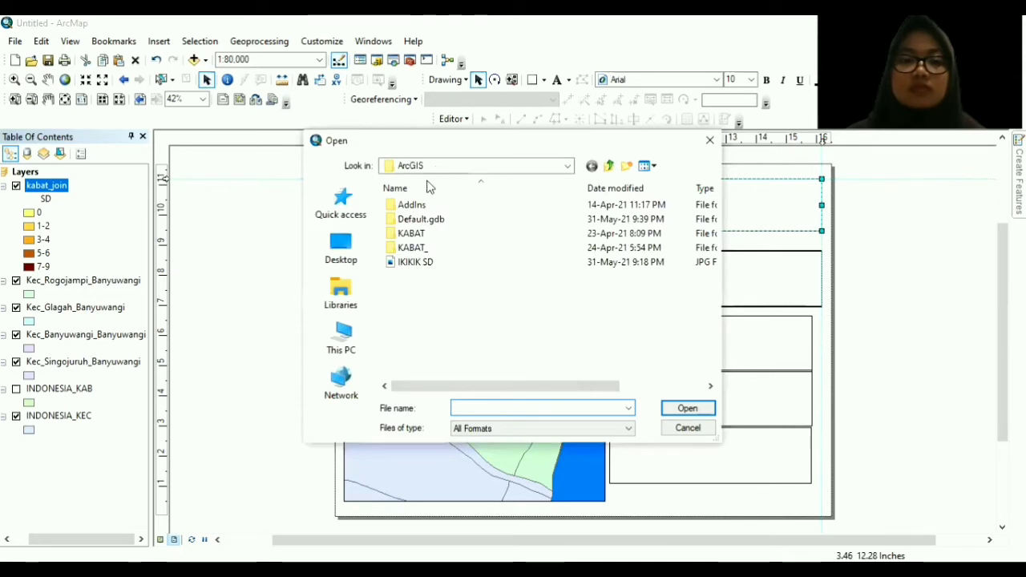
left_click(570, 166)
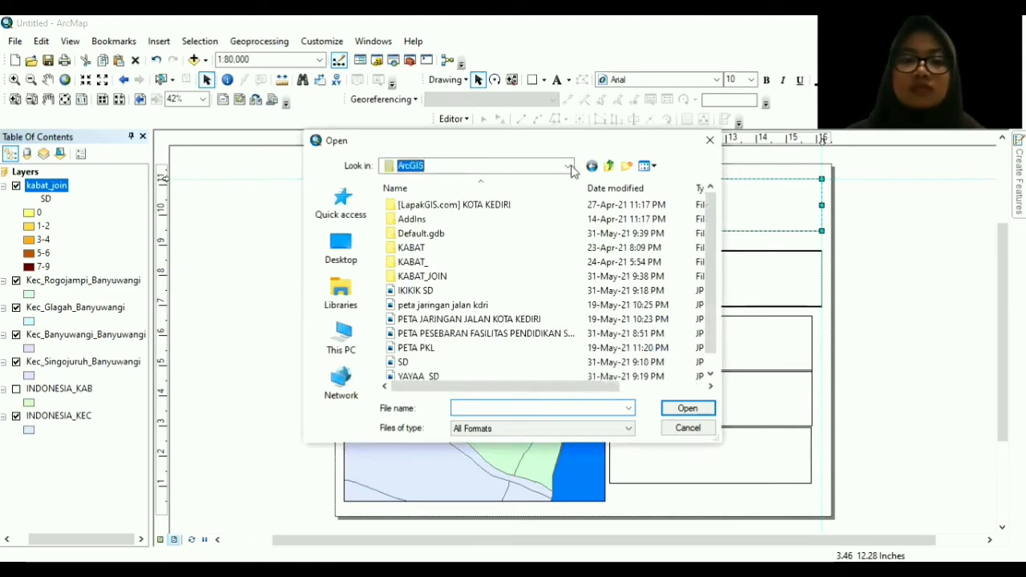
left_click(608, 167)
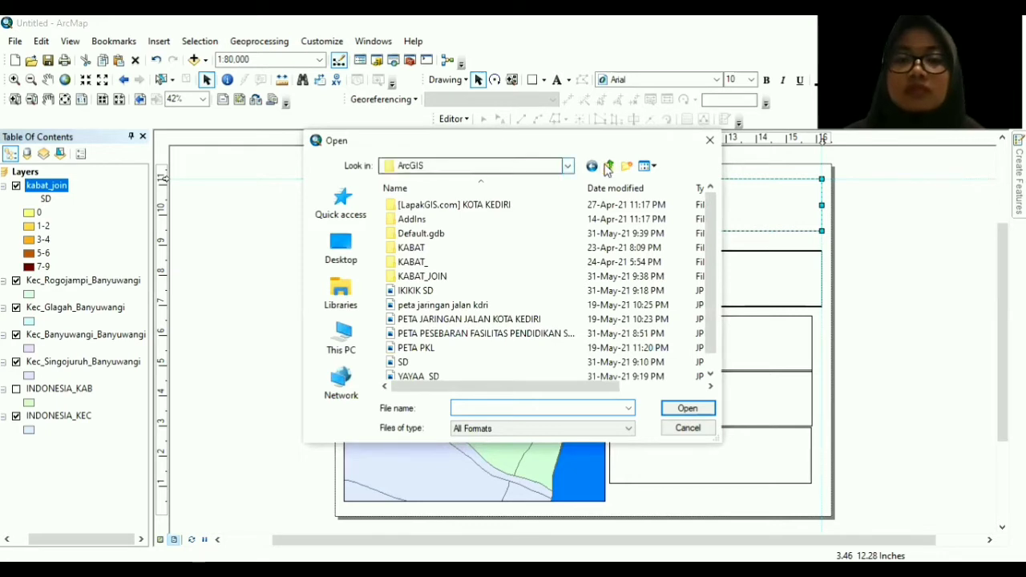
scroll(535, 275, "down", 1)
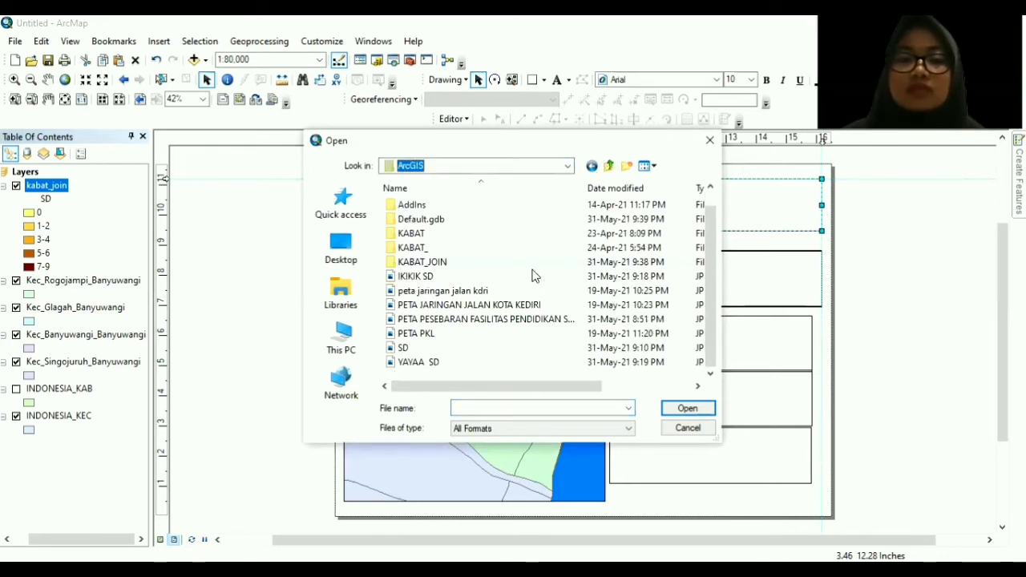
left_click(608, 168)
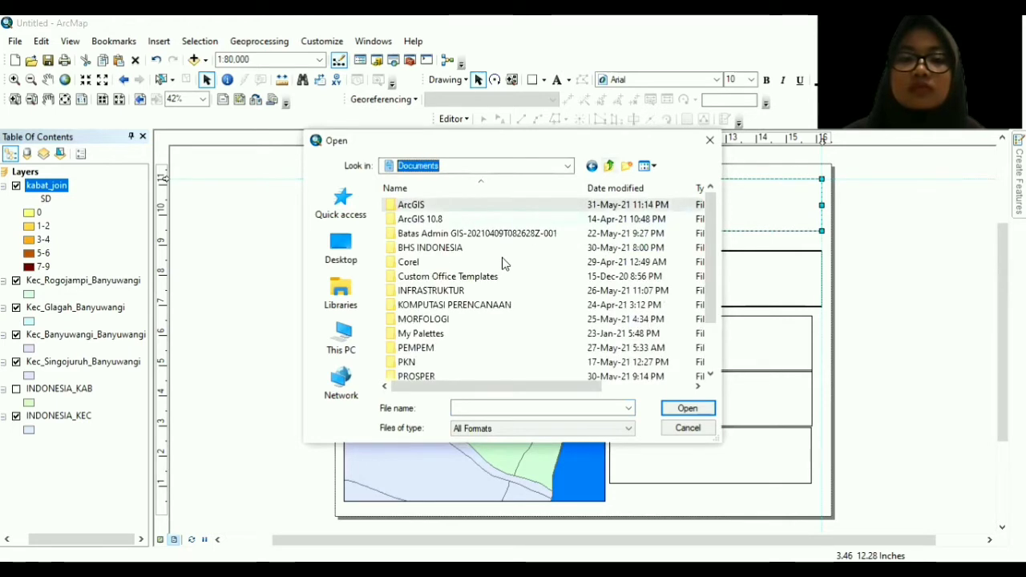
scroll(503, 264, "down", 2)
left_click(443, 365)
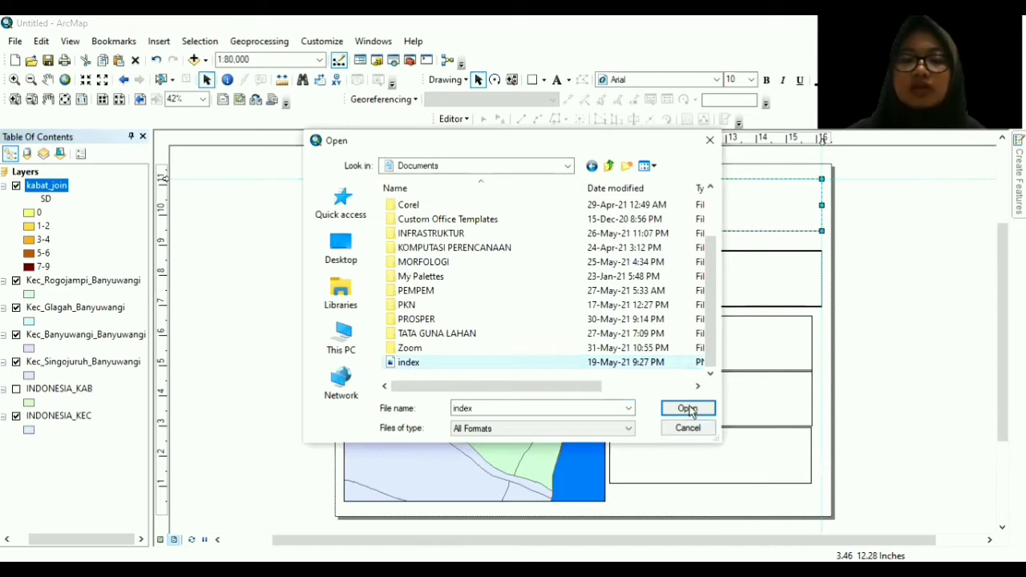
left_click(688, 409)
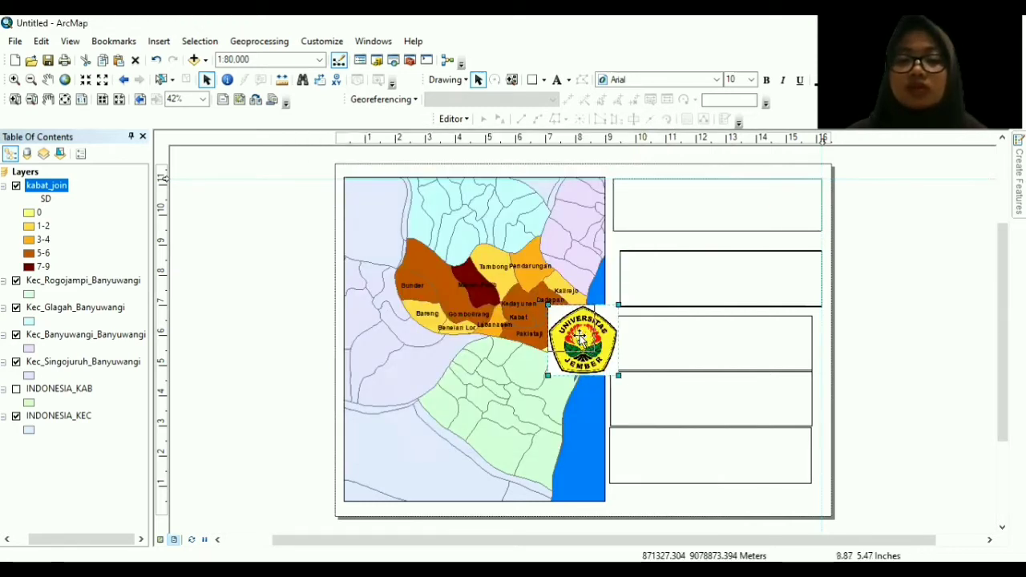
Shrink the university logo and place it inside the uppermost rectangle, at the end nearest the map.
left_click_drag(618, 375, 594, 351)
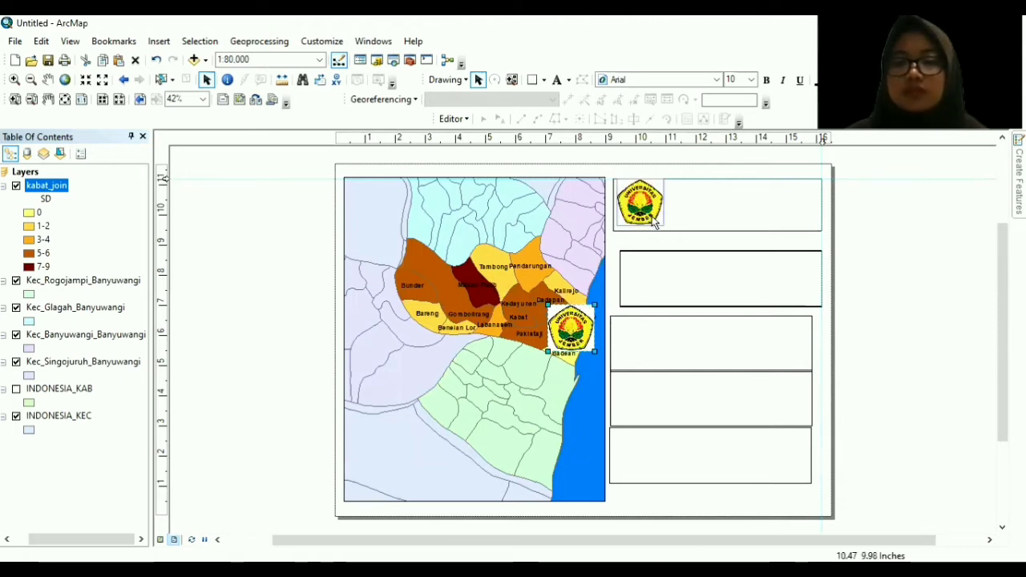
left_click_drag(656, 225, 664, 230)
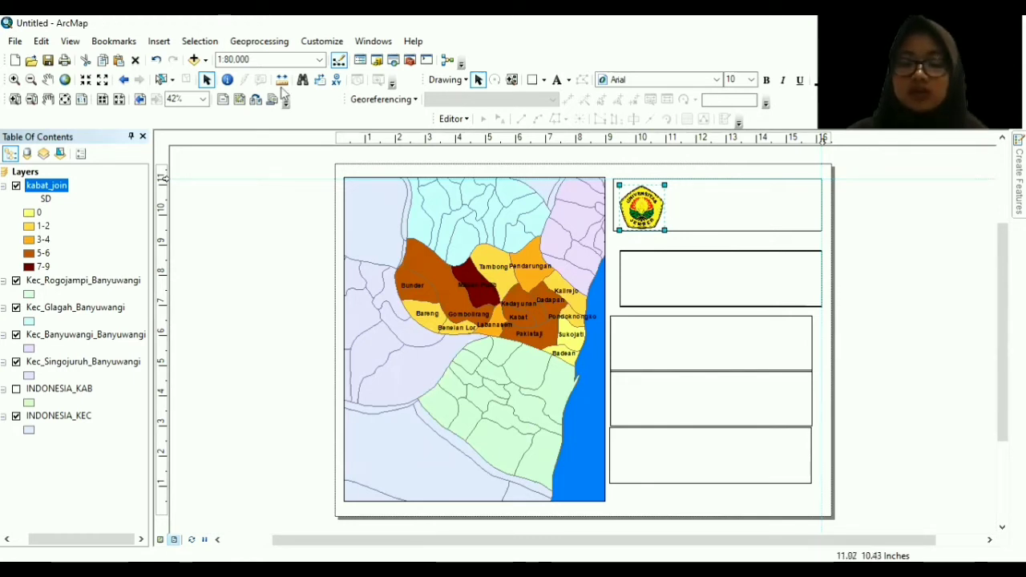
Insert text in the uppermost rectangle with three lines: PERENCANAAN WILAYAH KOTA, FAKULTAS TEKNIK, UNIVERSITAS JEMBER.
left_click(166, 43)
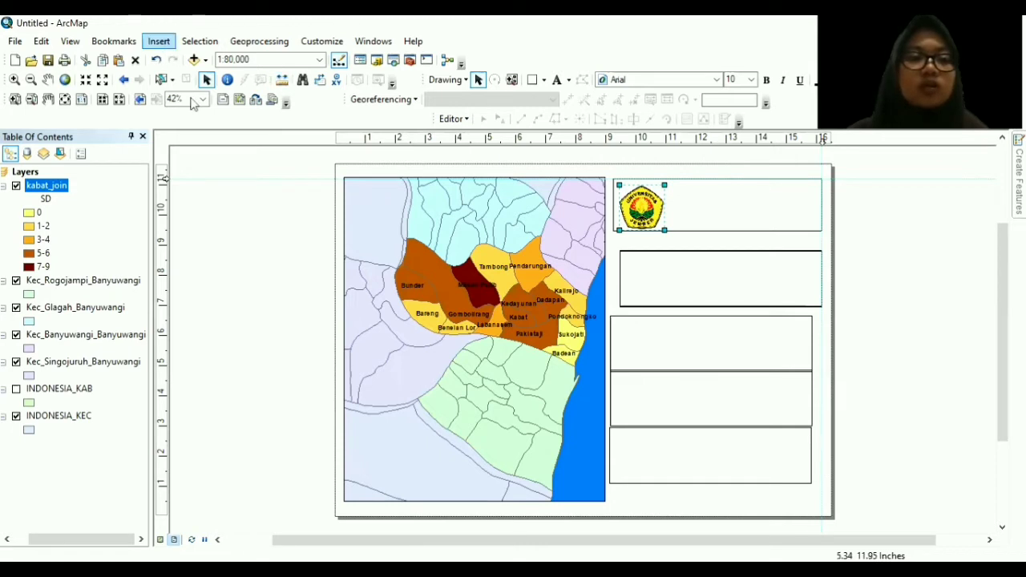
left_click(537, 201)
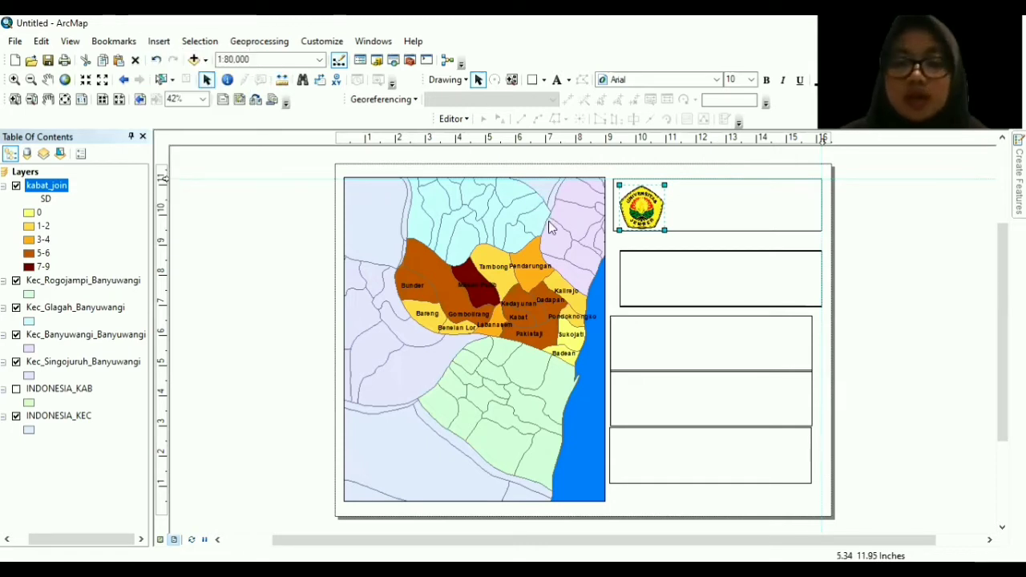
left_click(583, 342)
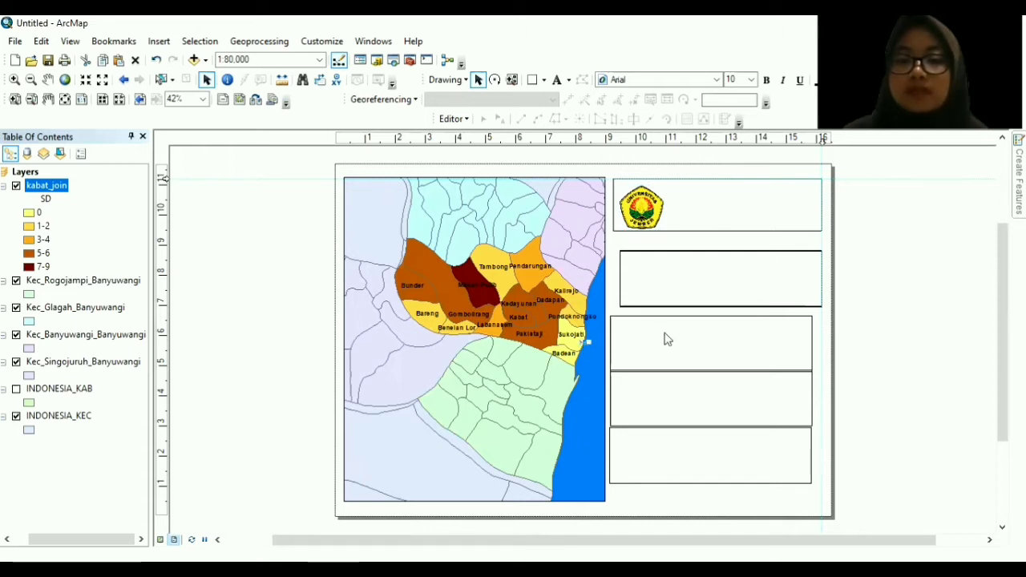
double_click(720, 205)
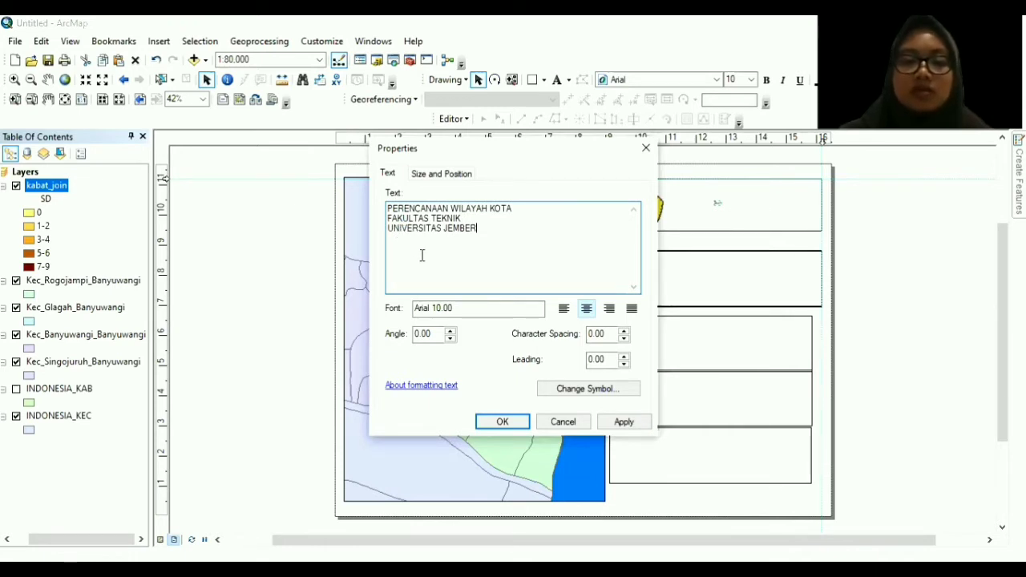
Format the three-line institution text as bold size 16 and position it in the free space beside the logo.
left_click(588, 393)
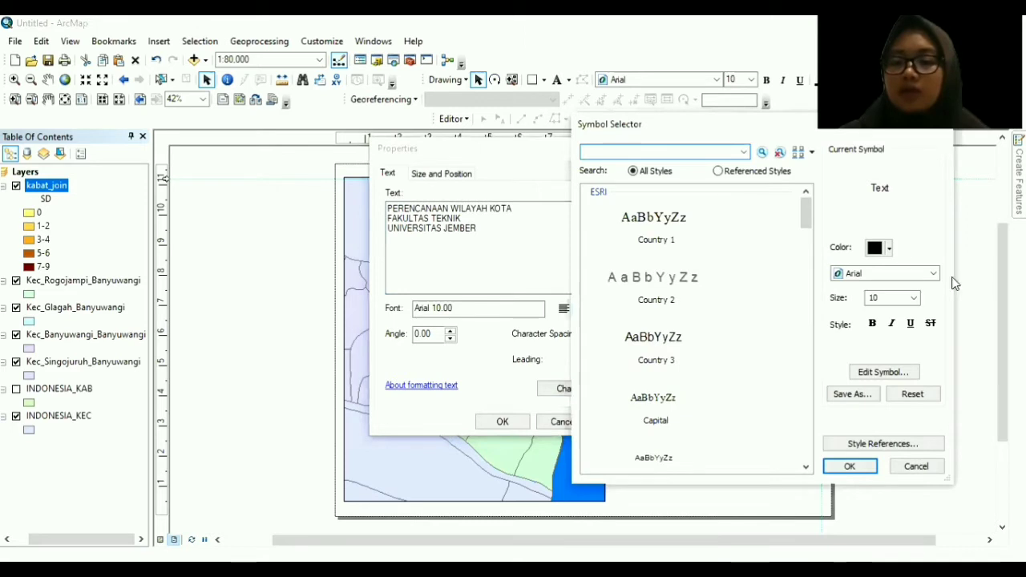
left_click(915, 298)
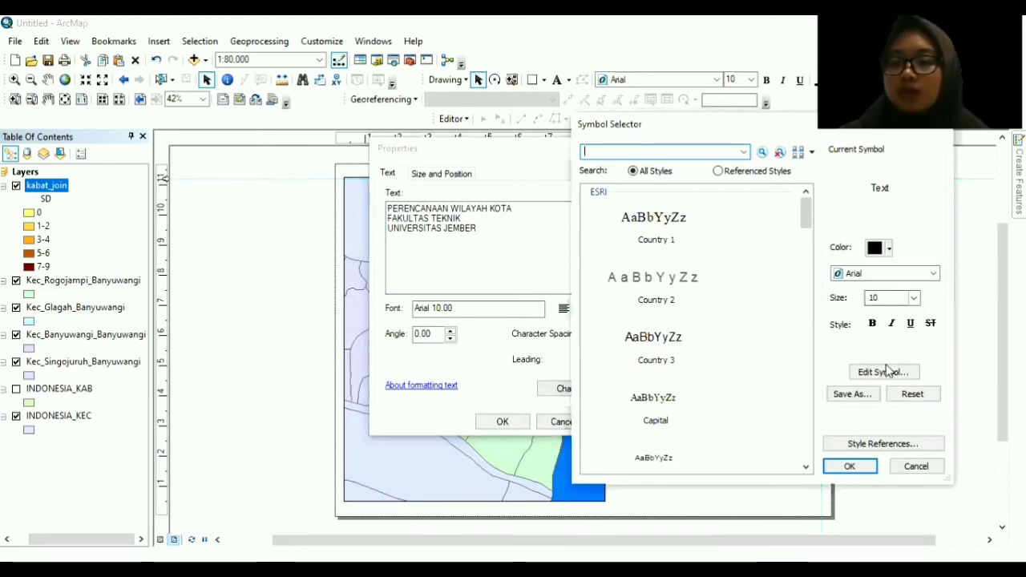
left_click(883, 352)
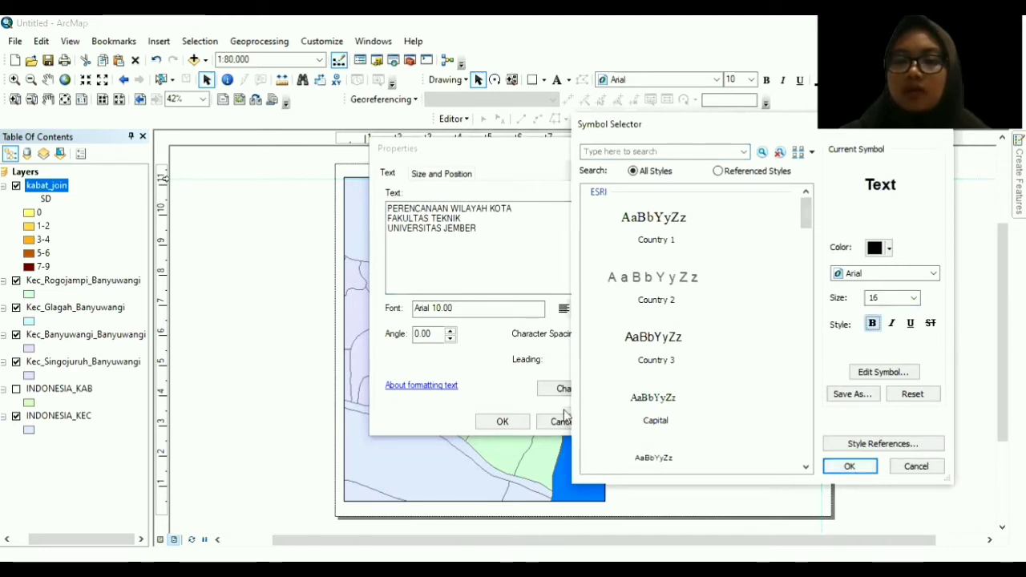
key("Return")
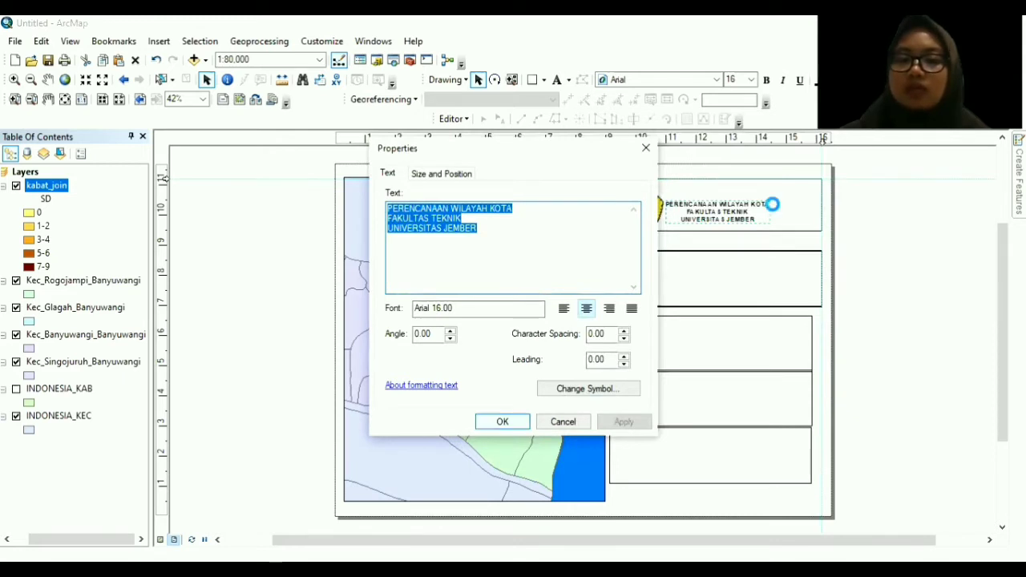
key("Return")
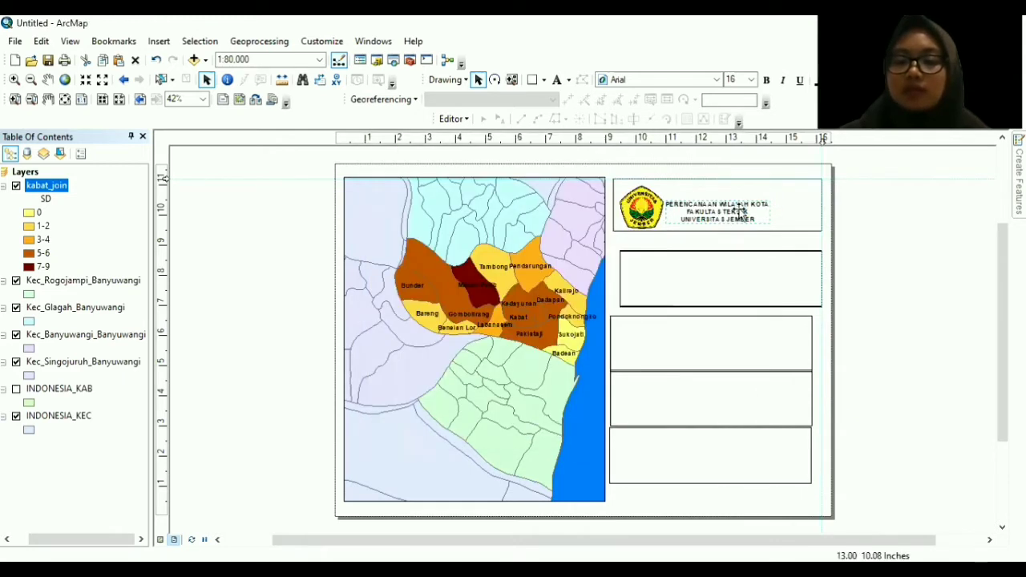
left_click(742, 208)
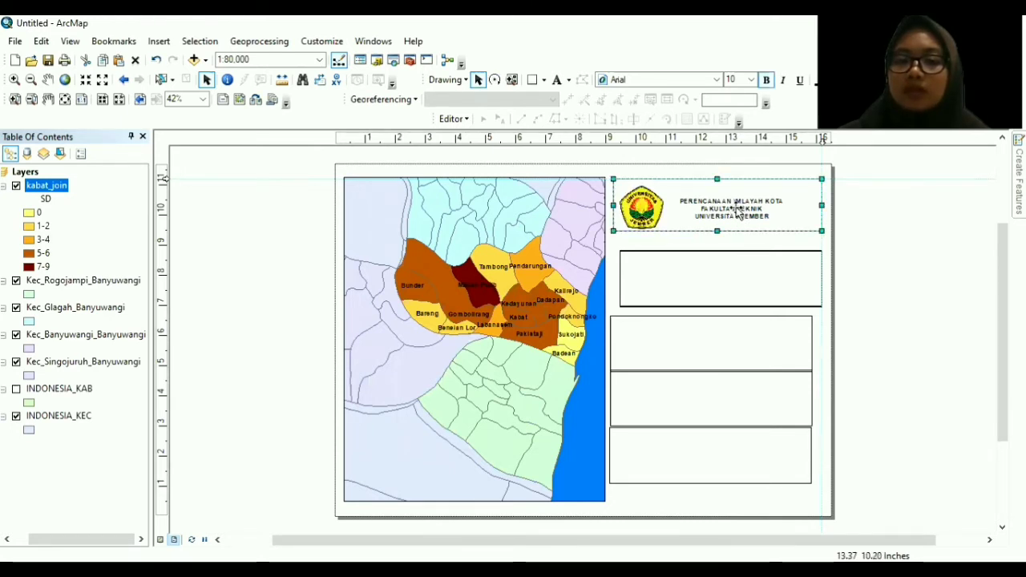
left_click(735, 208)
left_click(736, 209)
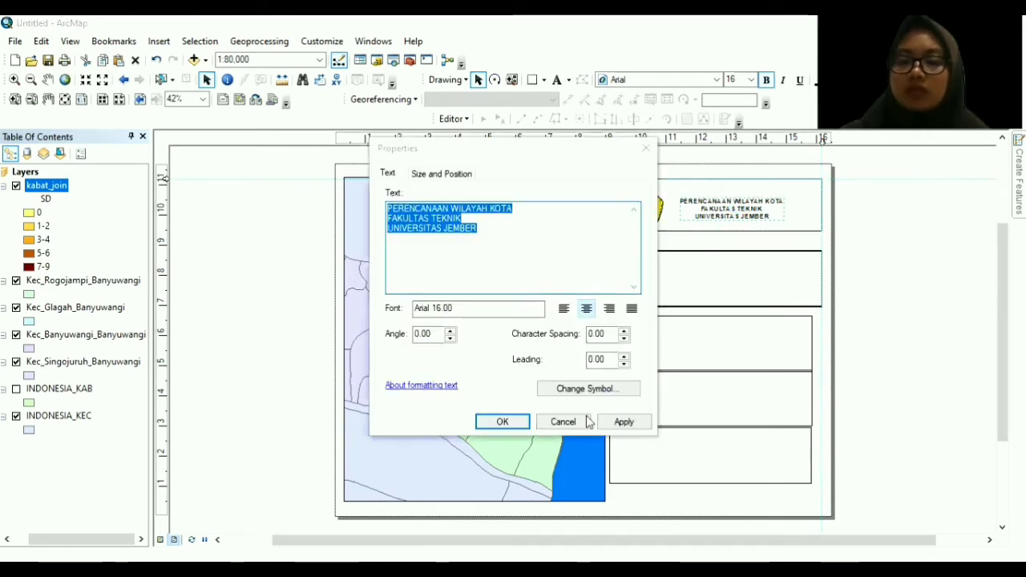
left_click(649, 148)
Raise the second rectangle to just beneath the uppermost one and widen it to a new vertical guide near 9 inches.
left_click(734, 282)
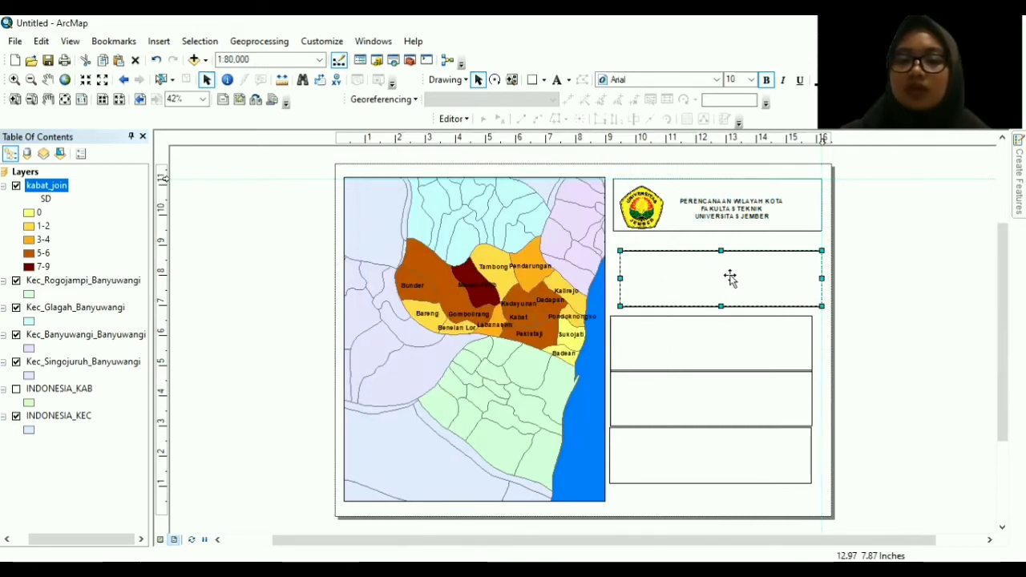
left_click_drag(730, 276, 730, 266)
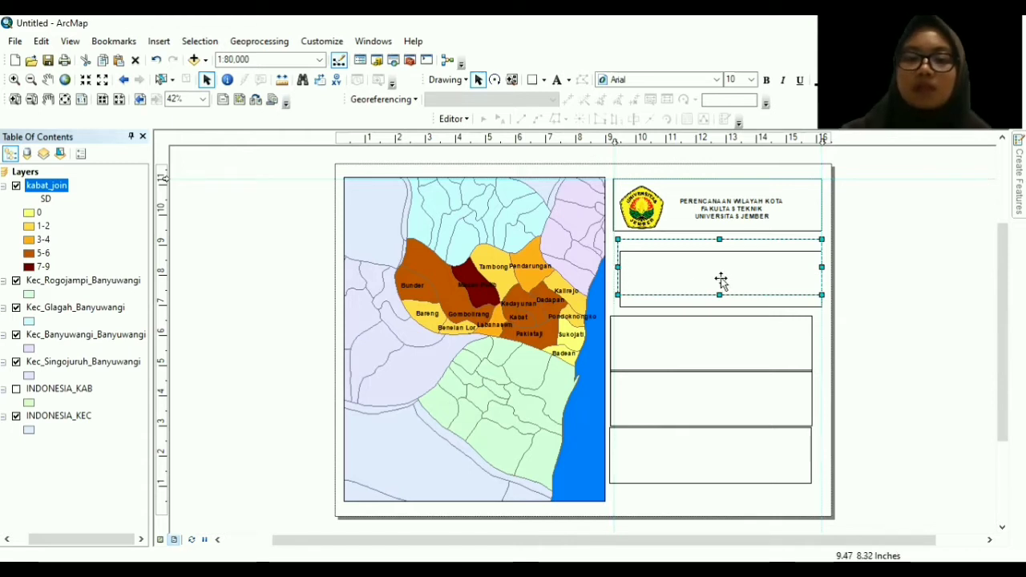
Pull the duplicate rectangle out from behind the second box and delete it.
left_click(728, 331)
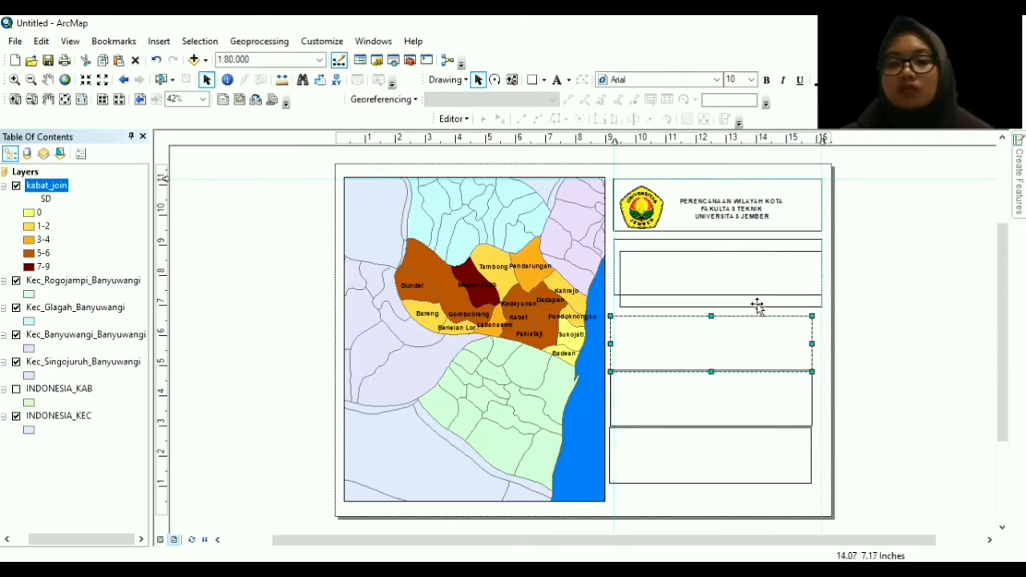
left_click_drag(757, 305, 748, 352)
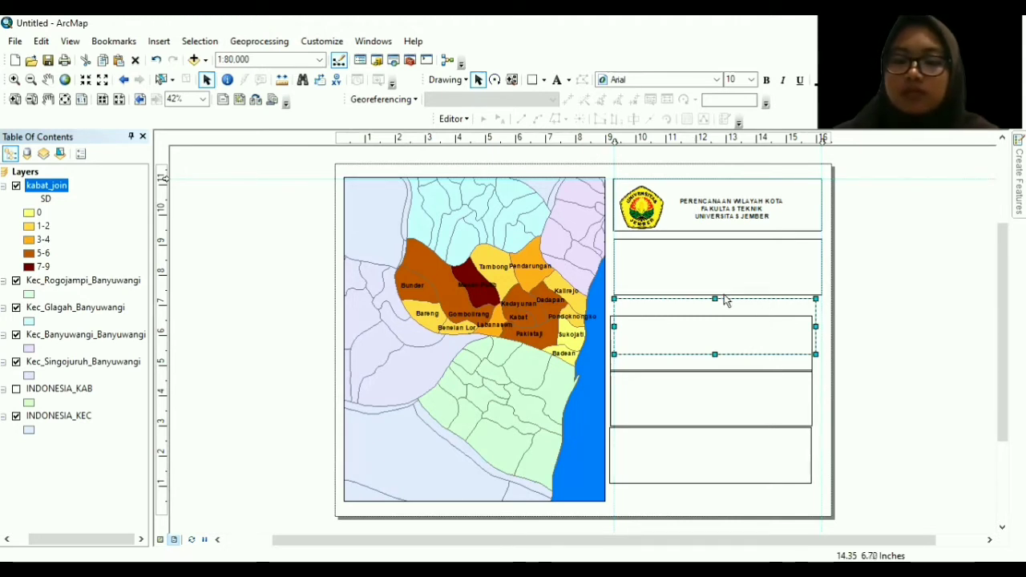
right_click(814, 304)
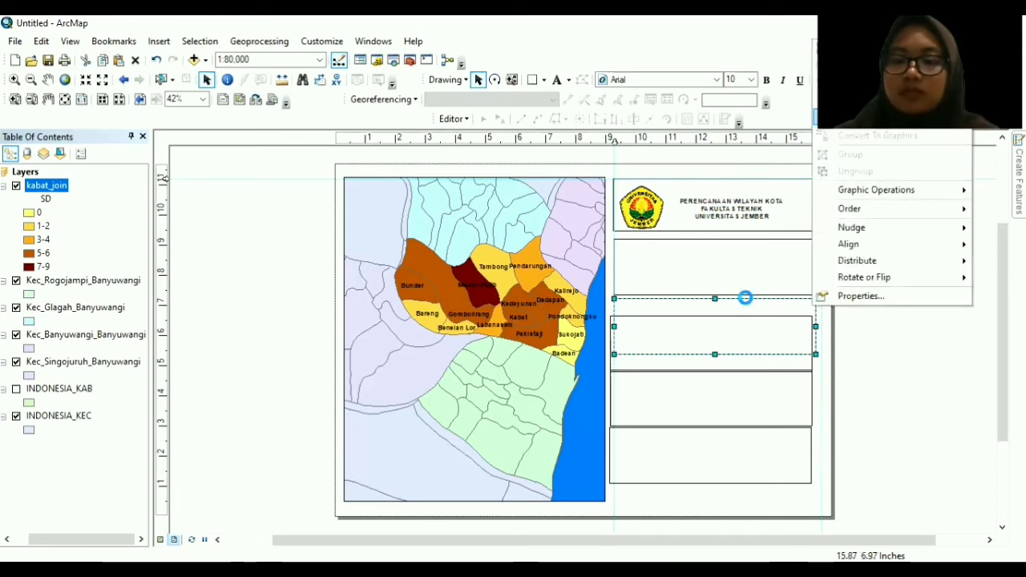
left_click(722, 277)
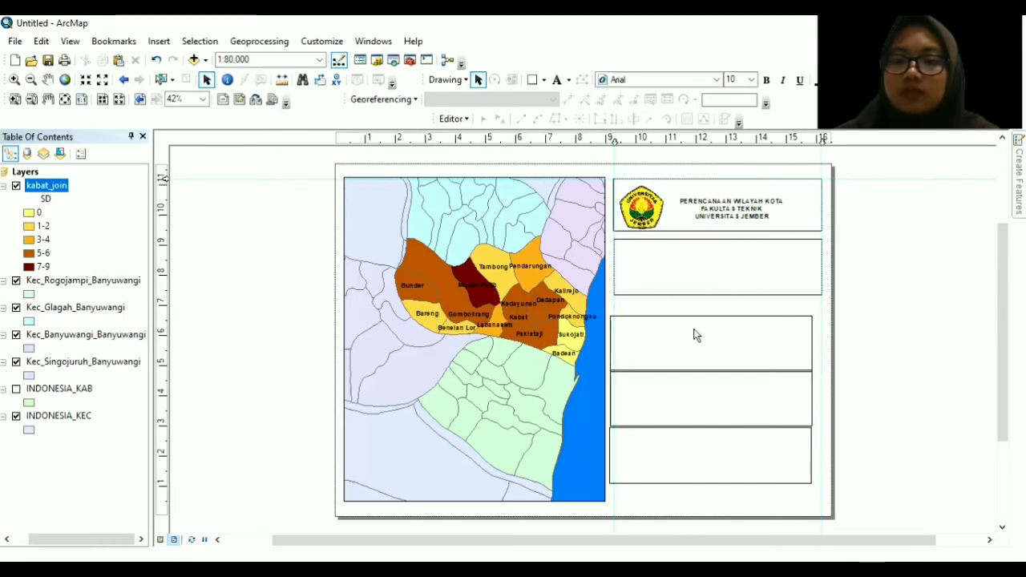
Reduce the second rectangle's height to about half by raising its lower edge.
left_click_drag(694, 334, 694, 277)
key("Tab")
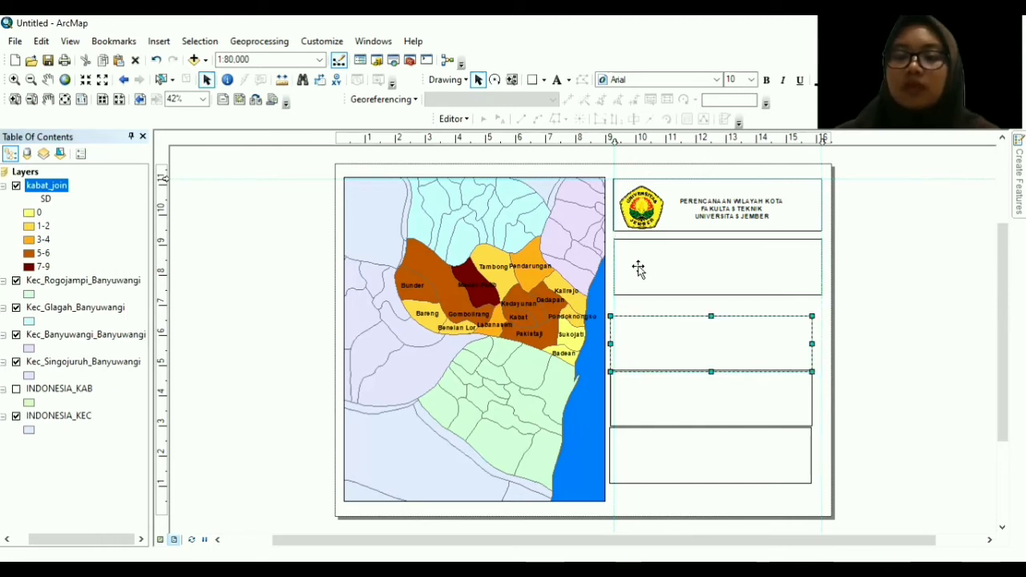
left_click(724, 296)
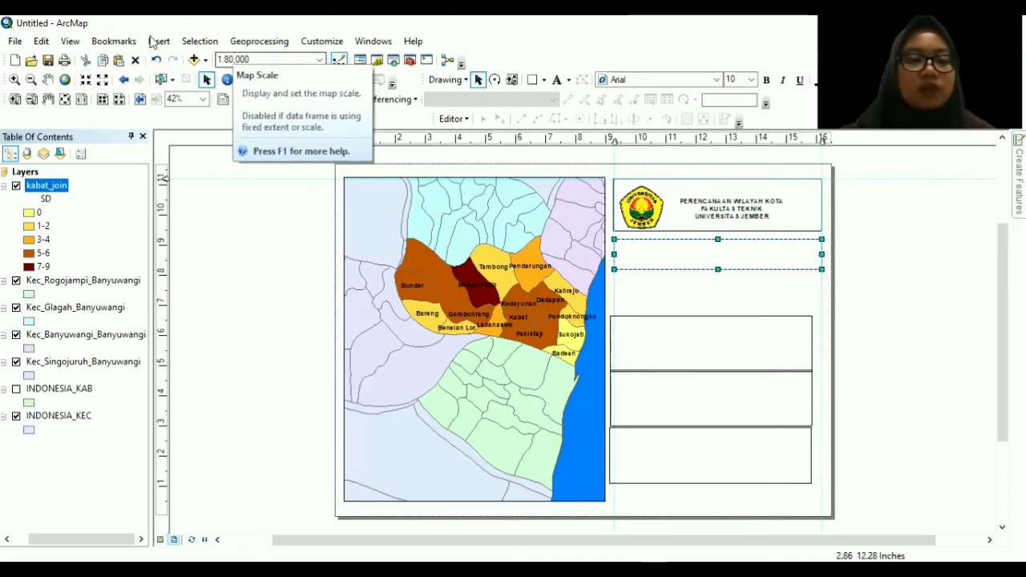
Insert the text "KOMPUTASI PERENCANAAN" as a new layout text element at the second rectangle.
left_click(157, 41)
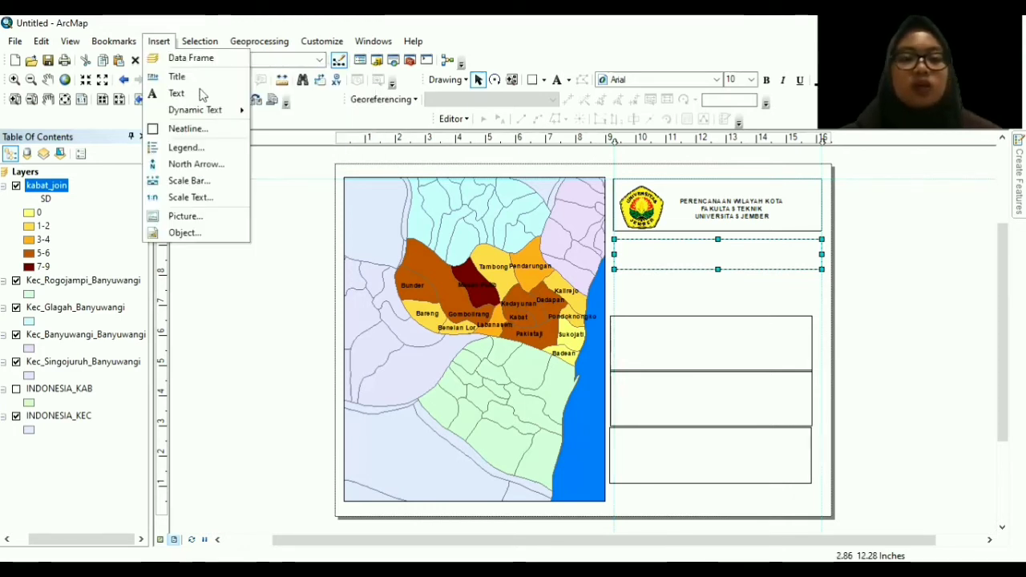
left_click(202, 94)
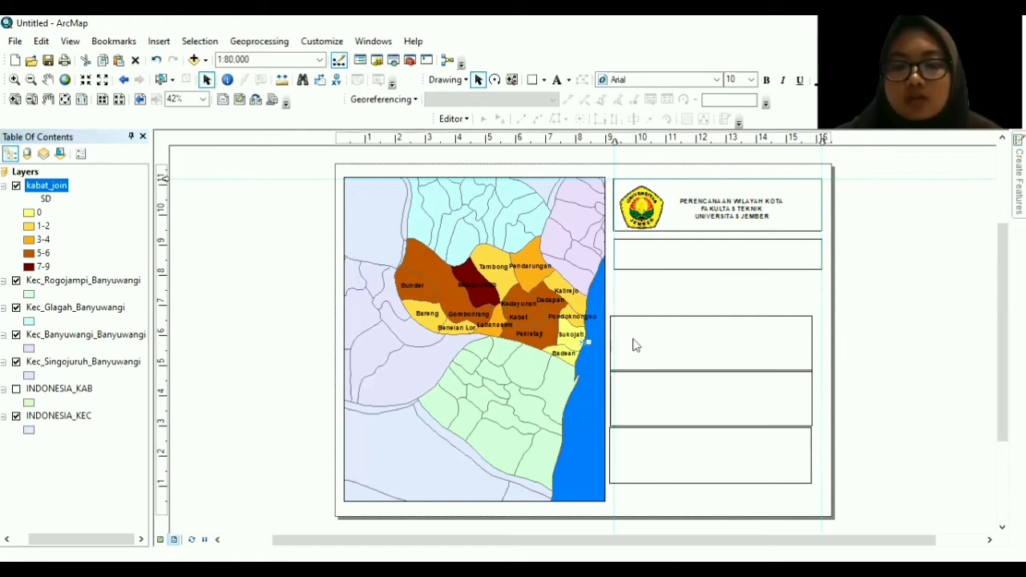
double_click(637, 254)
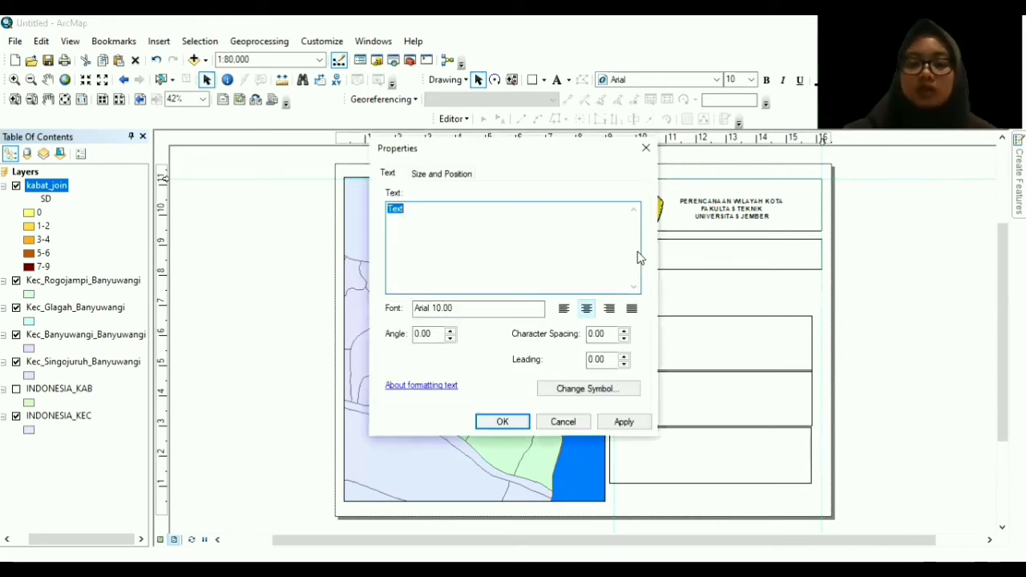
key("BackSpace")
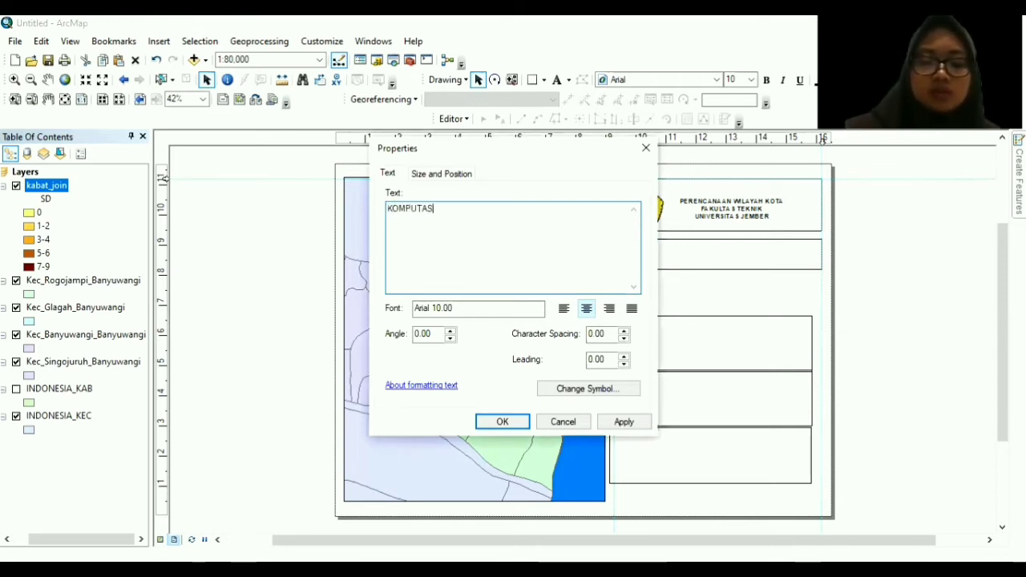
type("KOMPUTASI PERENCANAAN")
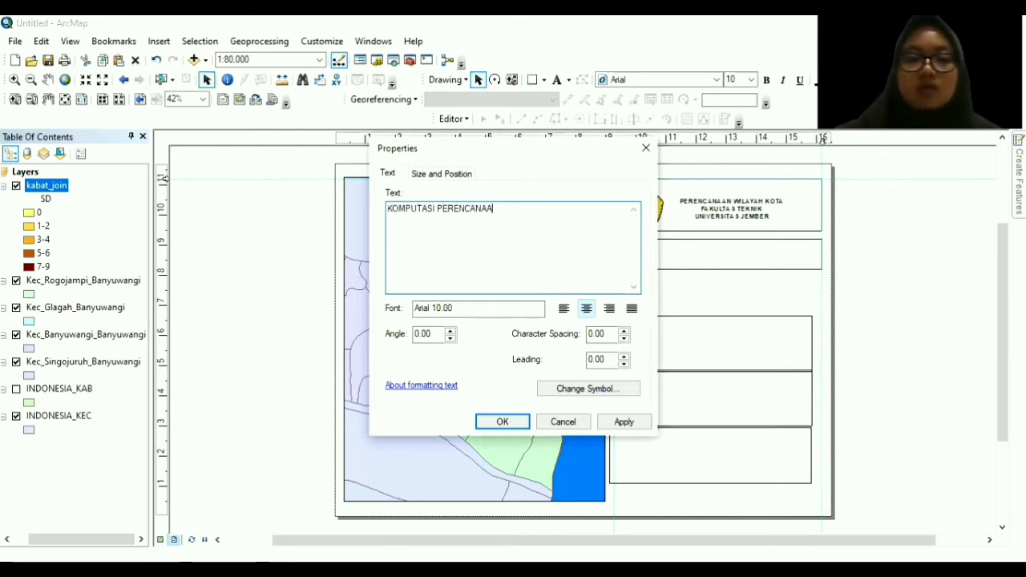
Format the "KOMPUTASI PERENCANAAN" text as bold size 16 and centre it inside the second rectangle.
left_click(629, 388)
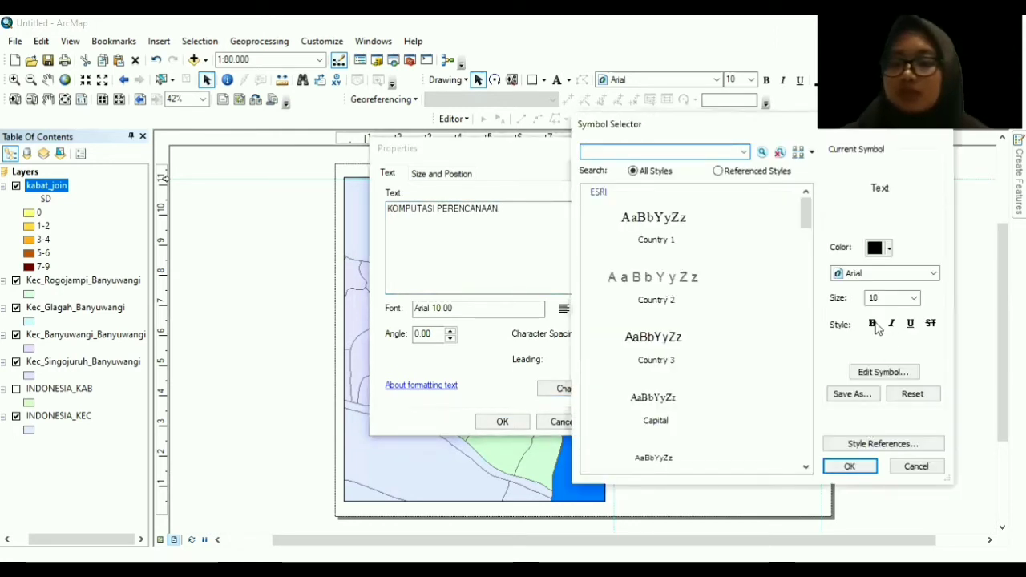
left_click(912, 302)
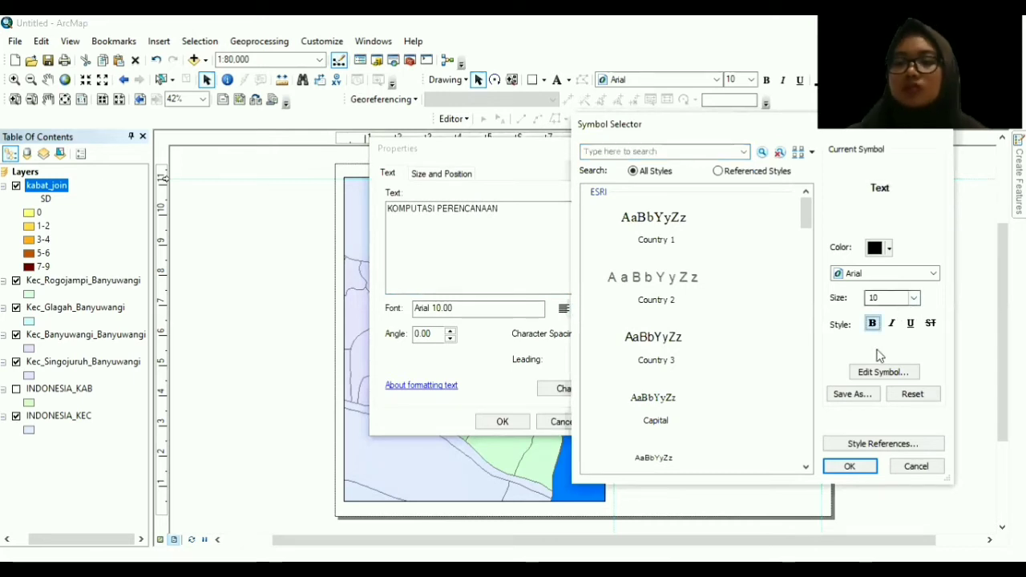
left_click(849, 467)
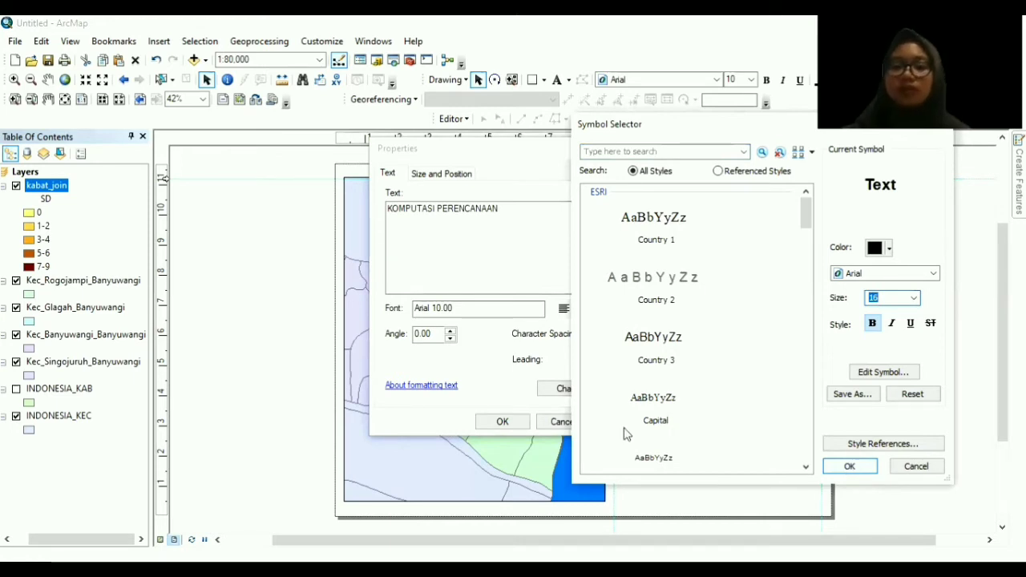
key("Return")
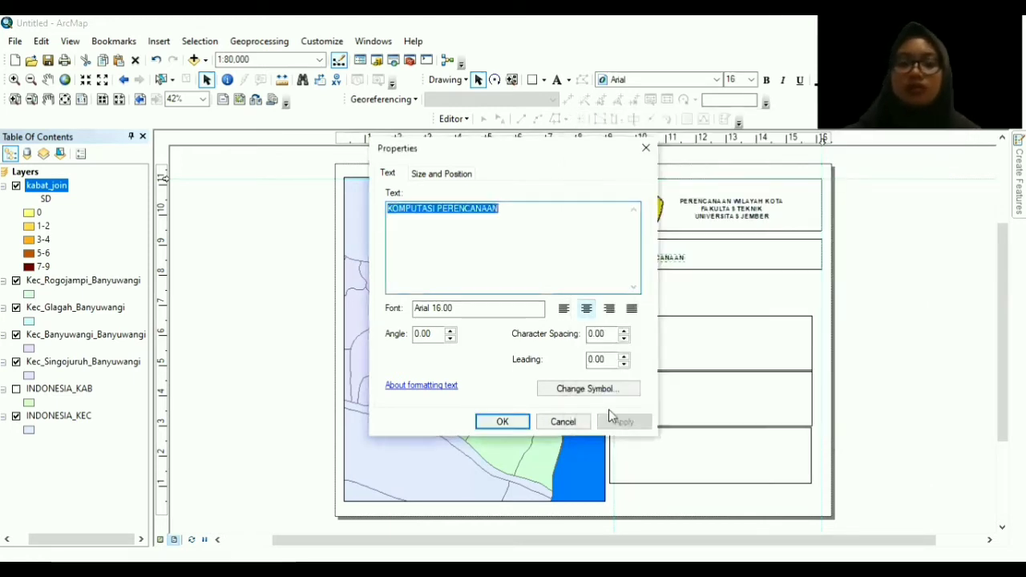
left_click(511, 423)
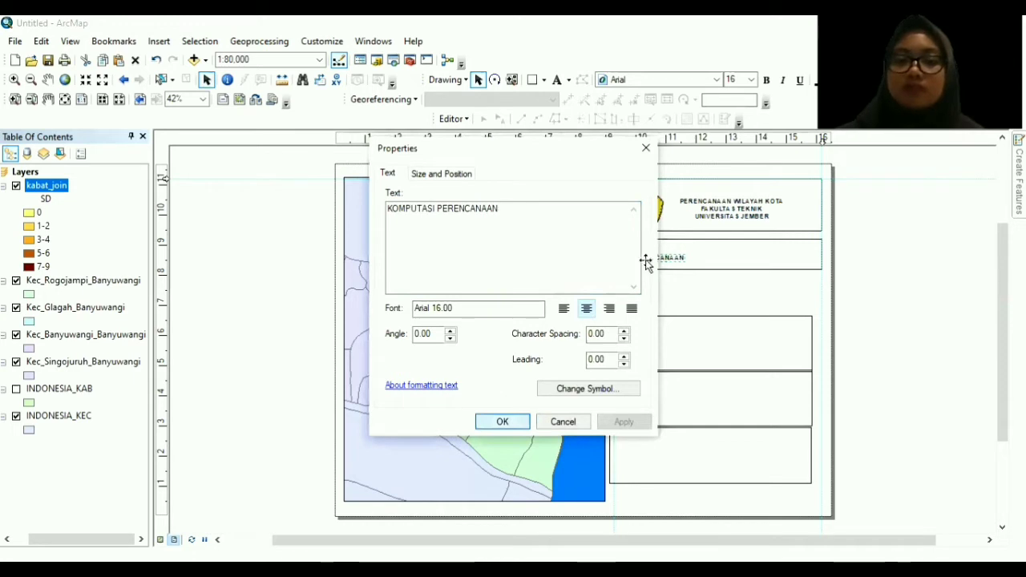
key("Return")
left_click_drag(696, 259, 739, 255)
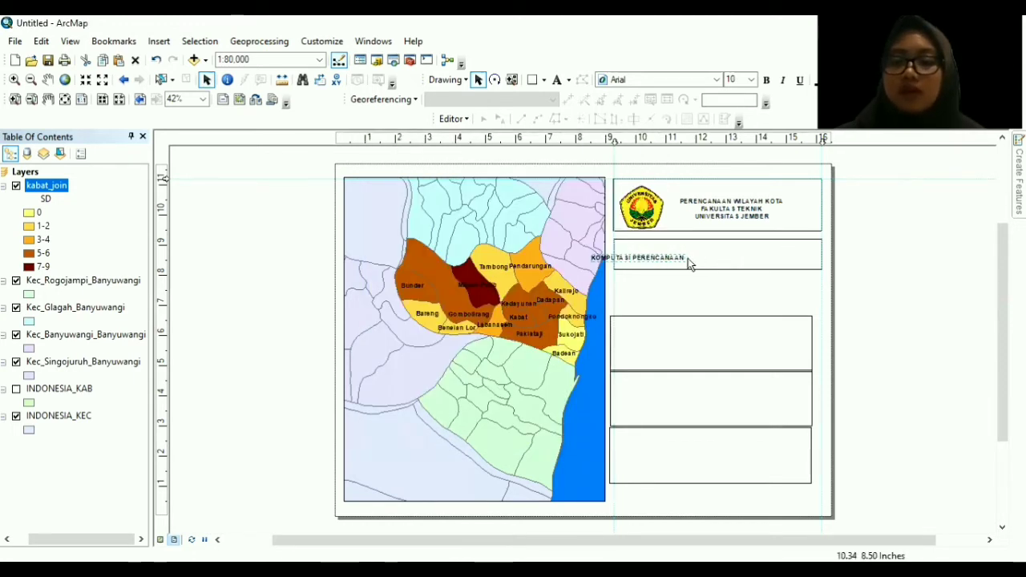
left_click_drag(739, 258, 720, 260)
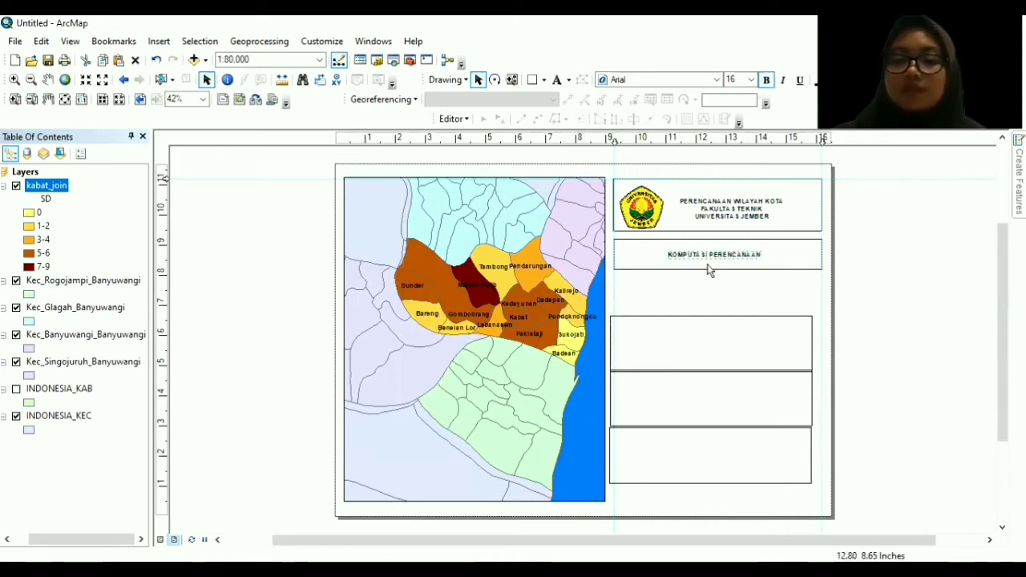
Raise the third rectangle to just beneath the second one and widen it to span the two vertical guides.
left_click_drag(717, 335, 726, 299)
left_click_drag(632, 307, 613, 301)
Raise the second rectangle to sit directly under the logo box and recentre its "KOMPUTASI PERENCANAAN" text inside it.
left_click(641, 245)
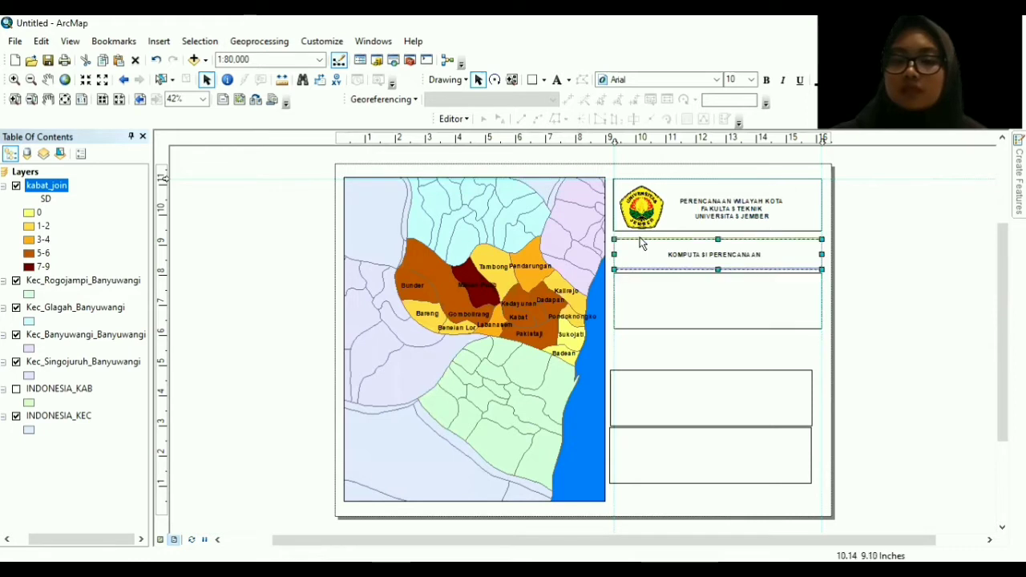
left_click_drag(640, 245, 641, 239)
left_click(660, 299)
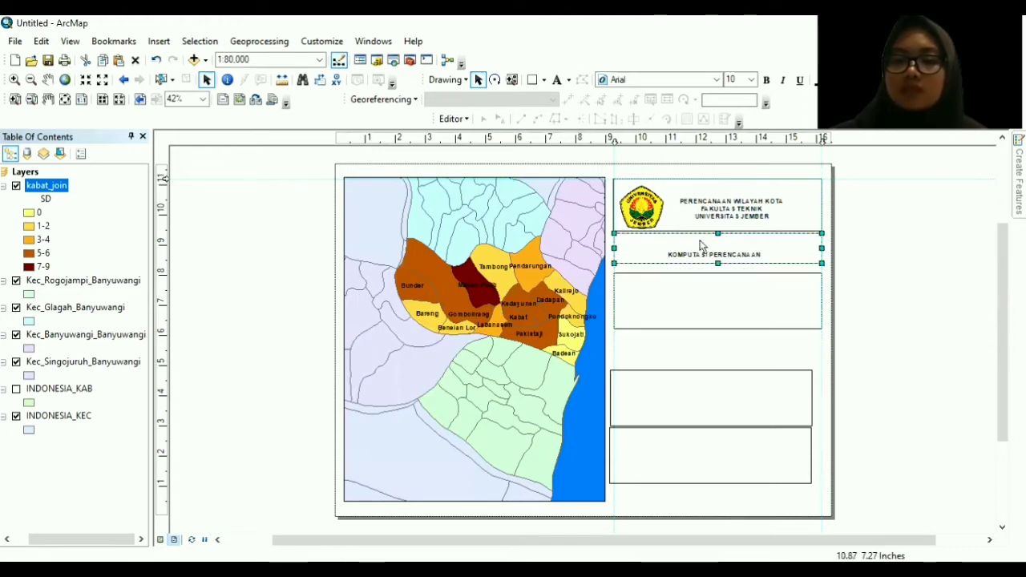
left_click(702, 253)
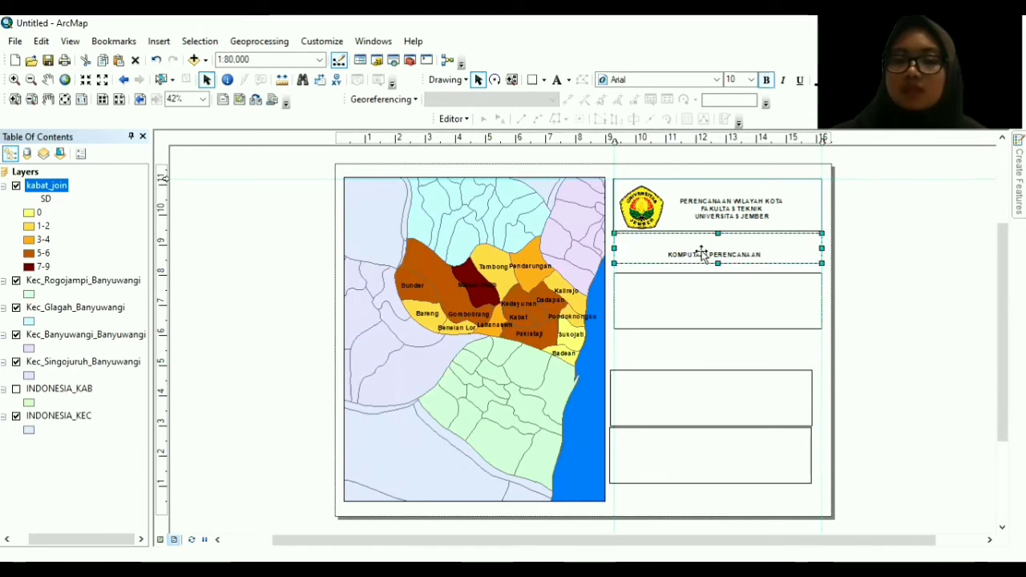
left_click(702, 254)
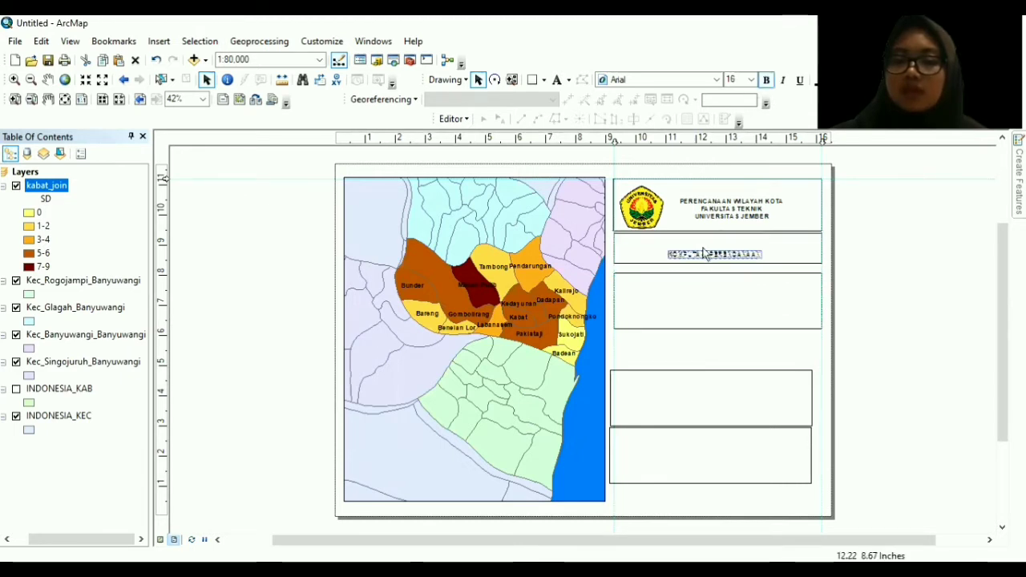
Nudge the third rectangle upward until it sits directly below the "KOMPUTASI PERENCANAAN" box.
left_click(696, 298)
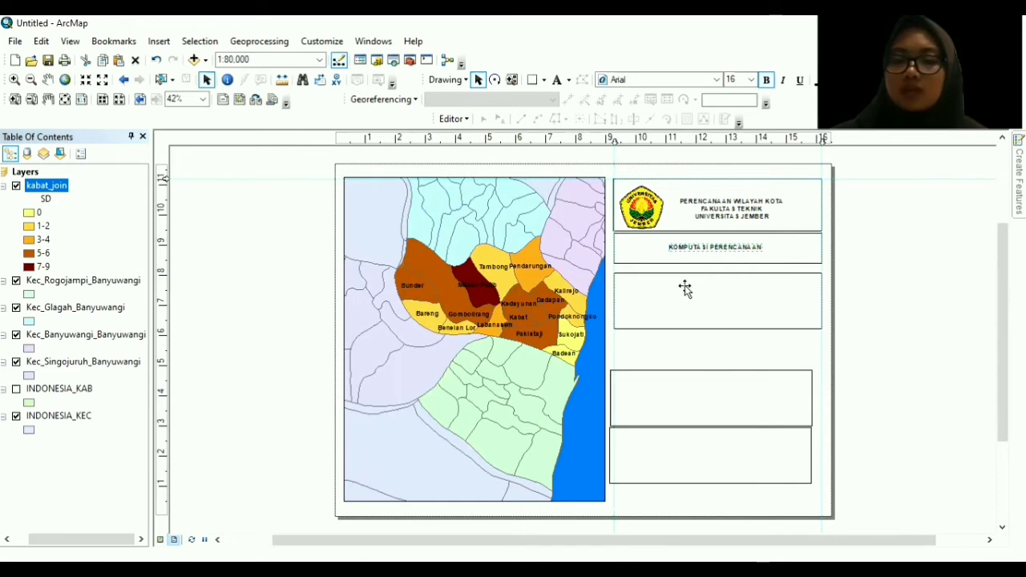
left_click(686, 287)
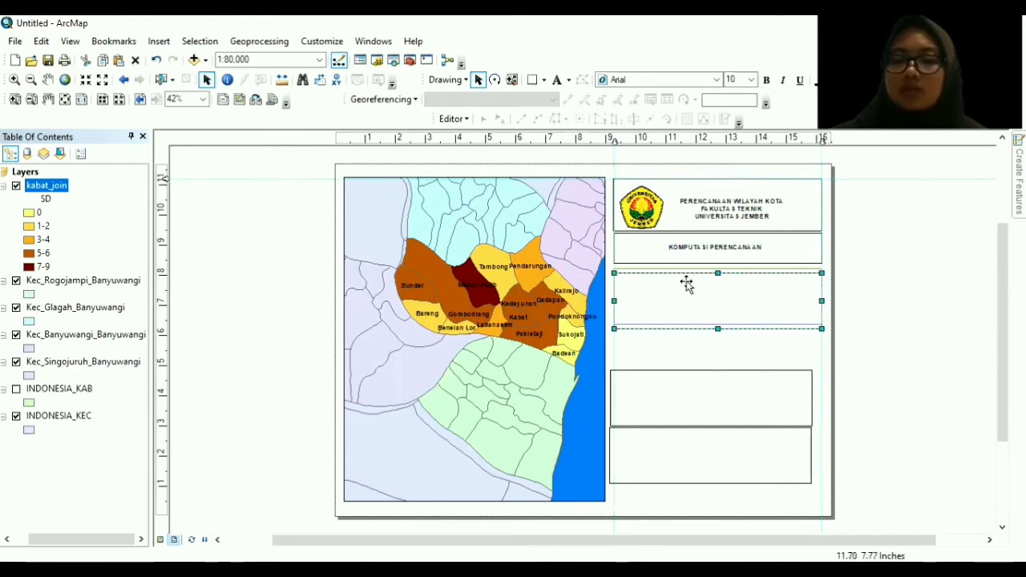
key("Up")
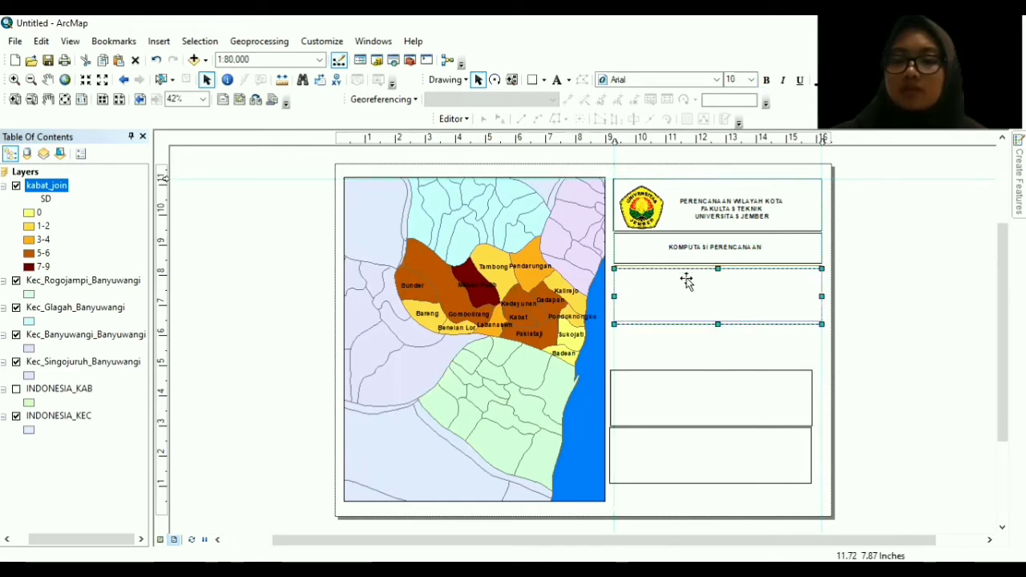
key("Up")
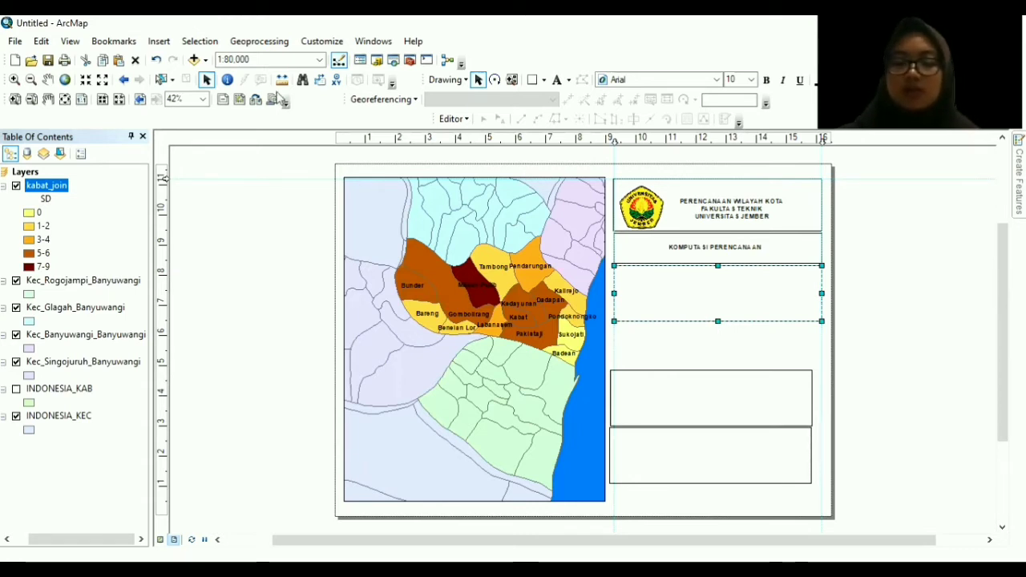
Insert a new text element, place it in the third rectangle and open its properties.
left_click(158, 41)
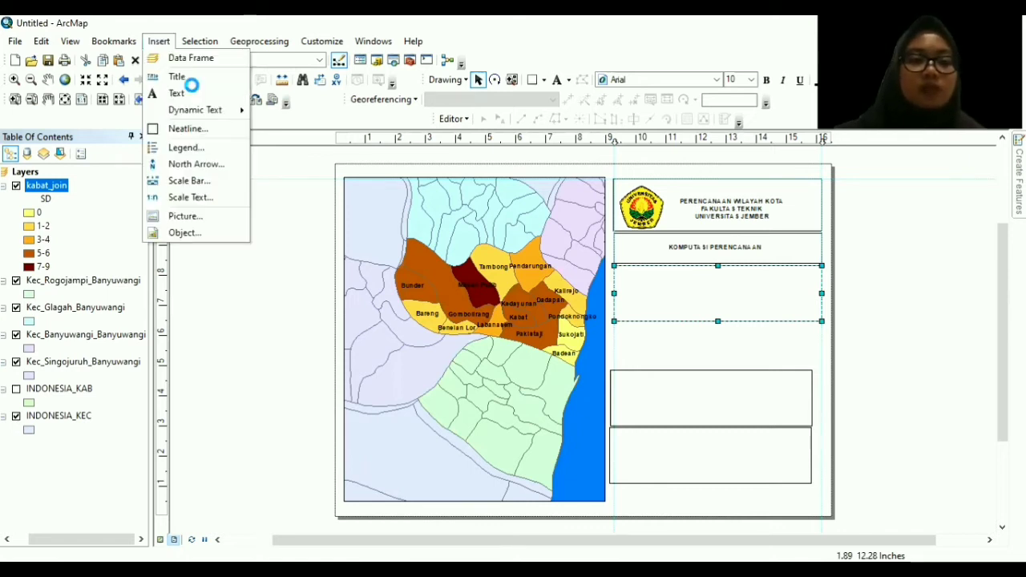
left_click(189, 91)
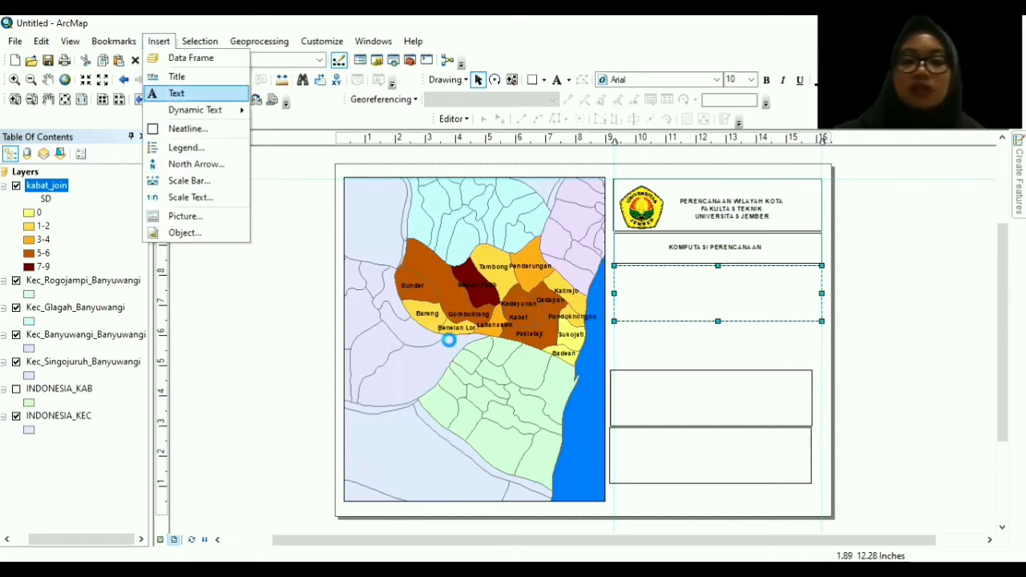
left_click(598, 350)
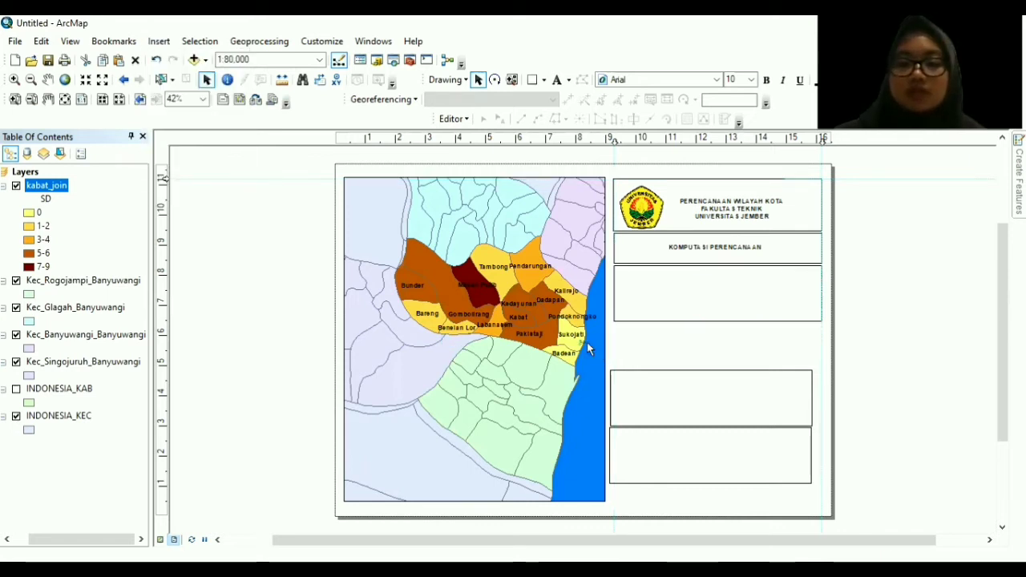
left_click(659, 291)
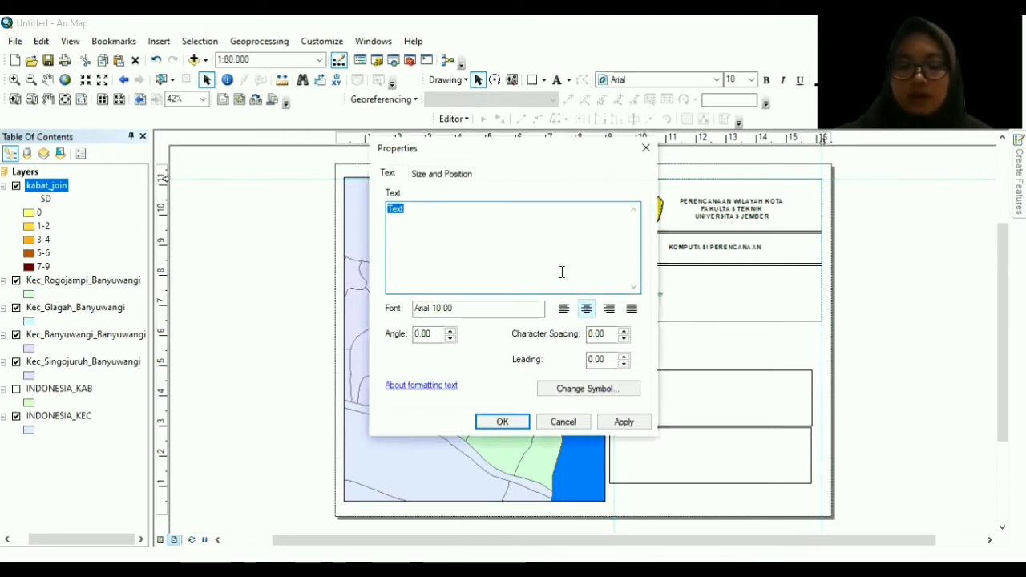
Enter the four-line title "PETA SEBARAN FASILITAS PENDIDIKAN / SEKOLAH DASAR / KECAMATAN KABAT / KABUPATEN BANYUWANGI" as the new element's text.
key("BackSpace")
type("P")
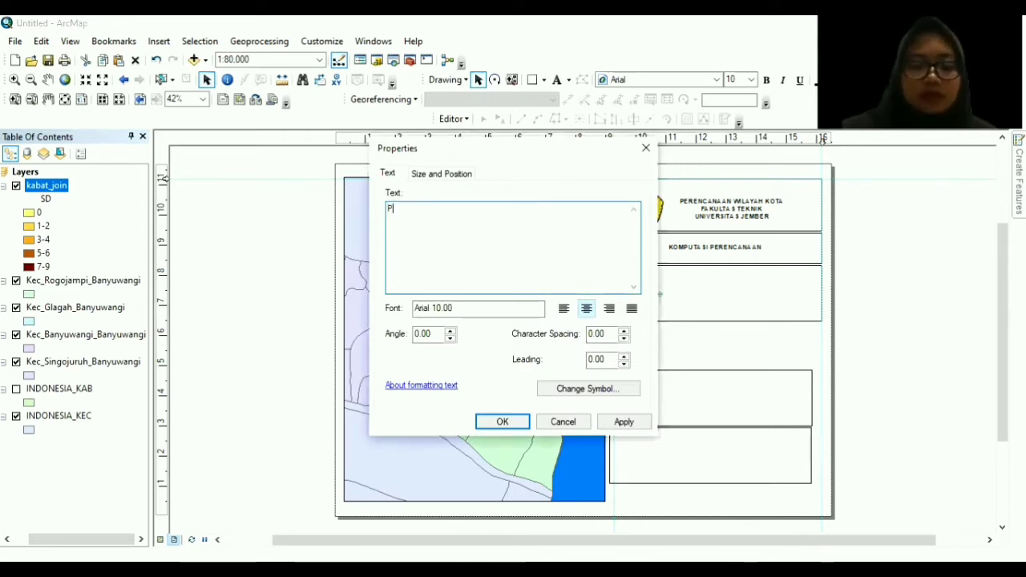
type("ETA ")
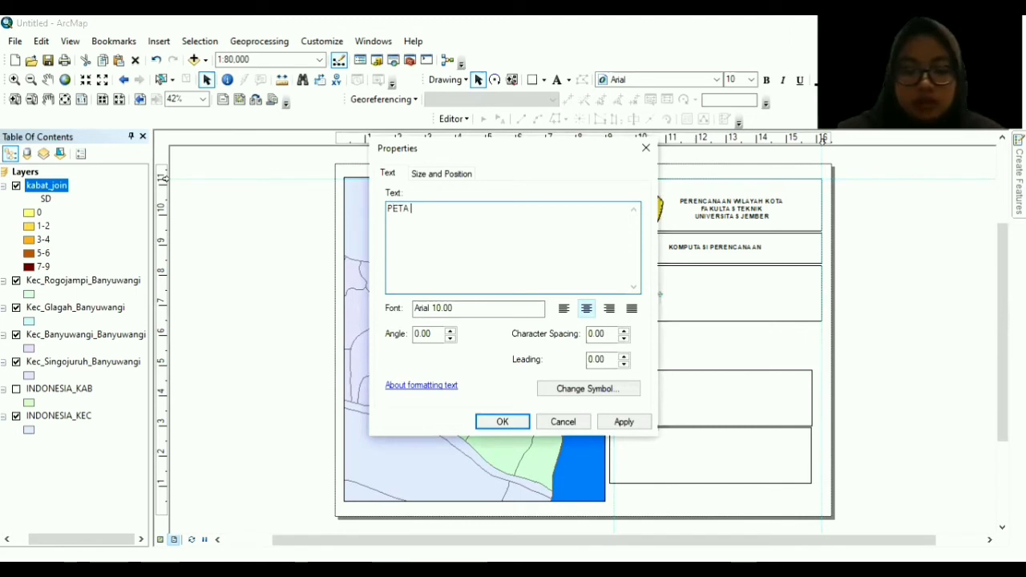
type("SEBARAN FASILI")
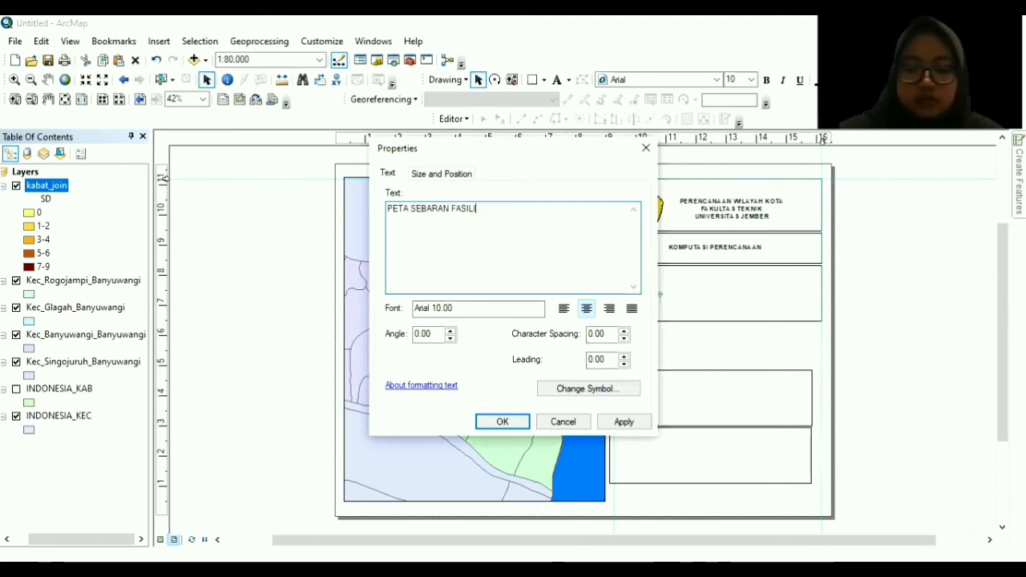
type("TAS PENDIDIKAN")
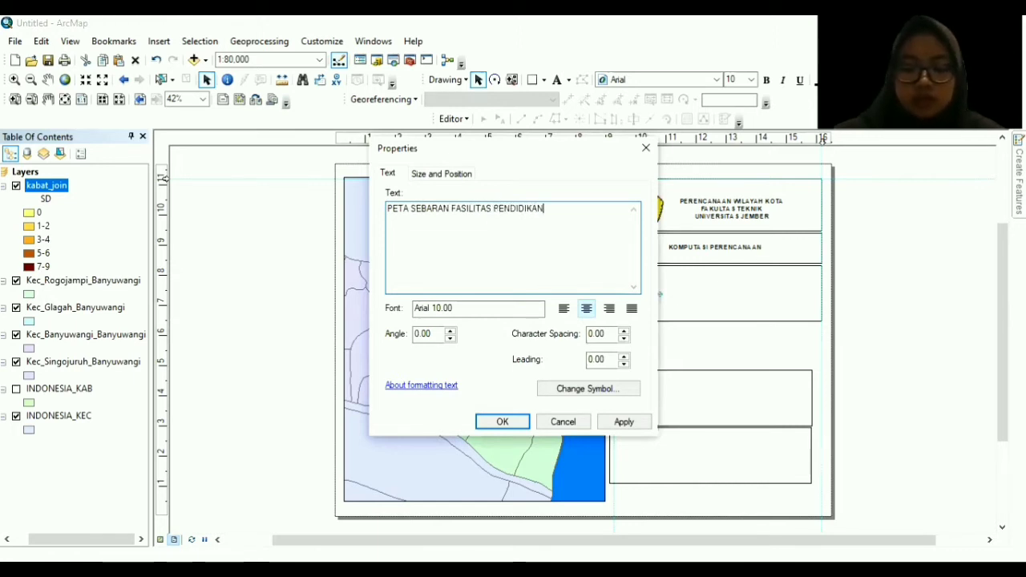
type(" SEKO")
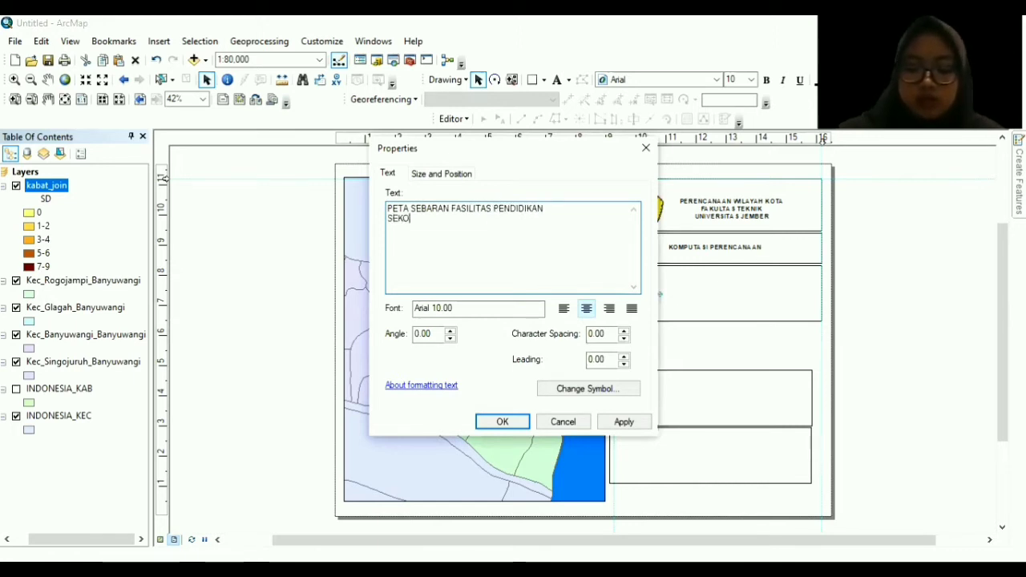
type("LAH DASA")
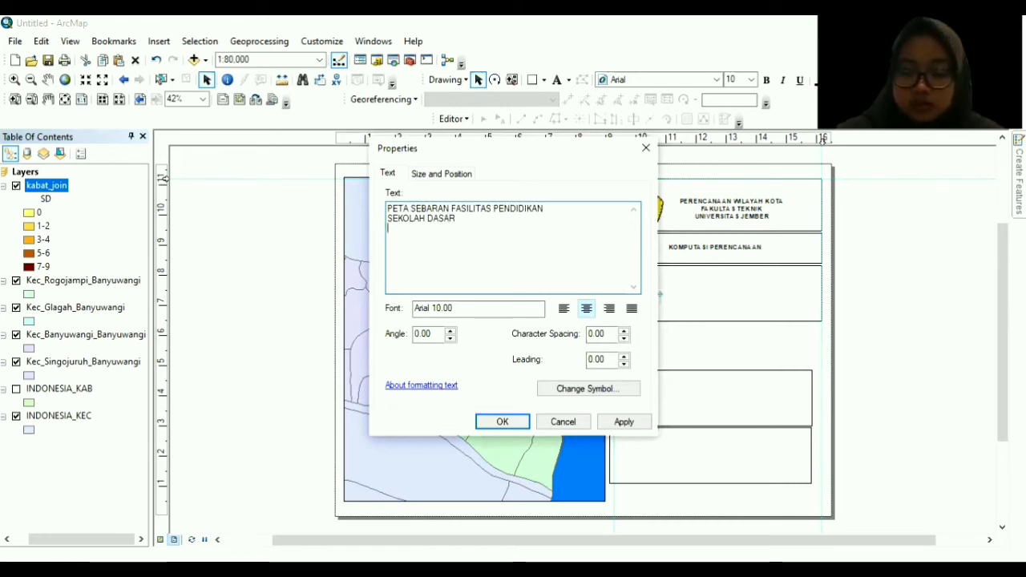
type("R")
key("Return")
type("KECA")
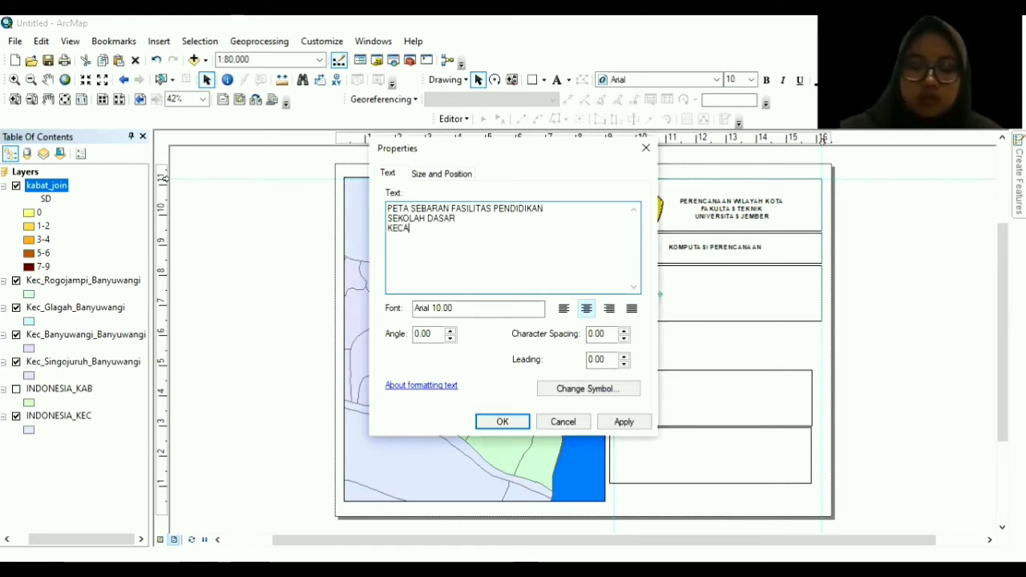
type("MATAN KABAR")
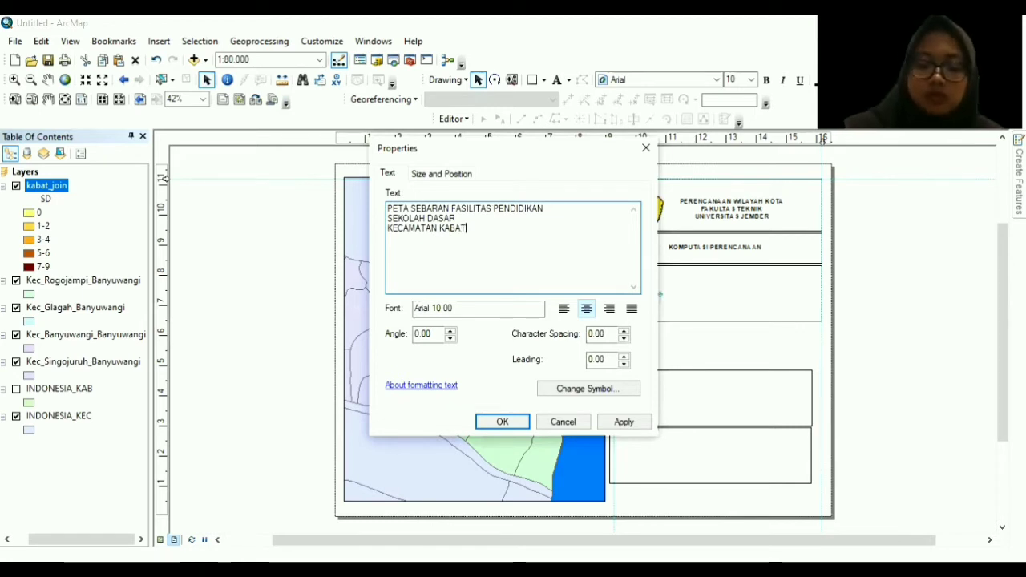
key("Return")
type("KABUP")
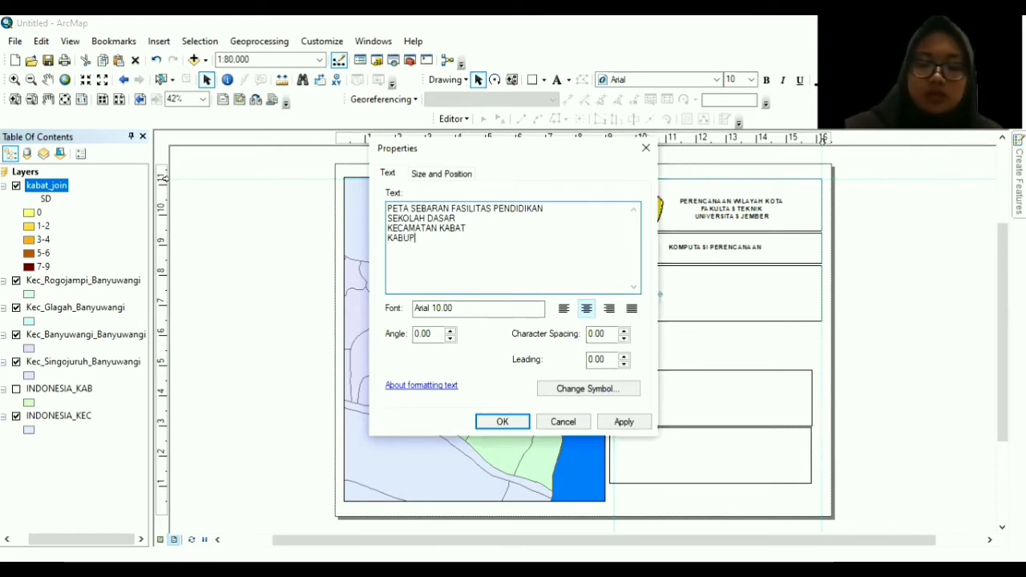
type("ATEN BANYUWANGI")
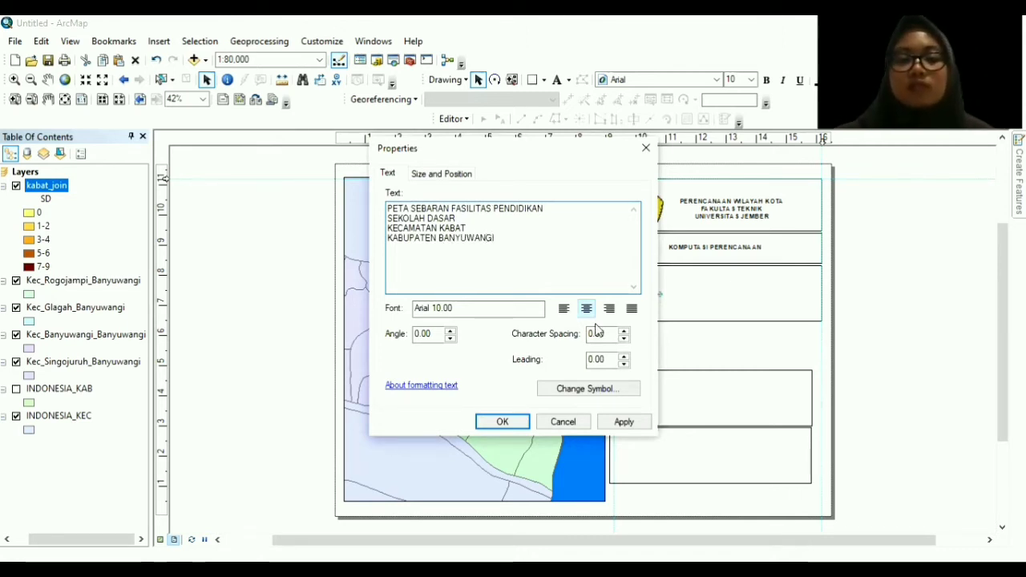
Format the four-line map title as bold Arial at size 16 and apply the text properties.
left_click(610, 393)
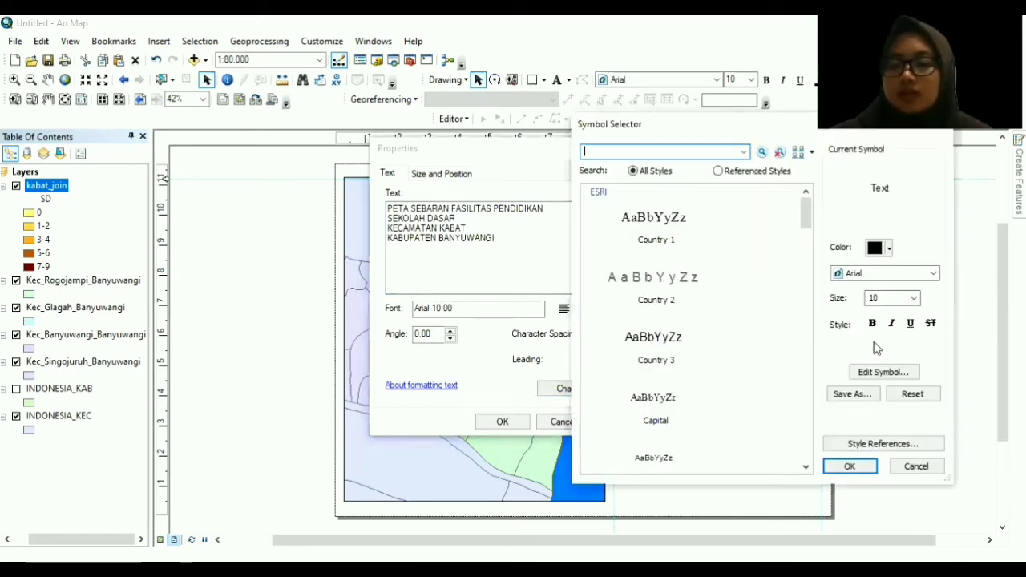
left_click(874, 343)
left_click(871, 325)
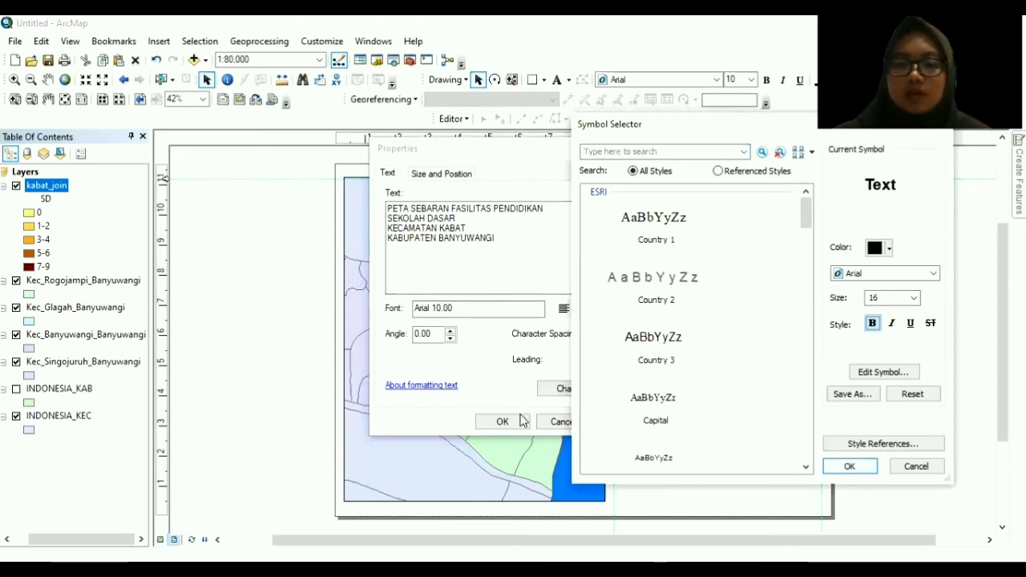
key("Return")
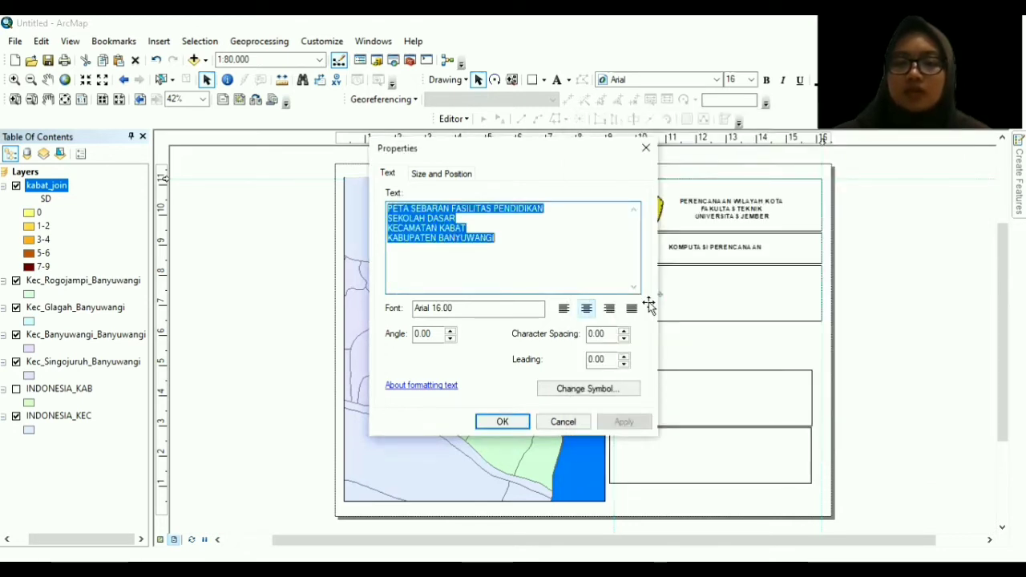
key("Return")
Move the four-line map title so it is centred inside the third rectangle.
left_click_drag(696, 294, 736, 290)
left_click_drag(706, 290, 663, 303)
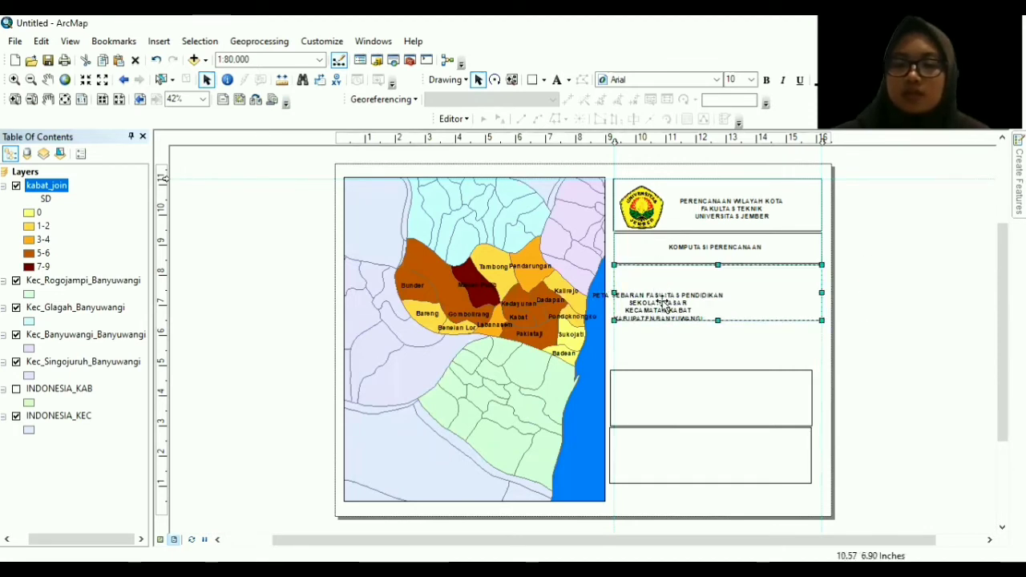
left_click(663, 303)
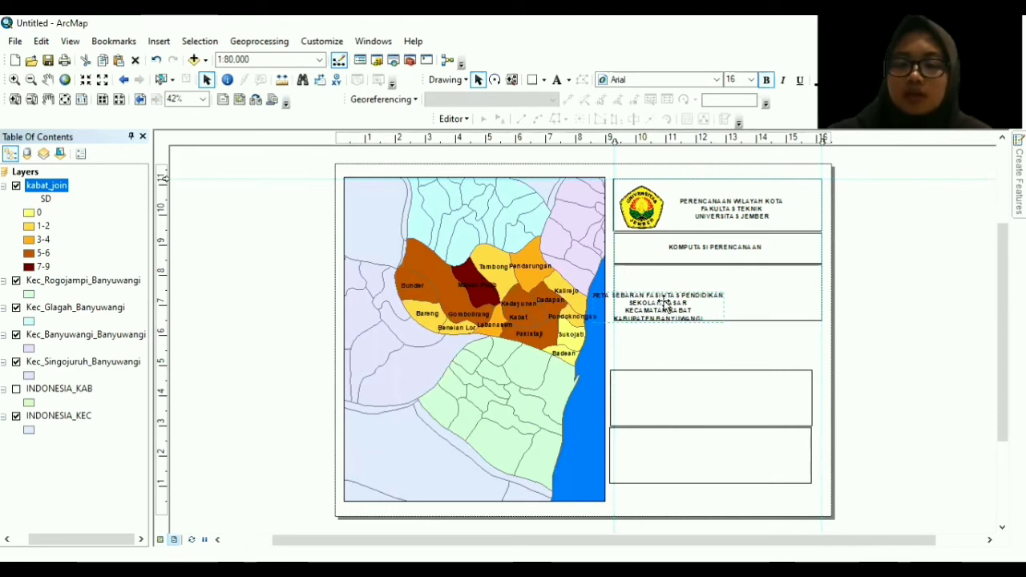
left_click_drag(712, 289, 727, 286)
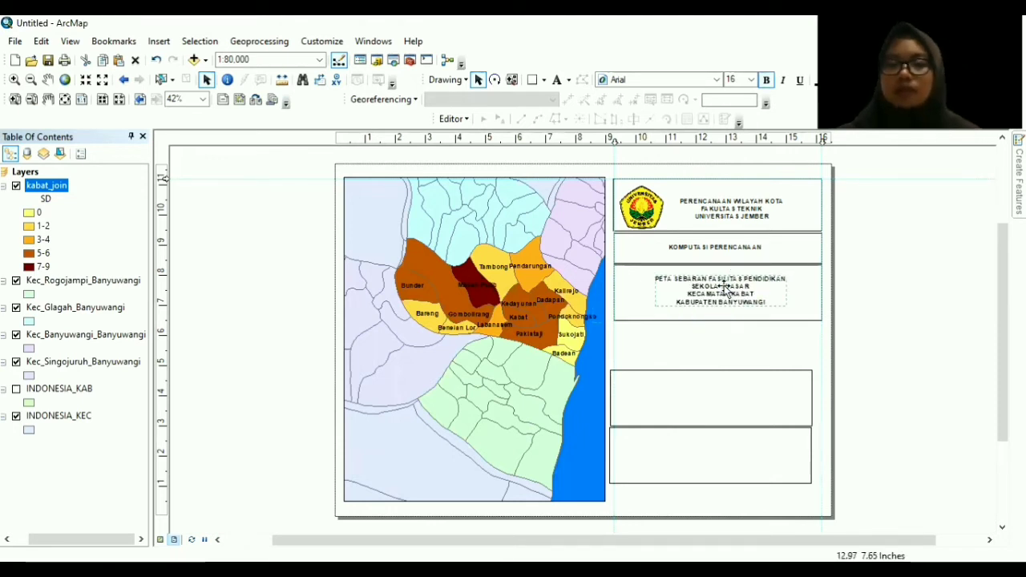
Move the fourth rectangle up beneath the title box and widen it to span both vertical guides.
left_click(699, 407)
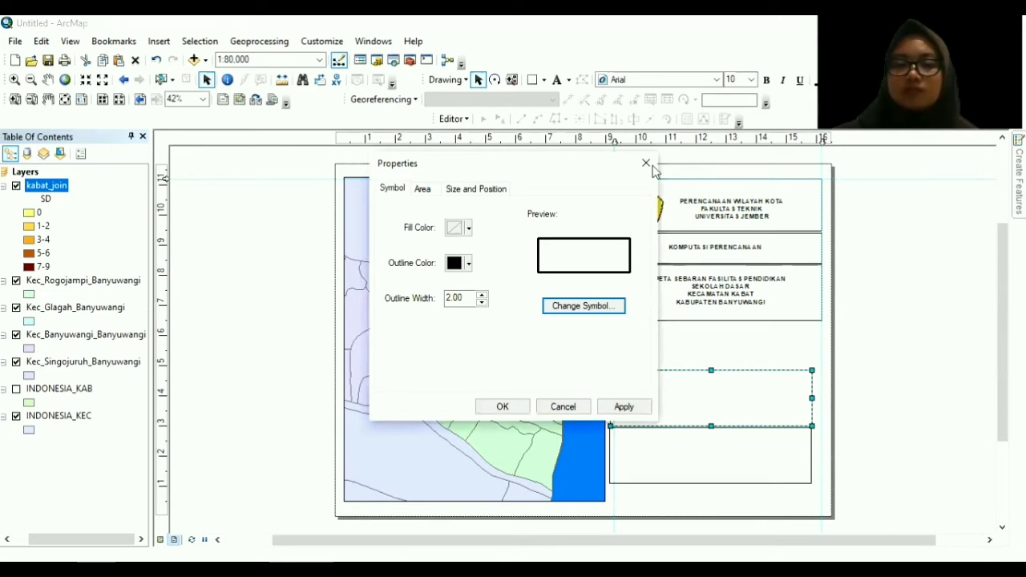
key("Escape")
left_click_drag(700, 390, 713, 348)
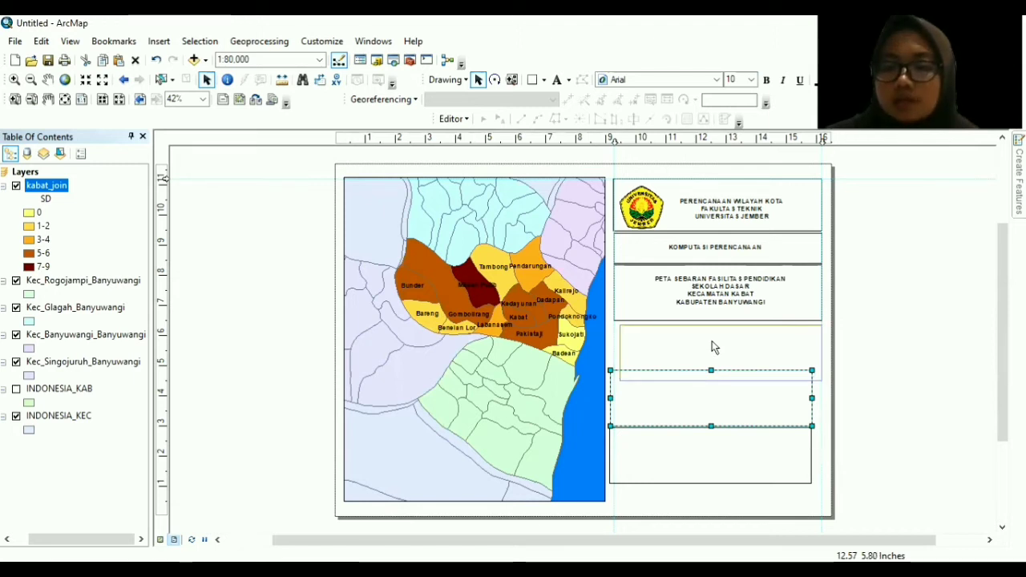
left_click_drag(712, 342, 712, 341)
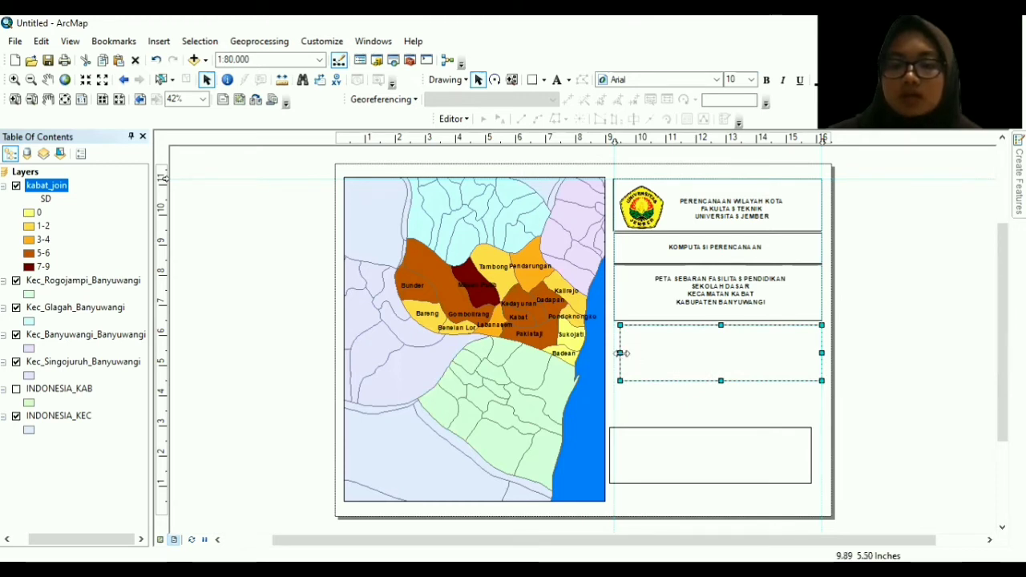
left_click_drag(622, 352, 614, 353)
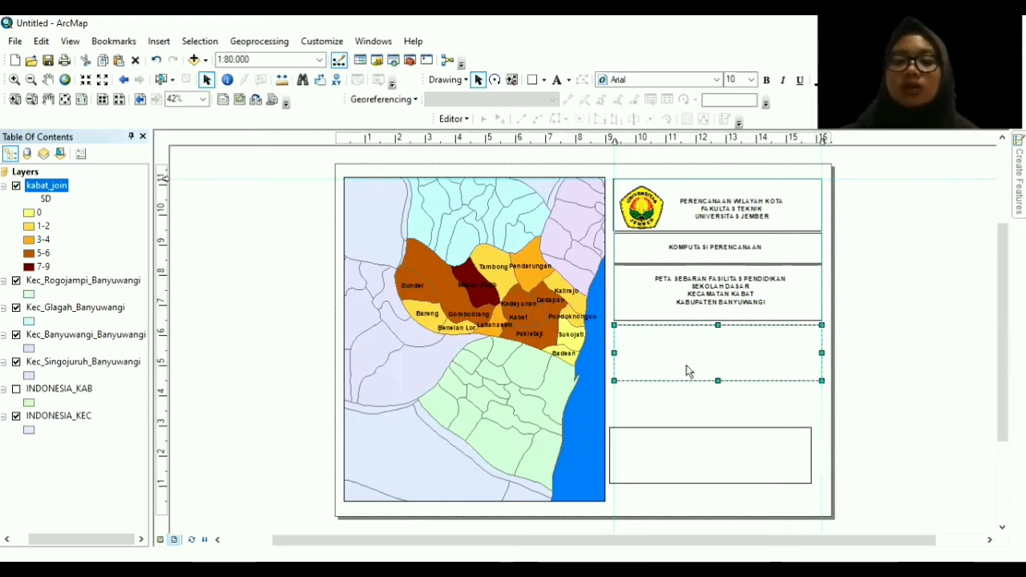
left_click(686, 365)
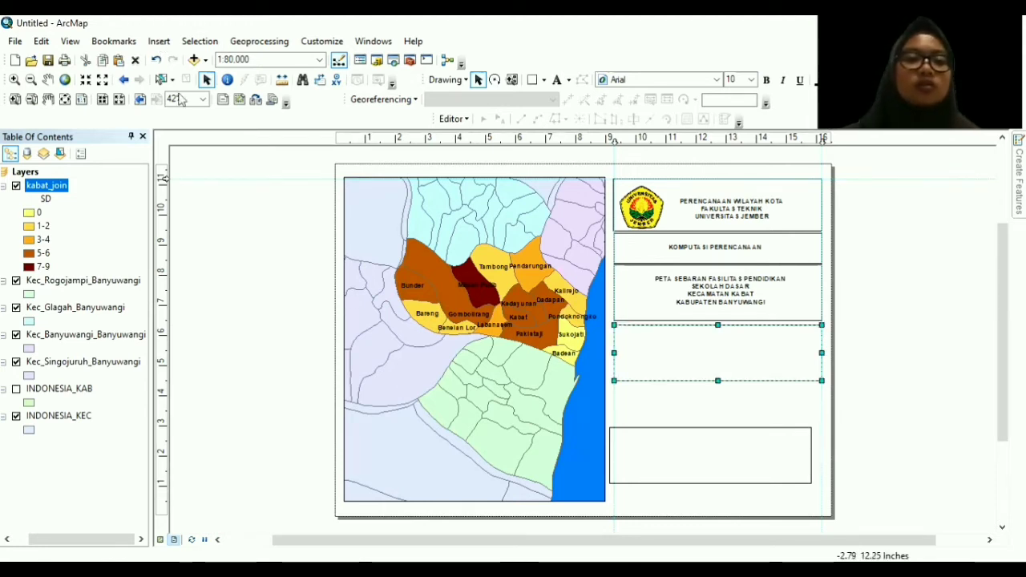
Insert the ESRI North 8 north arrow and place it at the left end of the fourth rectangle.
left_click(159, 41)
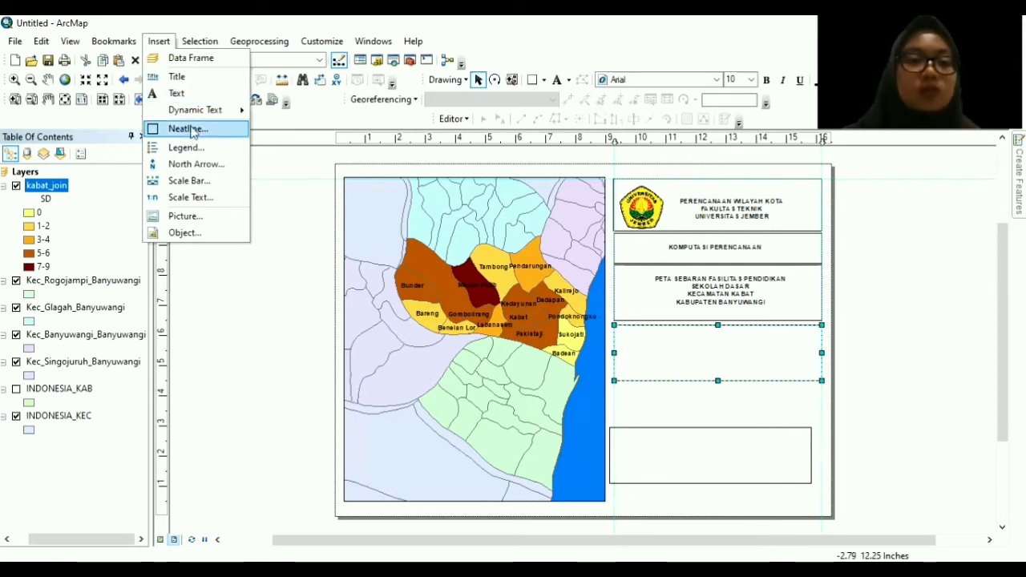
left_click(230, 169)
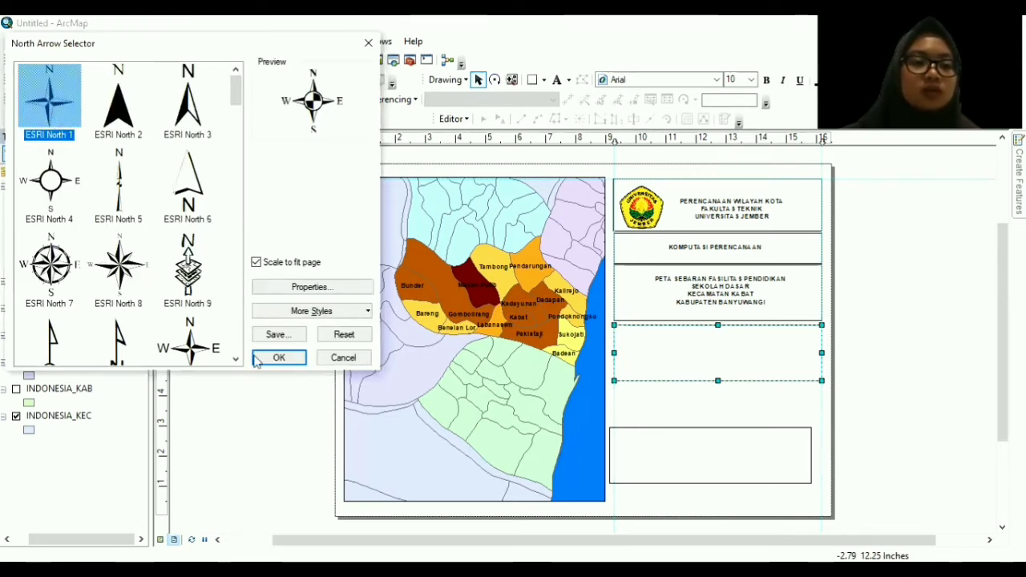
left_click(128, 264)
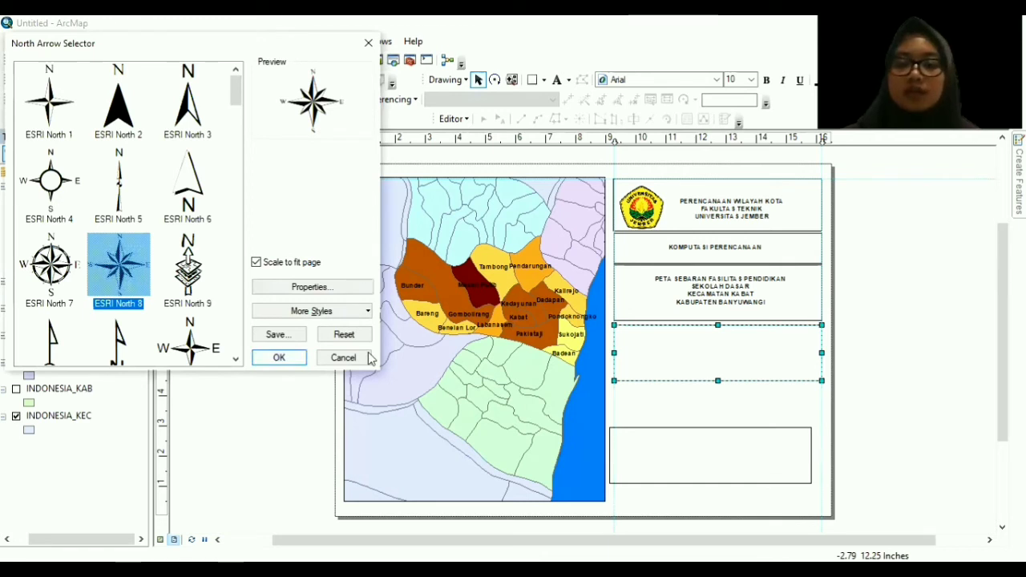
key("Return")
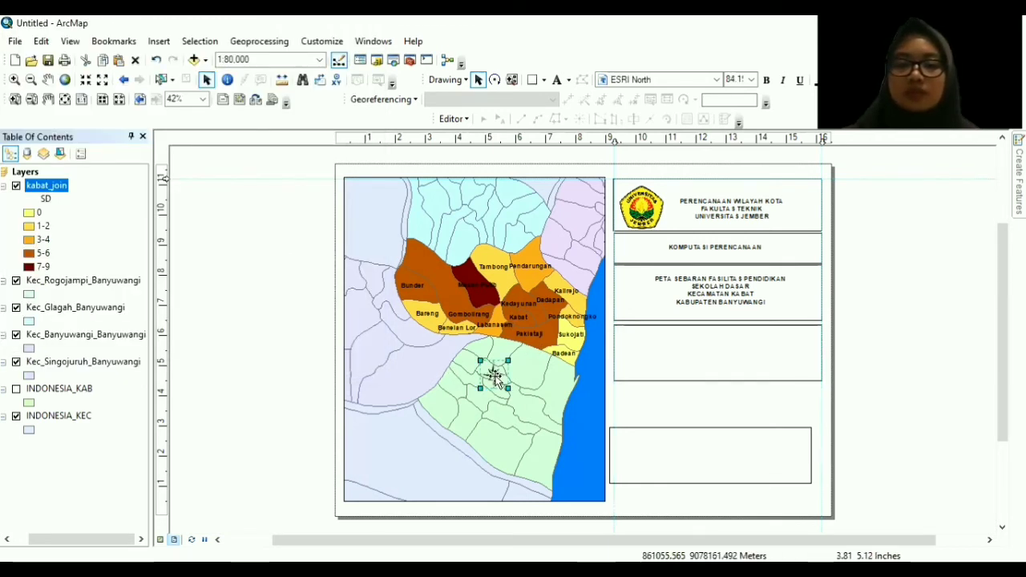
left_click_drag(633, 348, 636, 343)
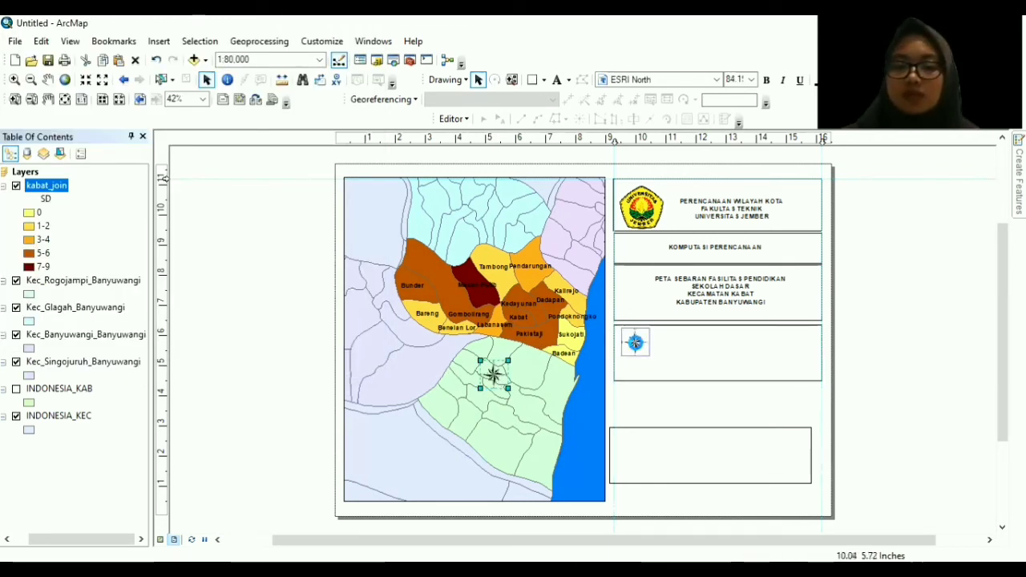
Shorten the title rectangle from its lower edge so it fits more closely around the four-line title.
left_click(716, 314)
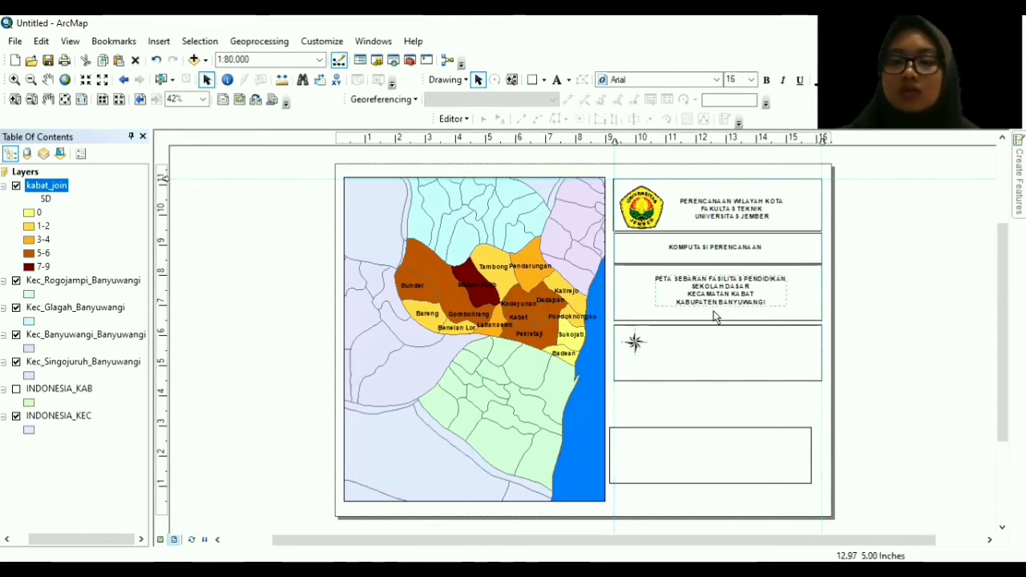
left_click(716, 317)
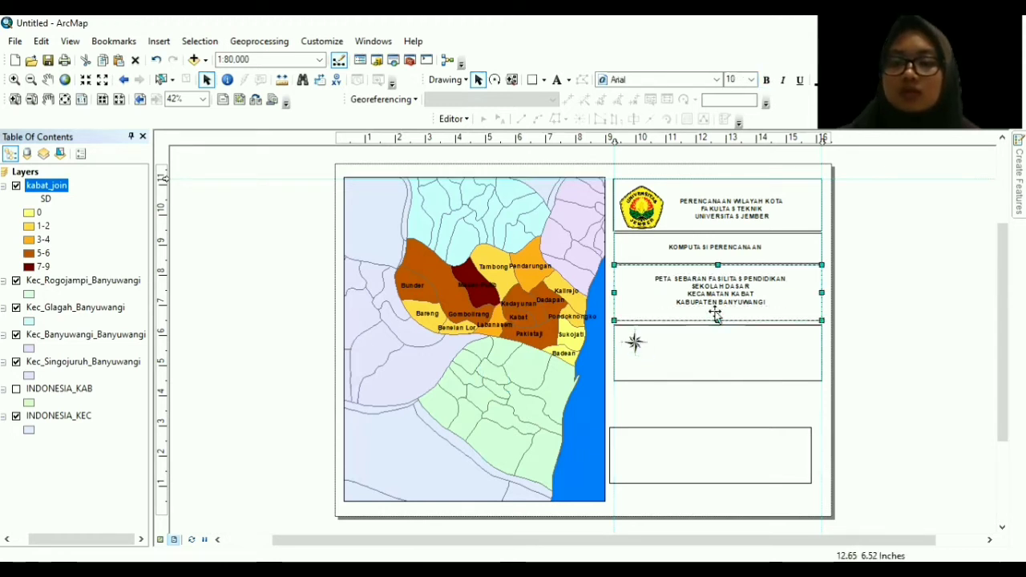
left_click_drag(716, 318, 717, 315)
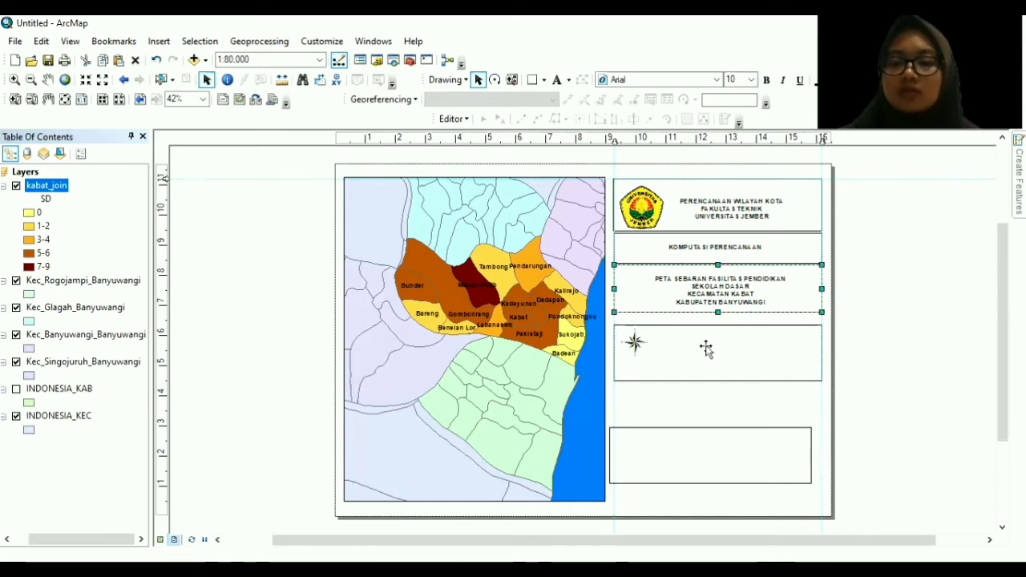
Raise the fourth rectangle until it sits just below the shortened title box.
left_click(705, 346)
key("Delete")
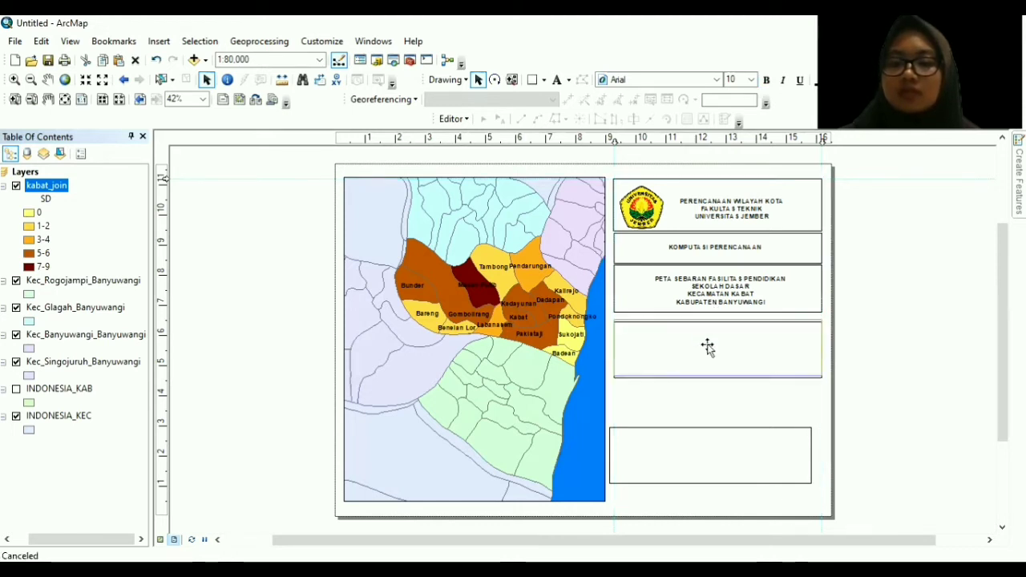
key("ctrl+z")
left_click_drag(709, 344, 709, 341)
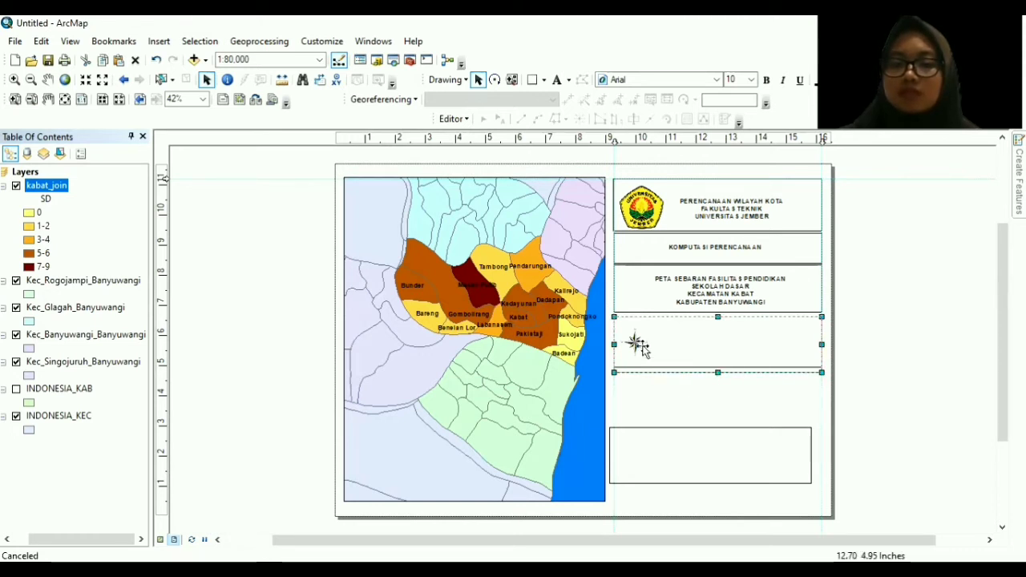
Nudge the north arrow upward and shorten the fourth rectangle from its lower edge to fit around it.
key("Delete")
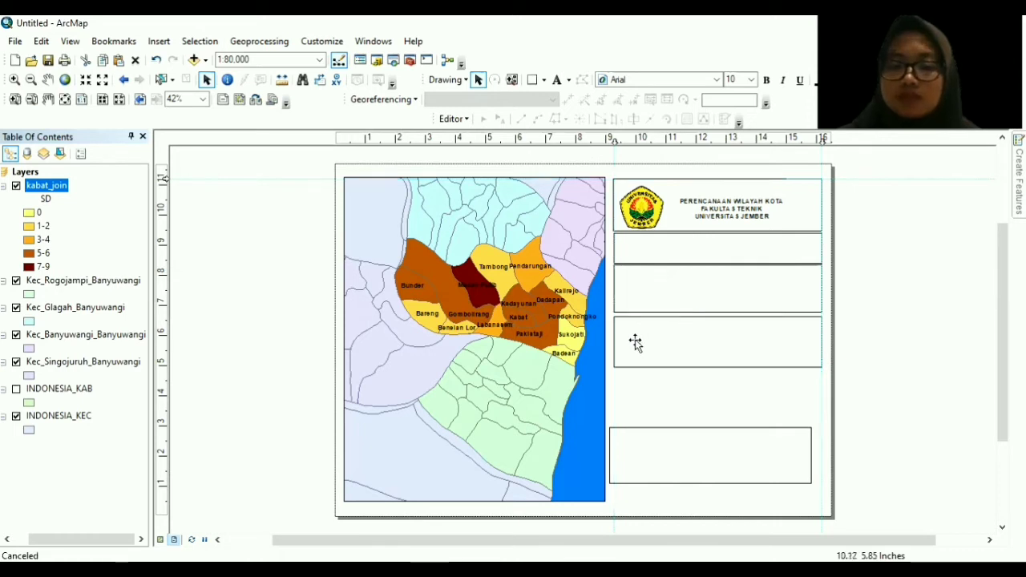
left_click(635, 342)
key("ctrl+z")
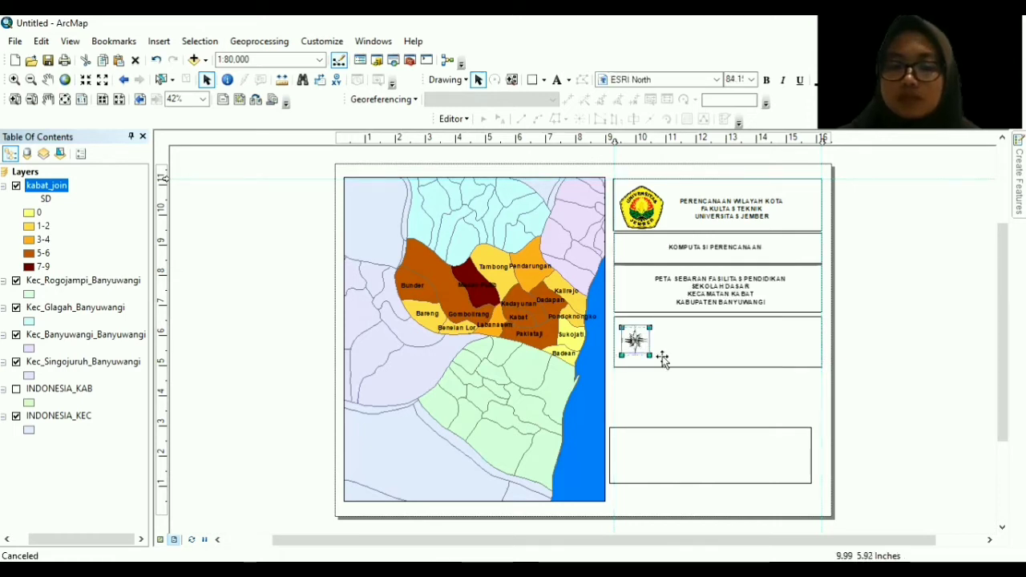
left_click(718, 366)
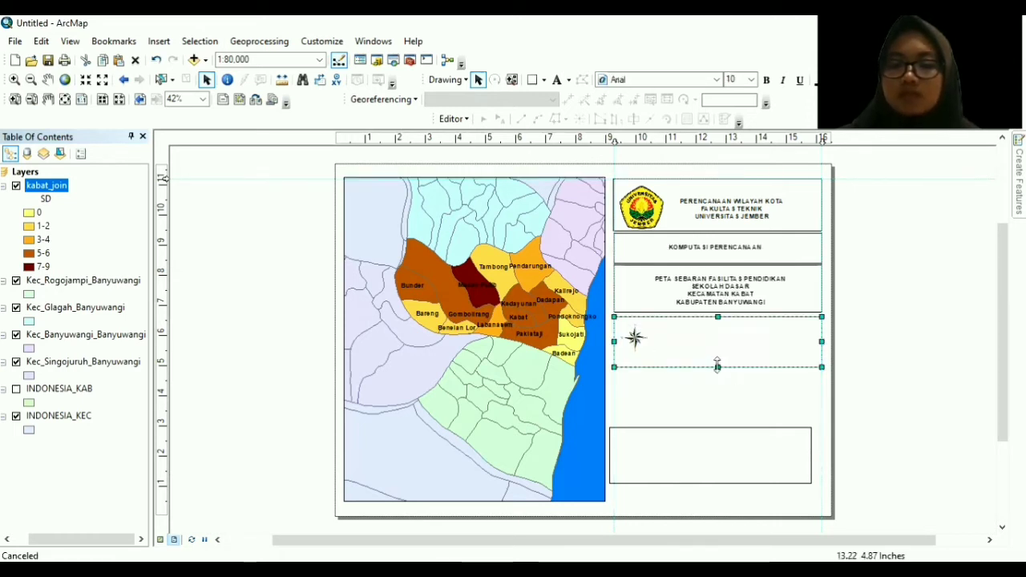
left_click_drag(717, 358, 714, 351)
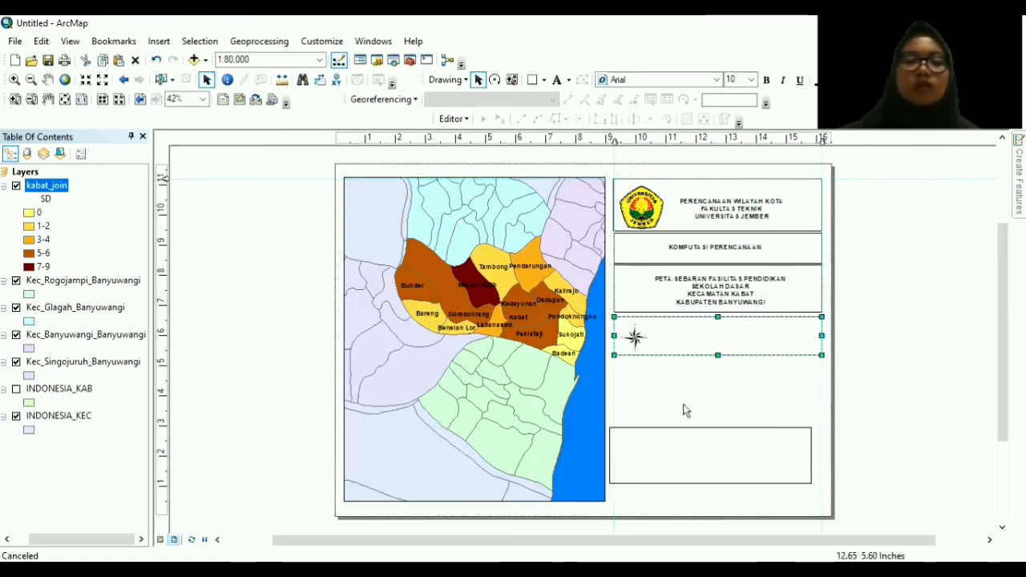
Insert an Alternating Scale Bar 1 and place it beside the north arrow inside the fourth rectangle.
left_click(166, 44)
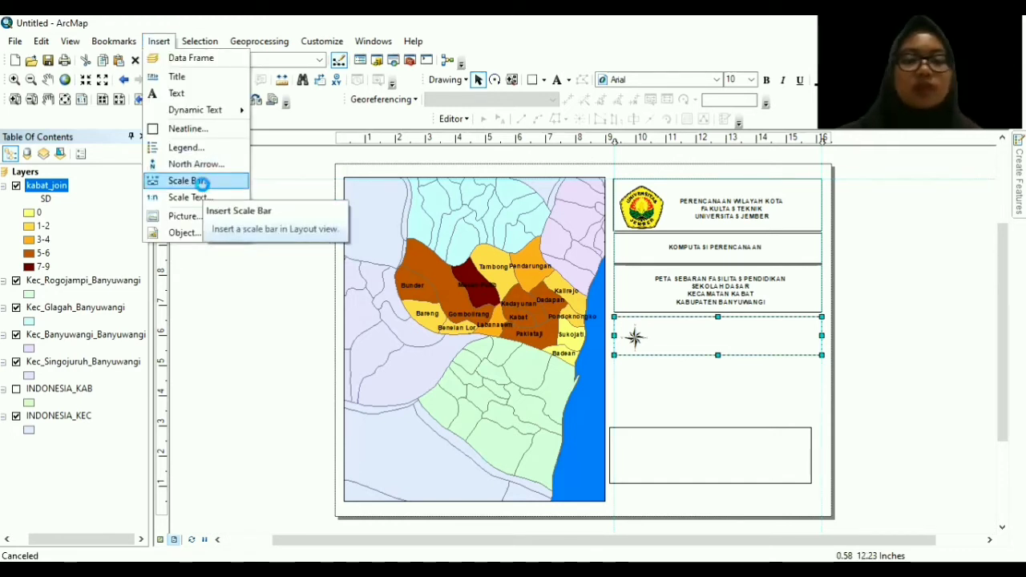
left_click(202, 182)
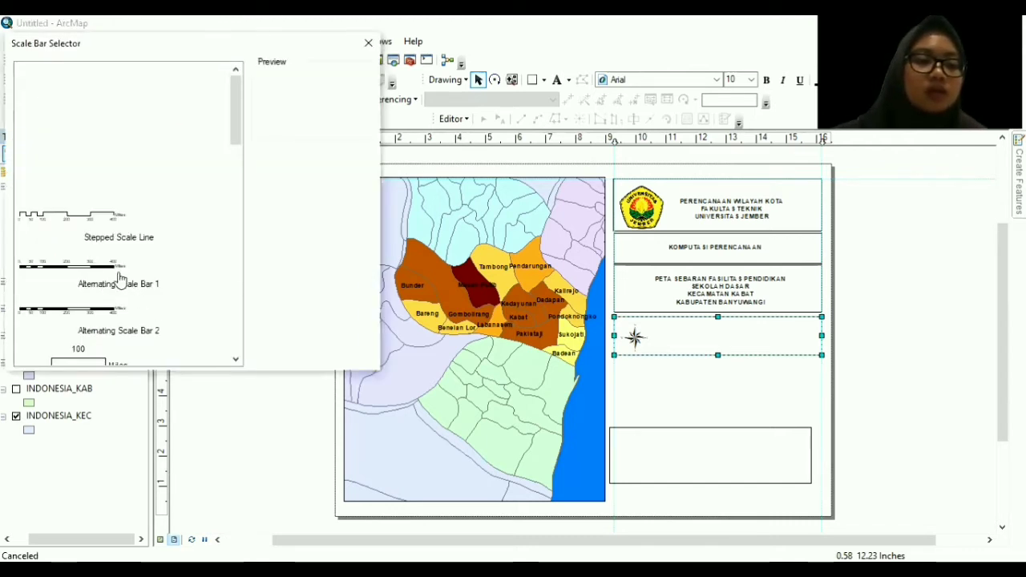
left_click(119, 278)
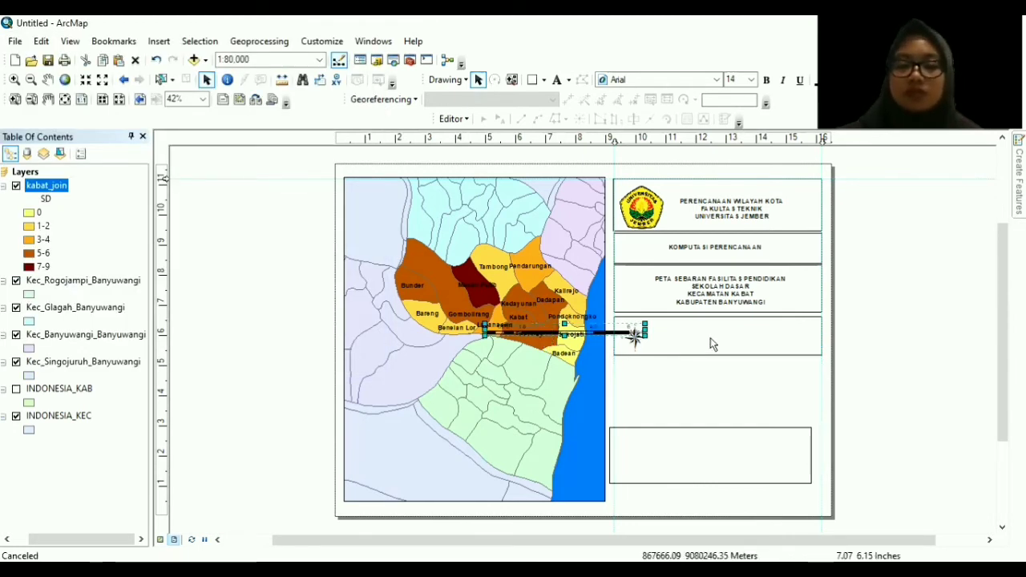
left_click_drag(716, 336, 718, 337)
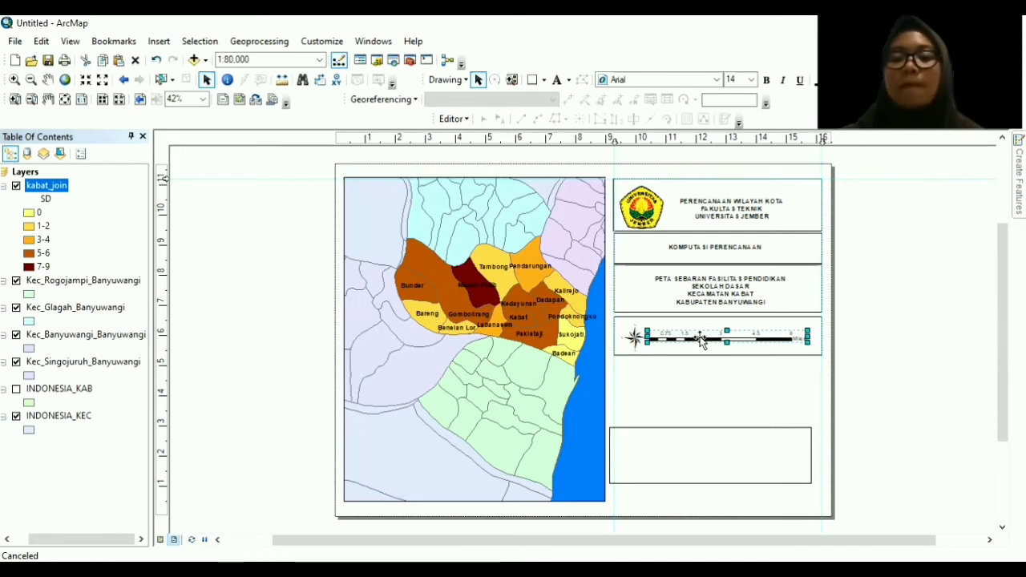
left_click_drag(700, 338, 708, 339)
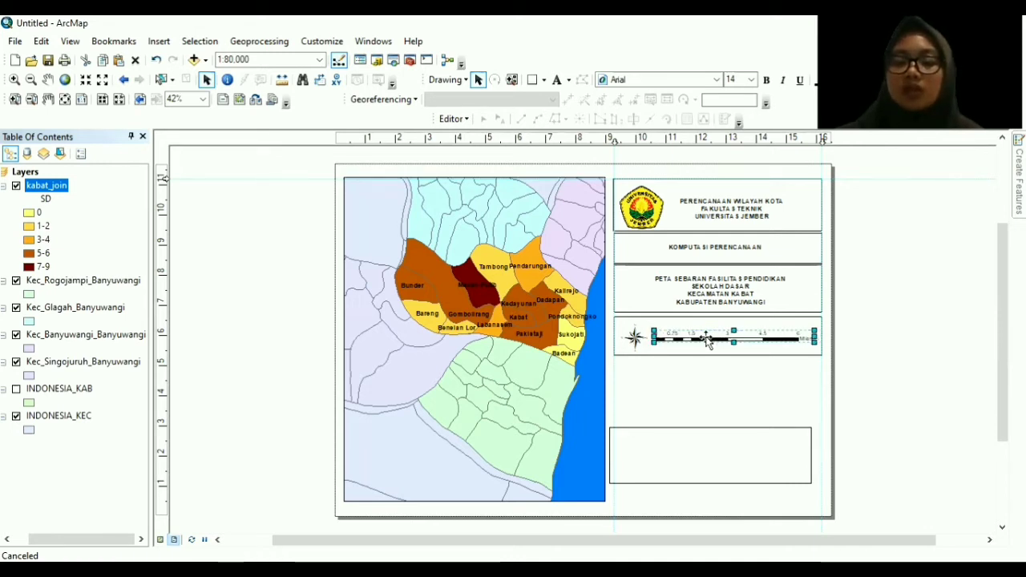
Set the scale bar's division units to Meters and apply the change.
left_click(706, 337)
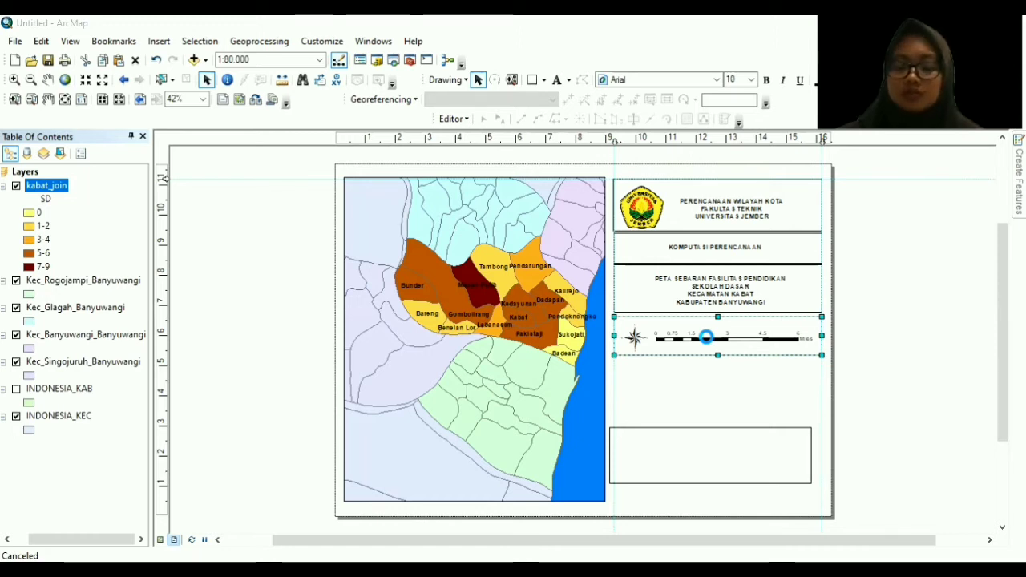
double_click(706, 337)
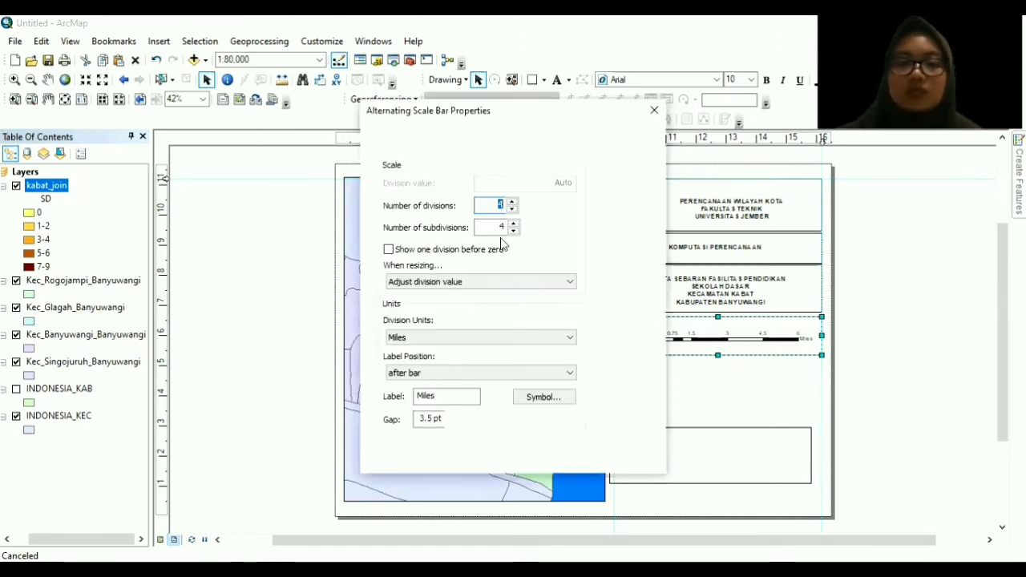
left_click(477, 337)
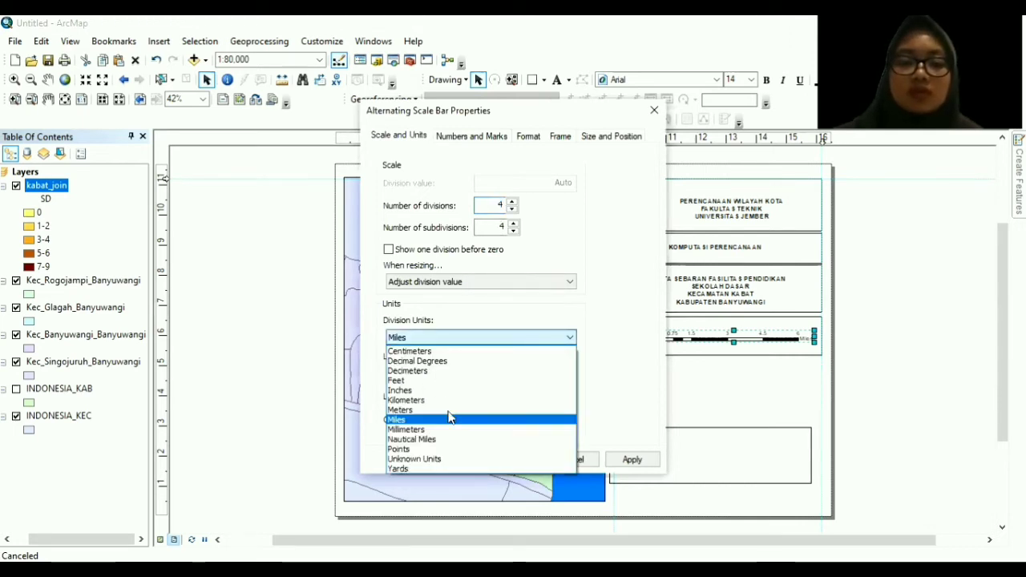
left_click(451, 410)
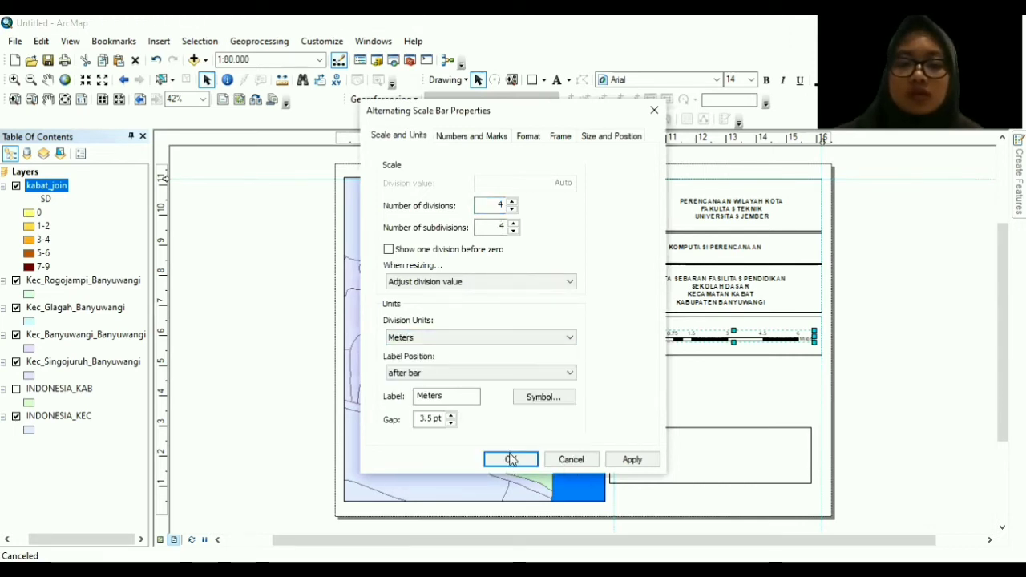
left_click(629, 459)
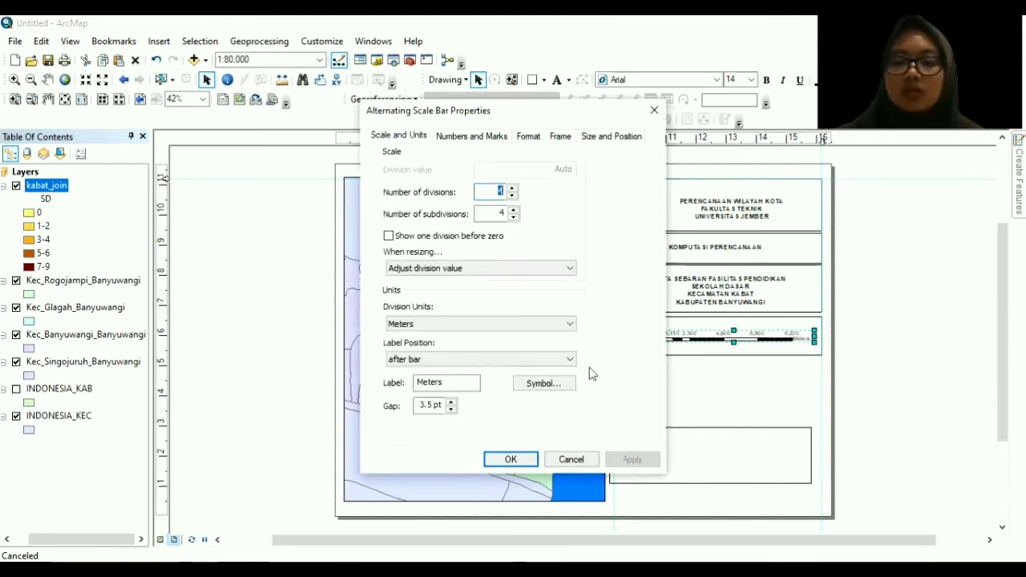
Insert a scale text in the Centimeters = Meters style and place it just above the scale bar.
key("Return")
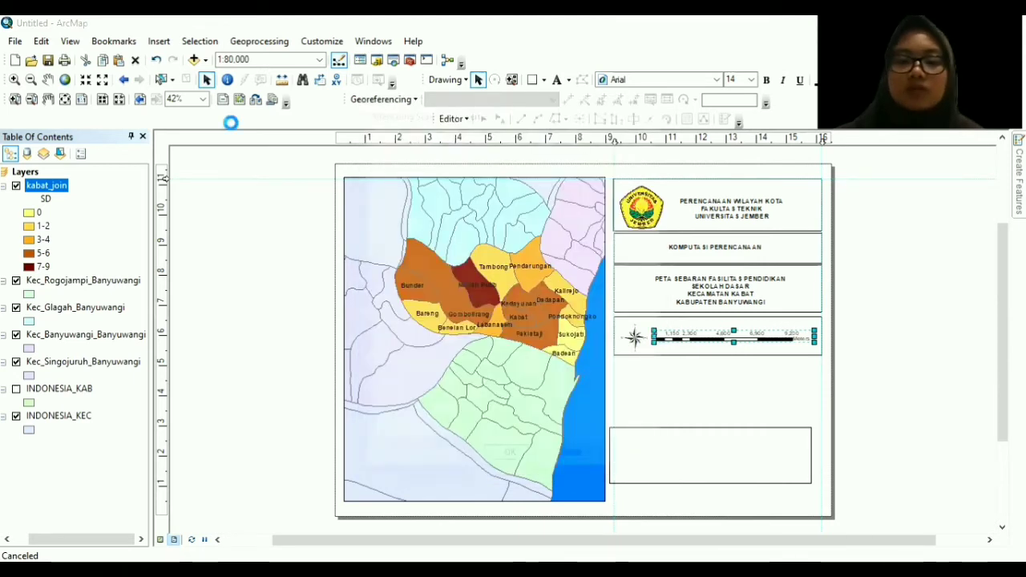
left_click(159, 41)
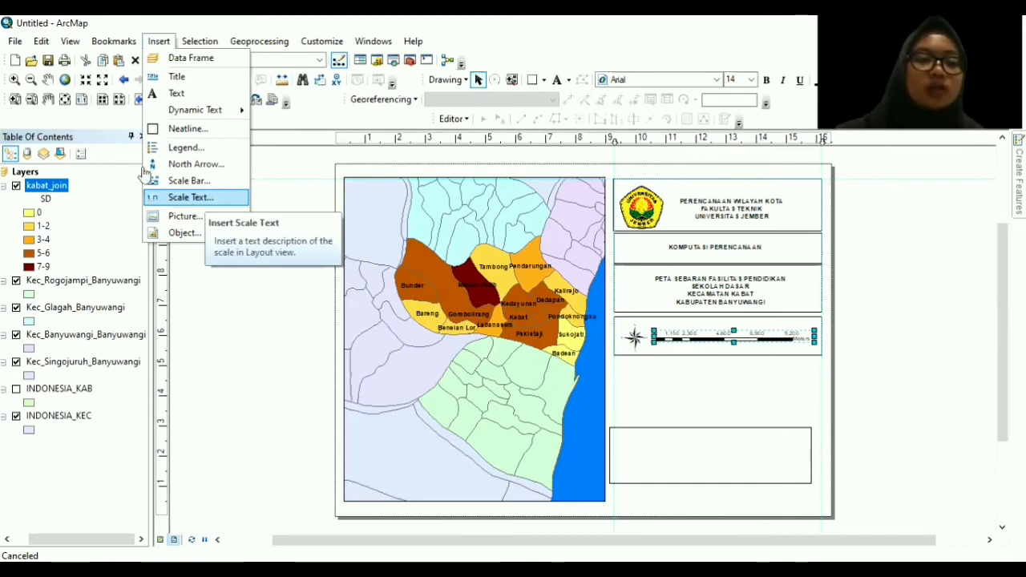
left_click(190, 197)
left_click(144, 169)
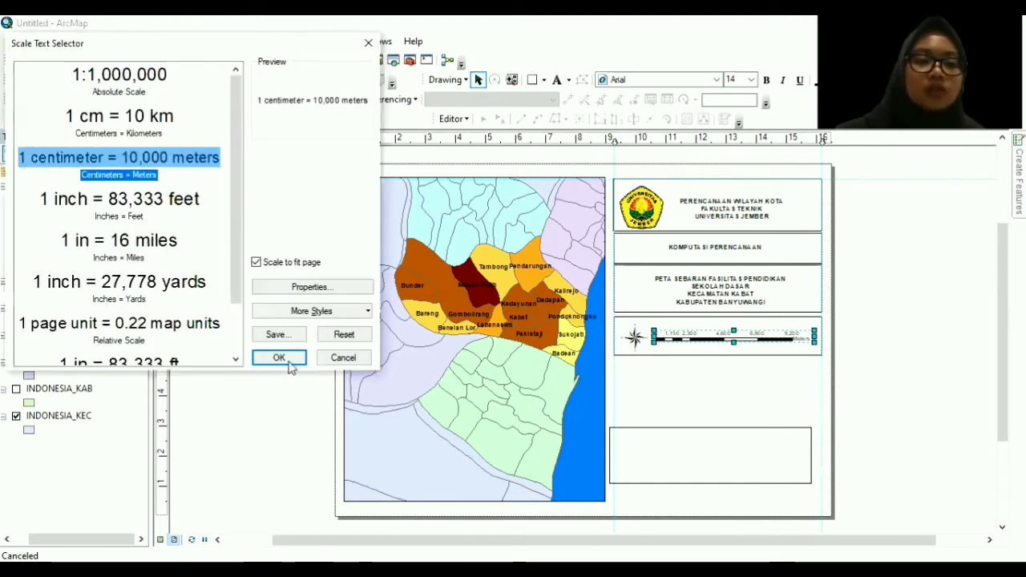
left_click(289, 361)
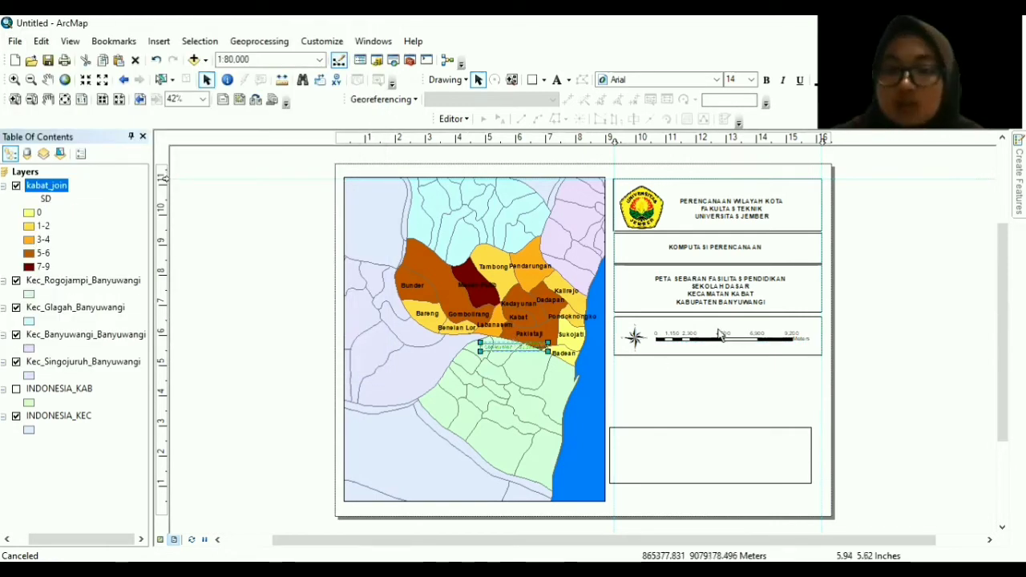
left_click_drag(721, 335, 723, 329)
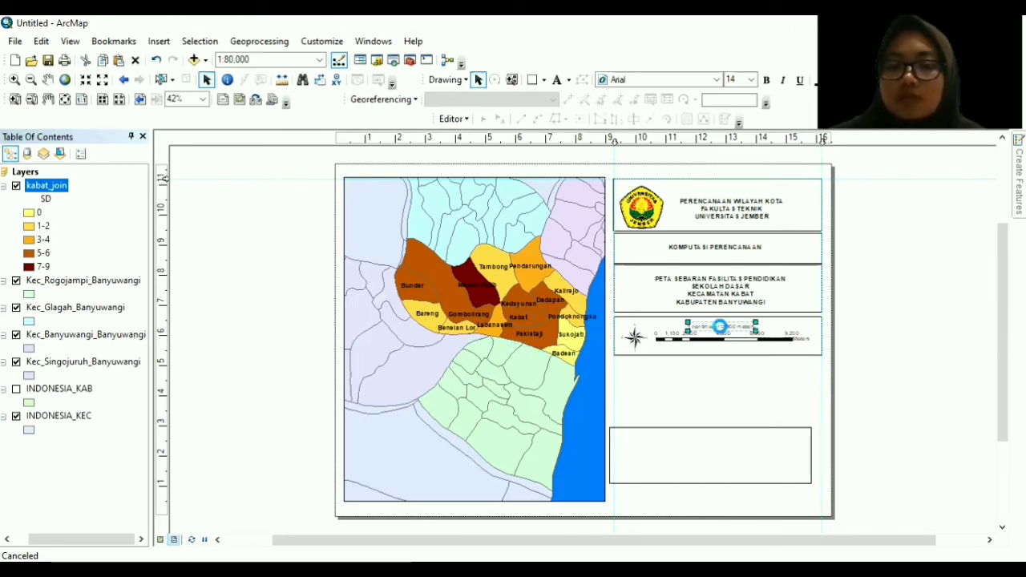
Format the scale text in bold at font size 16.
left_click(721, 327)
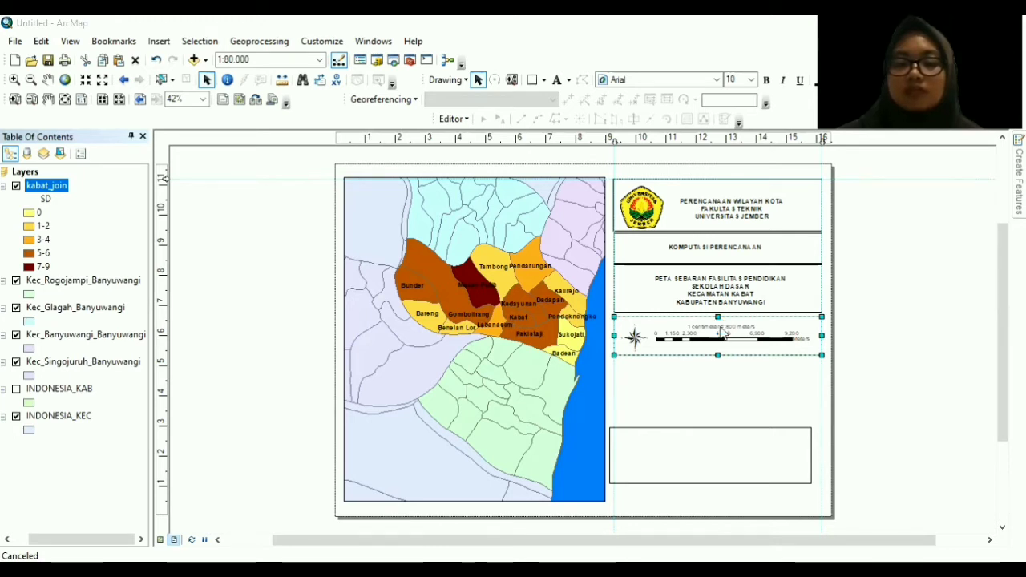
double_click(724, 329)
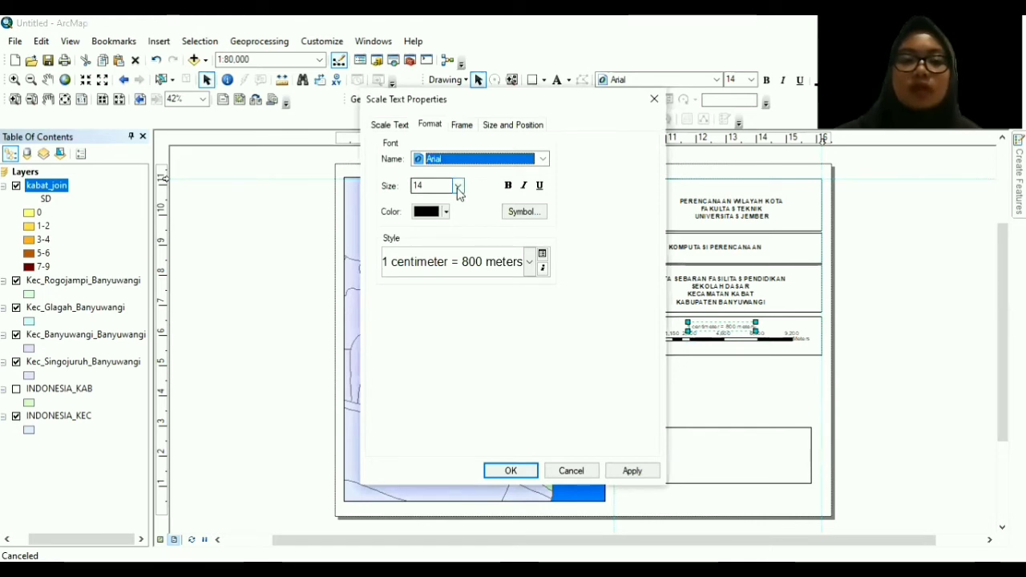
left_click(458, 189)
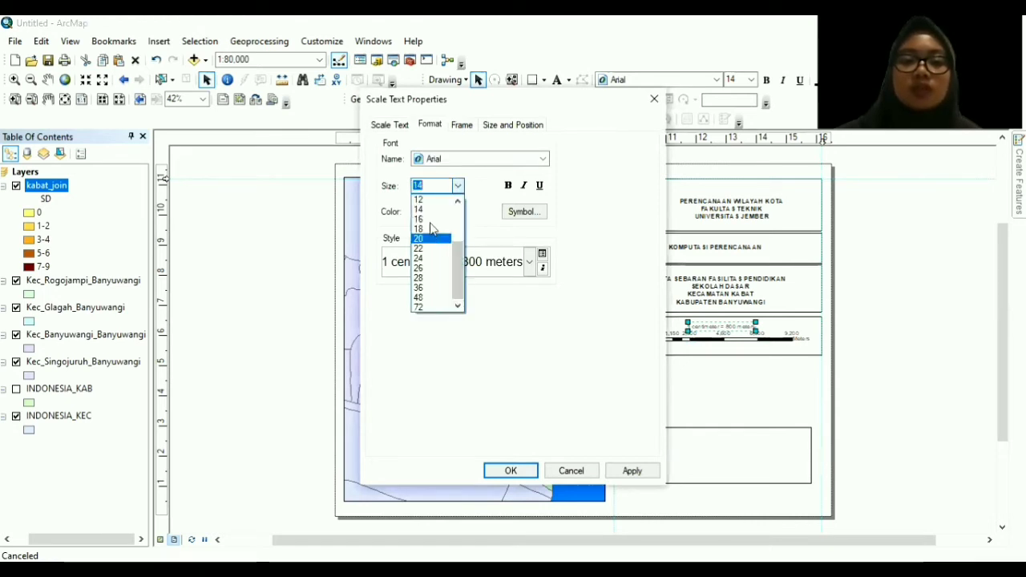
left_click(493, 209)
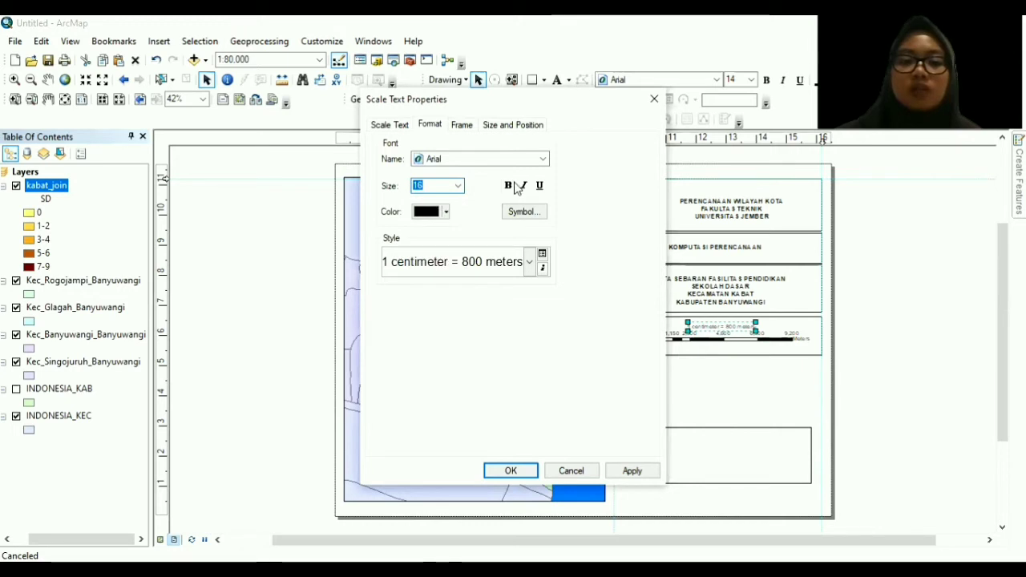
key("ctrl+b")
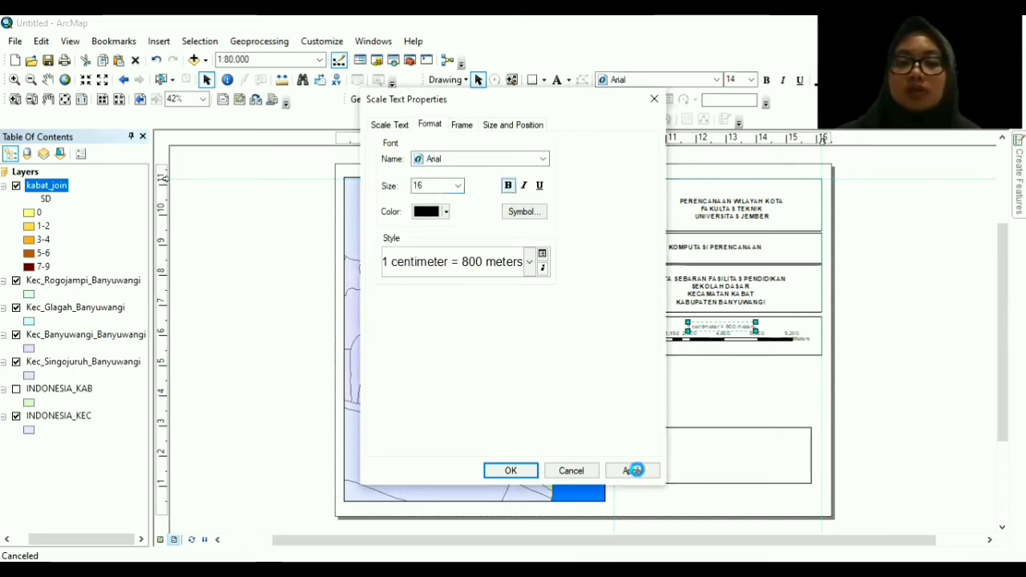
left_click(638, 475)
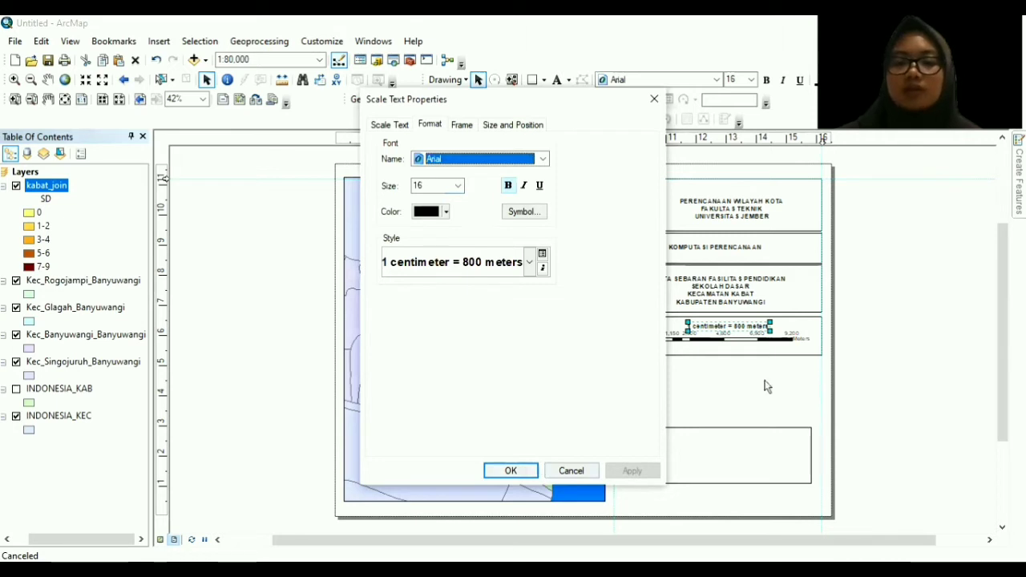
key("Return")
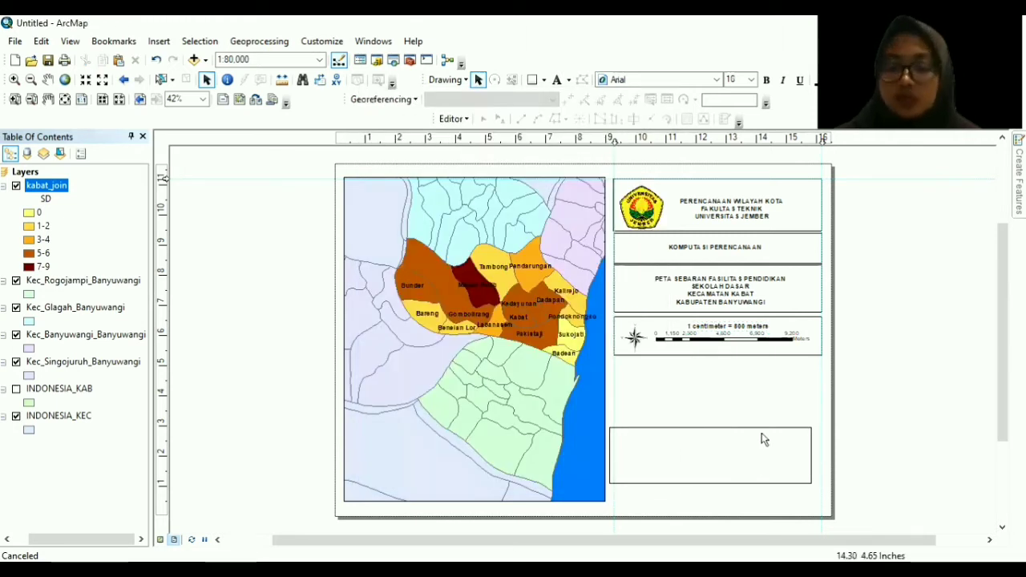
Arrange the two empty rectangles below the scale bar box, widening the upper one to the column's left guide.
left_click(763, 434)
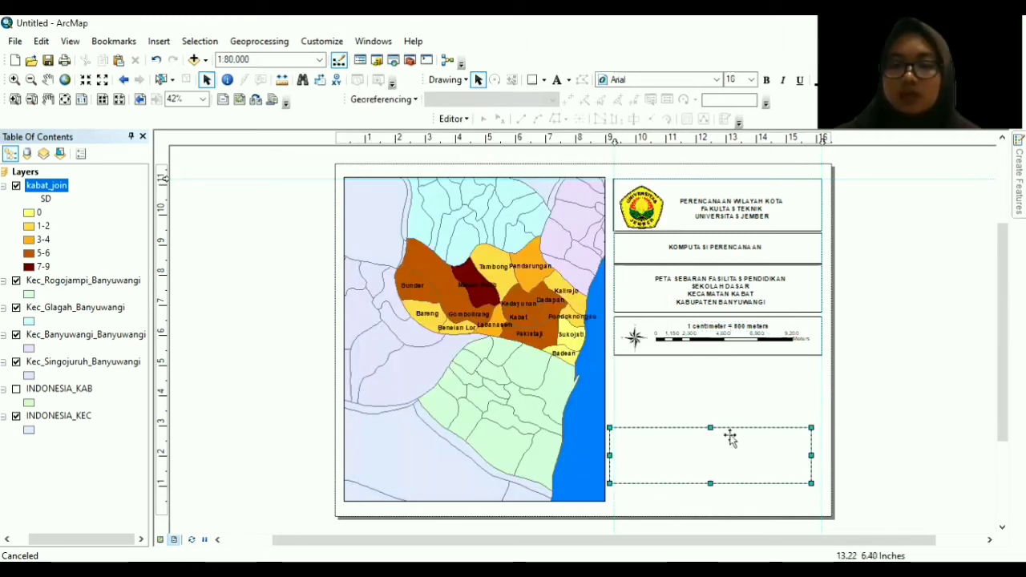
left_click_drag(728, 430, 742, 363)
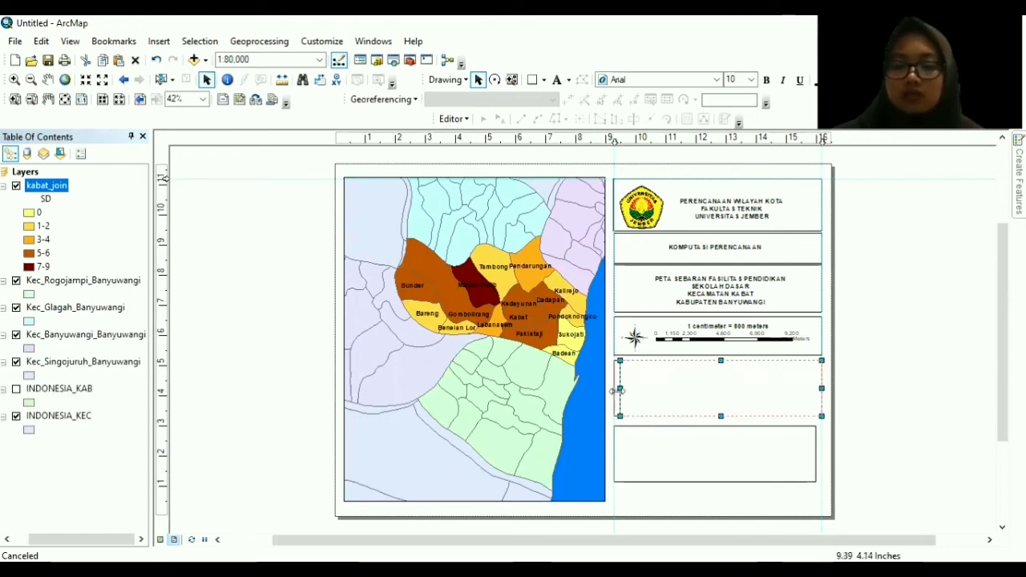
left_click_drag(620, 391, 614, 391)
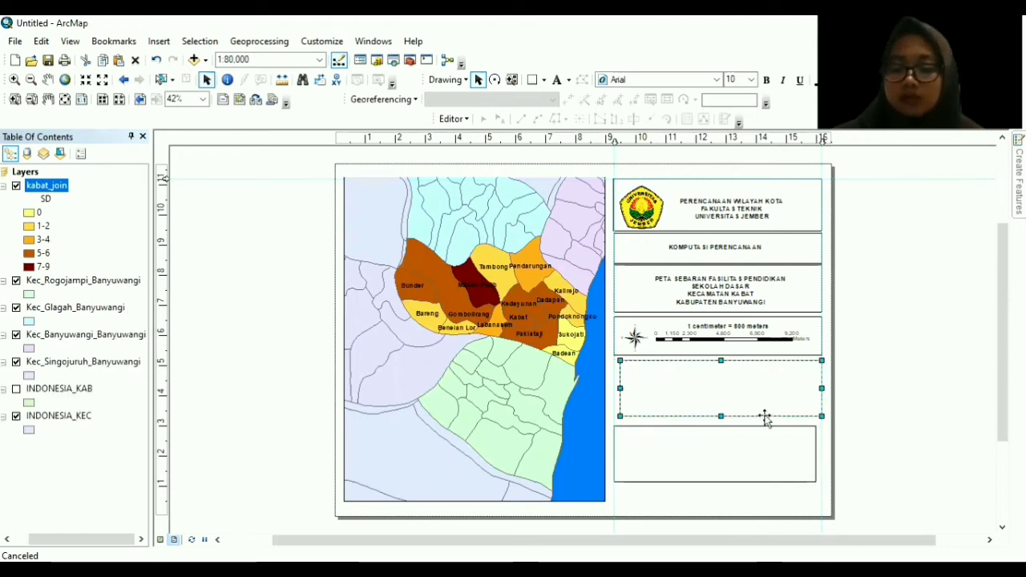
left_click(743, 462)
left_click_drag(744, 456, 744, 463)
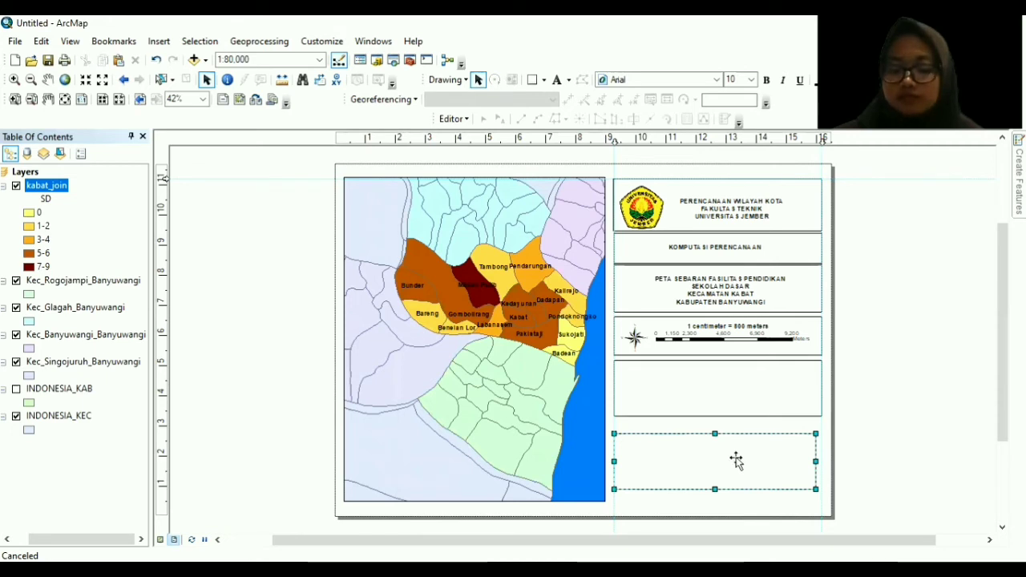
left_click(722, 388)
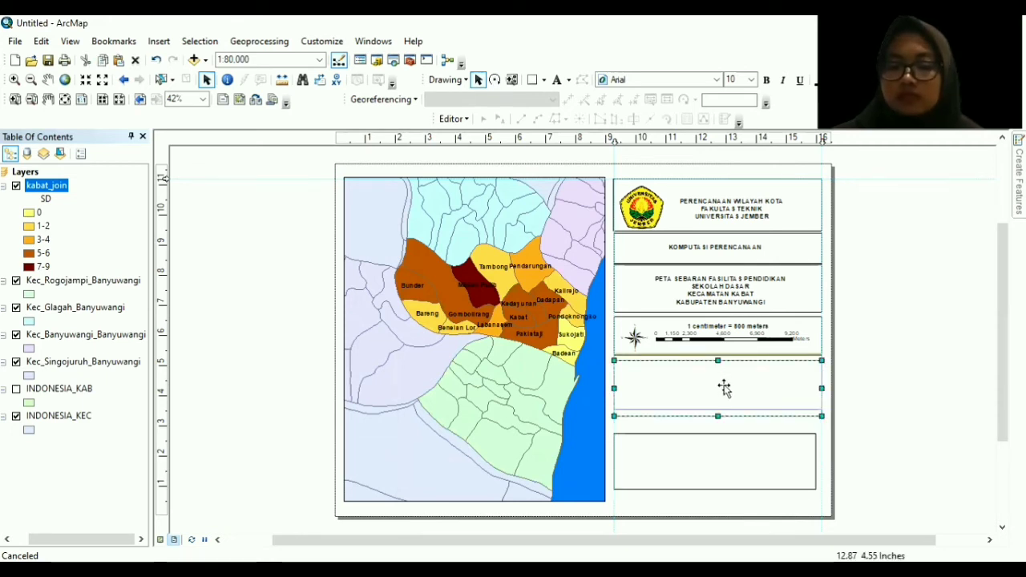
left_click(711, 252)
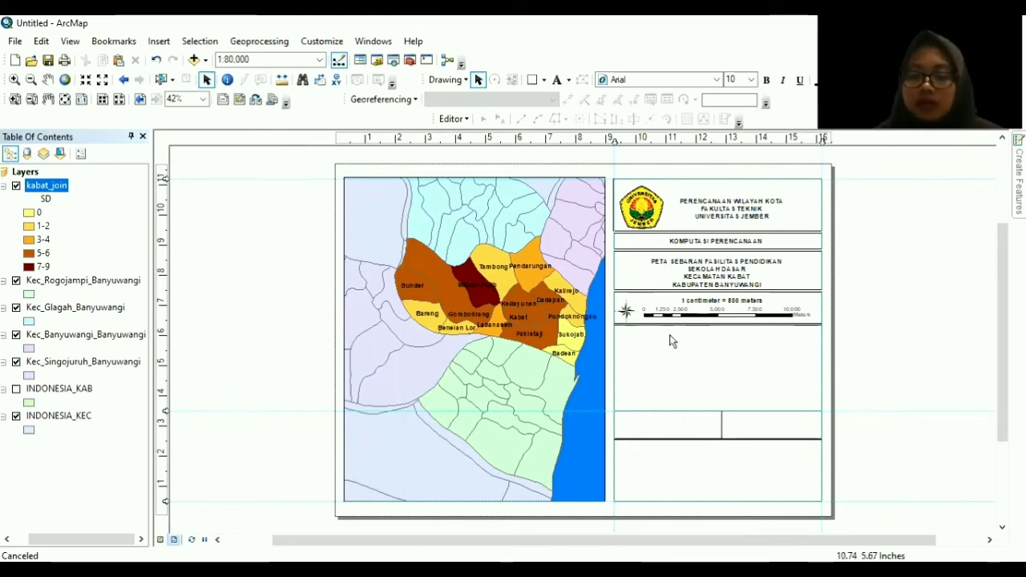
Insert a new data frame and fit it inside the empty box below the scale bar.
left_click(164, 44)
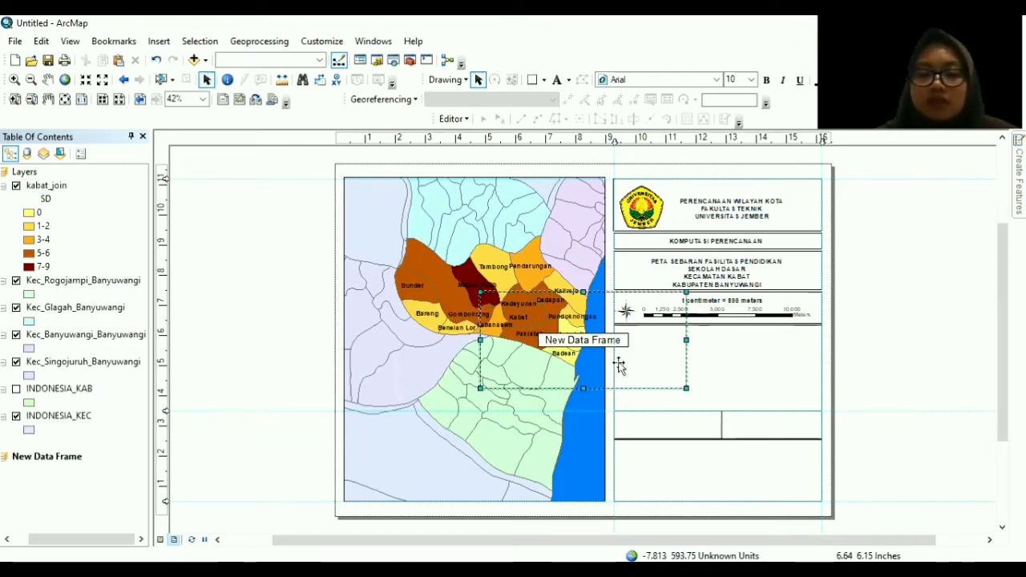
left_click_drag(633, 366, 667, 375)
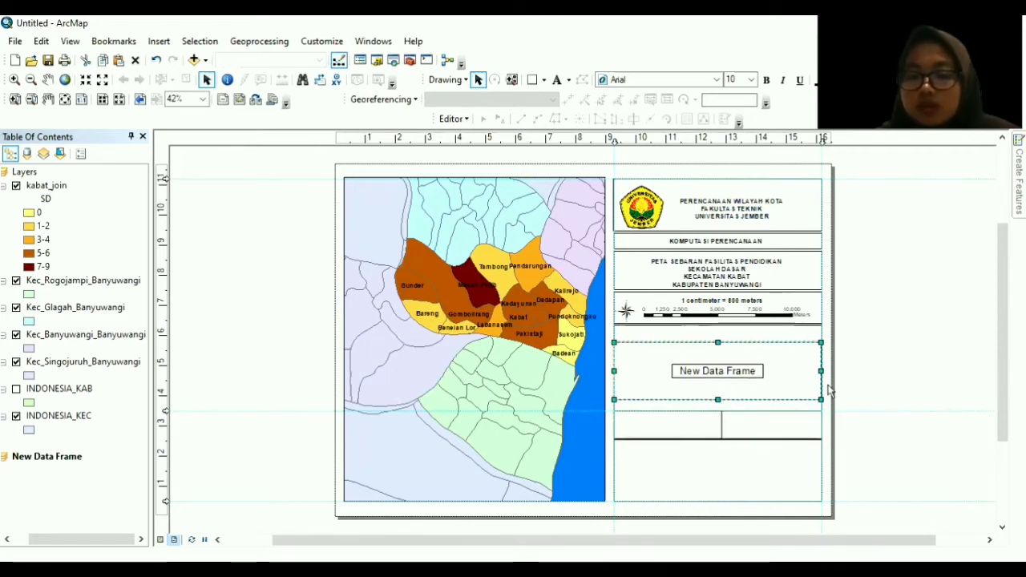
left_click_drag(817, 371, 808, 373)
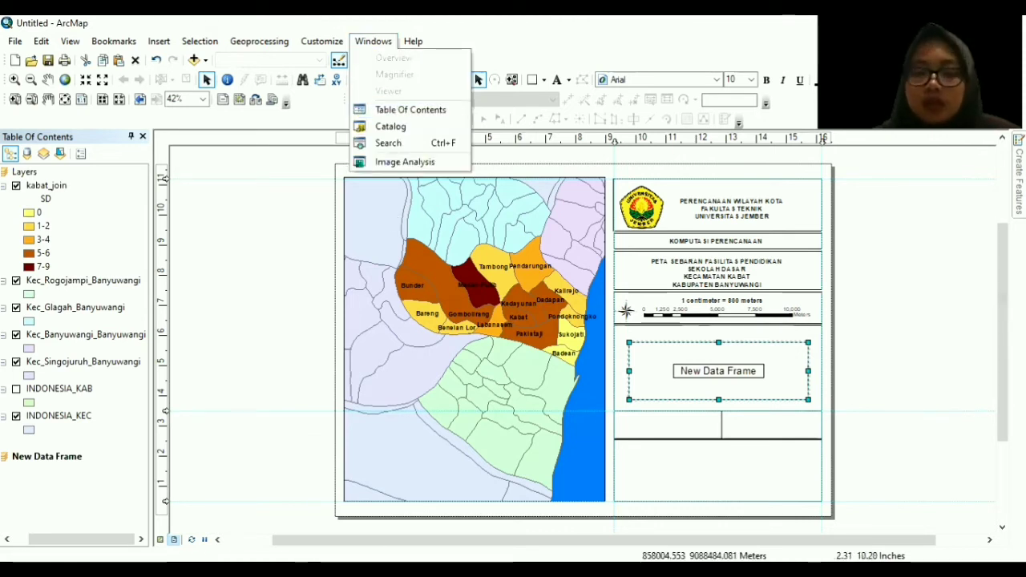
Open the Catalog and add kabat_join.shp and Kec_Banyuwangi_Banyuwangi.shp to the new data frame.
left_click(384, 46)
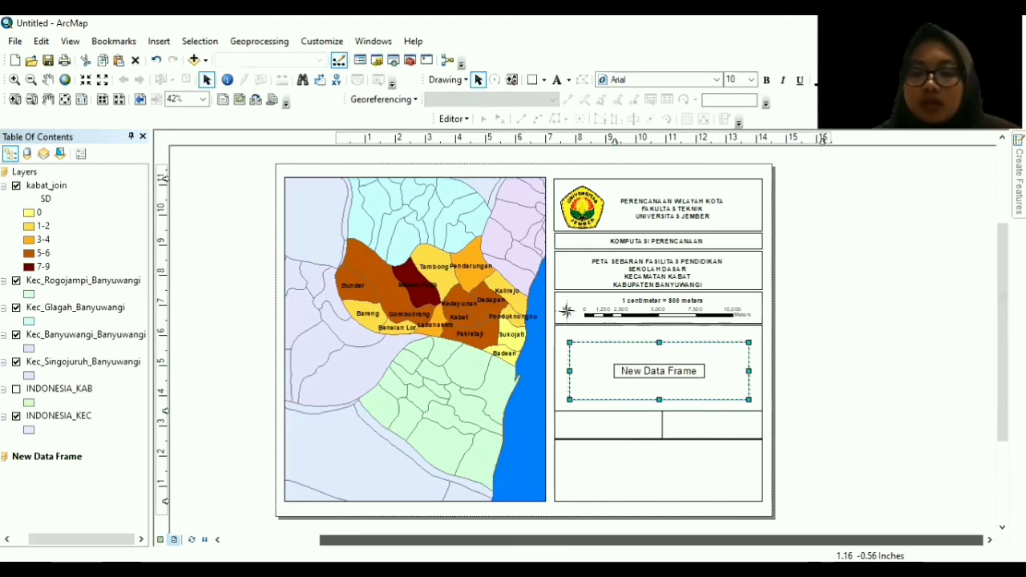
left_click(373, 41)
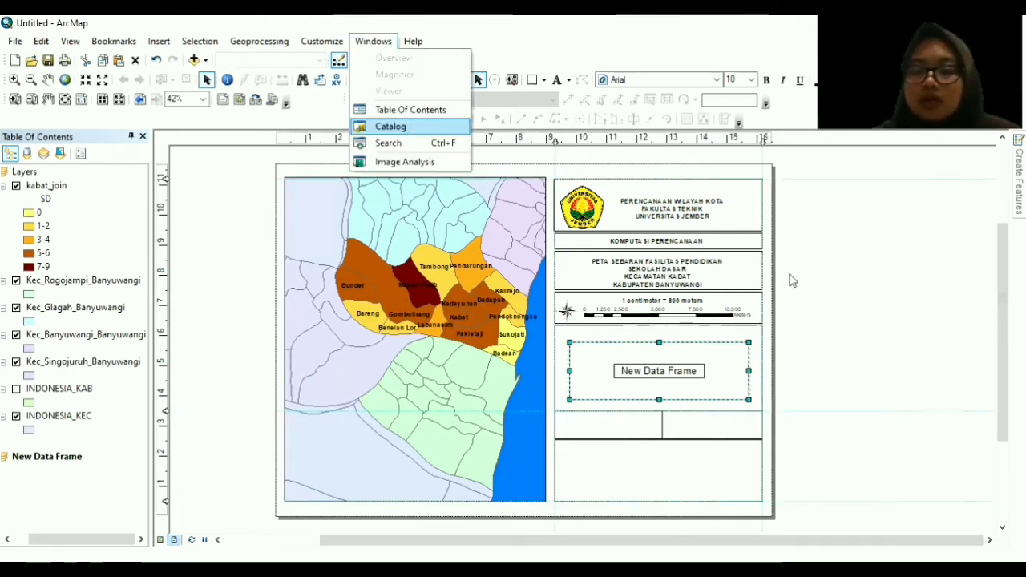
key("Return")
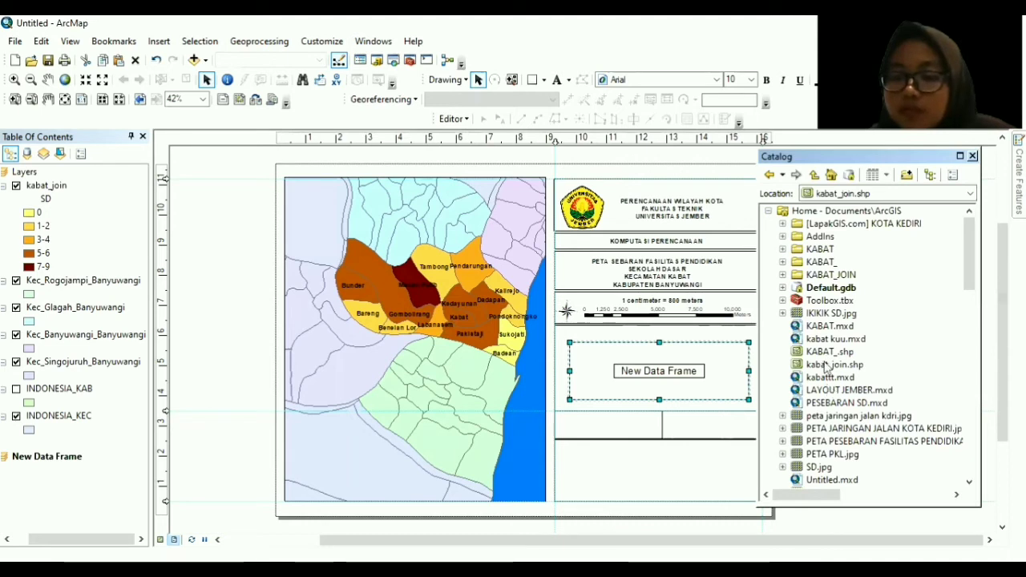
left_click_drag(835, 365, 686, 372)
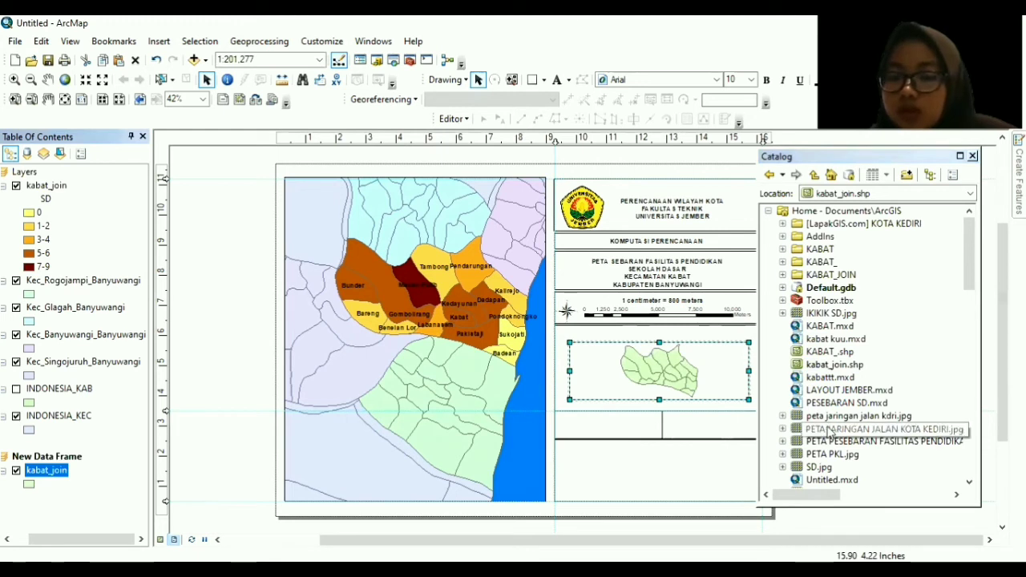
scroll(830, 433, "down", 7)
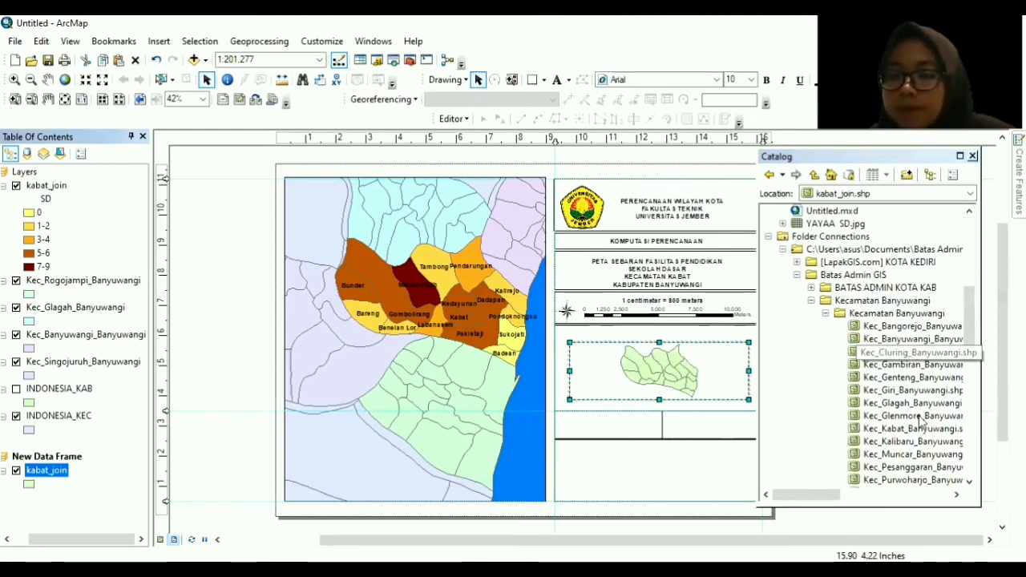
left_click_drag(912, 339, 658, 370)
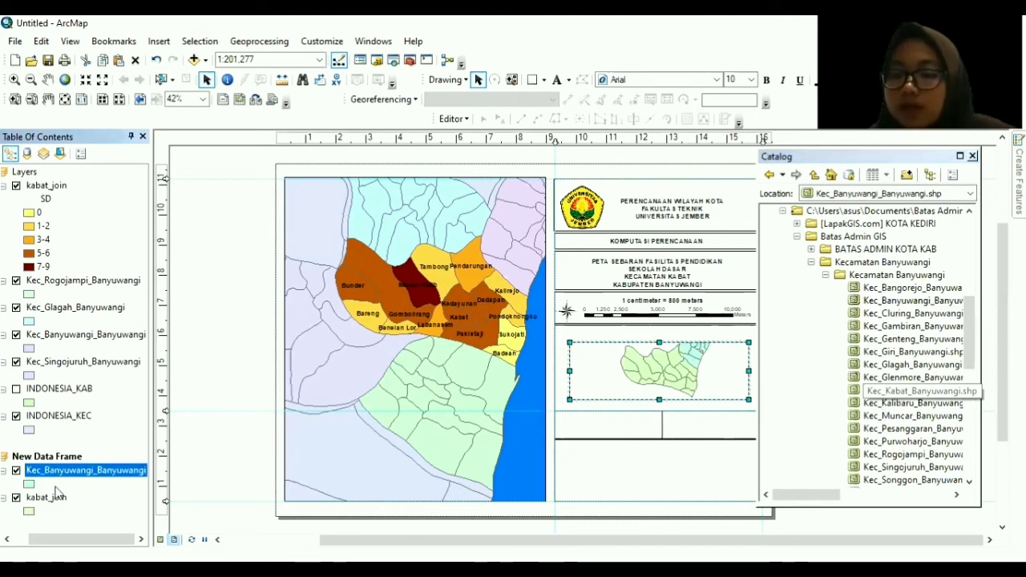
left_click_drag(882, 391, 72, 476)
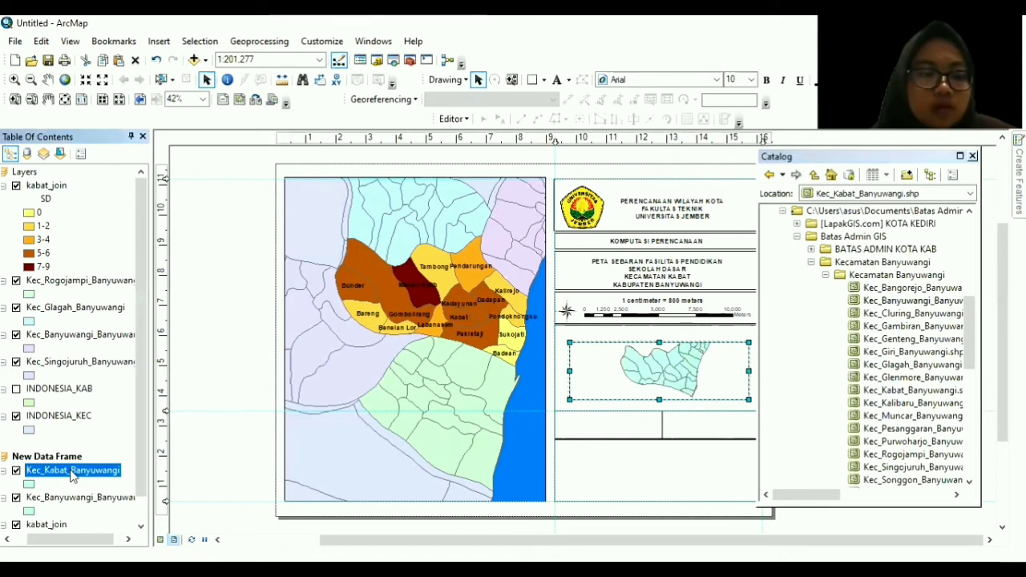
right_click(72, 473)
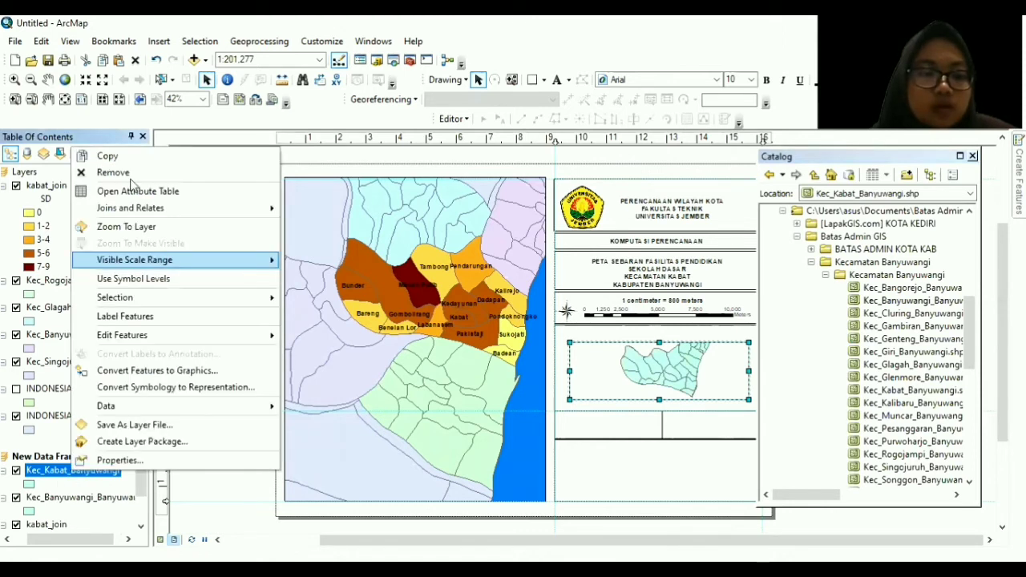
key("r")
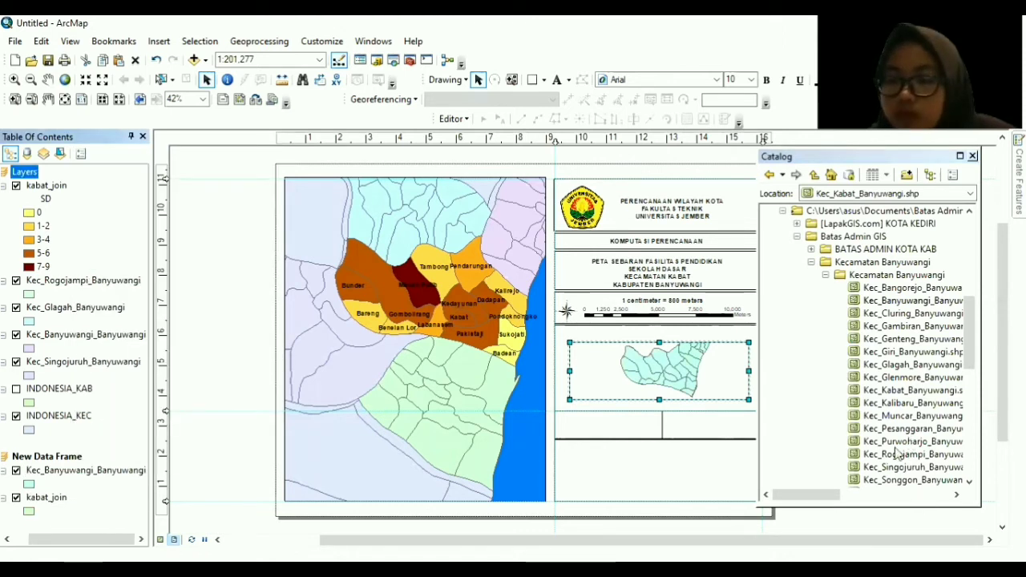
Add the Rogojampi, Singojuruh, Tegaldimo, Songgon and Glagah district shapefiles from the Kecamatan Banyuwangi folder to the new data frame.
left_click_drag(899, 465, 671, 377)
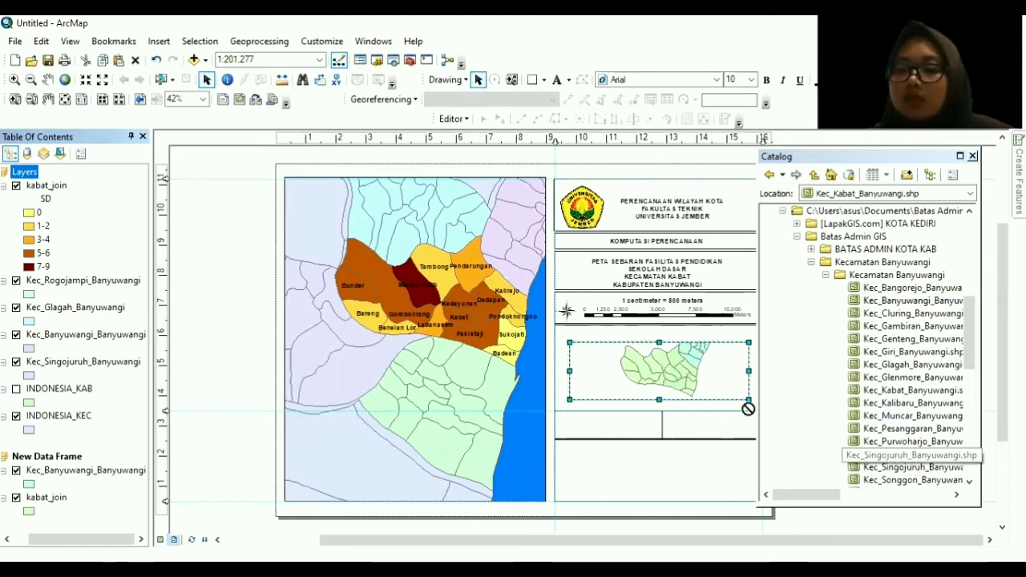
left_click_drag(748, 409, 712, 379)
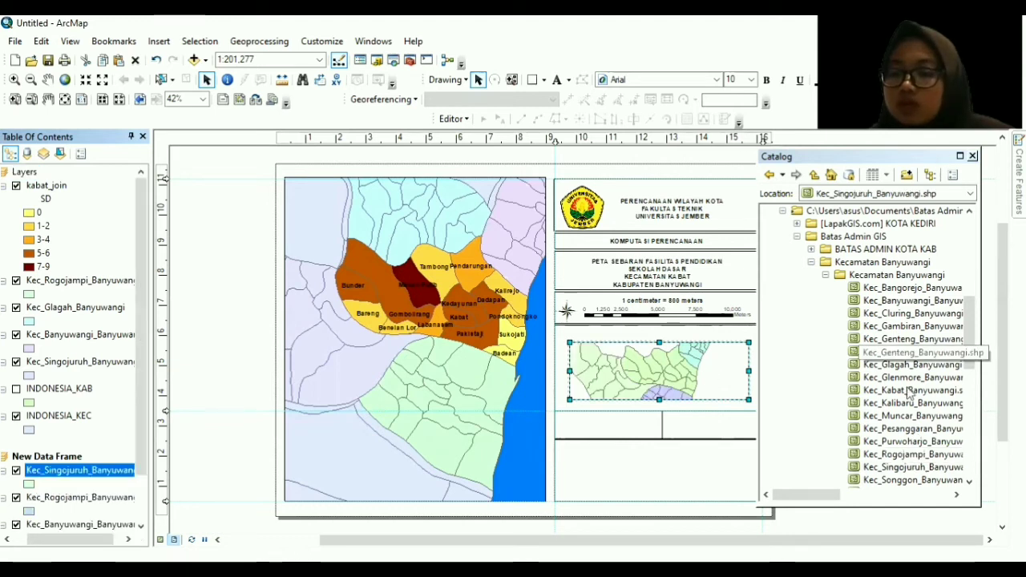
scroll(909, 393, "down", 3)
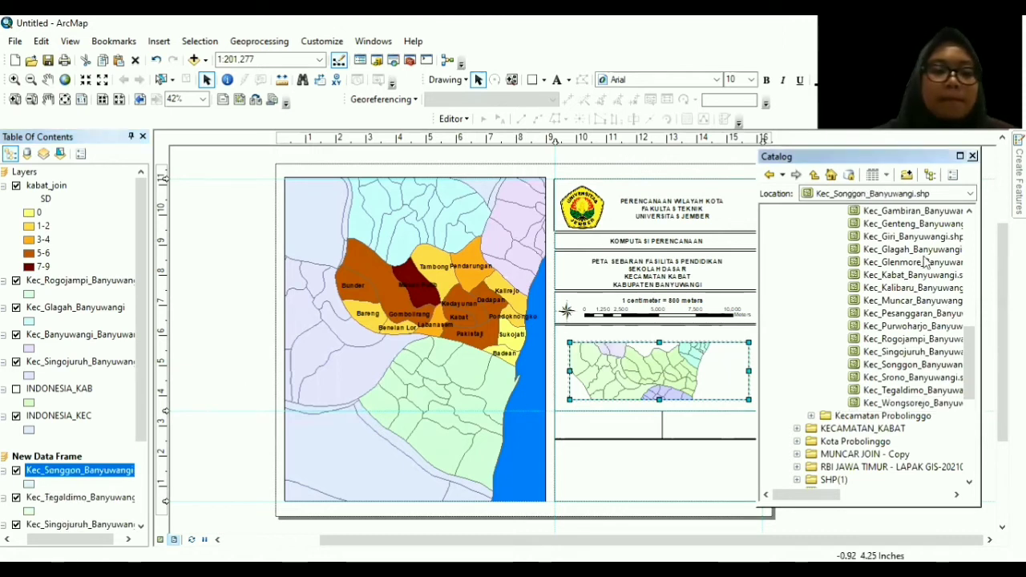
scroll(922, 337, "up", 2)
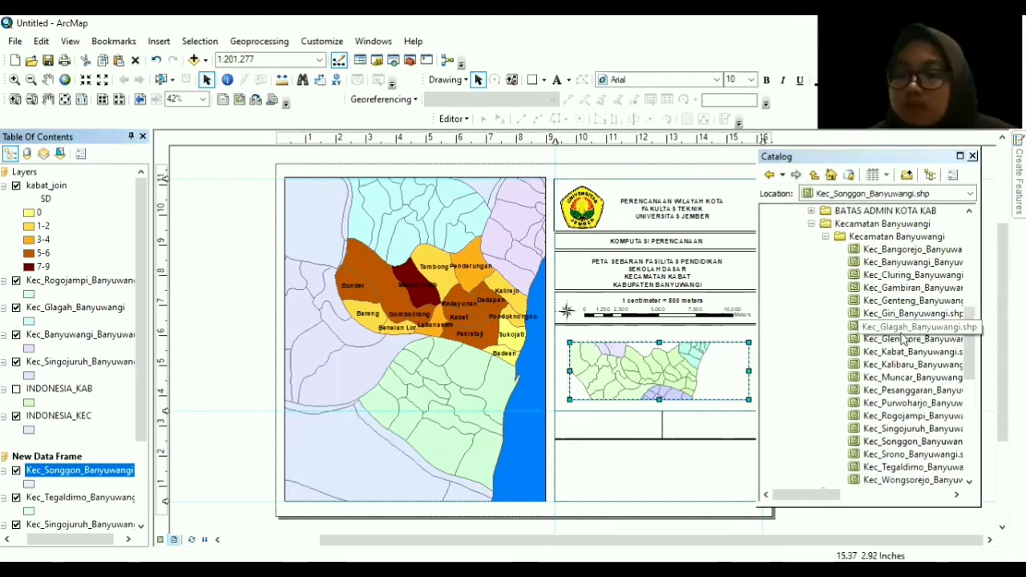
left_click_drag(897, 326, 652, 359)
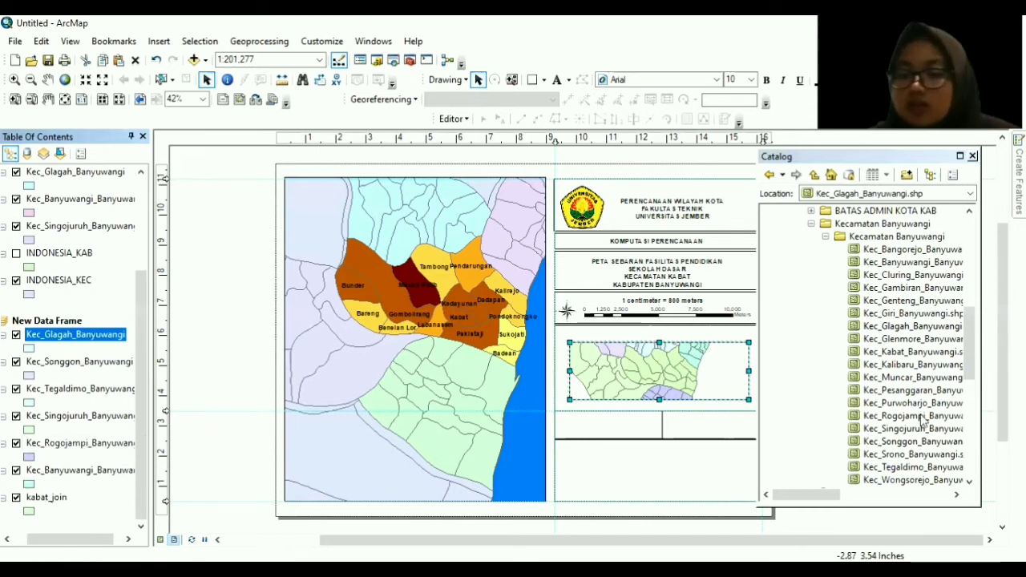
Add INDONESIA_KEC.shp from the SHP_Indonesia_kecamatan (1) folder to the new data frame and move it beneath kabat_join in the layer order.
scroll(914, 433, "down", 2)
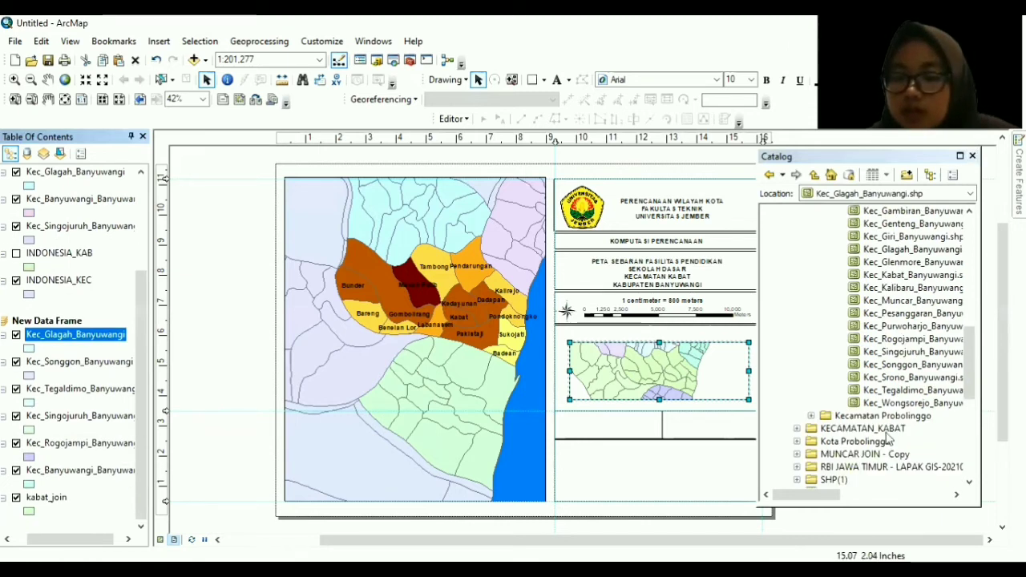
scroll(888, 437, "down", 4)
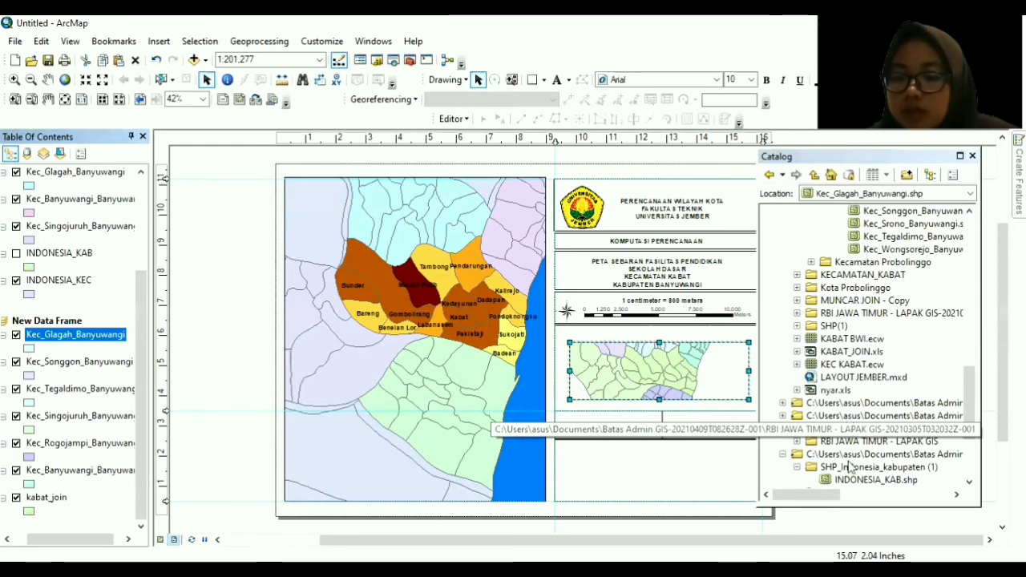
scroll(852, 467, "down", 4)
left_click_drag(833, 385, 112, 360)
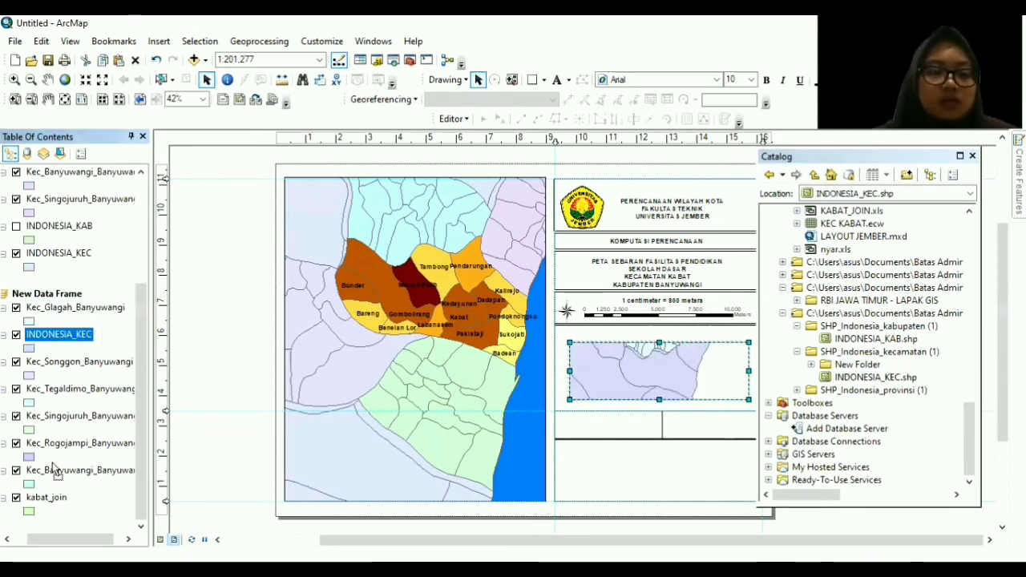
left_click_drag(53, 464, 53, 504)
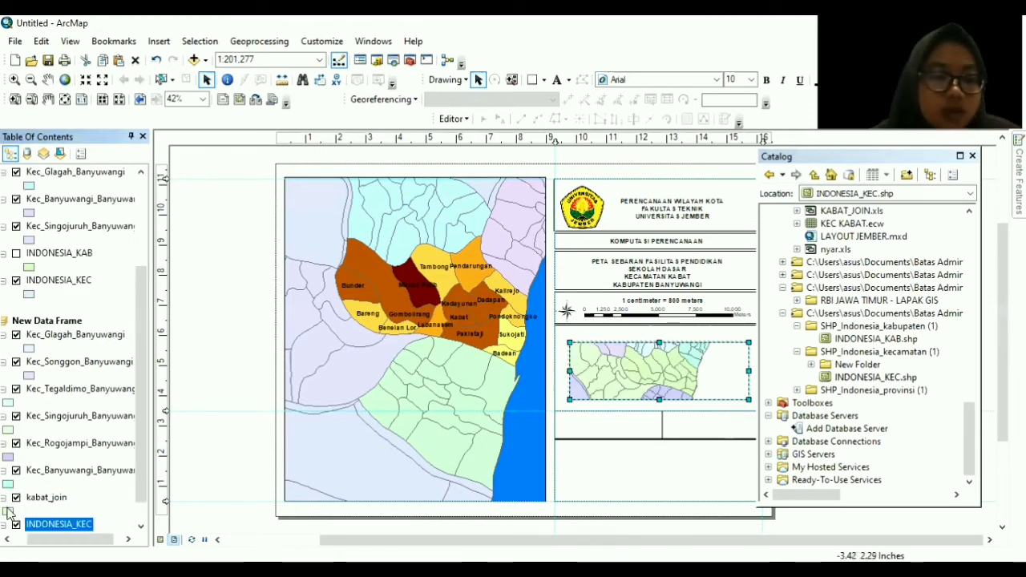
Give the new data frame's kabat_join layer the darker ESRI Green symbol and set the inset frame's background to Cretean Blue.
left_click(33, 511)
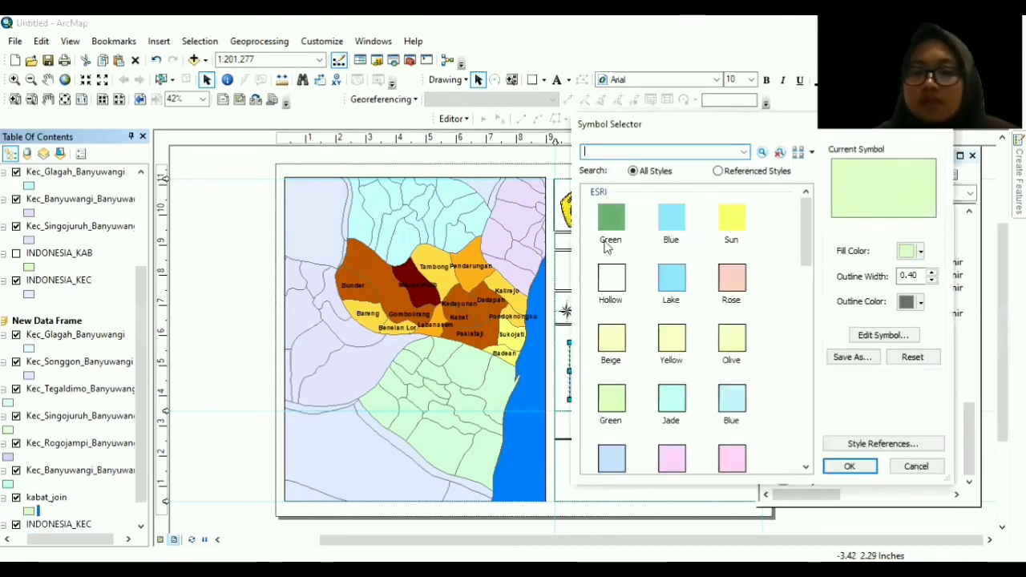
left_click(609, 241)
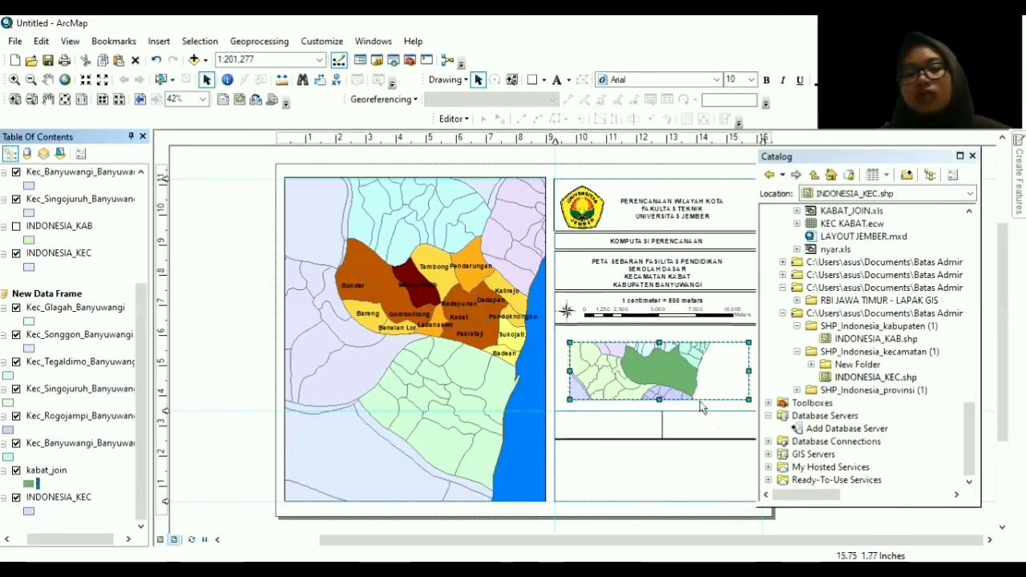
right_click(745, 370)
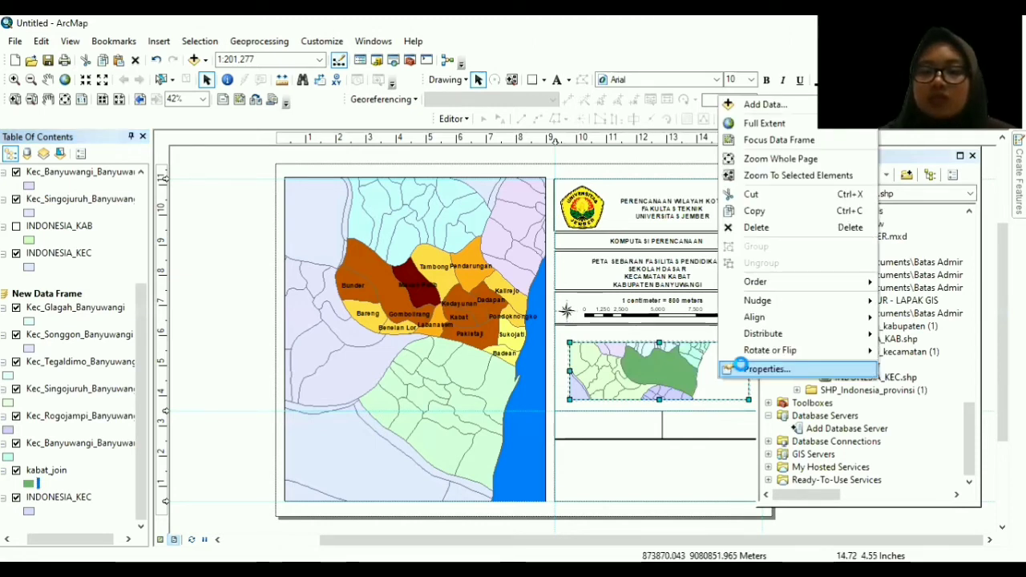
left_click(753, 369)
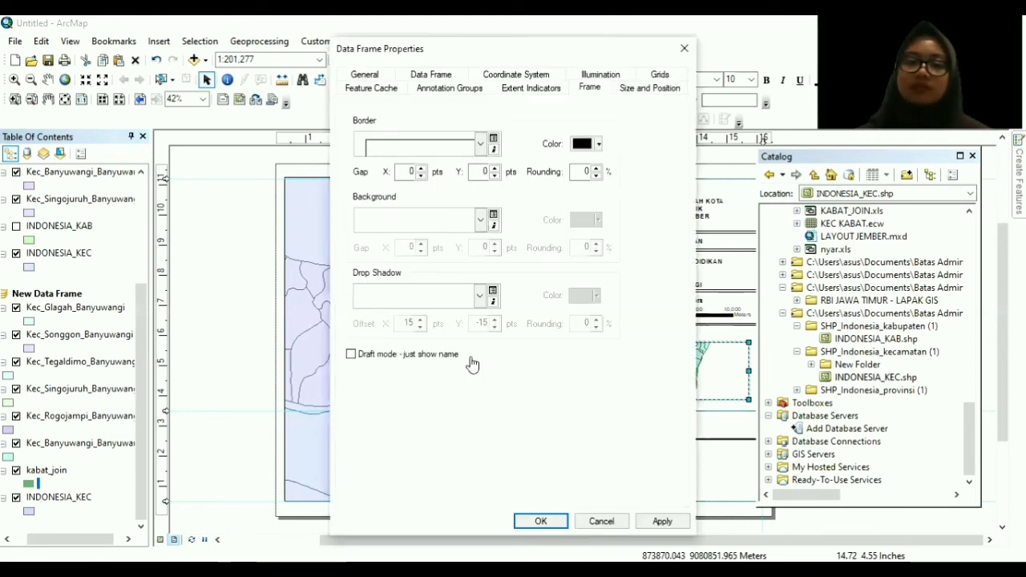
left_click(481, 220)
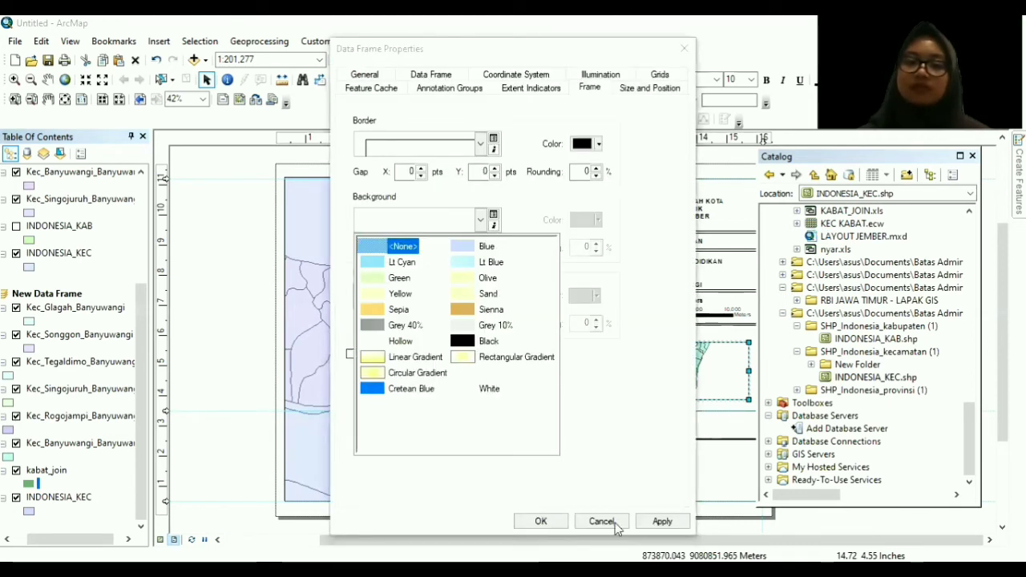
left_click(648, 522)
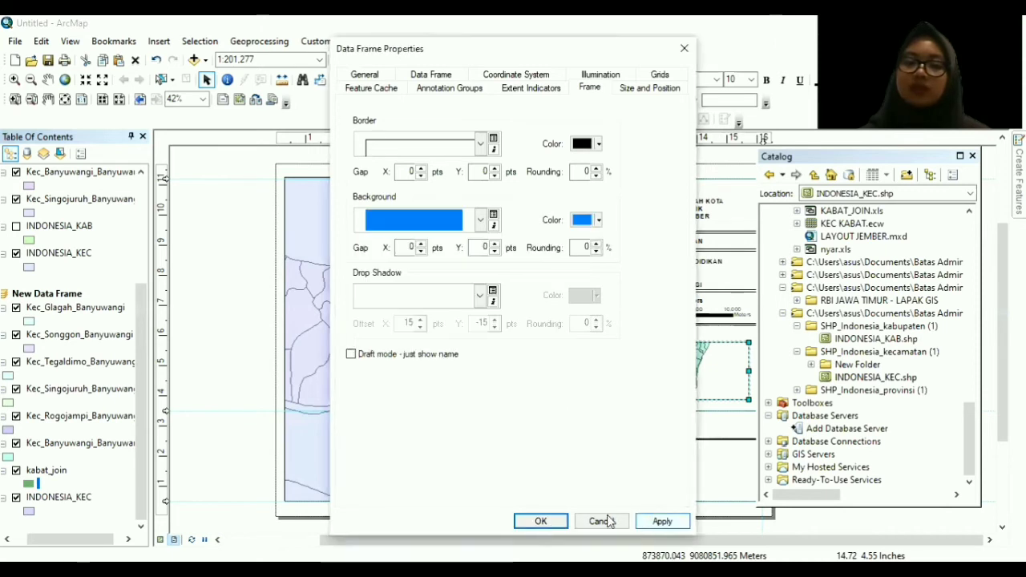
left_click(563, 523)
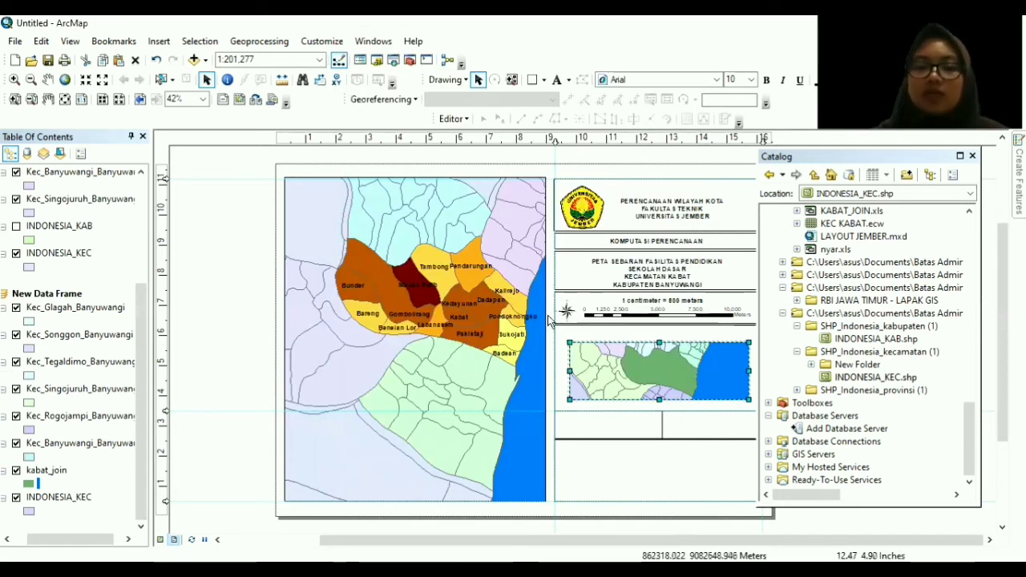
Insert a layout text element reading "PETA ORIENTASI".
left_click(159, 41)
left_click(178, 96)
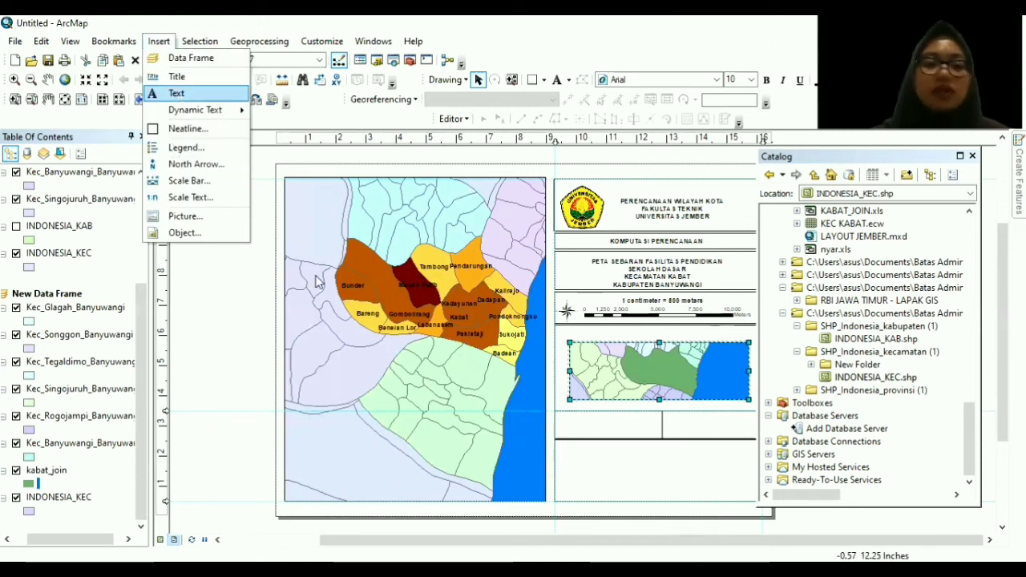
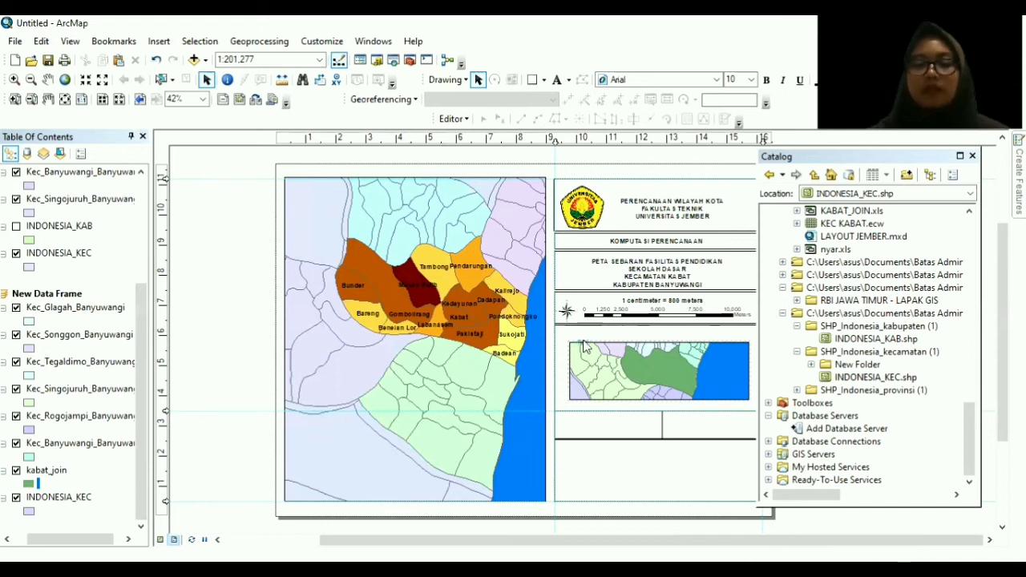
double_click(583, 346)
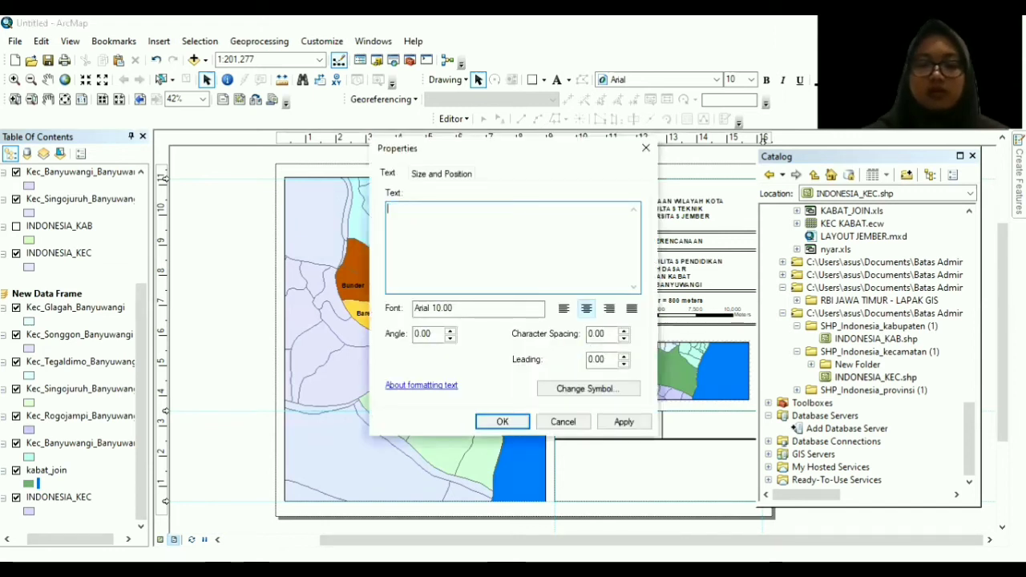
type("p")
key("BackSpace")
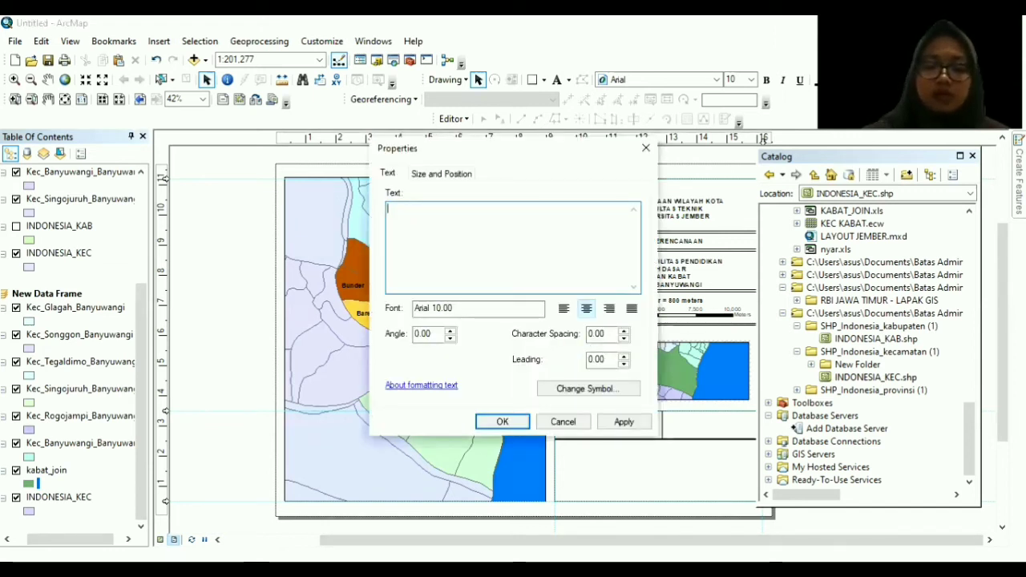
type("PETA ORI")
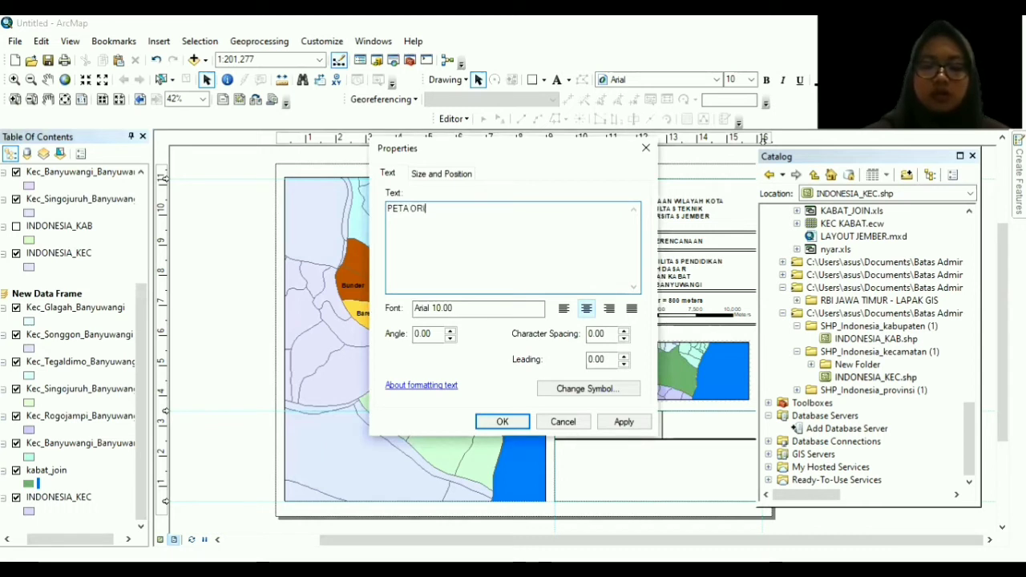
type("ENTASI")
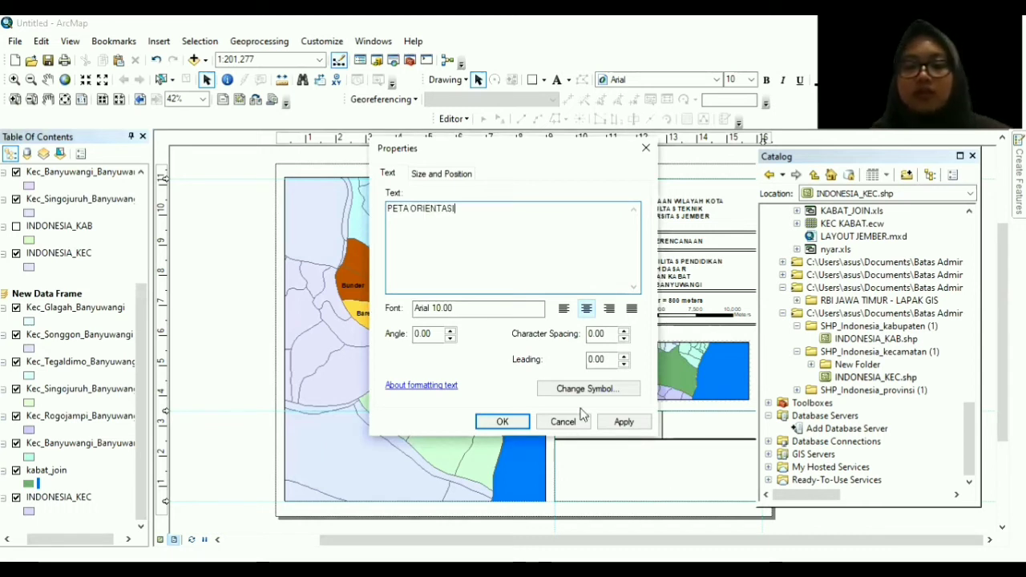
Format the PETA ORIENTASI text as bold Arial size 16 and centre it just above the inset map.
left_click(594, 389)
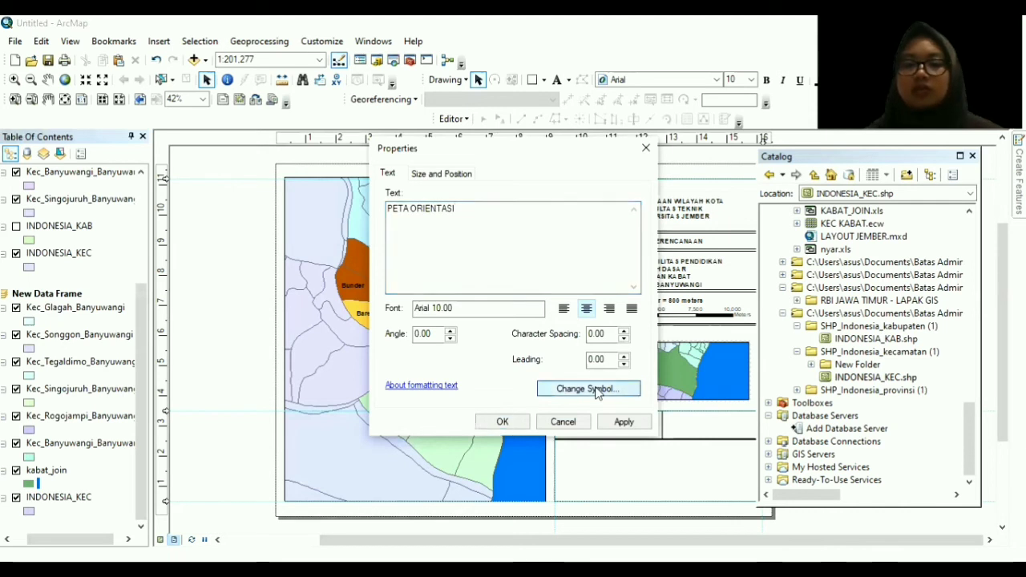
left_click(918, 299)
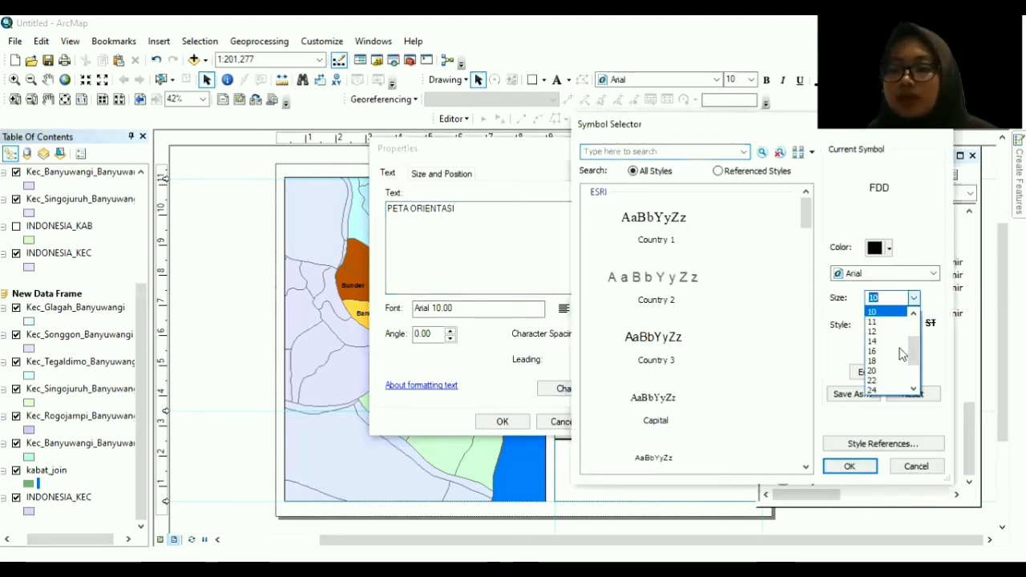
left_click(886, 351)
left_click(872, 323)
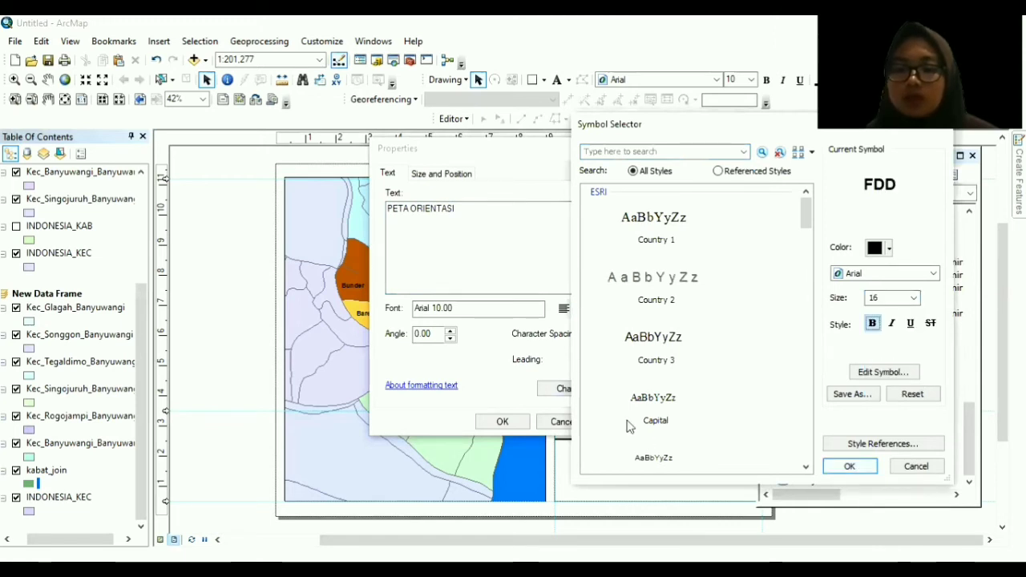
key("Return")
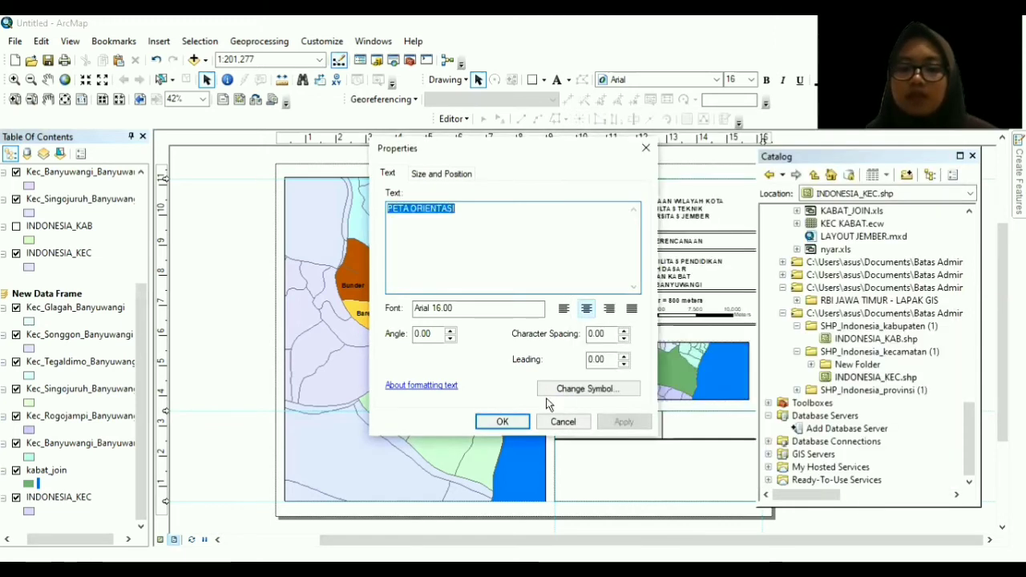
key("Escape")
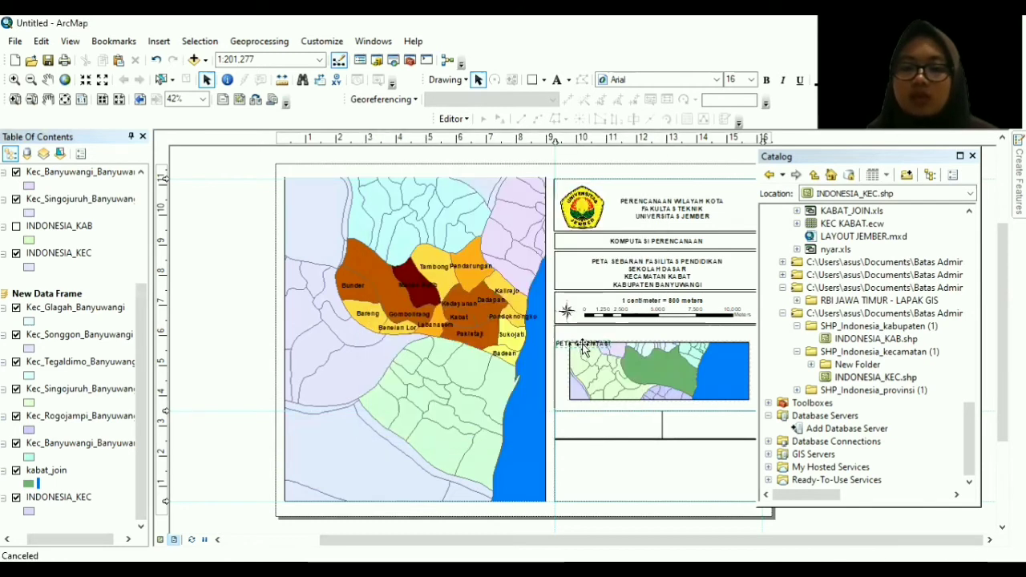
left_click(582, 347)
left_click_drag(661, 336, 662, 341)
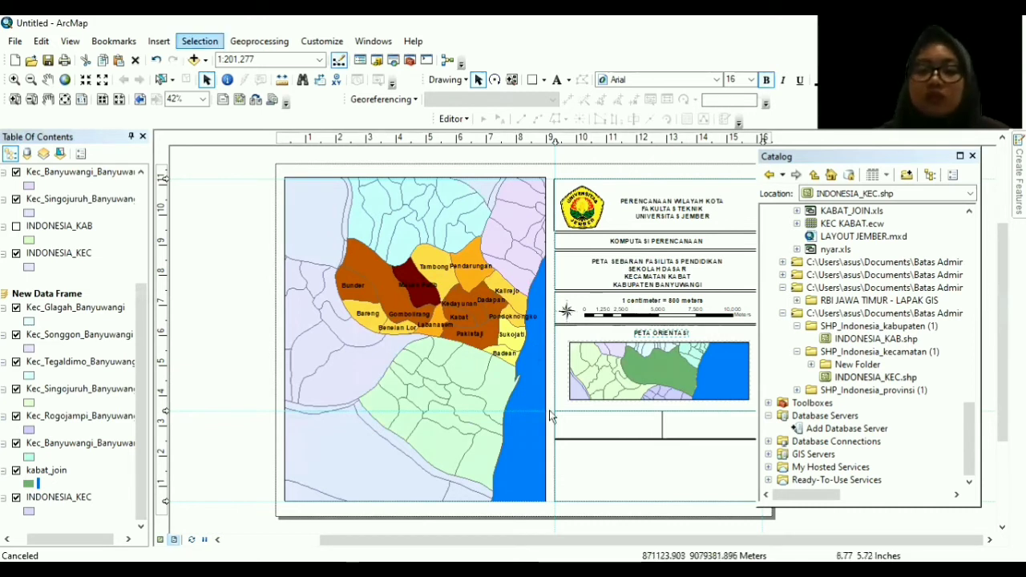
Insert another layout text element reading "Sumber : RBI Wilayah".
left_click(160, 44)
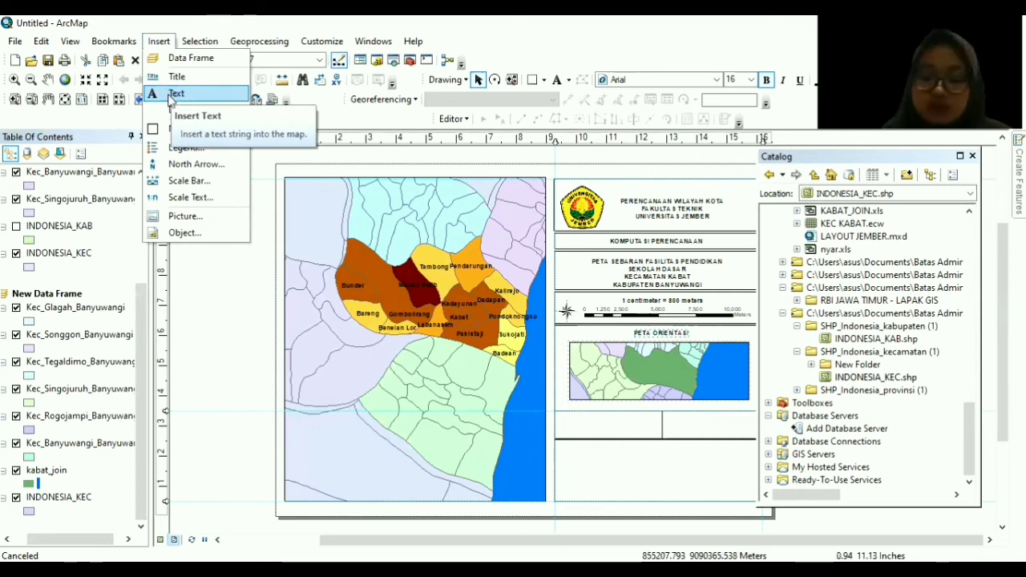
left_click(170, 95)
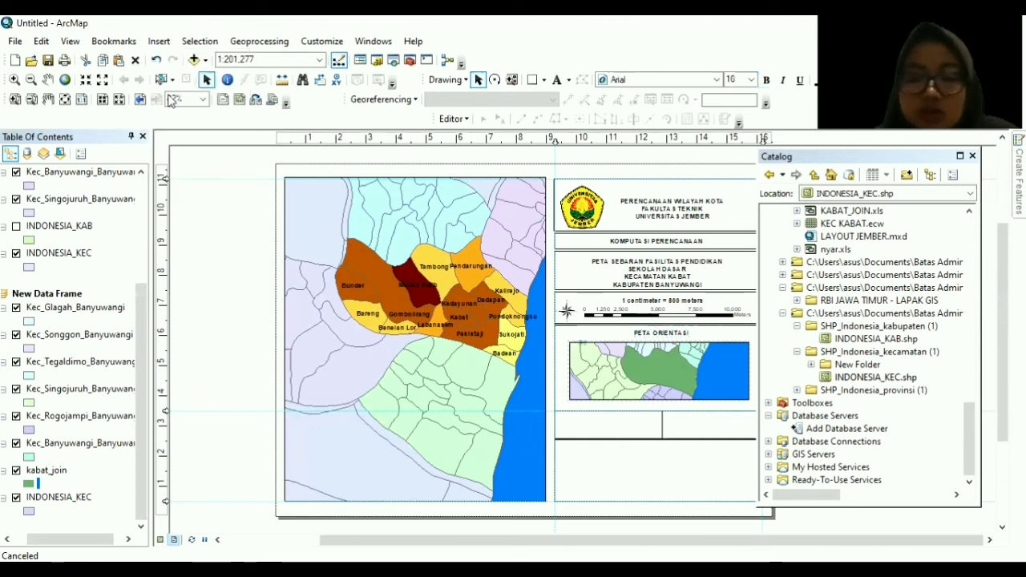
left_click(582, 341)
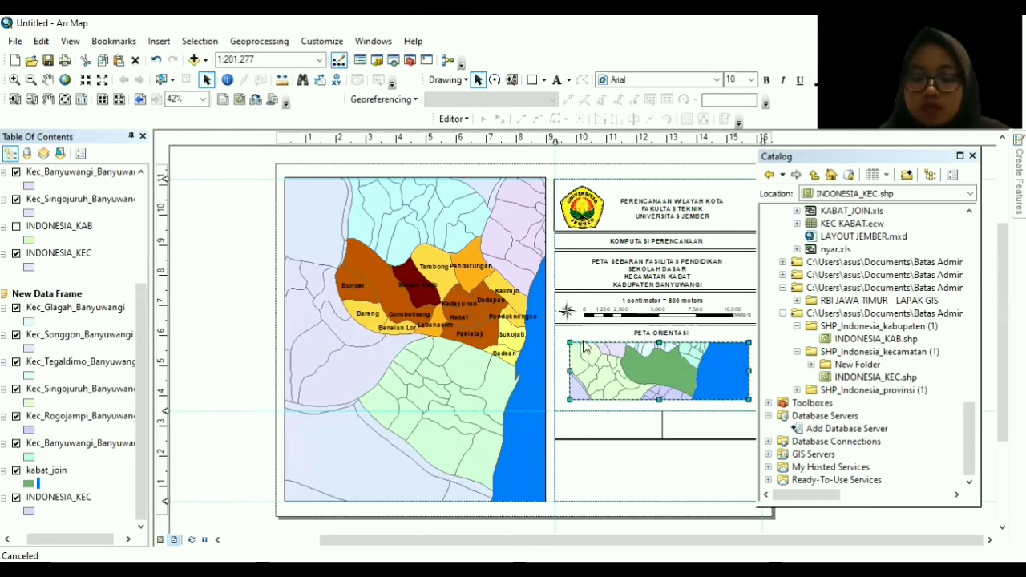
double_click(585, 346)
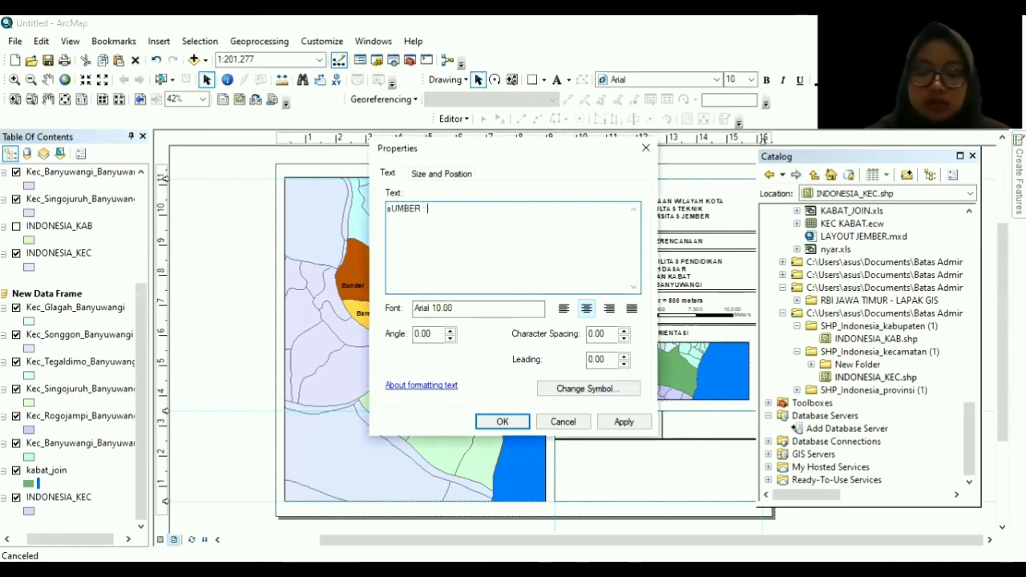
type("r")
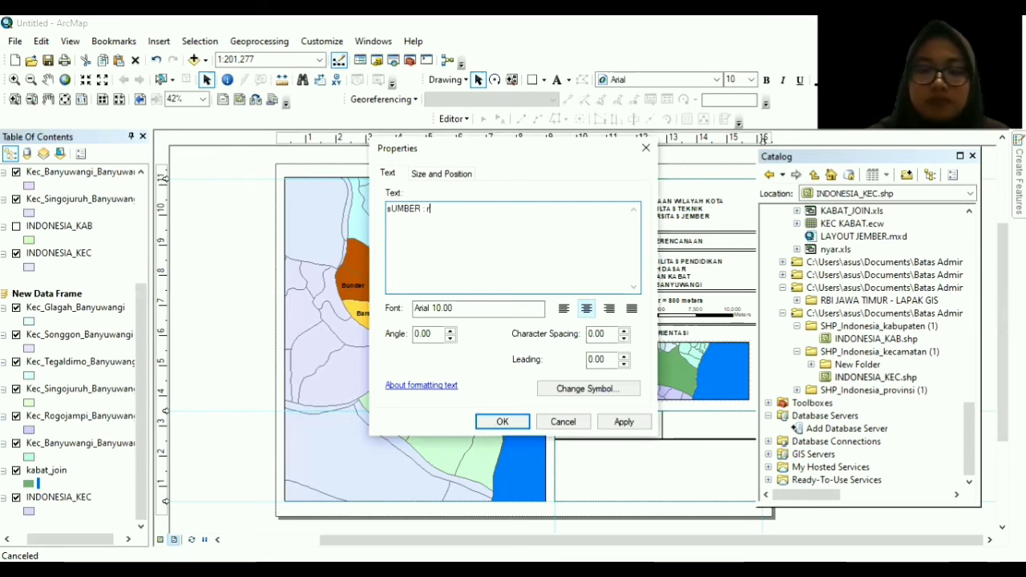
key("BackSpace")
key("BackSpace")
key("BackSpace")
key("BackSpace")
key("BackSpace")
key("BackSpace")
key("BackSpace")
key("BackSpace")
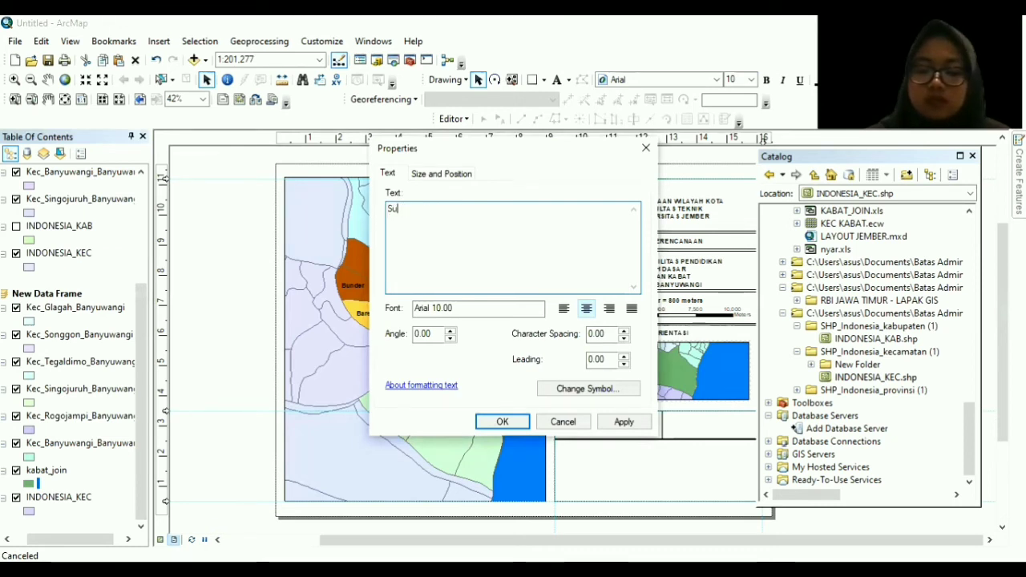
type("Sumber : ")
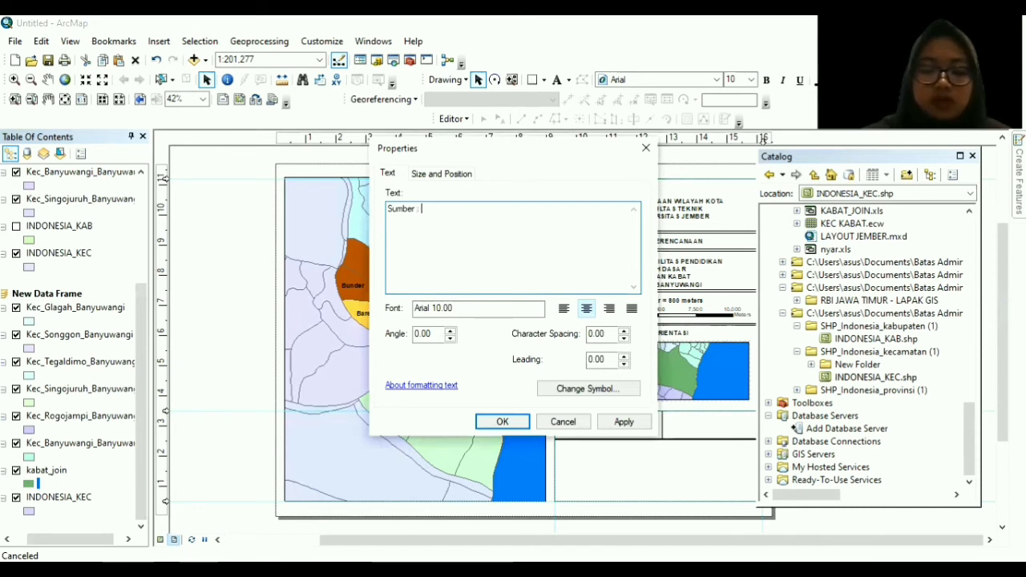
type("RBI")
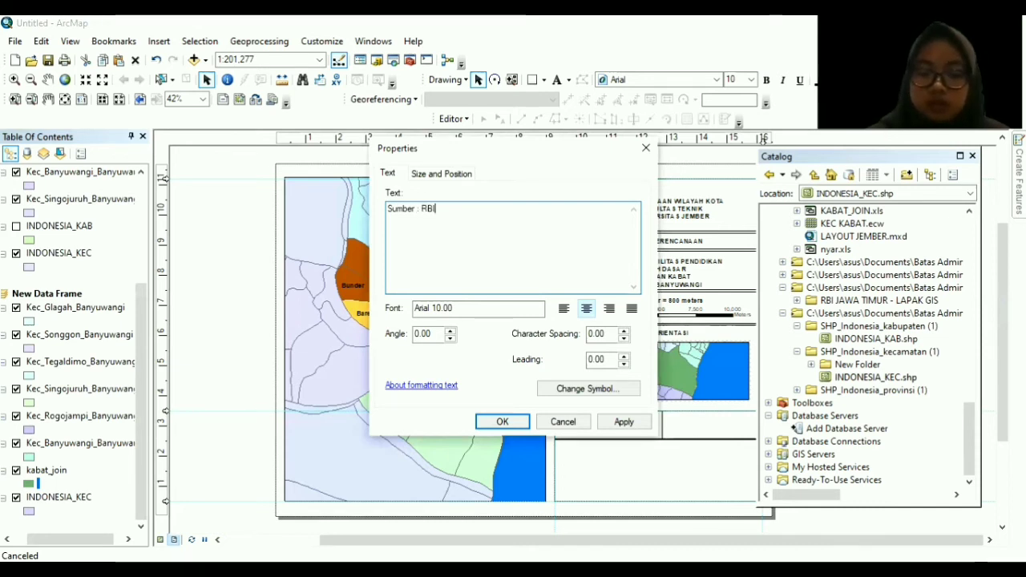
type(" Wilayah")
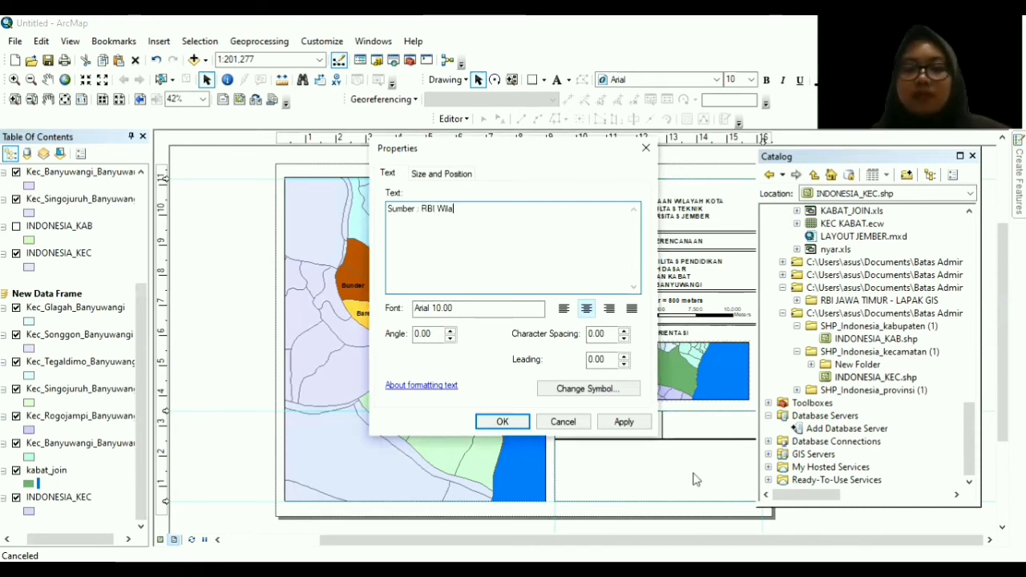
Format the "Sumber : RBI Wilayah" text as bold Arial size 16.
left_click(617, 388)
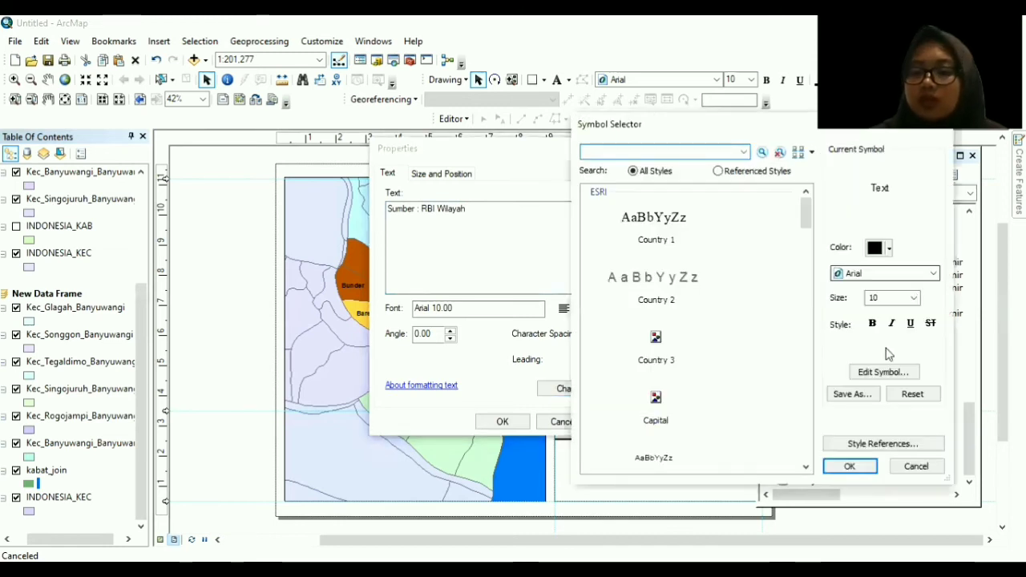
left_click(914, 299)
left_click(881, 351)
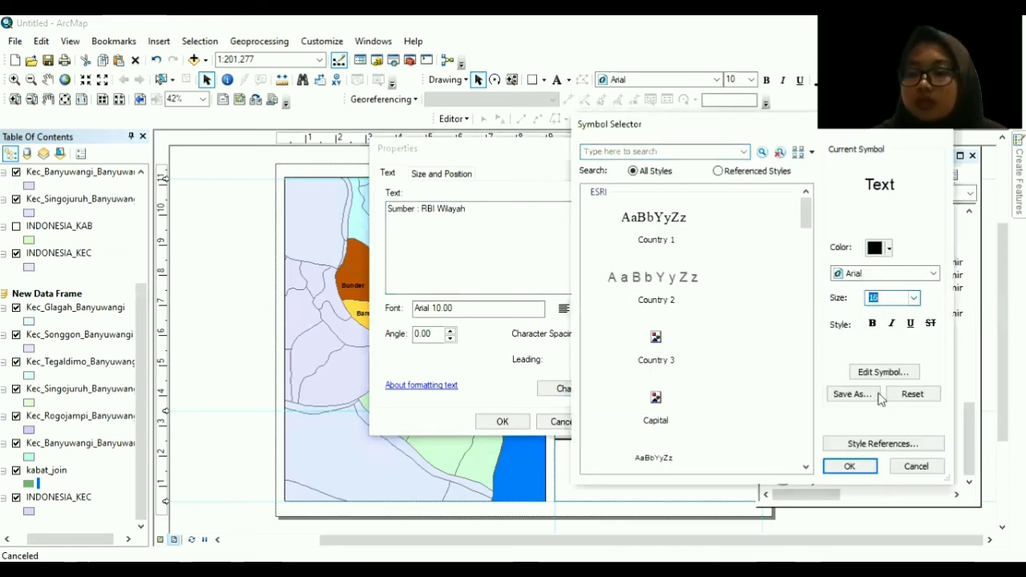
key("ctrl+b")
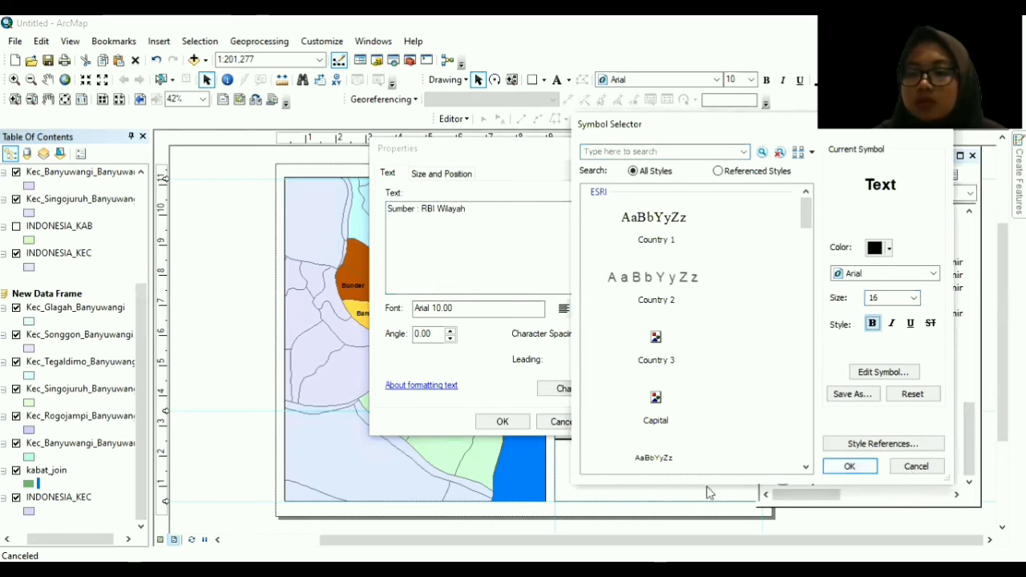
key("Return")
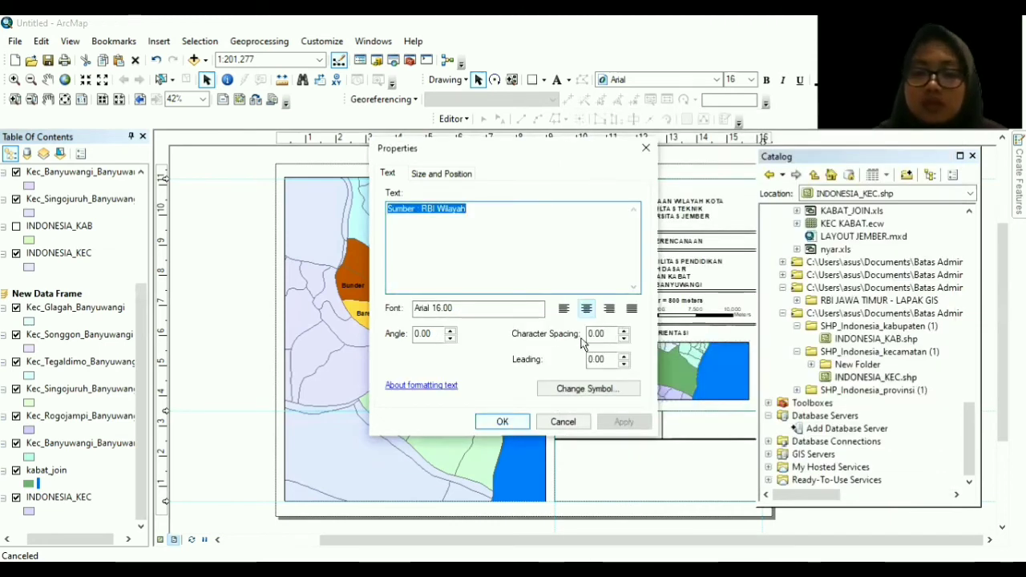
key("Return")
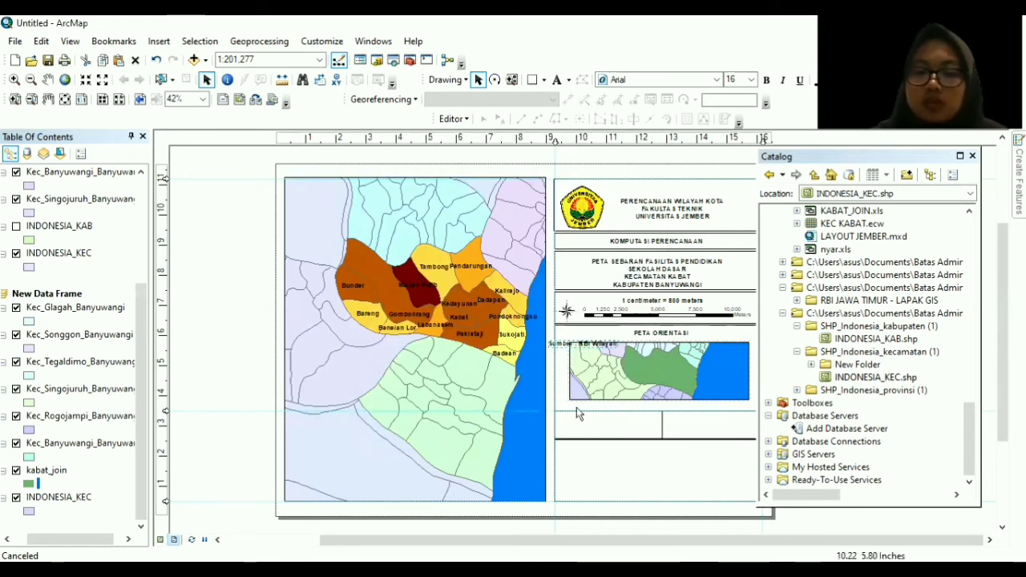
Place the source text inside the left cell of the two-cell row below the inset map.
left_click_drag(577, 413, 587, 425)
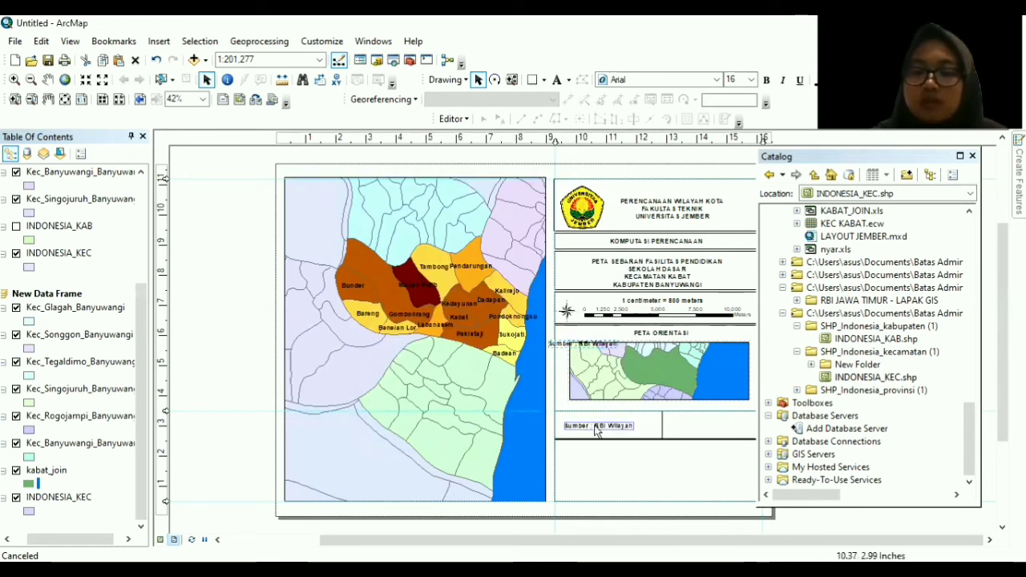
key("ctrl+z")
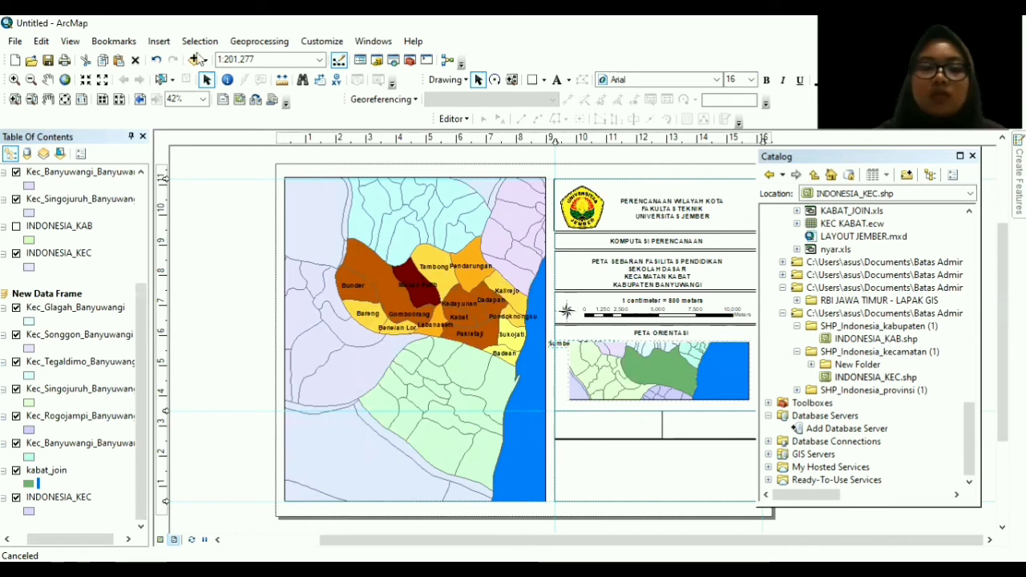
key("ctrl+y")
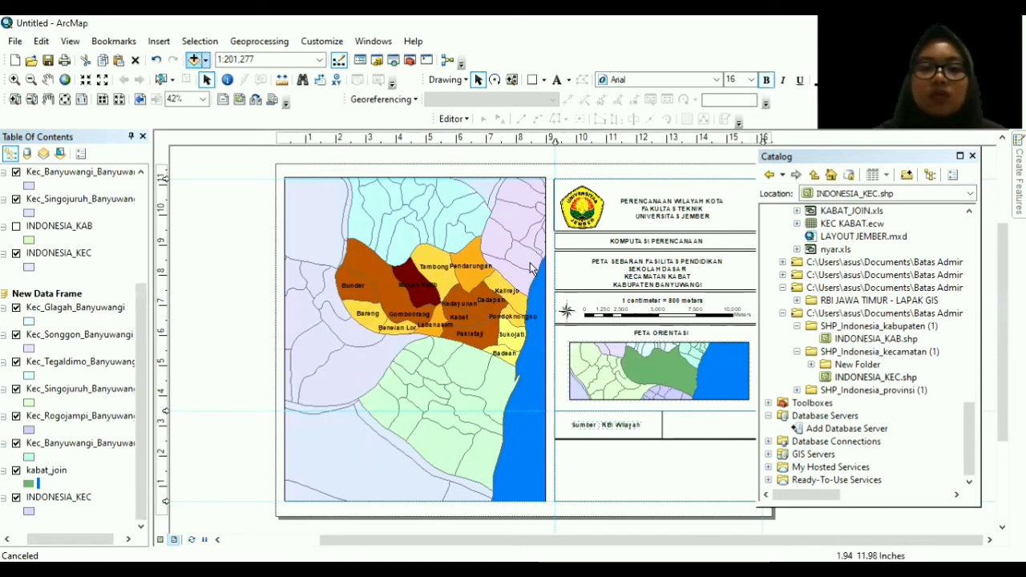
Insert another layout text element and enter "Datum : WGS 84" as its first line.
left_click(160, 42)
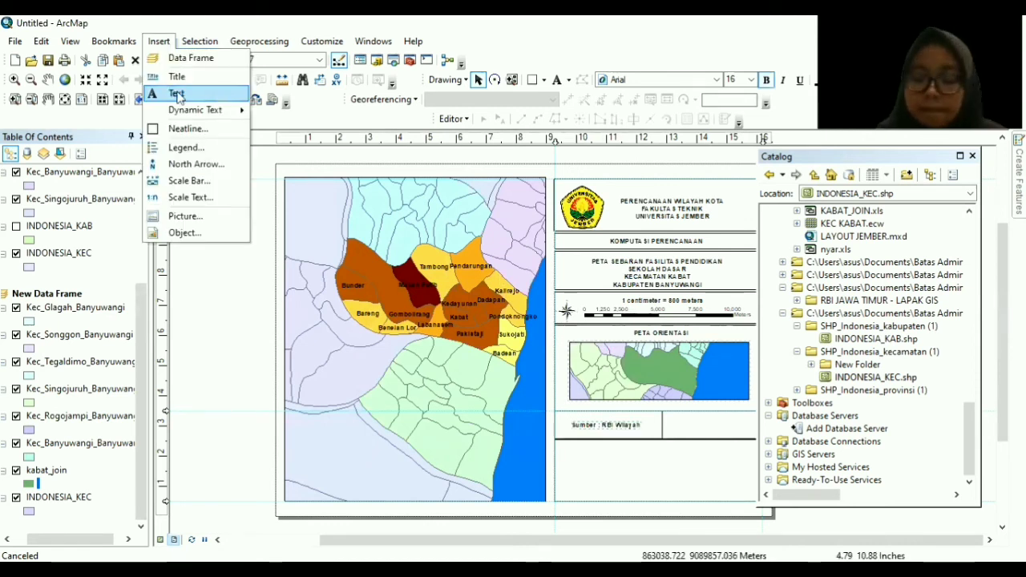
left_click(178, 96)
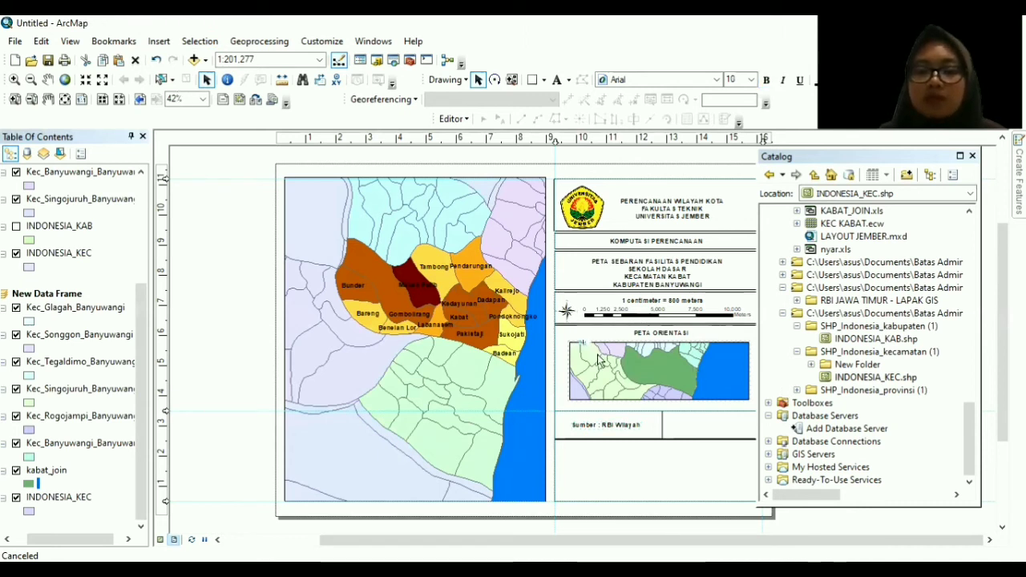
left_click(654, 470)
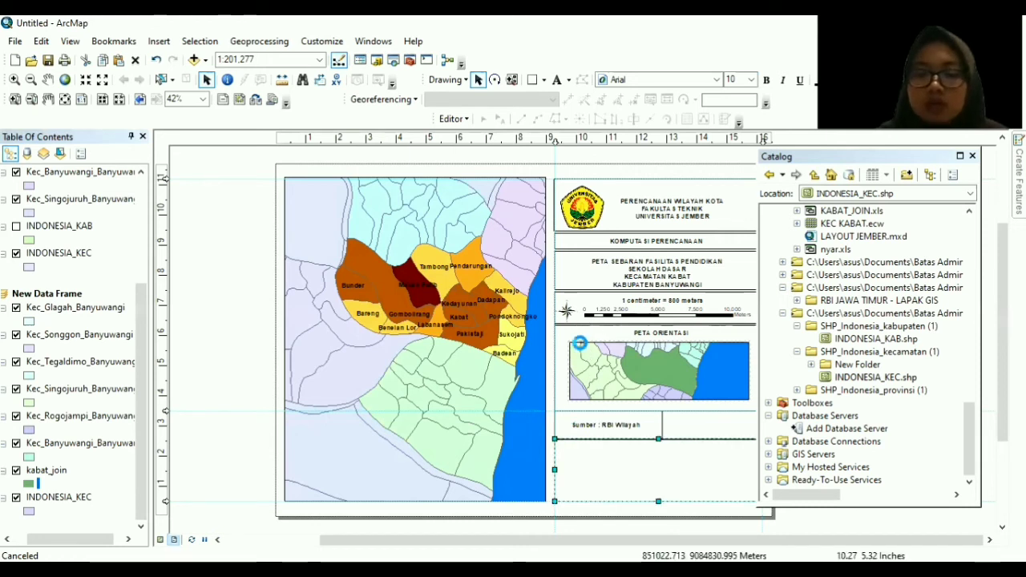
key("Delete")
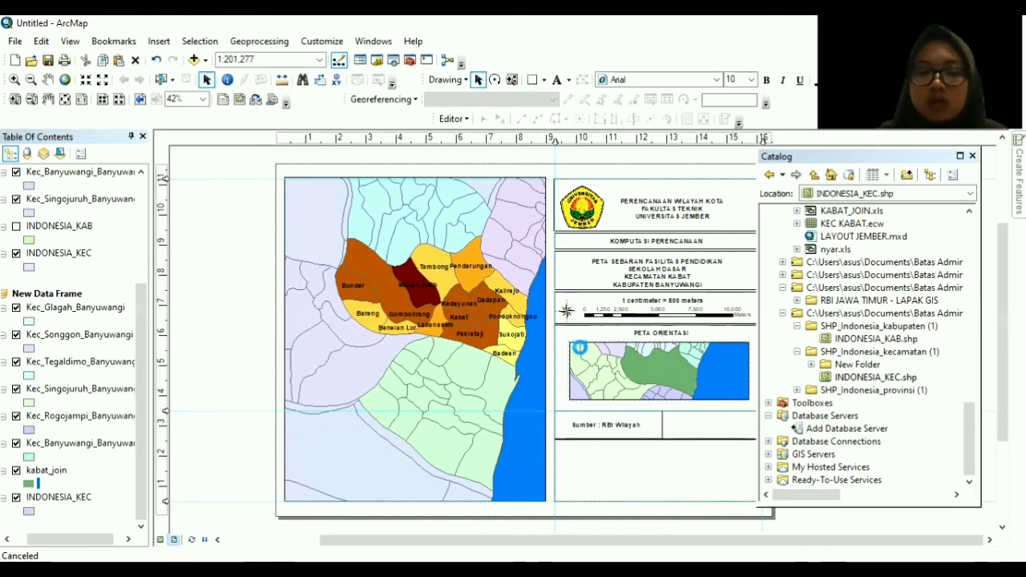
left_click(501, 270)
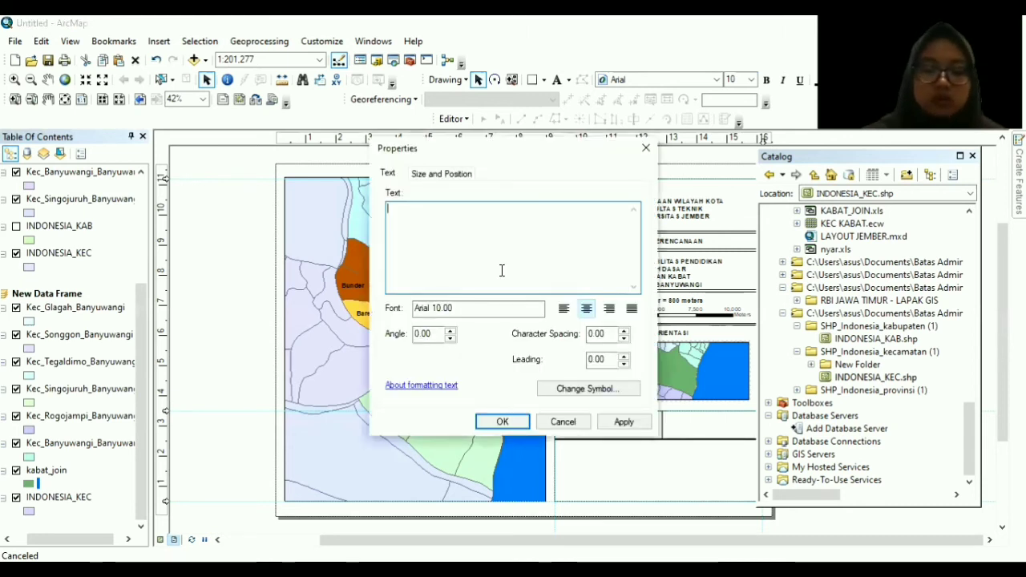
type("Dat")
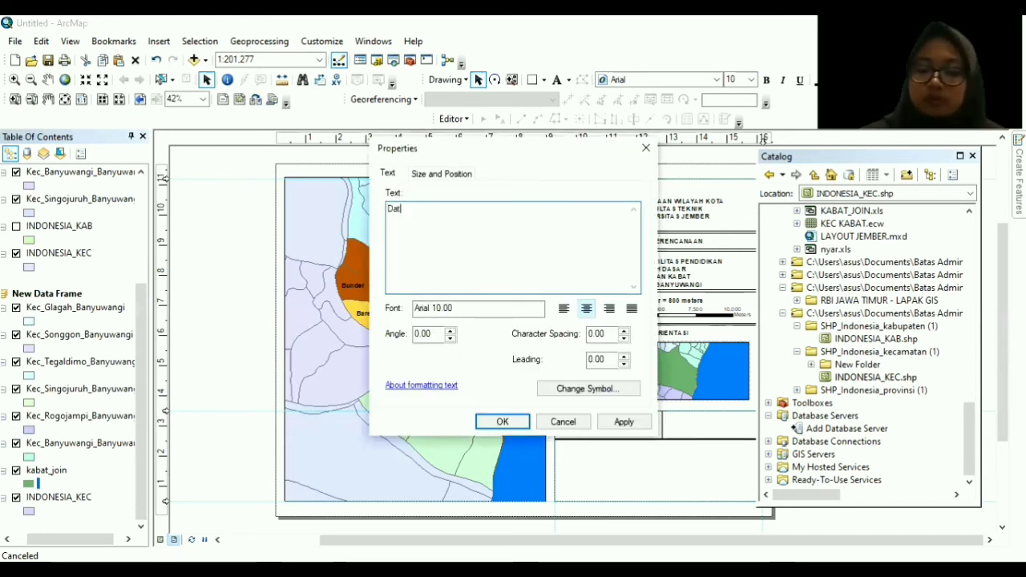
type("um : ")
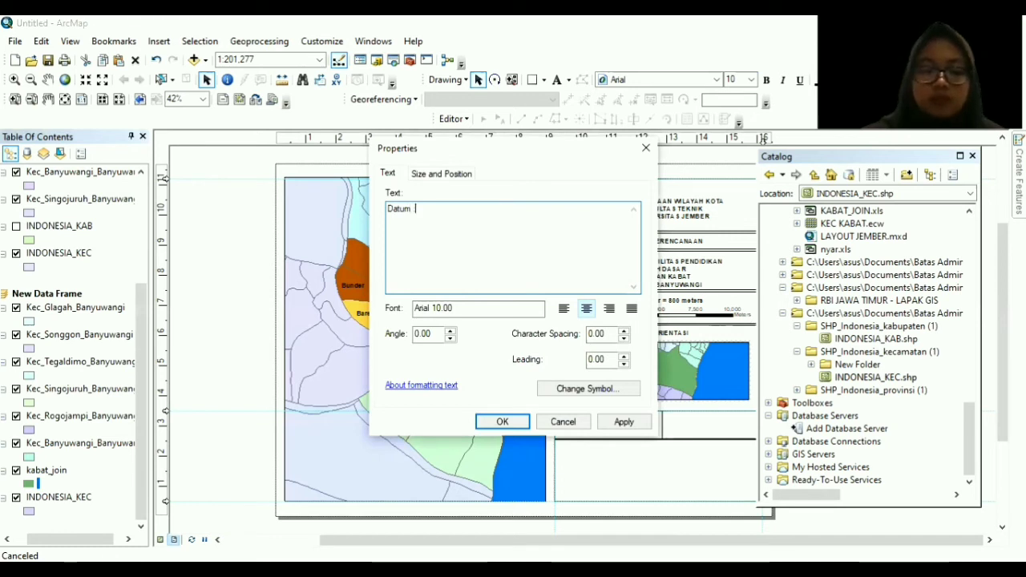
type("WGS ")
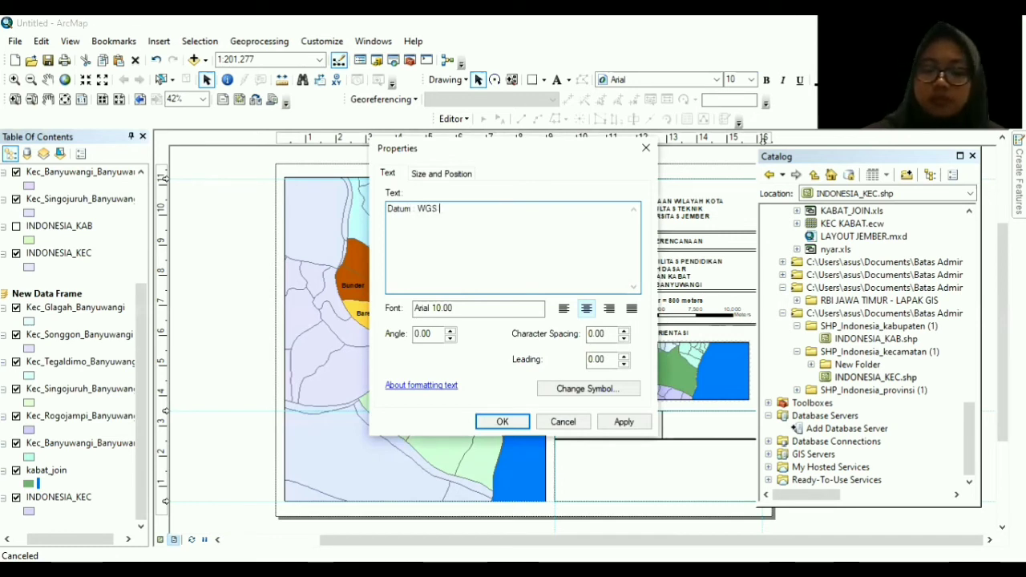
type("84 ")
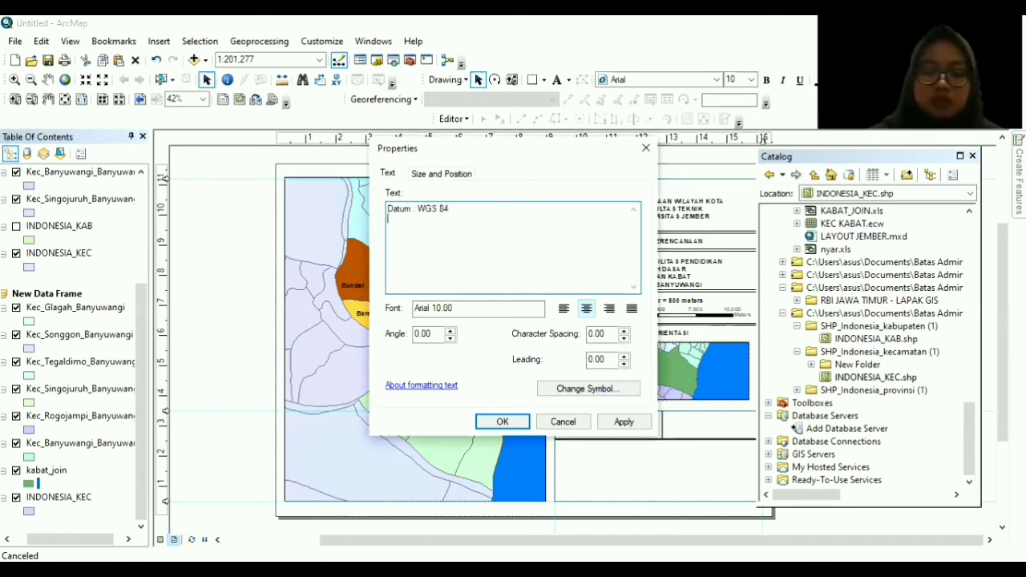
Add the lines "Zona : Selatan 50" and "Sistem Grid : Grid Geografi" below the datum line.
type("Zona ")
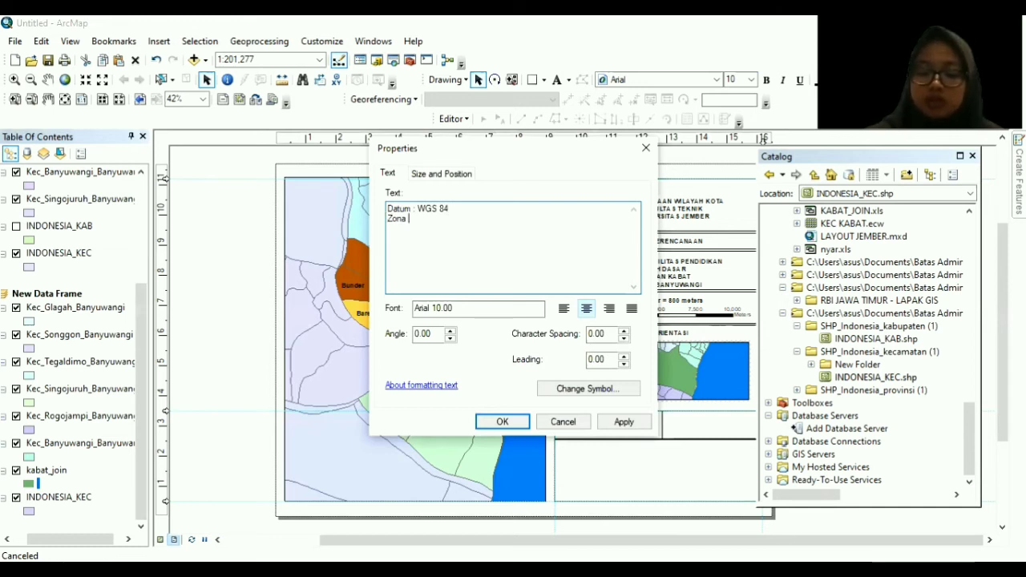
type(": Selat")
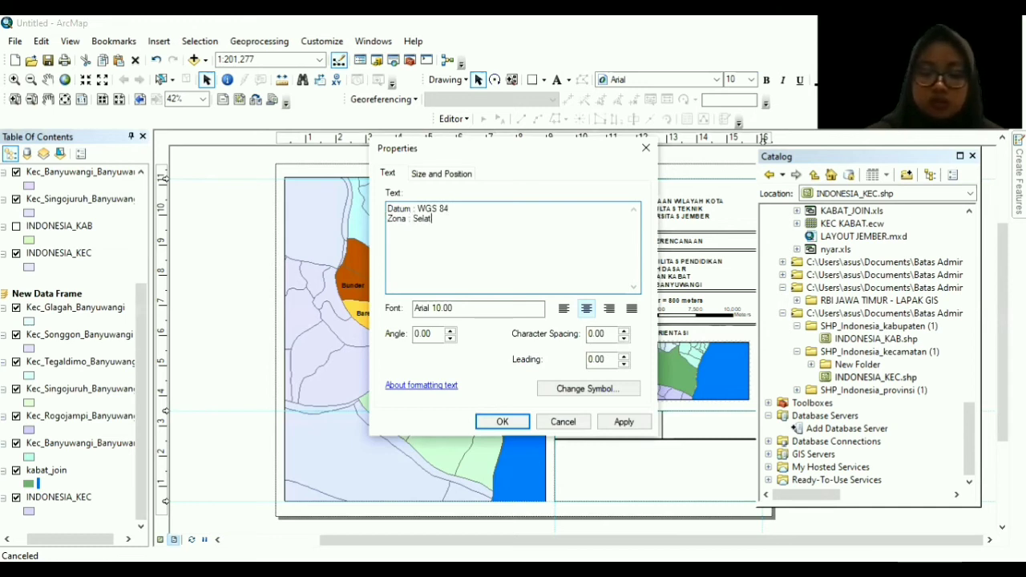
type("an ")
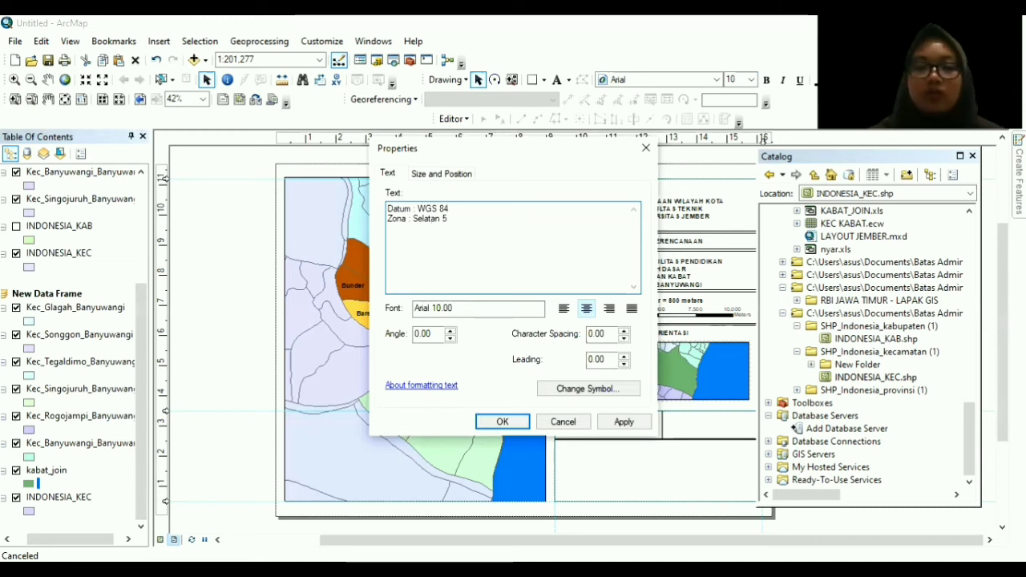
type("50")
key("Return")
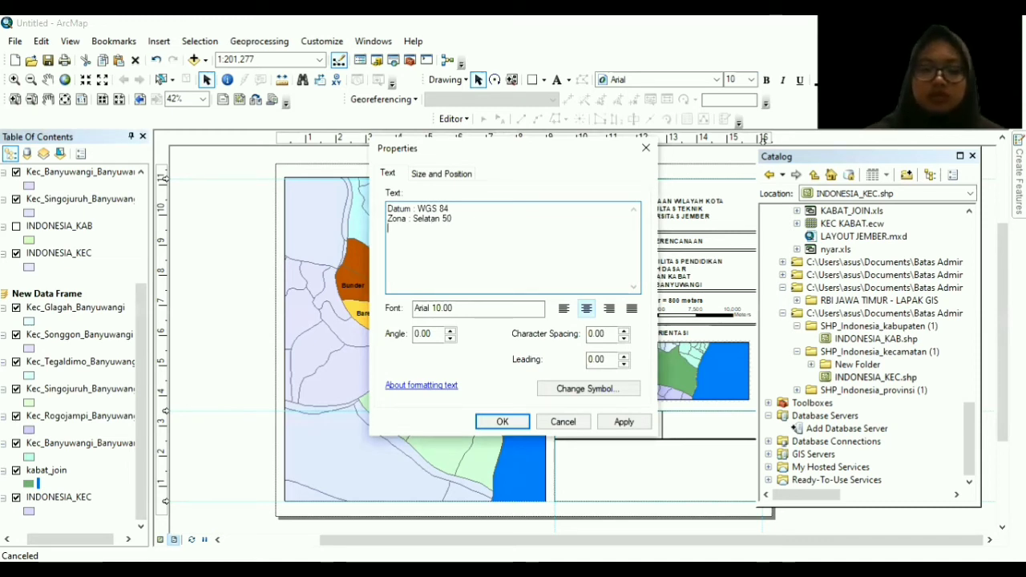
type("Sistem ")
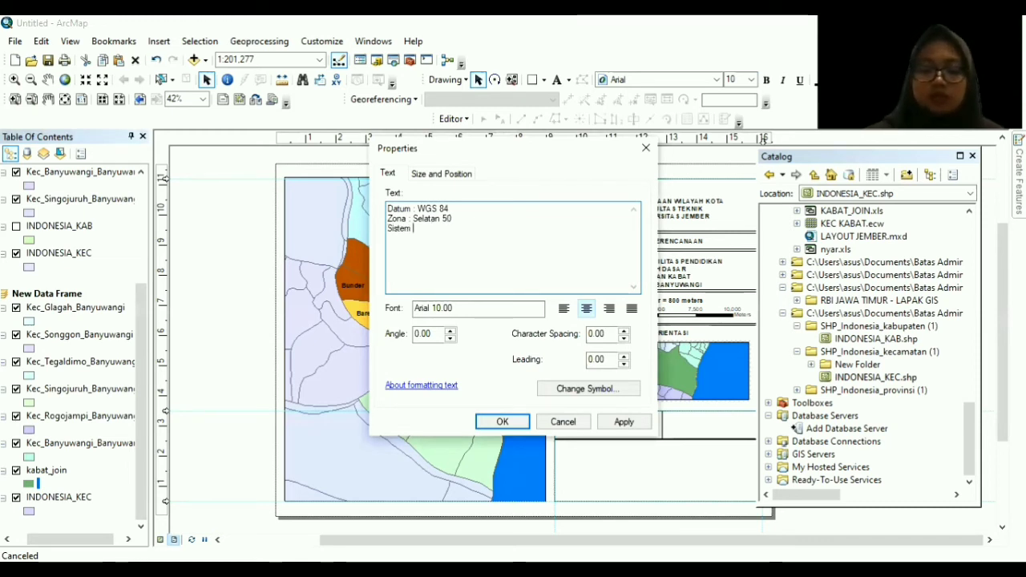
type("Grid : ")
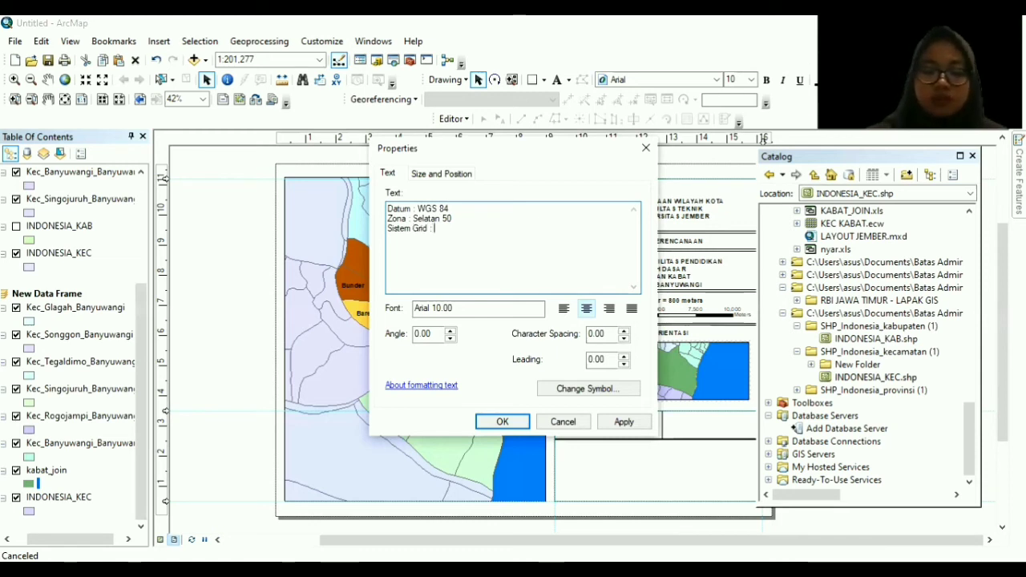
type("Gri")
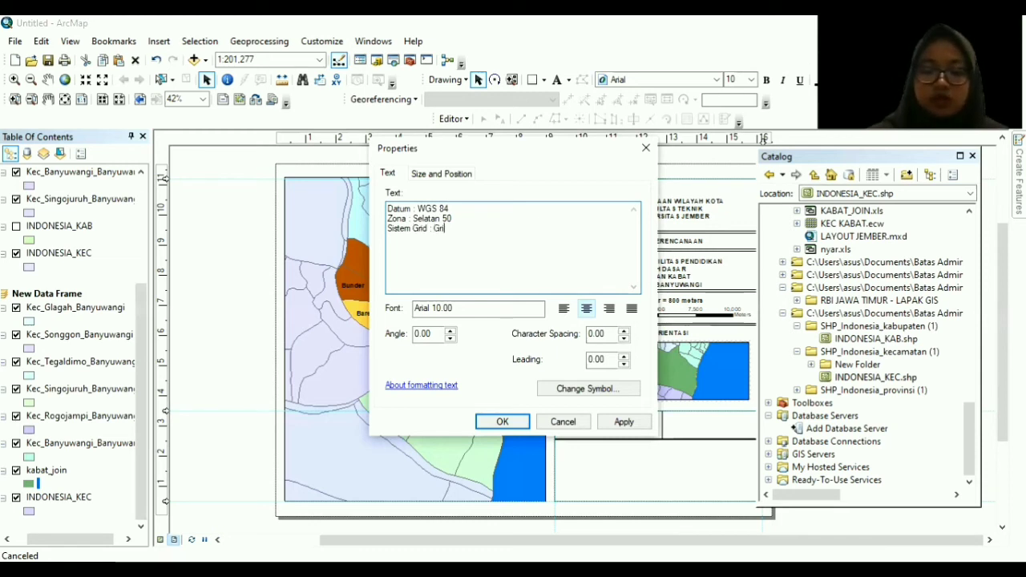
type("d Geografi")
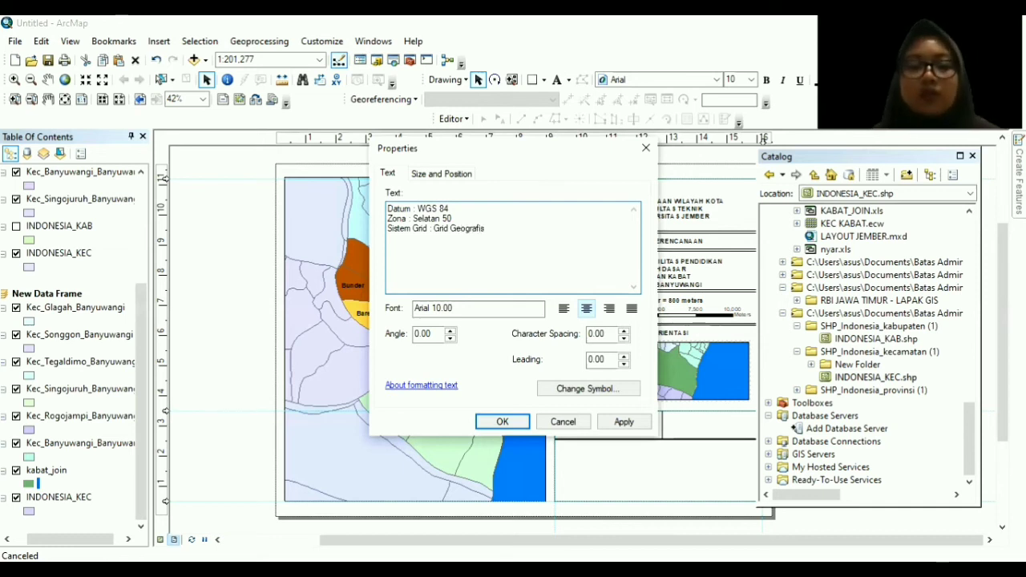
Format the datum text as bold Arial size 14 and place it in the right cell beside the source text.
left_click(596, 393)
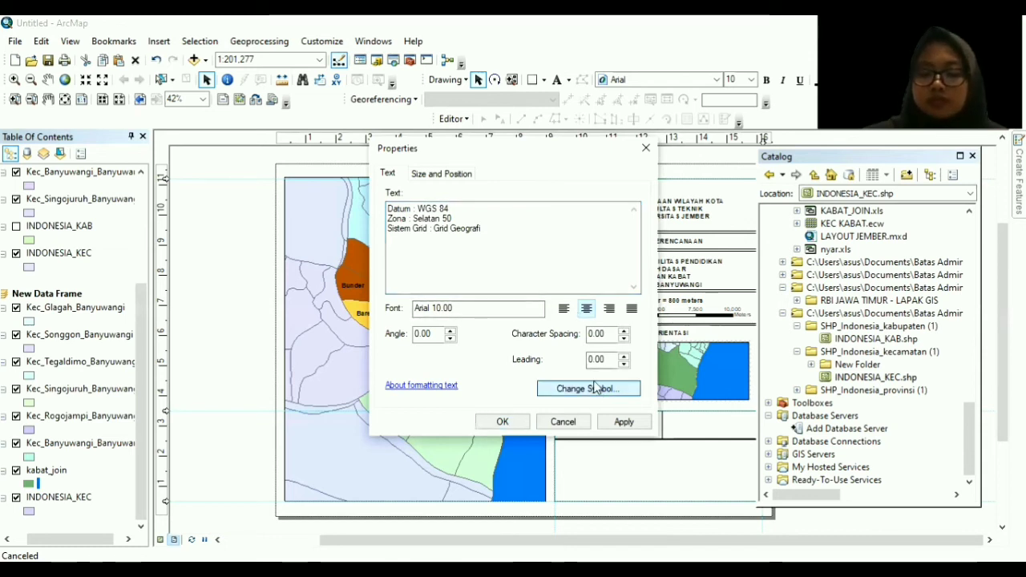
left_click(914, 298)
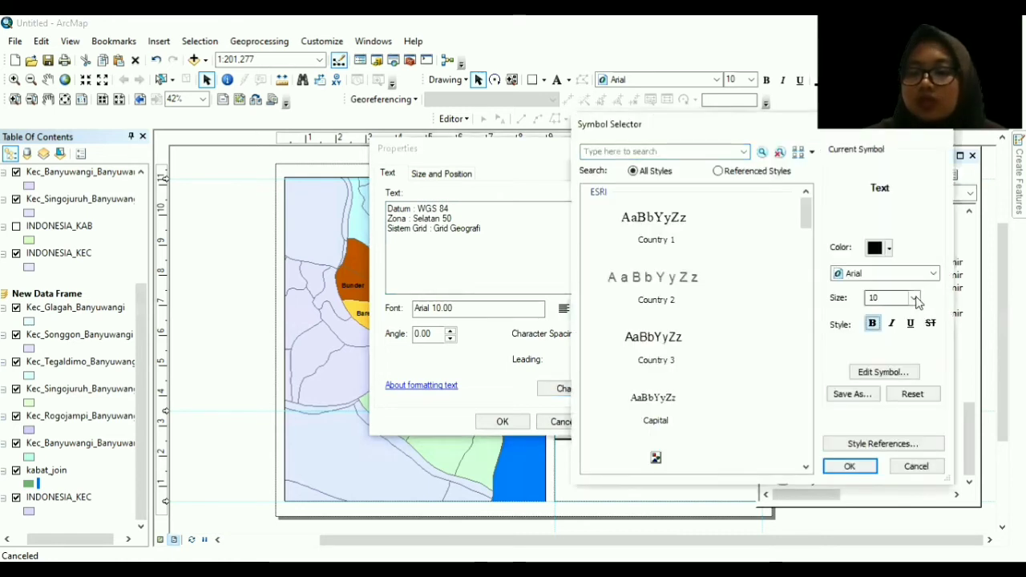
left_click(895, 343)
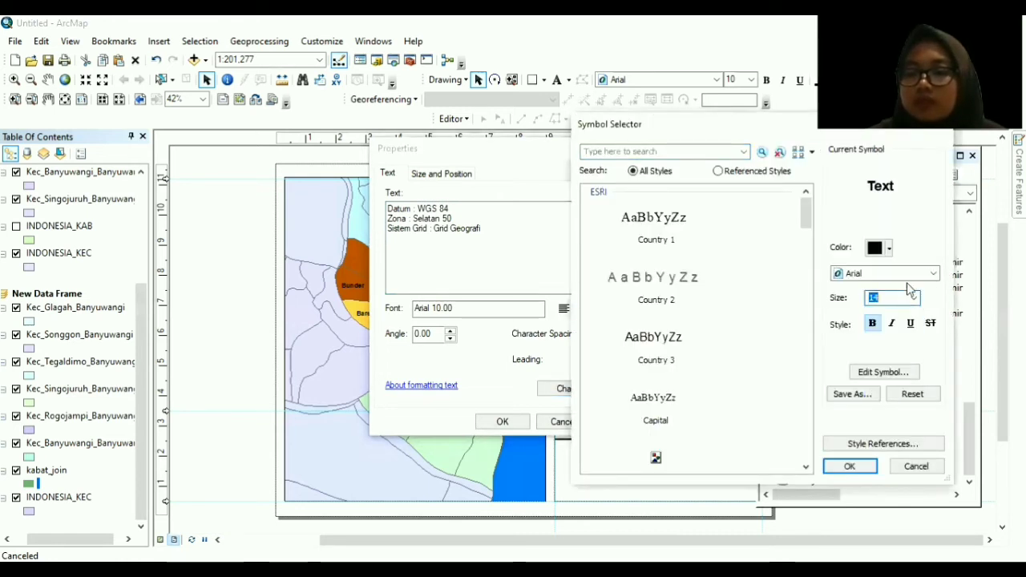
left_click_drag(772, 124, 463, 131)
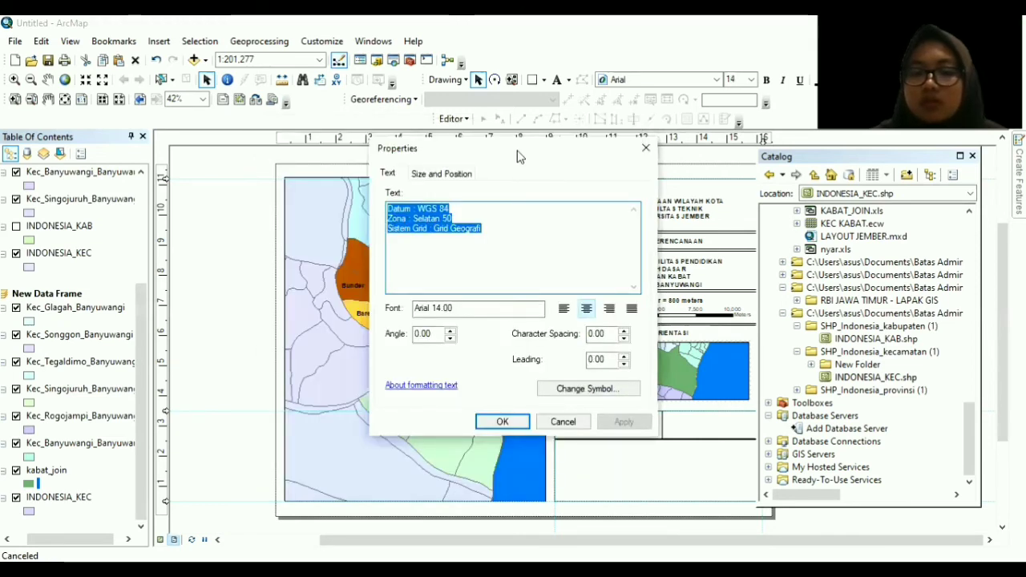
left_click_drag(517, 156, 354, 162)
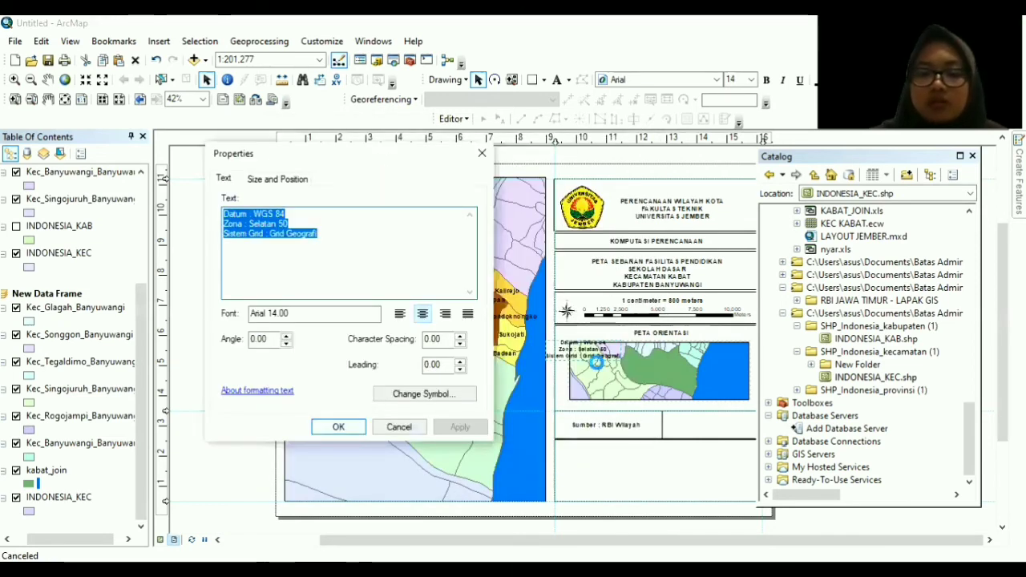
key("Return")
left_click_drag(610, 348, 709, 428)
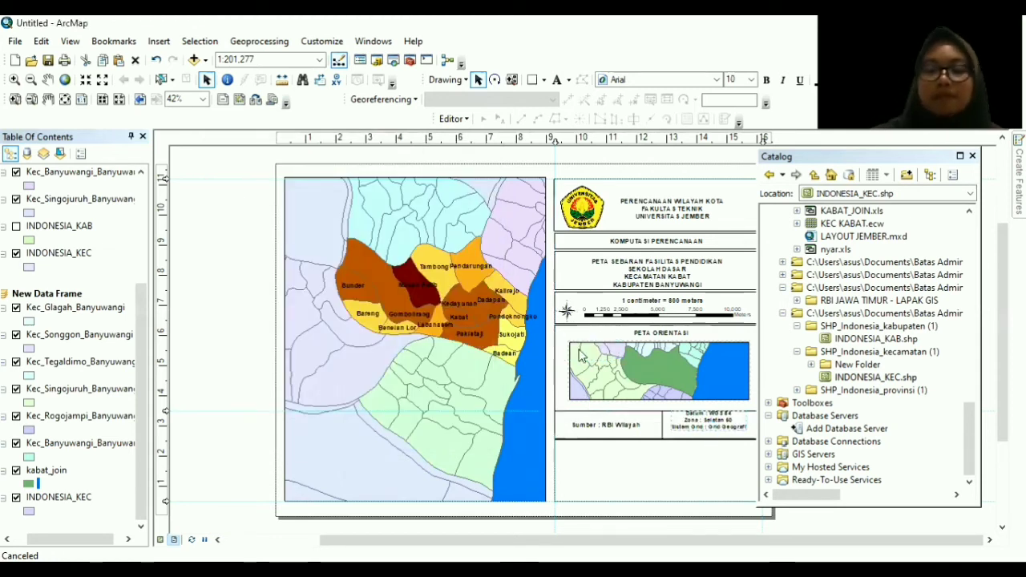
Left-align the three-line datum text and shift it to the left edge of its cell.
double_click(709, 422)
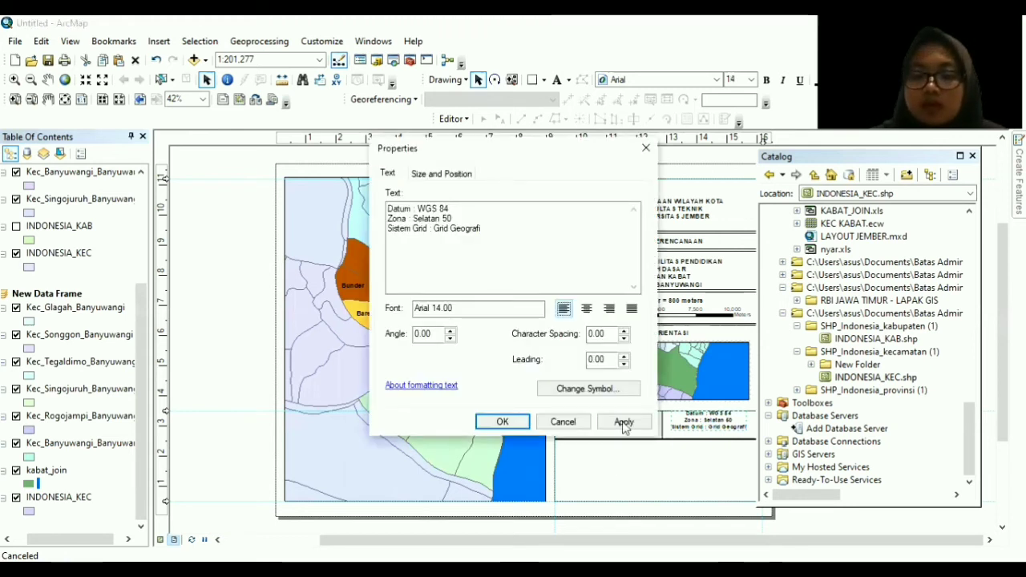
left_click(520, 428)
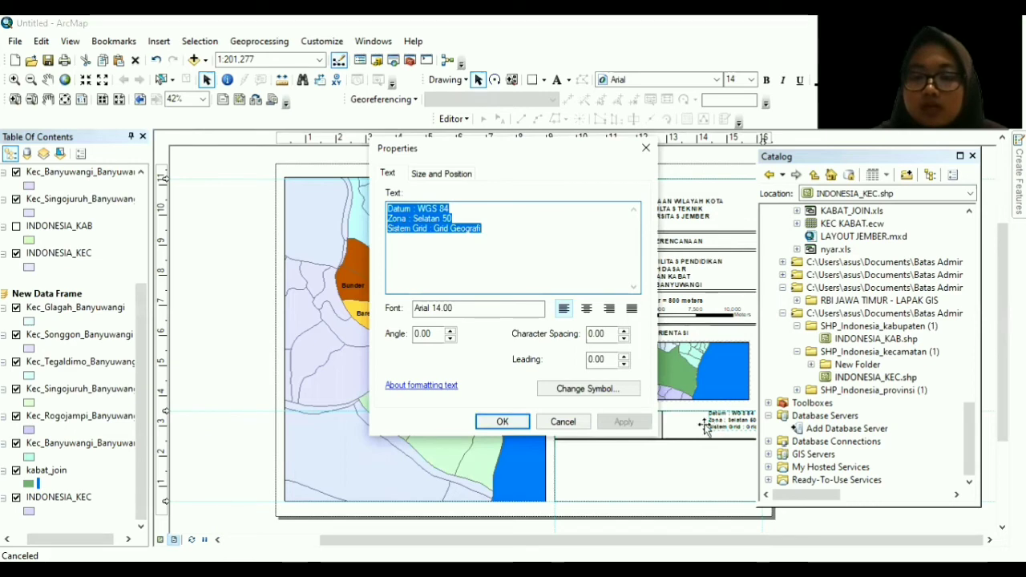
key("Return")
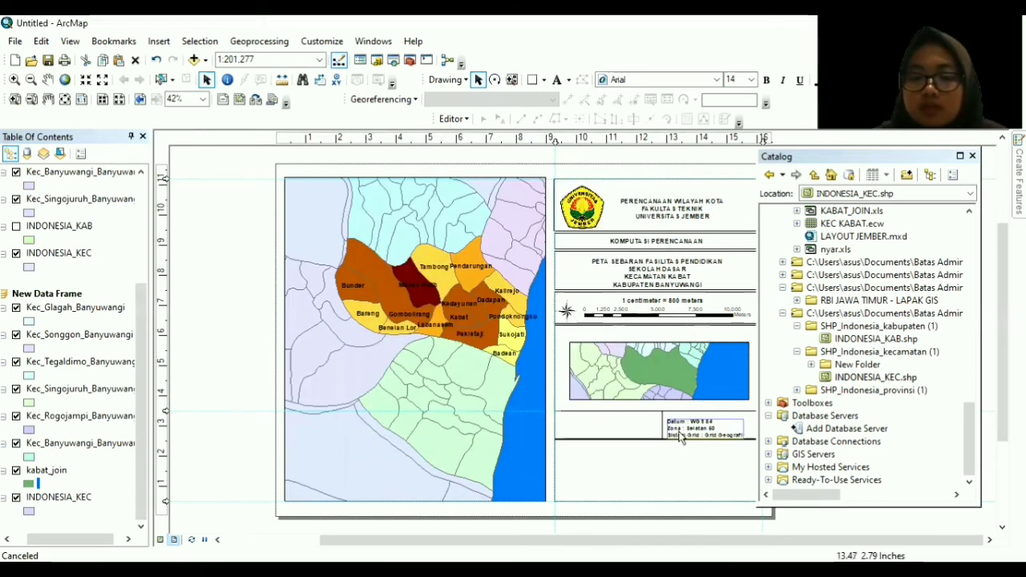
key("ctrl+b")
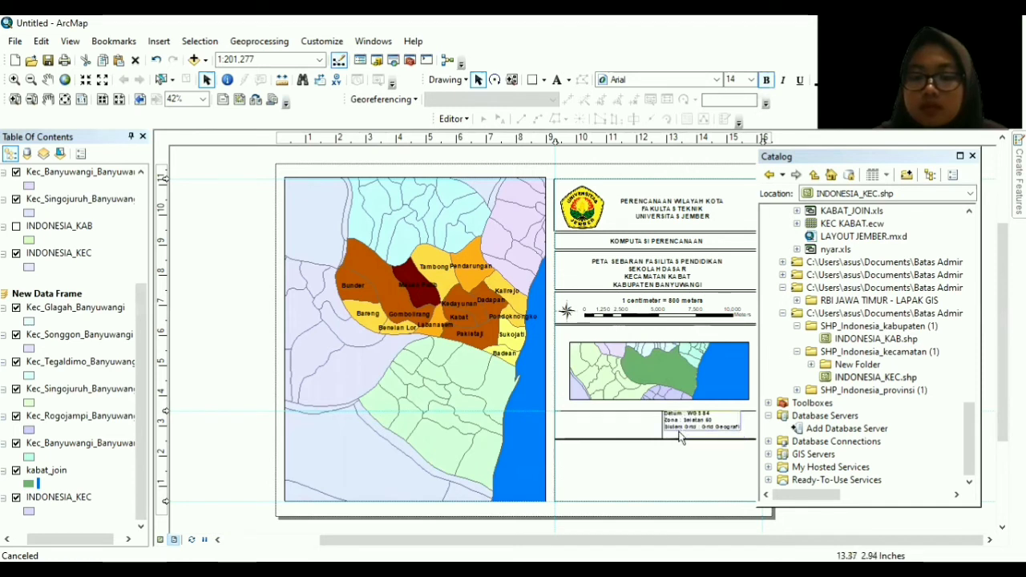
Adjust the vertical position of the three-line datum text so that it fits inside the cell beside the source text.
left_click_drag(680, 437, 682, 439)
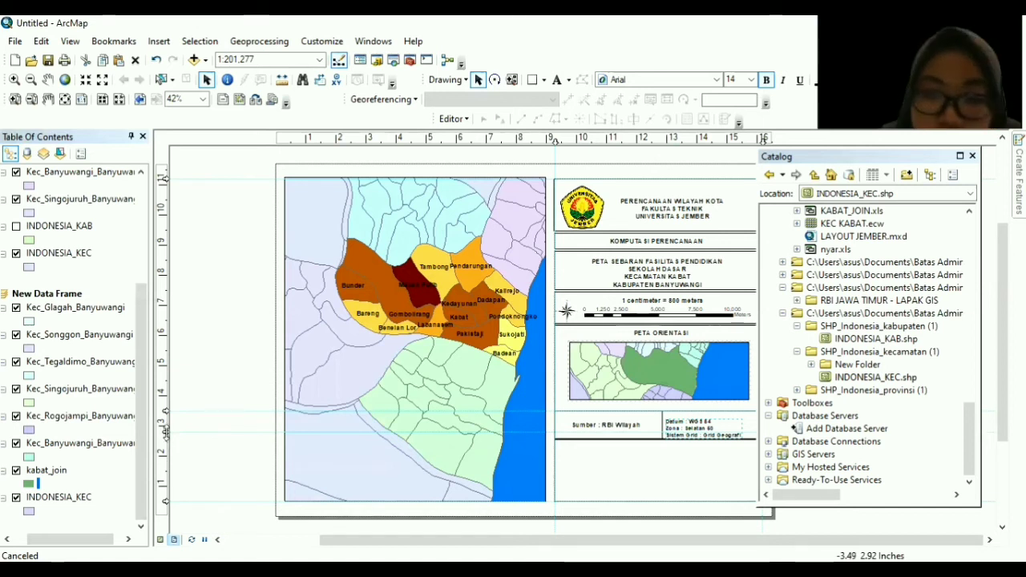
left_click(672, 427)
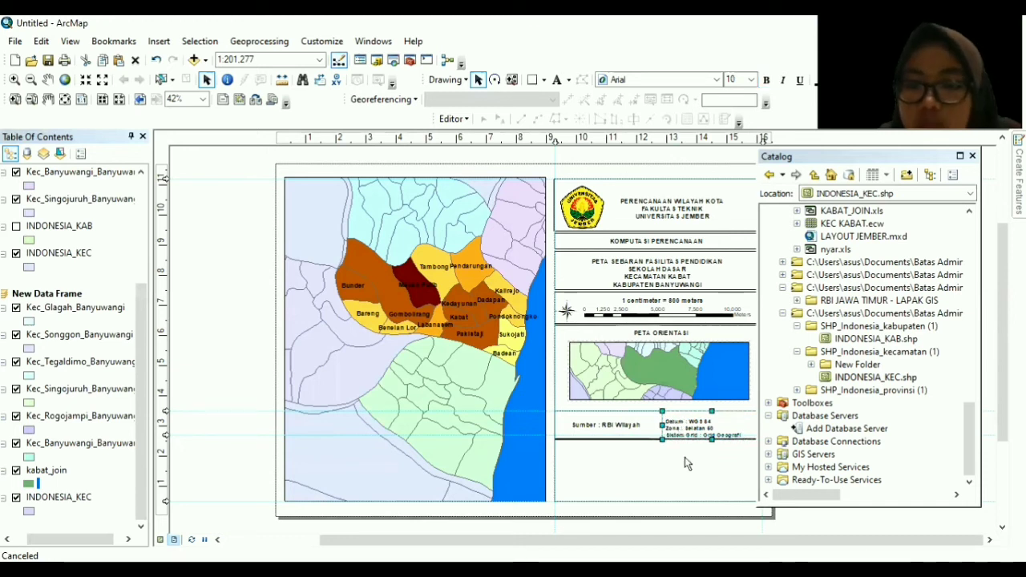
left_click(686, 463)
left_click(688, 430)
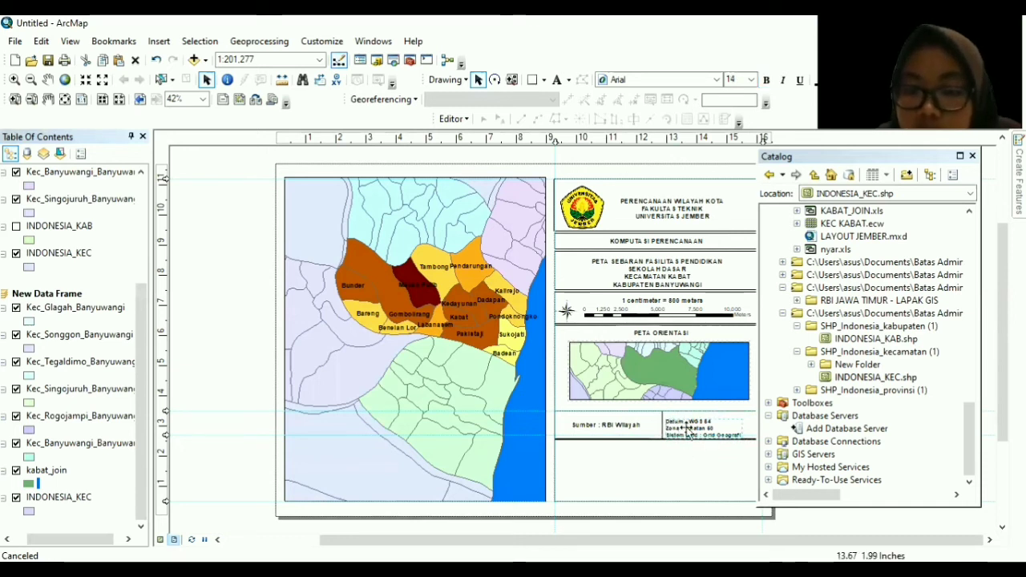
key("ctrl+b")
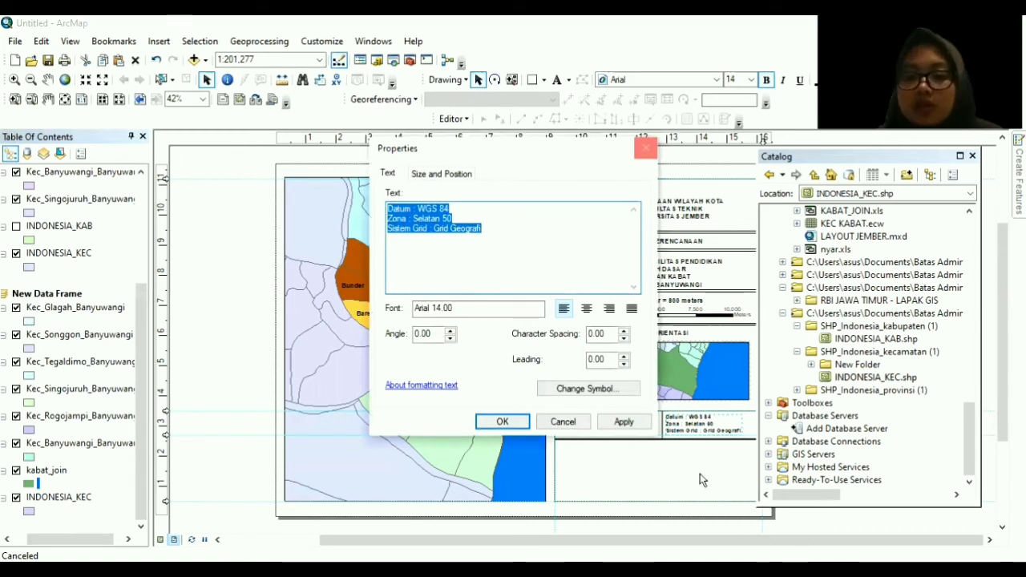
key("Escape")
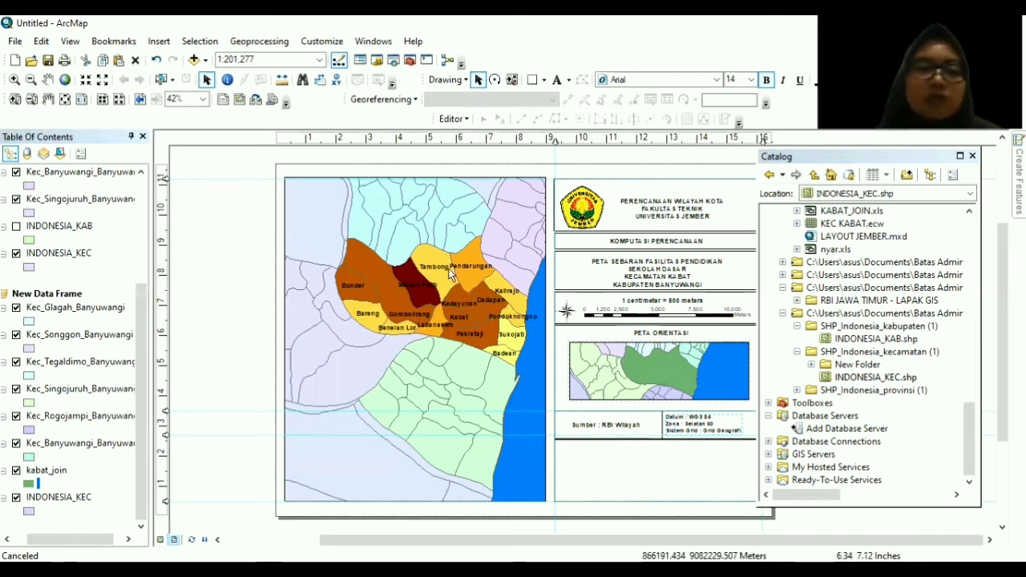
left_click(157, 43)
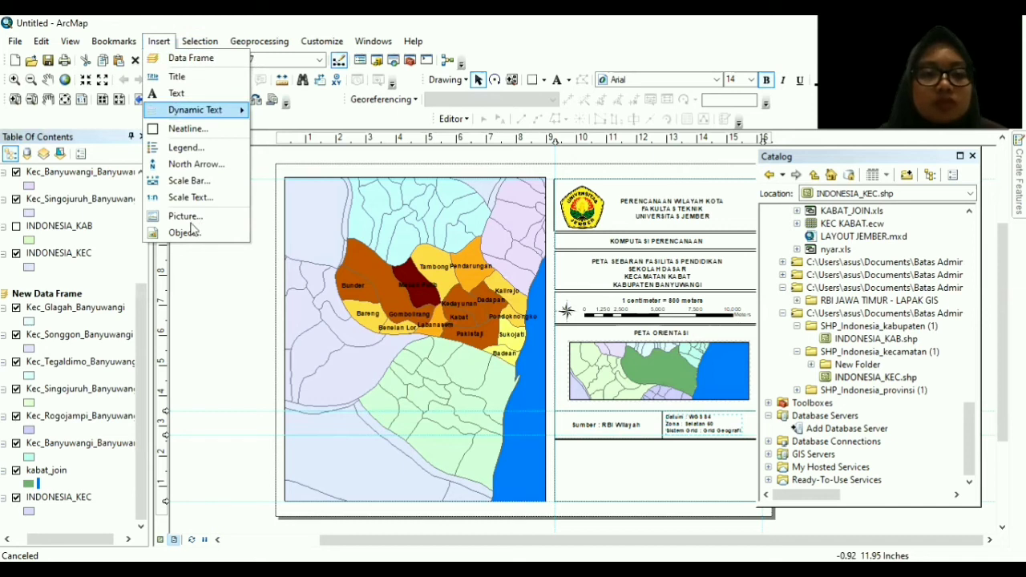
left_click(192, 149)
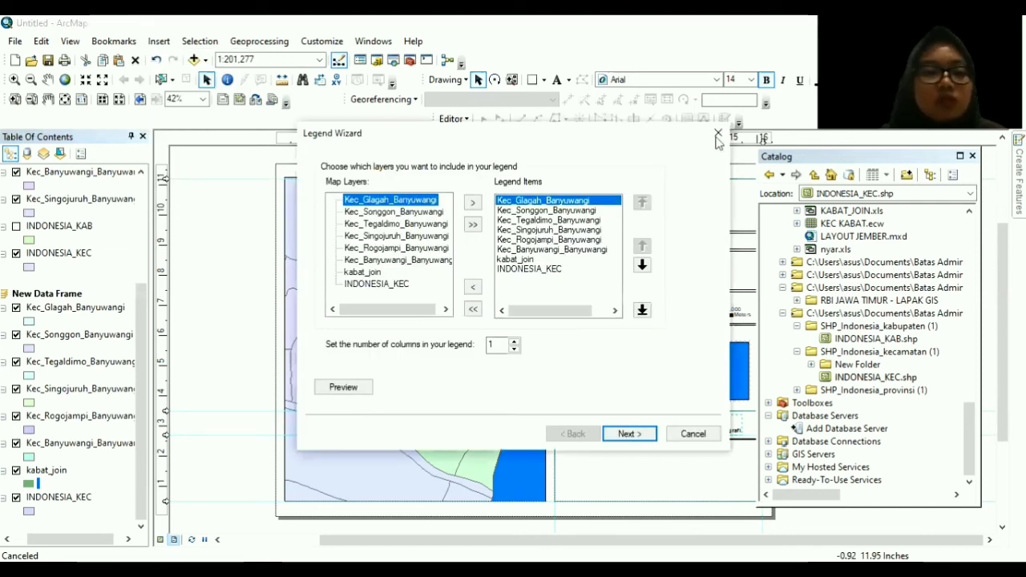
left_click(718, 136)
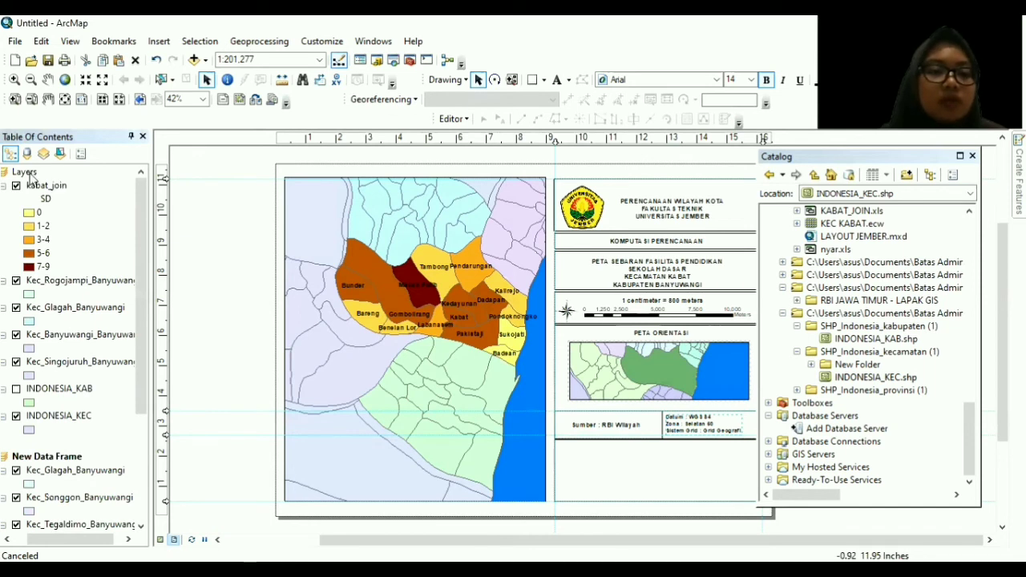
Activate the Layers data frame and start a legend for it with kabat_join as the only legend item.
right_click(29, 175)
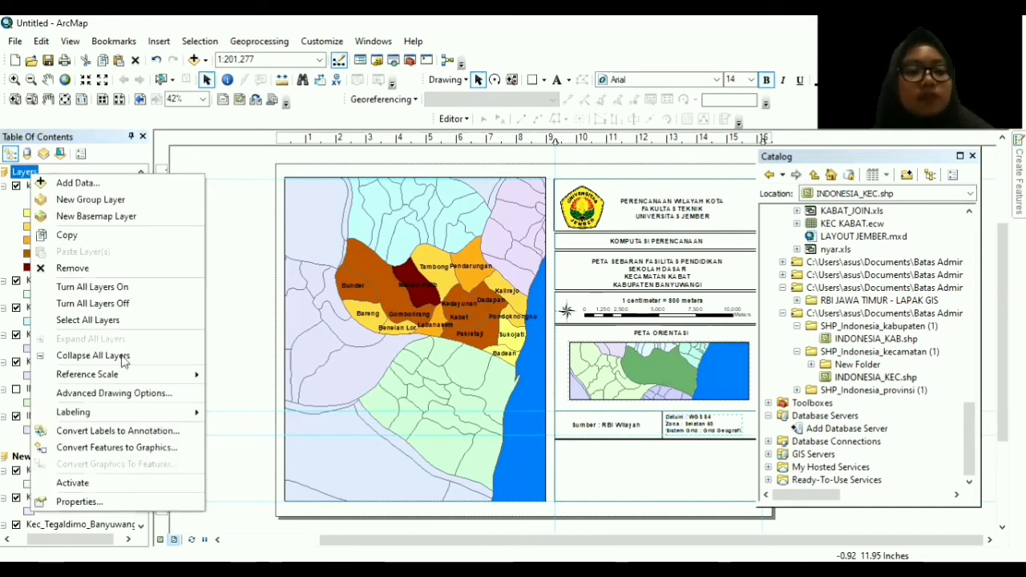
left_click(147, 21)
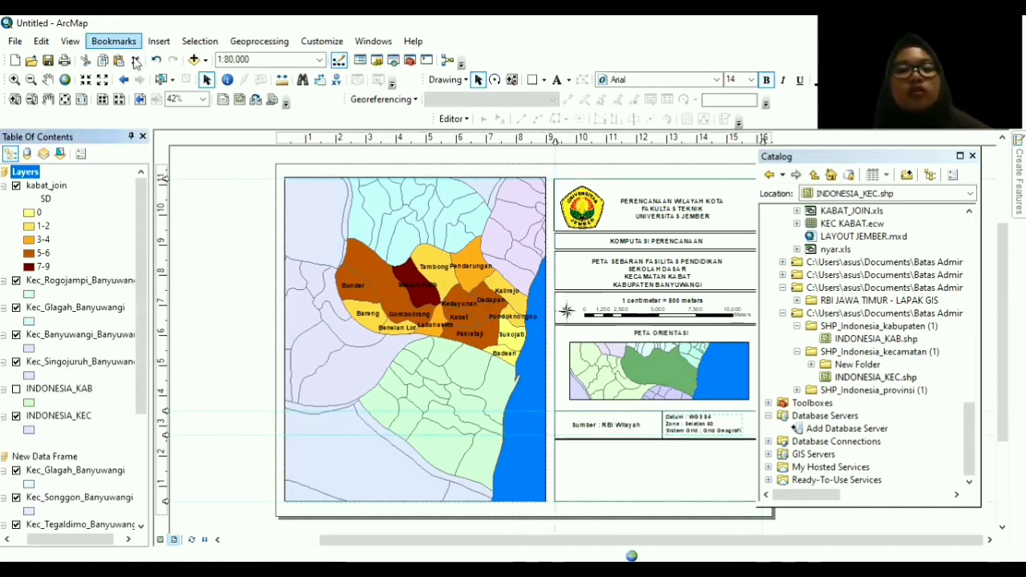
left_click(161, 42)
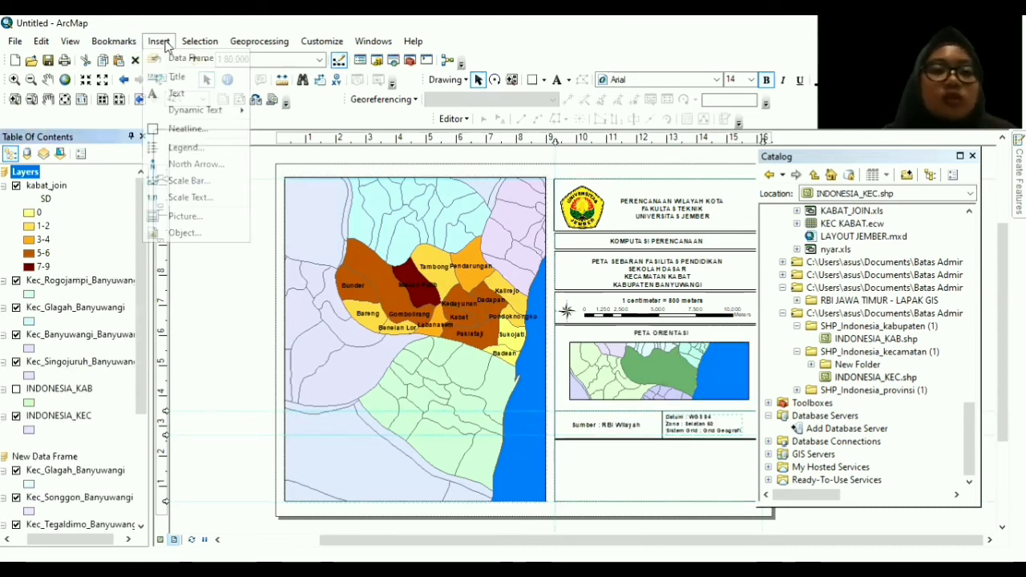
left_click(197, 148)
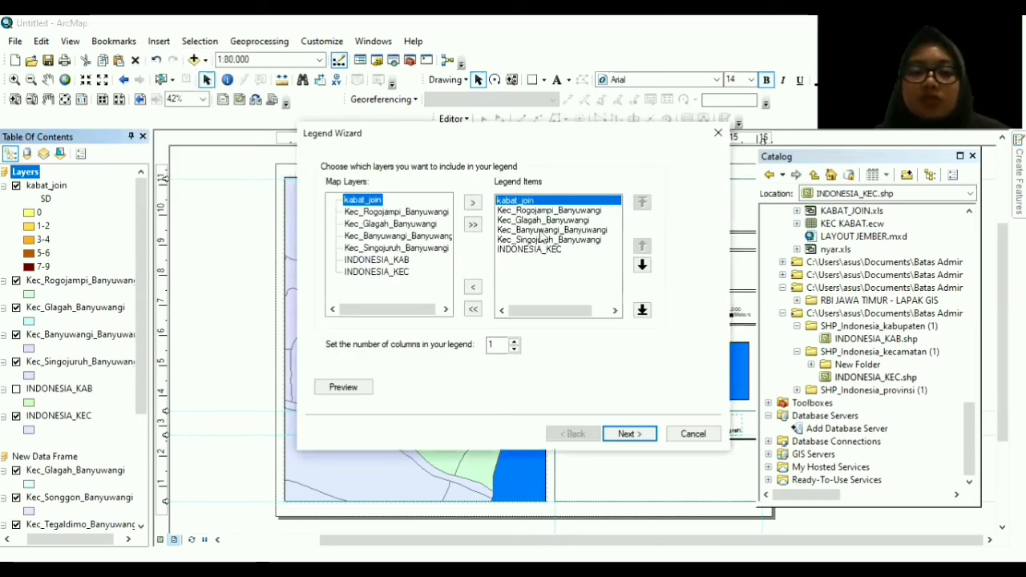
left_click_drag(542, 231, 542, 240)
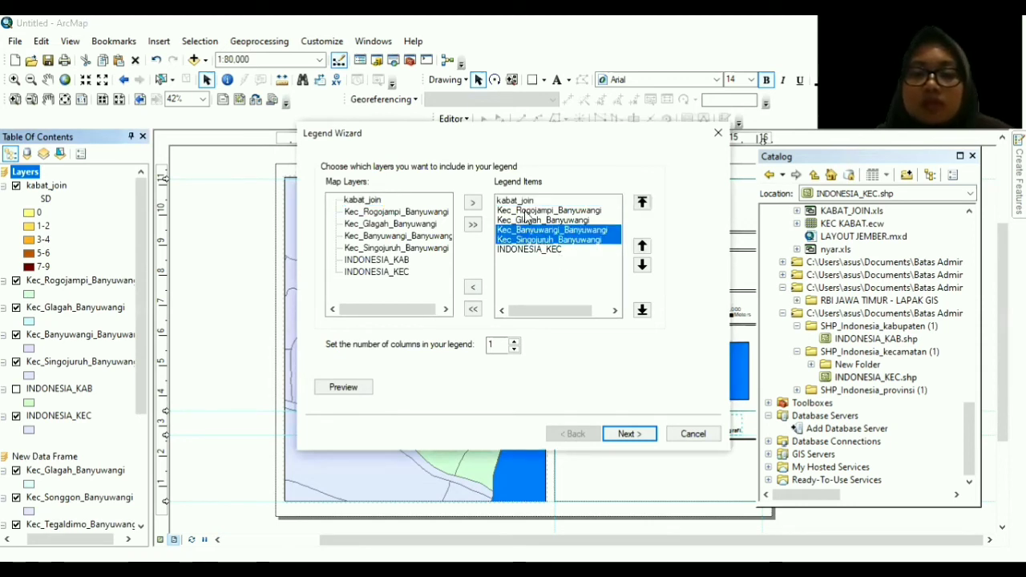
left_click(501, 210)
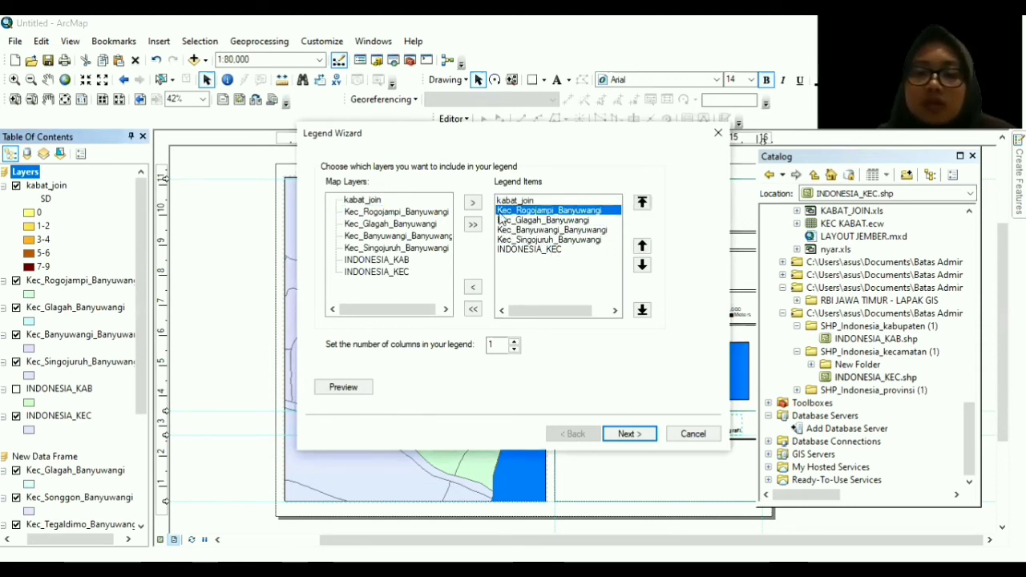
mouse_move(500, 217)
left_mouse_down()
mouse_move(500, 230)
mouse_move(500, 220)
left_mouse_up()
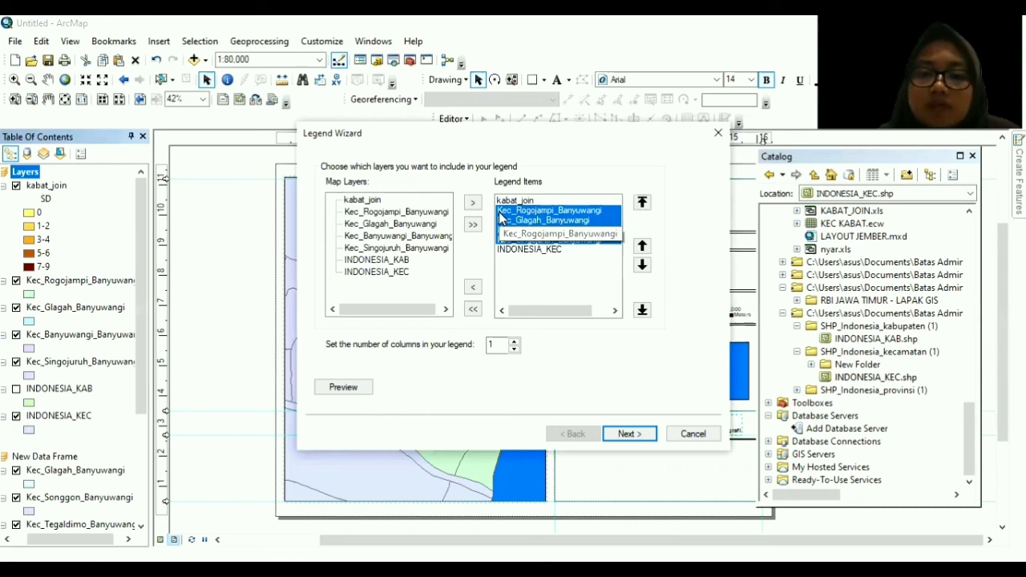
left_click(472, 289)
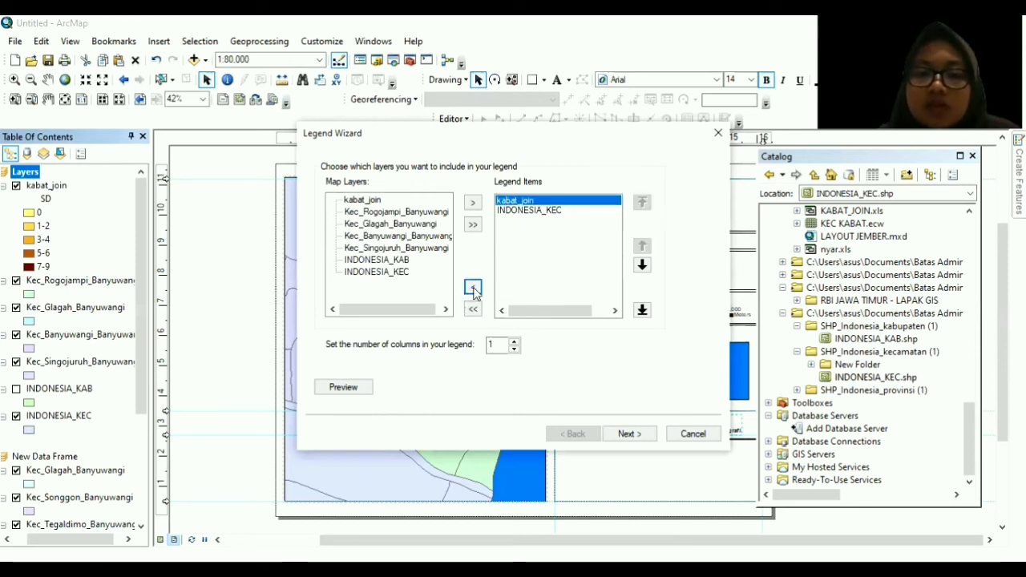
left_click(383, 202)
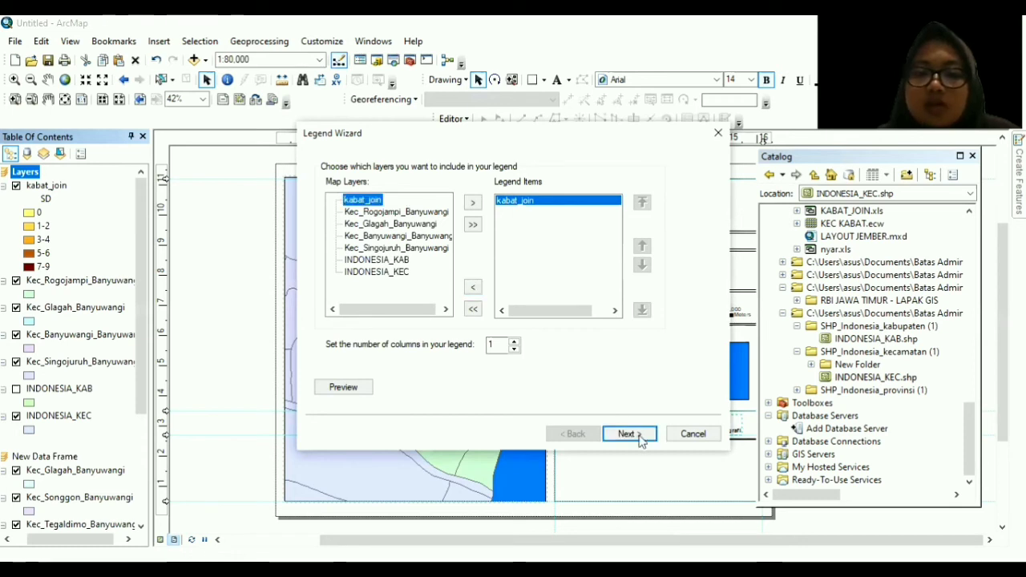
Finish the one-column legend with the default title, frame, patch and spacing settings.
left_click(630, 434)
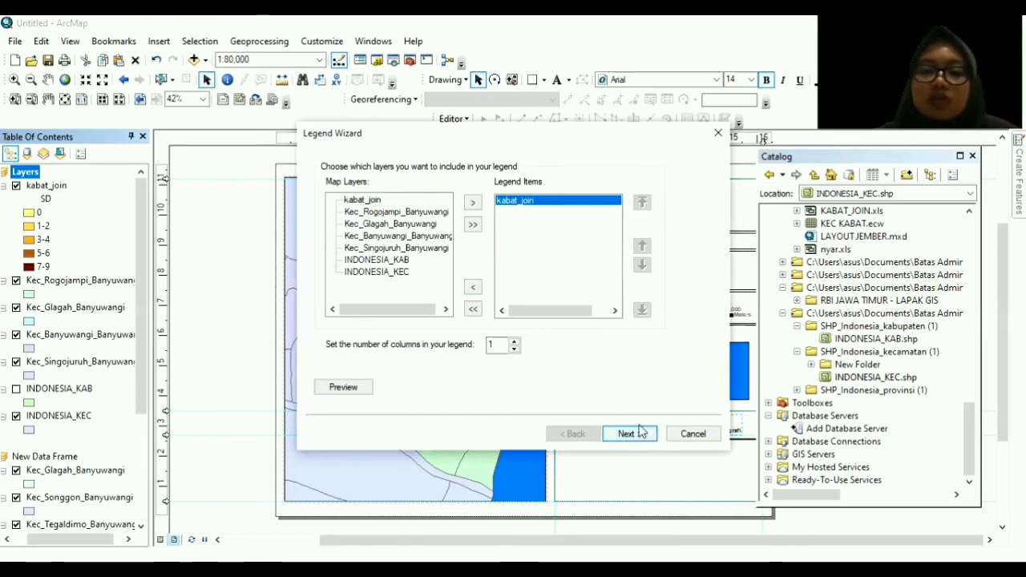
left_click(641, 433)
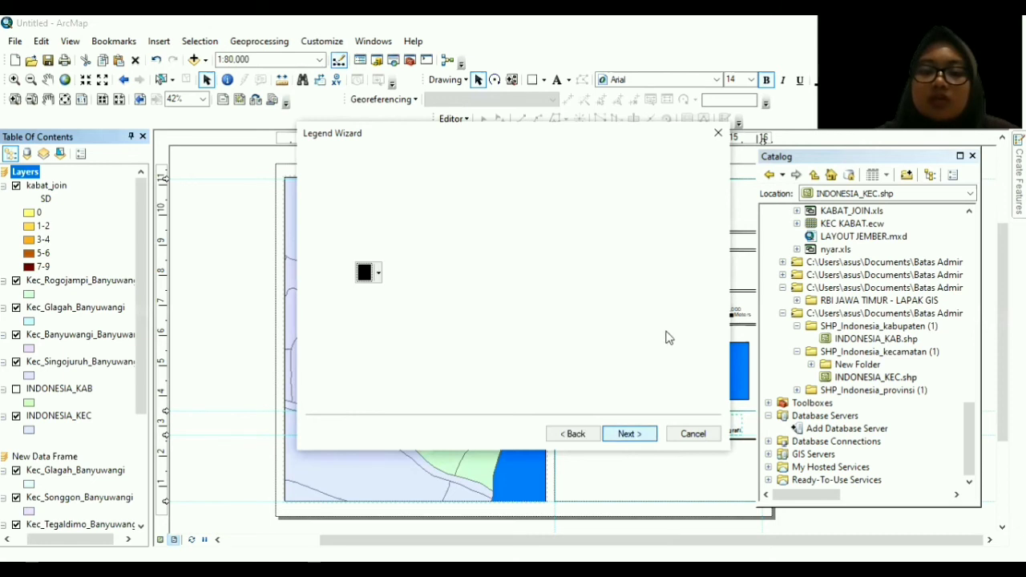
left_click(630, 433)
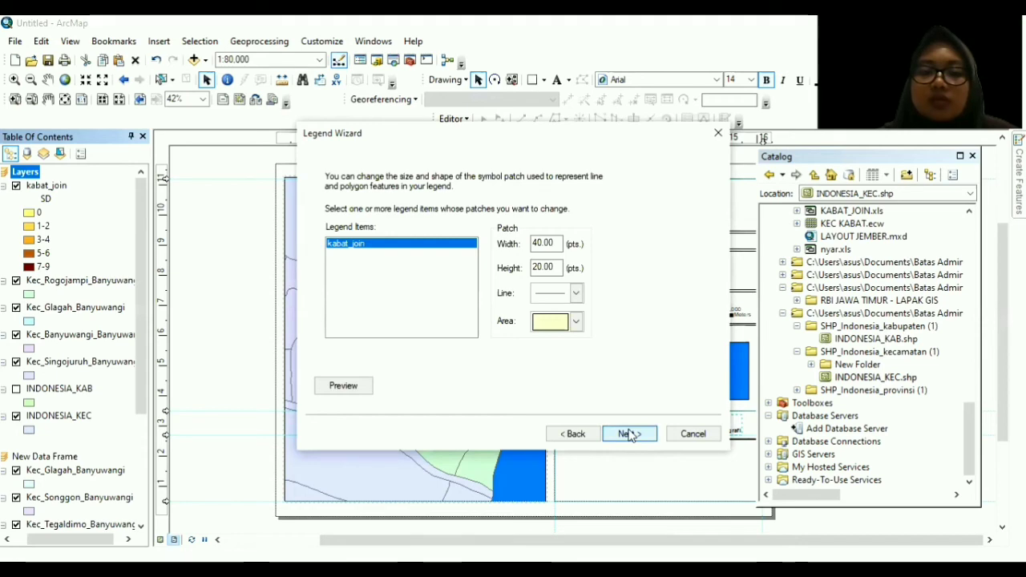
left_click(630, 434)
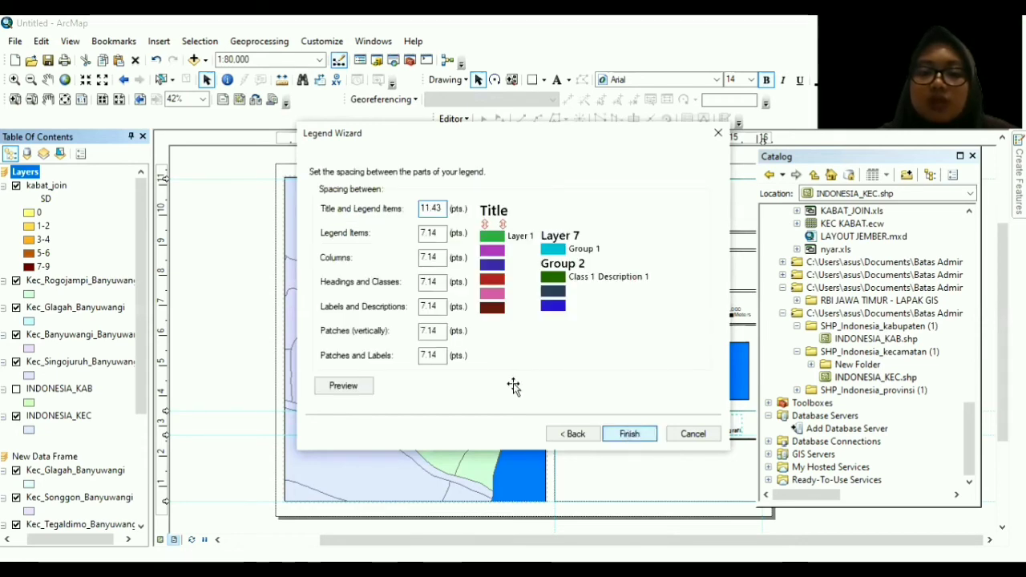
key("Return")
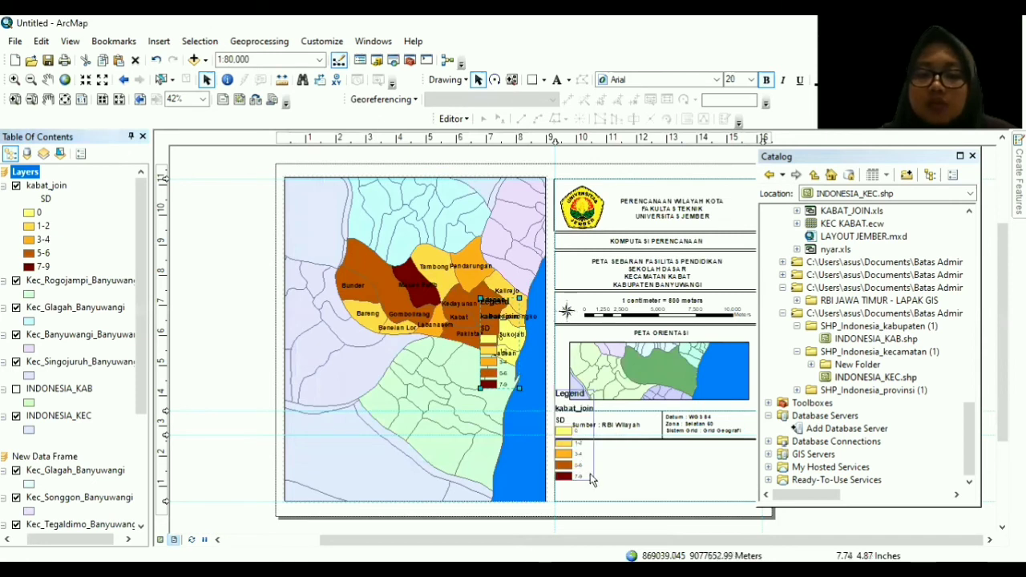
Move the legend into the empty cell below the source text and scale it down to fit.
left_click_drag(590, 480, 572, 437)
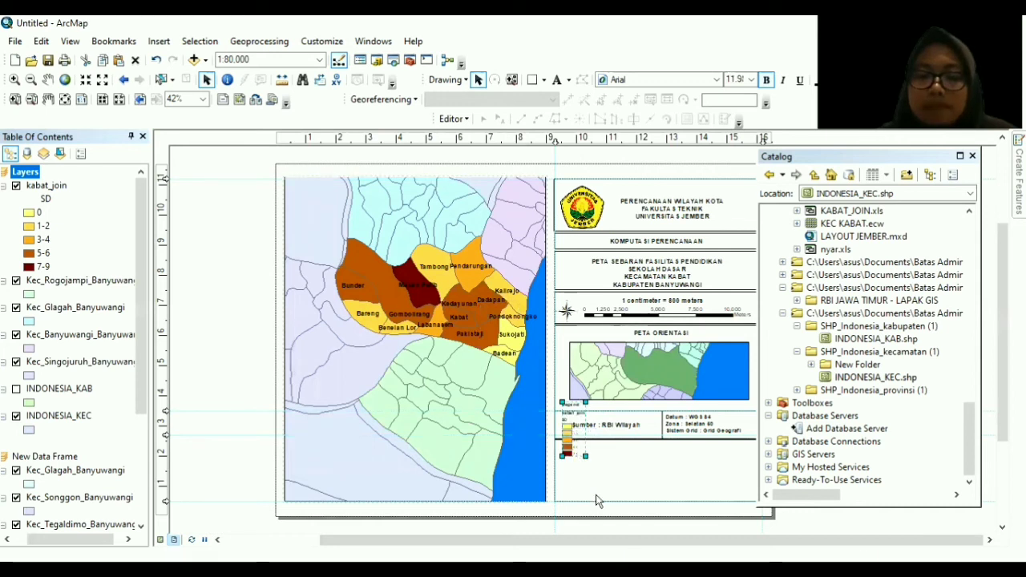
left_click_drag(594, 491, 592, 491)
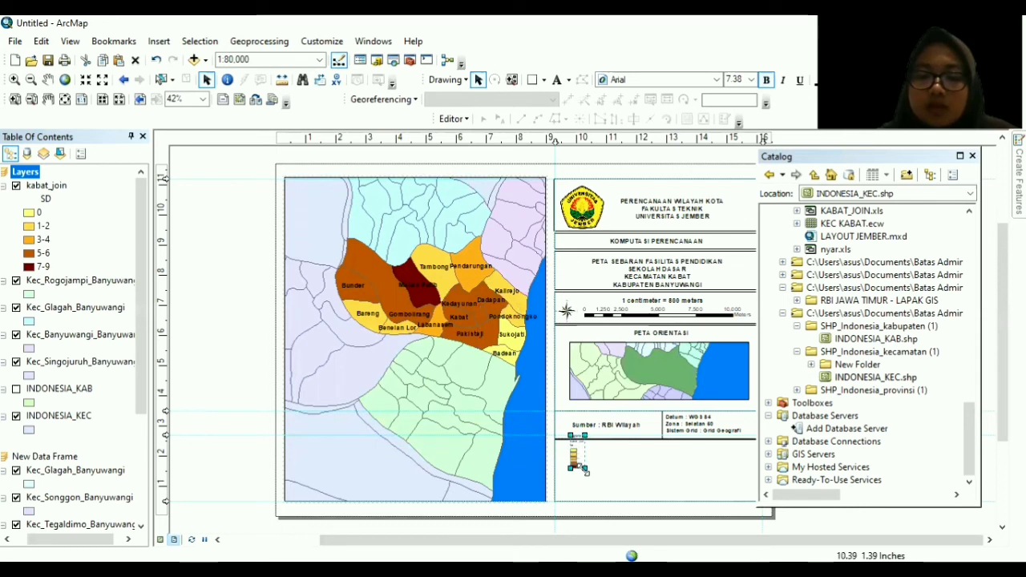
left_click_drag(585, 468, 591, 479)
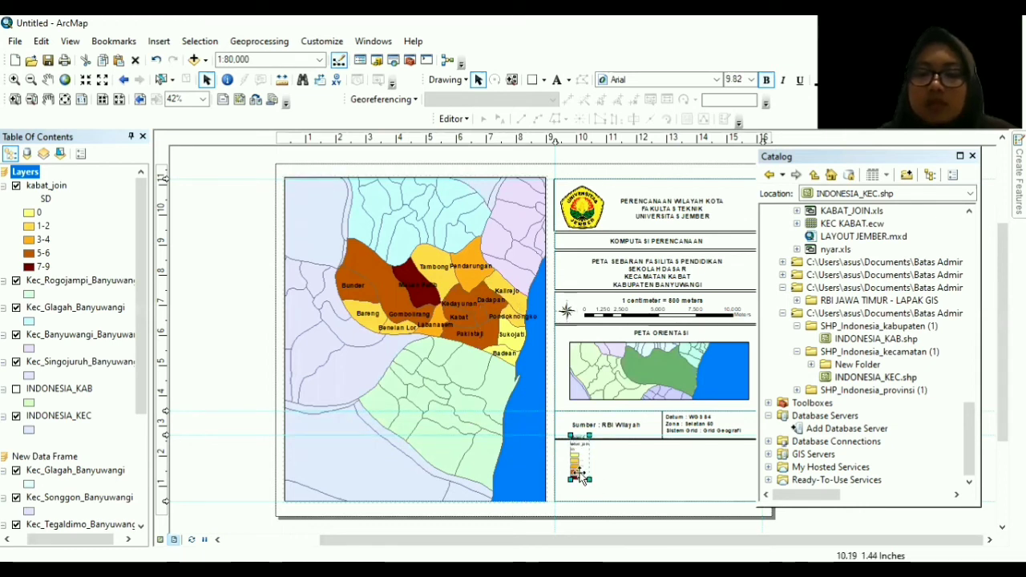
Hide the layer name of the kabat_join item in the legend.
right_click(580, 473)
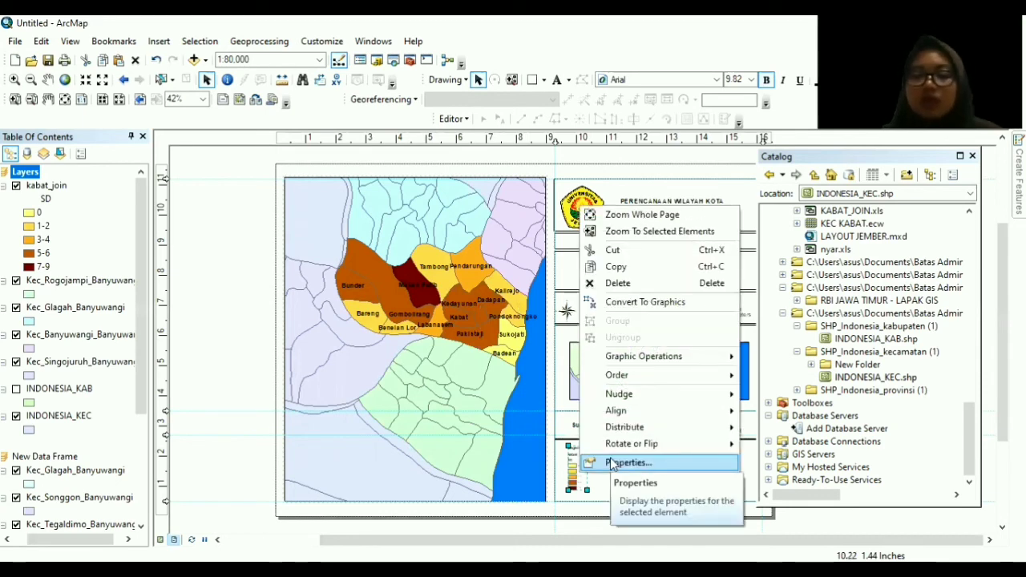
left_click(574, 484)
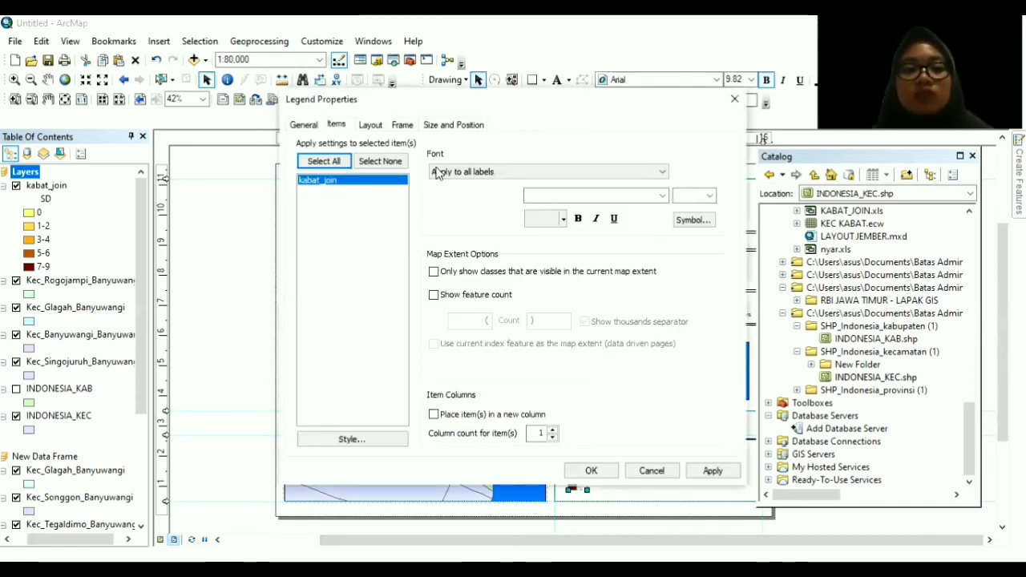
double_click(360, 181)
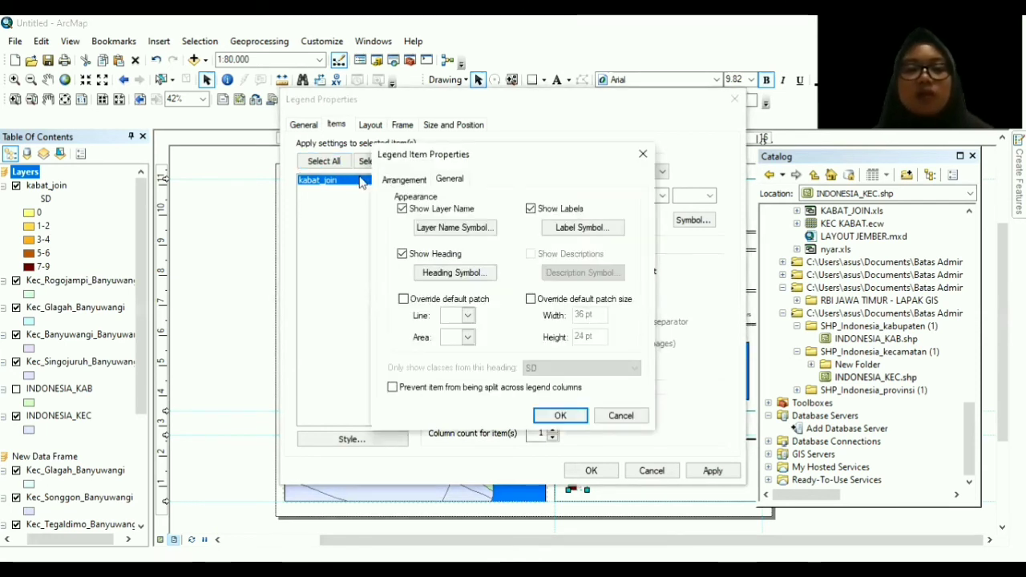
left_click(402, 209)
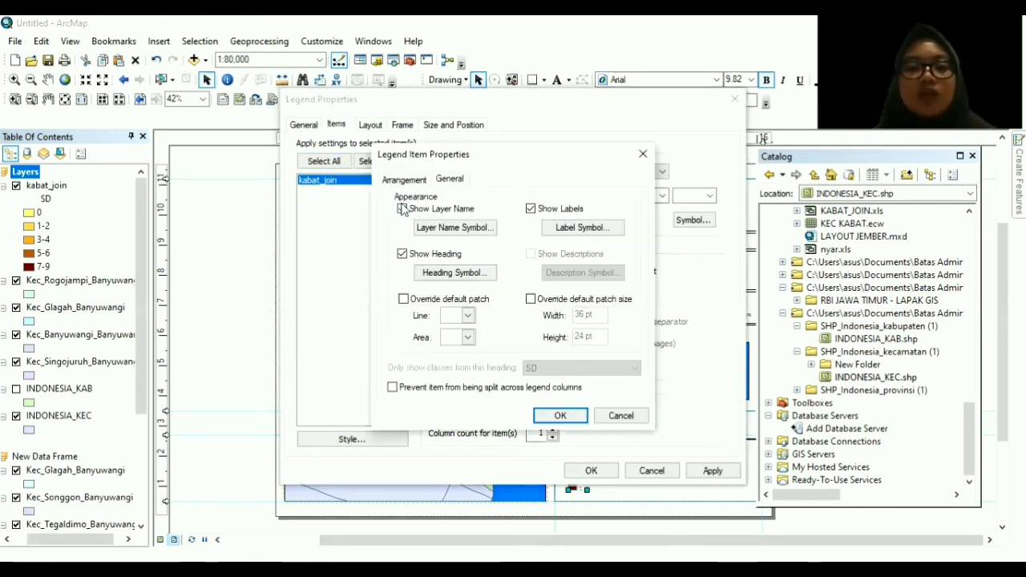
left_click(560, 415)
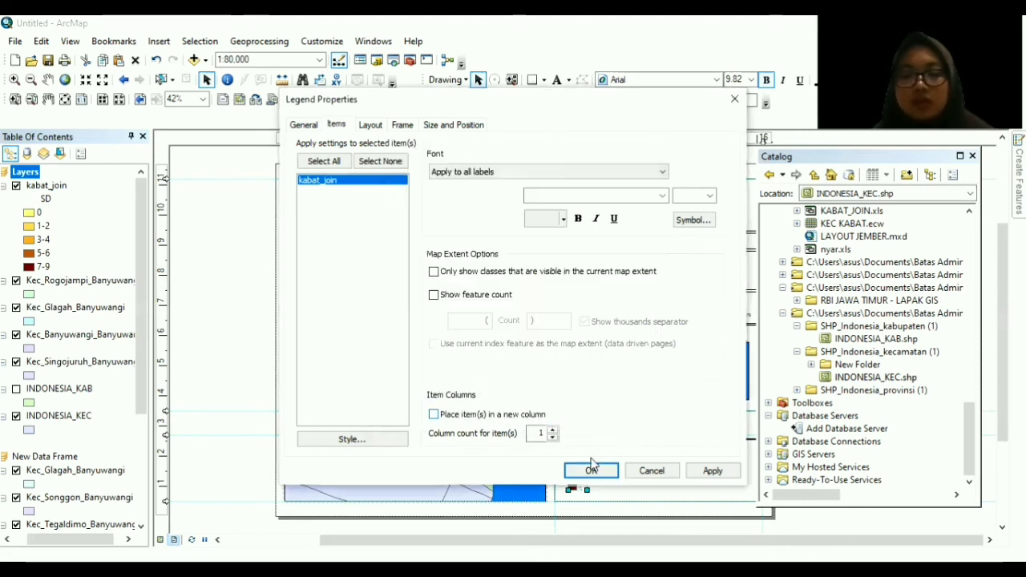
left_click(710, 470)
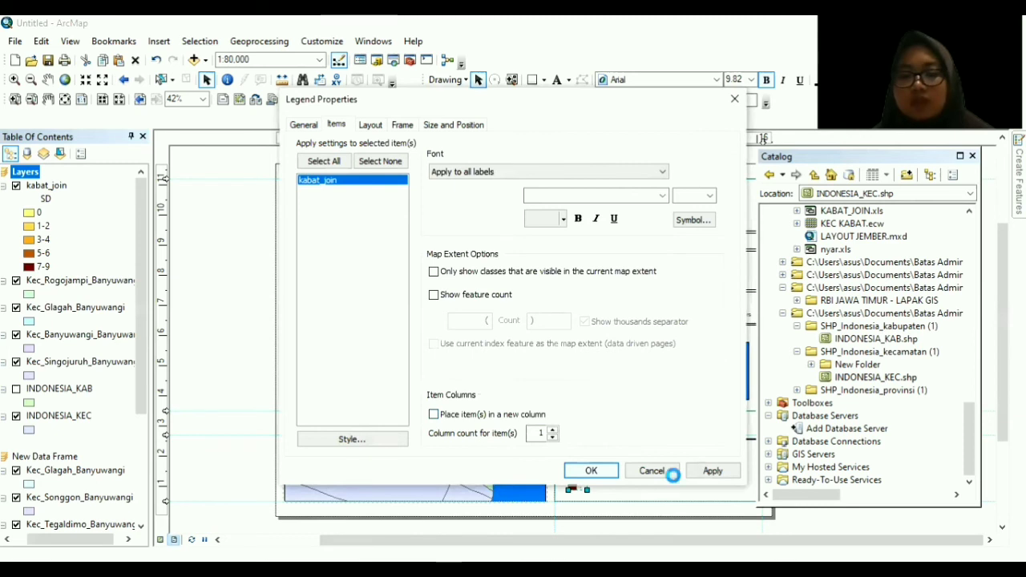
left_click(592, 470)
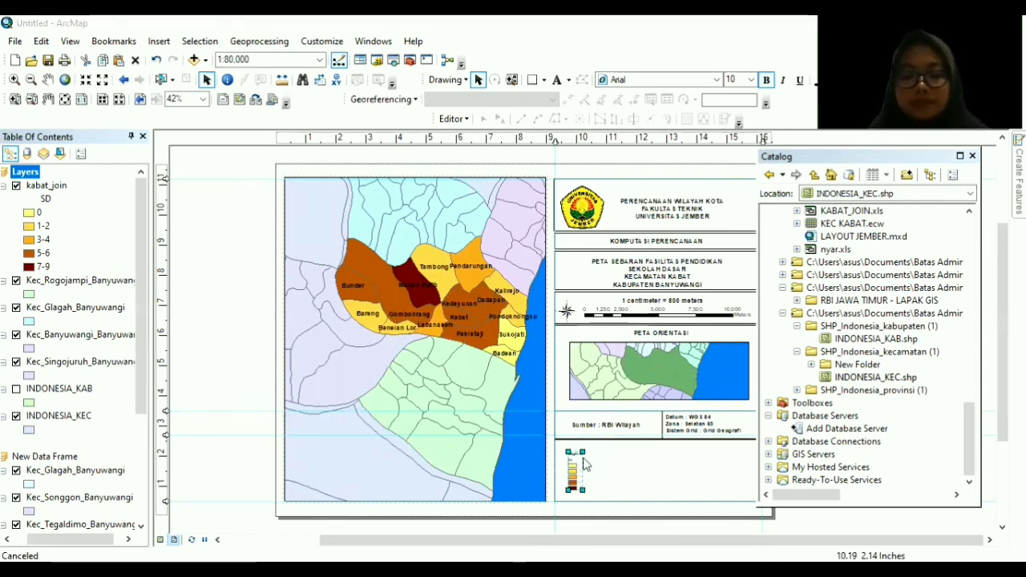
Enlarge the legend slightly within the cell below the source text.
double_click(583, 463)
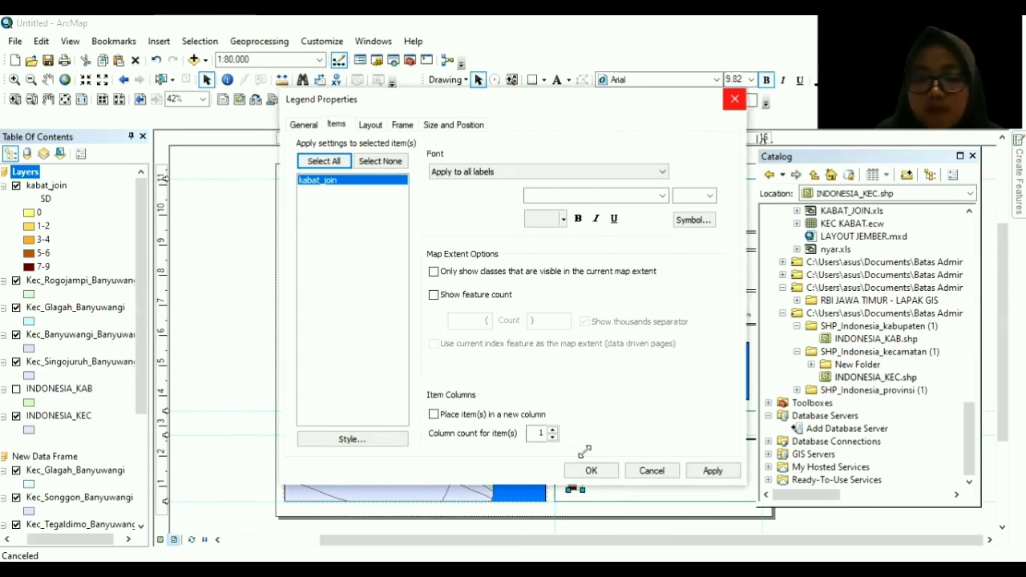
left_click(591, 470)
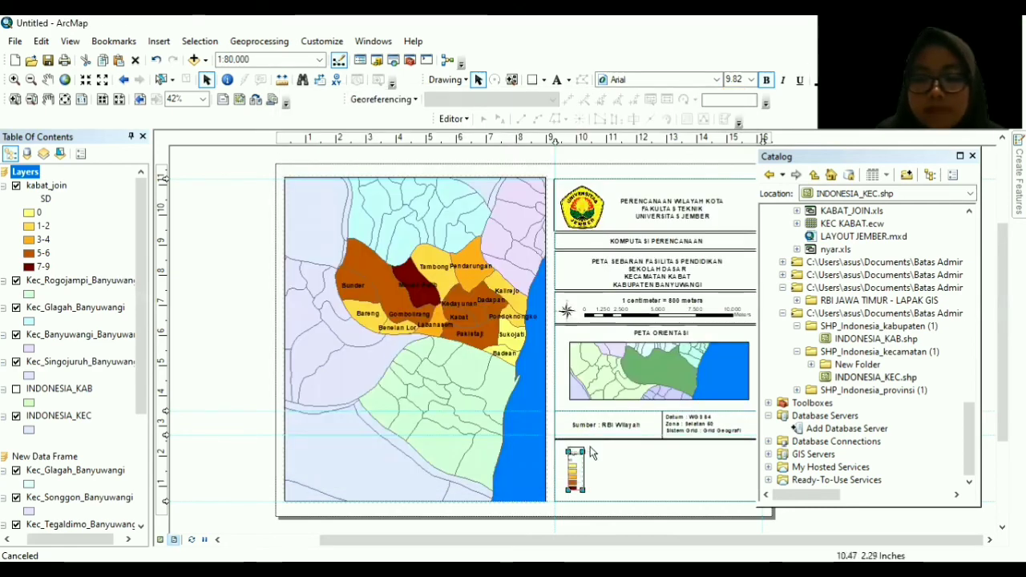
left_click_drag(586, 467, 588, 469)
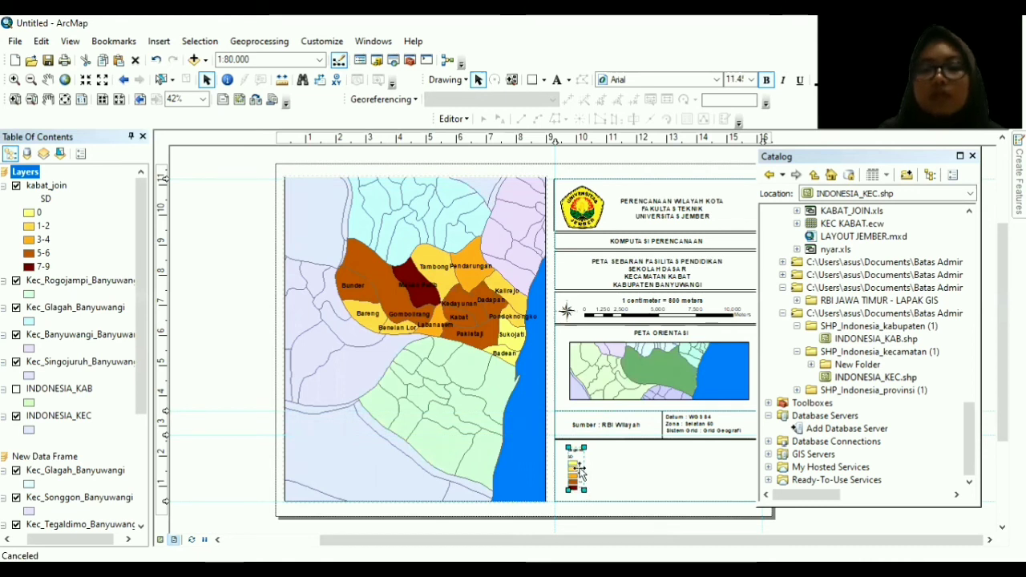
Slightly adjust the legend's size within its cell and close the Catalog window to uncover the layout.
left_click_drag(588, 491, 586, 494)
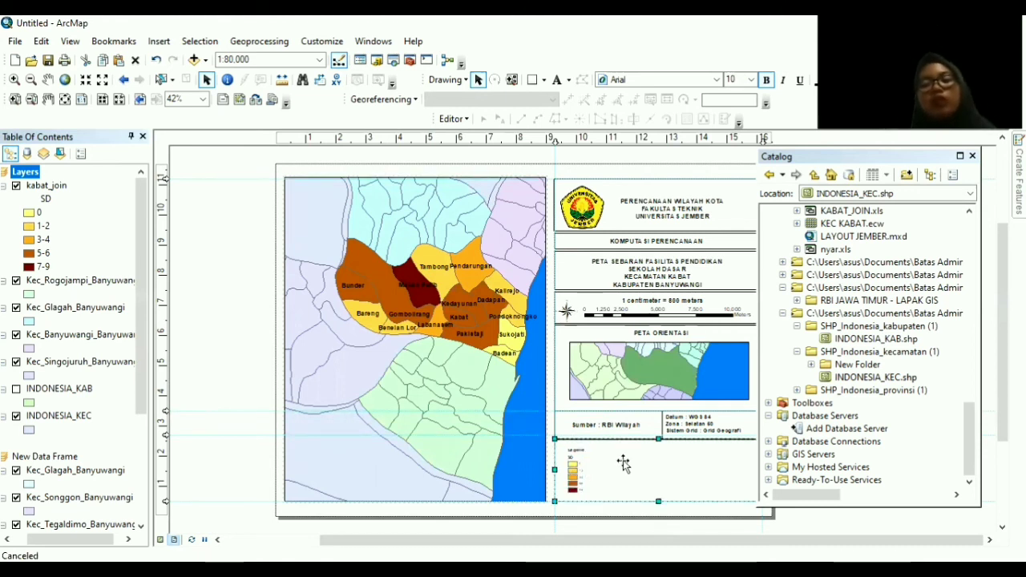
left_click(624, 464)
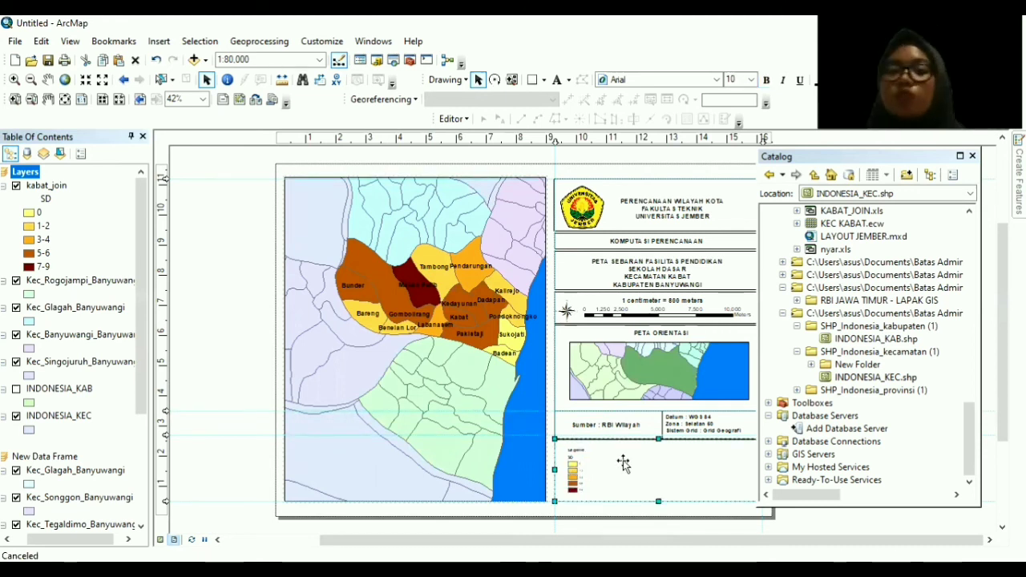
left_click(973, 157)
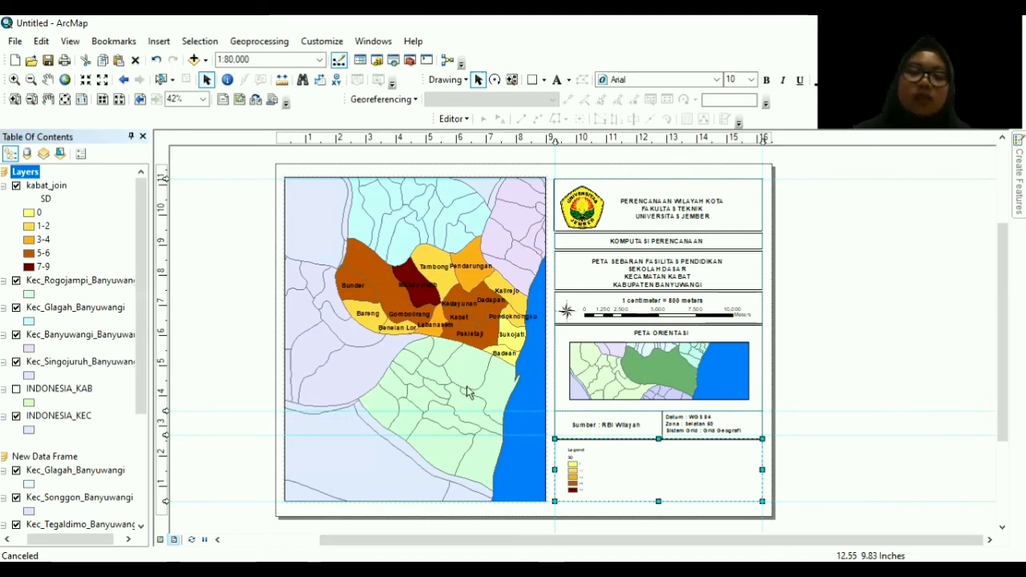
Pan the main map within its frame so Kabat district sits near the vertical middle.
left_click(47, 79)
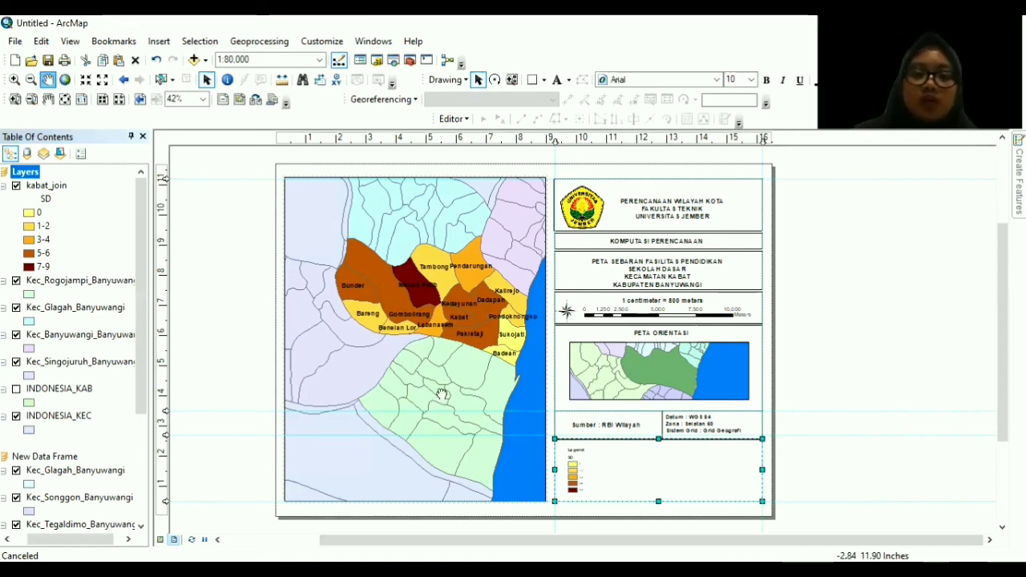
left_click_drag(442, 398, 430, 424)
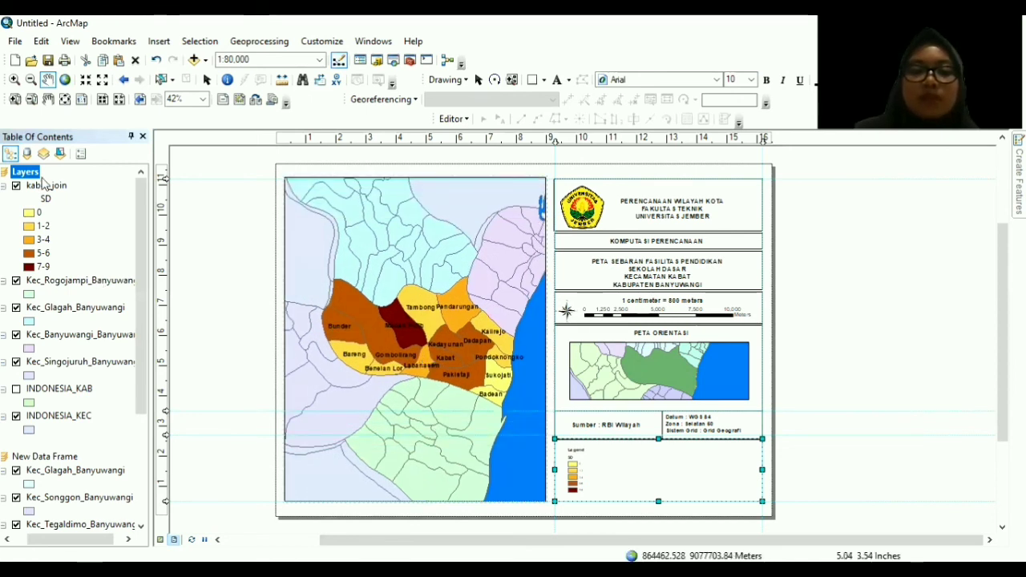
left_click_drag(433, 197, 423, 268)
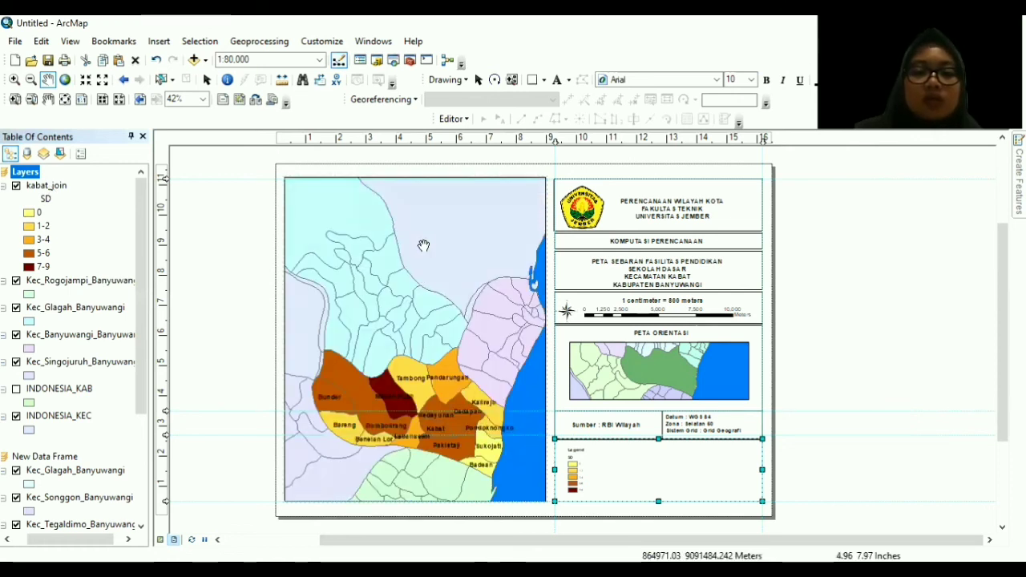
left_click_drag(424, 245, 423, 202)
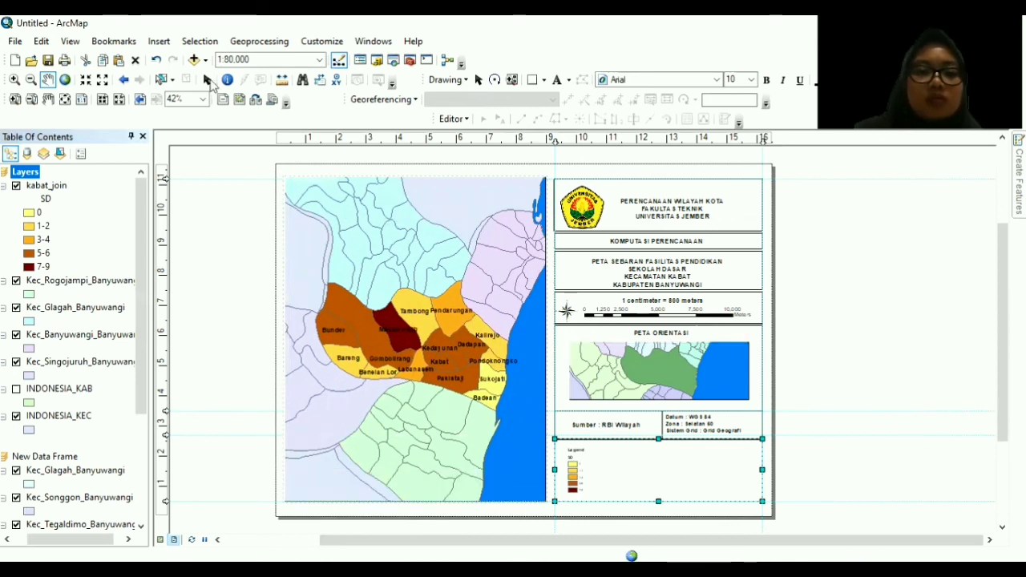
Add a measured grid with grid lines and labels to the main map frame, using 3000 m X and 4000 m Y intervals and default axes.
left_click(208, 81)
left_click(388, 253)
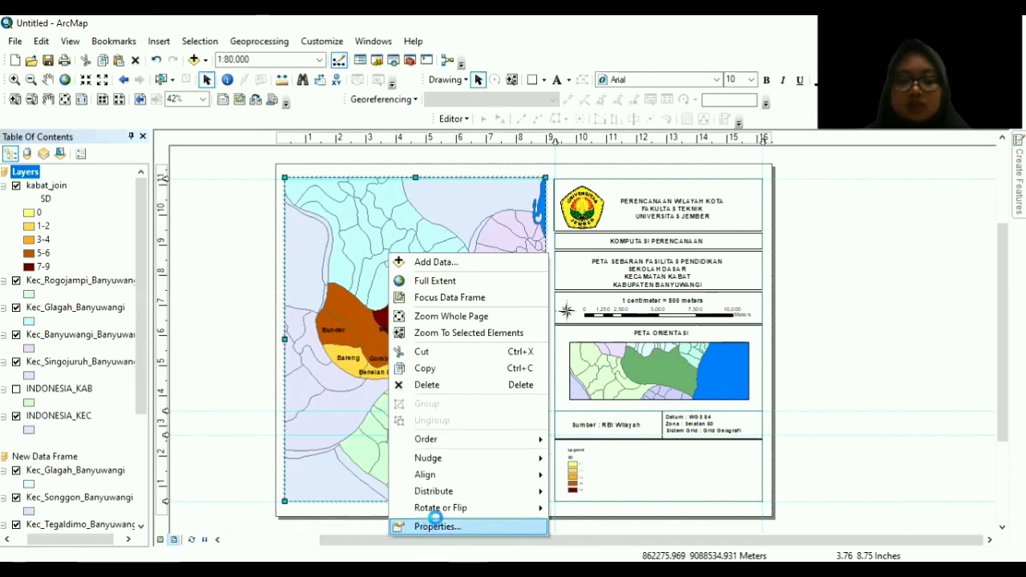
left_click(440, 521)
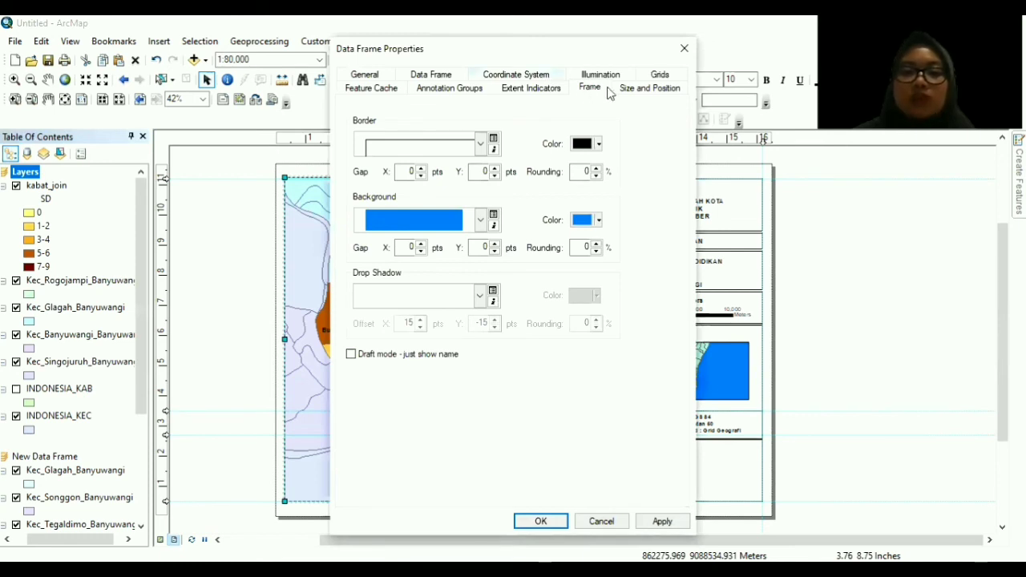
left_click(661, 76)
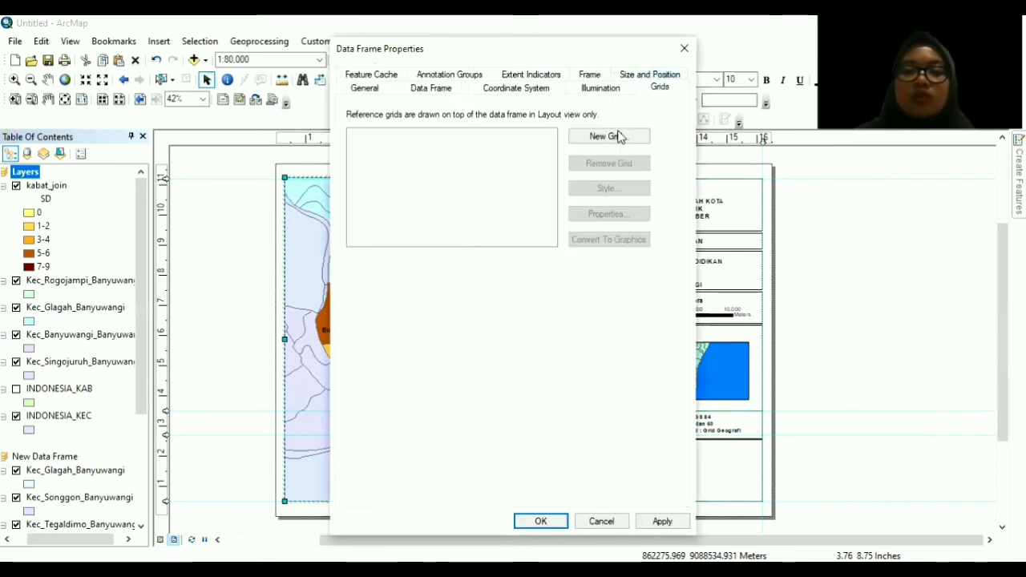
left_click(617, 137)
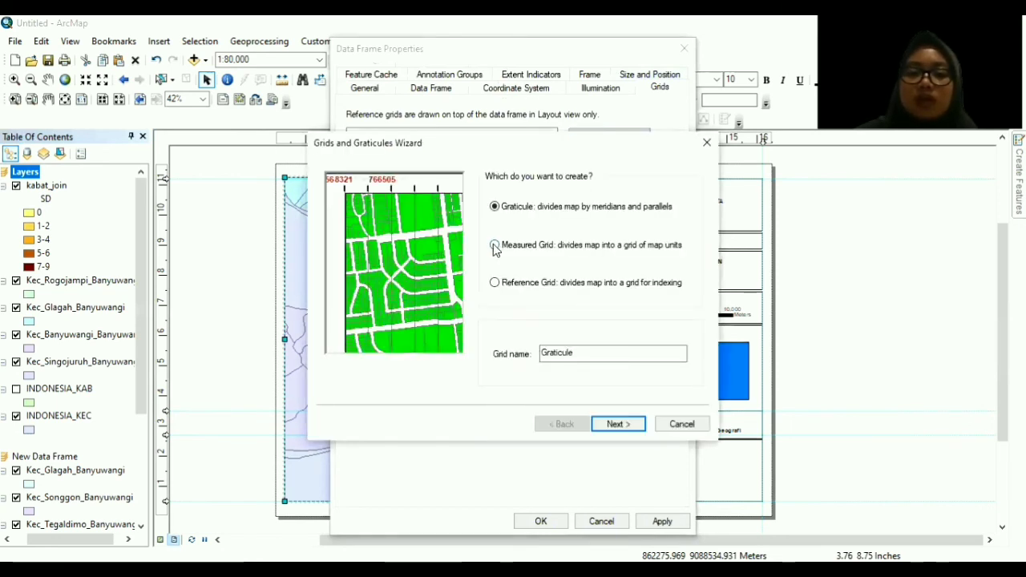
left_click(642, 250)
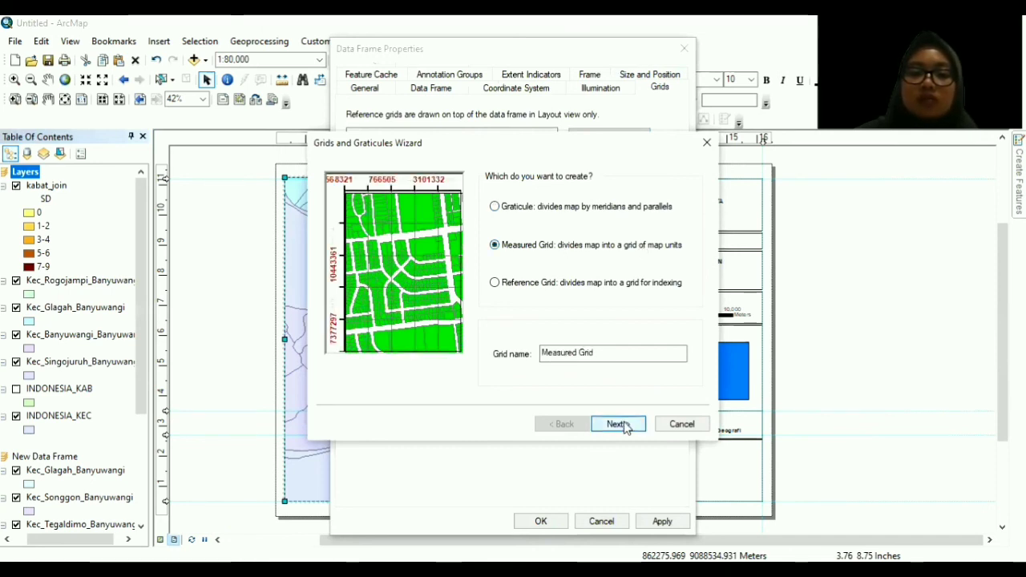
left_click(618, 424)
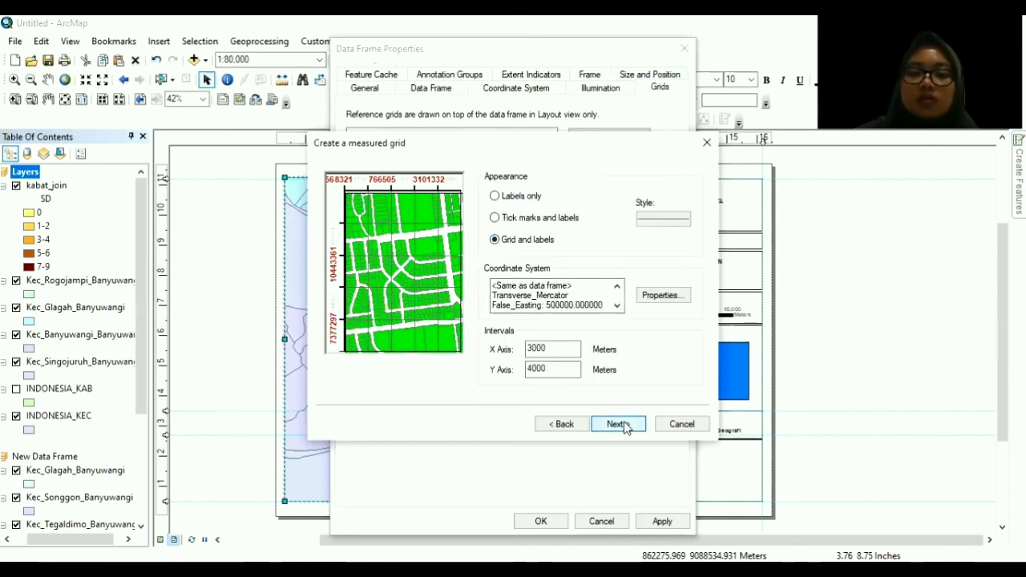
left_click(618, 424)
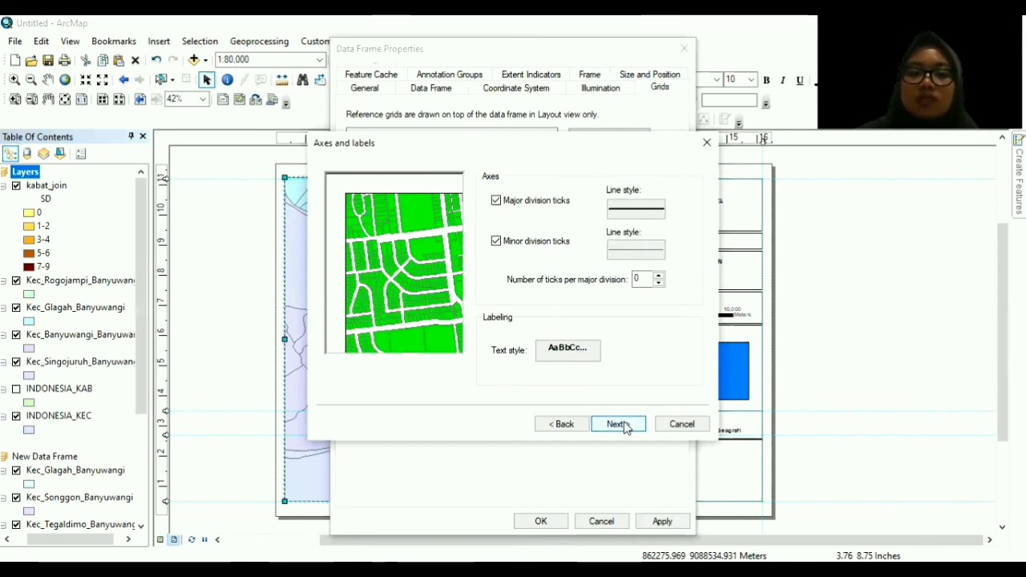
left_click(626, 429)
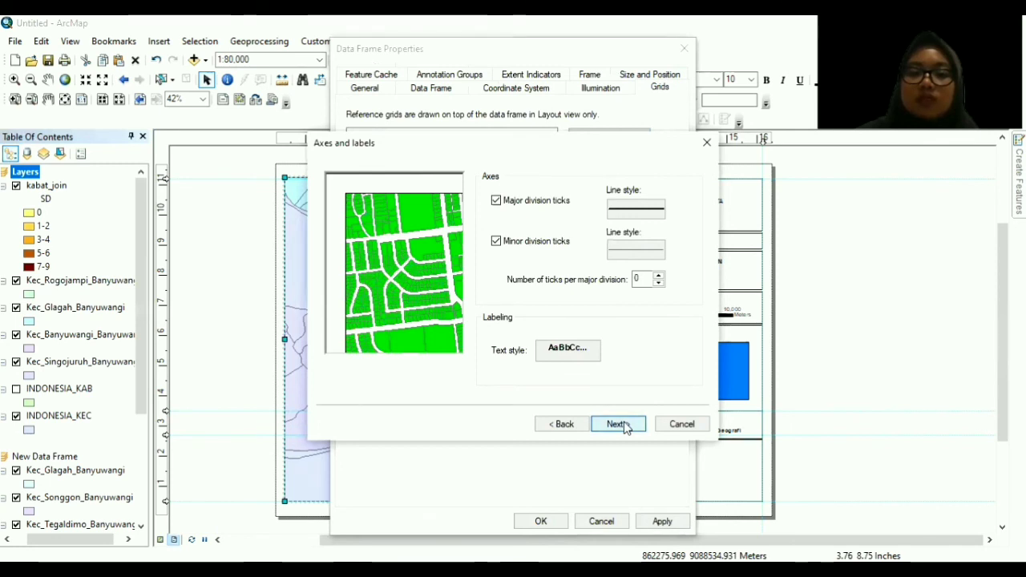
left_click(626, 428)
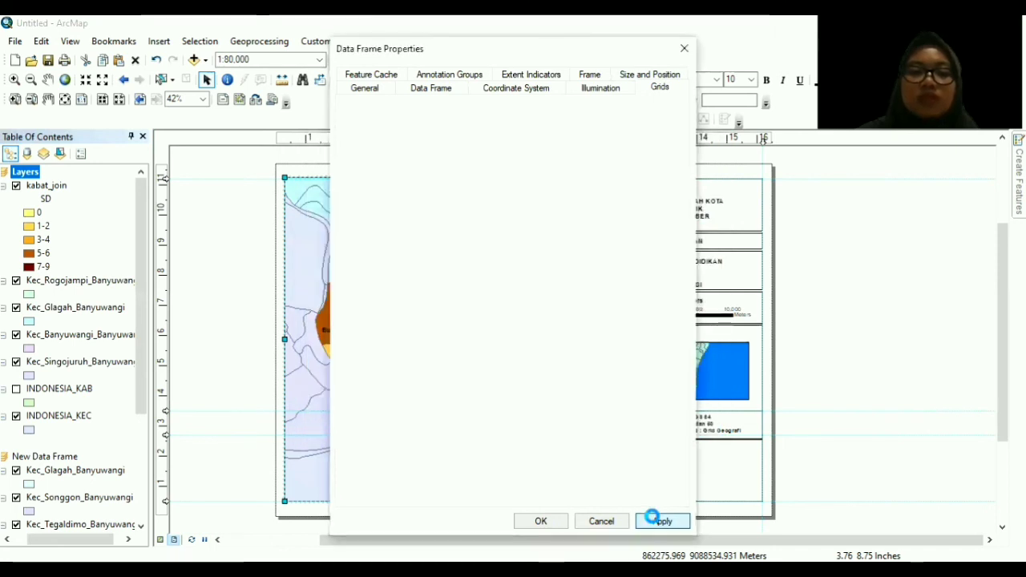
left_click(656, 522)
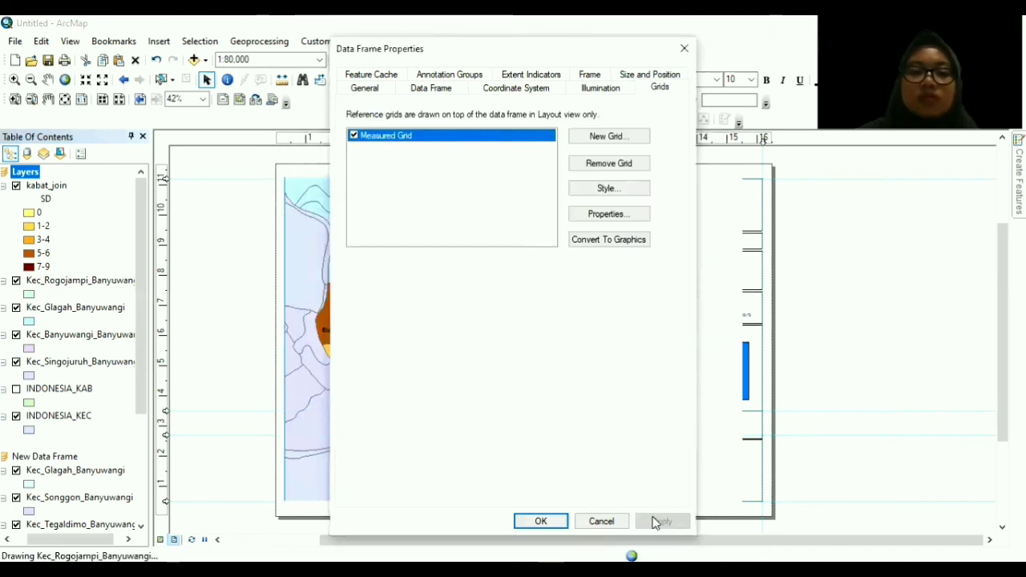
left_click(535, 519)
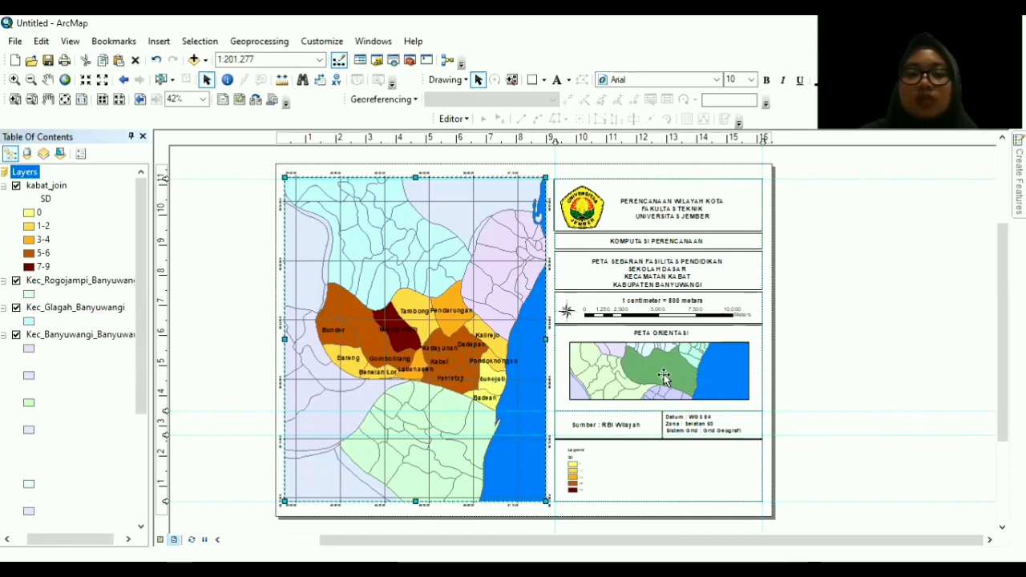
Add a measured grid with the default appearance, axes and labels to the data frame of the PETA ORIENTASI inset map.
left_click(664, 376)
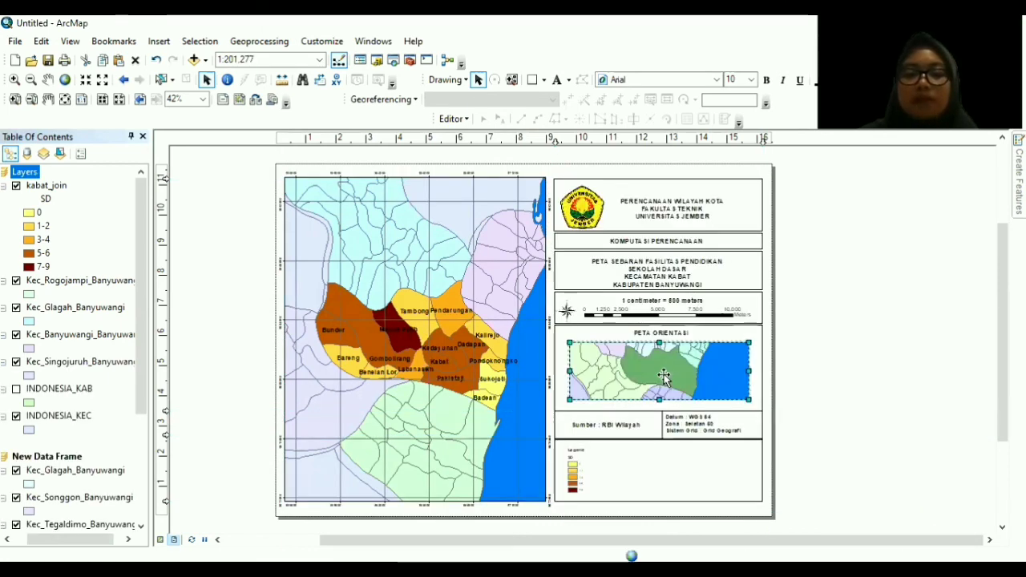
right_click(682, 363)
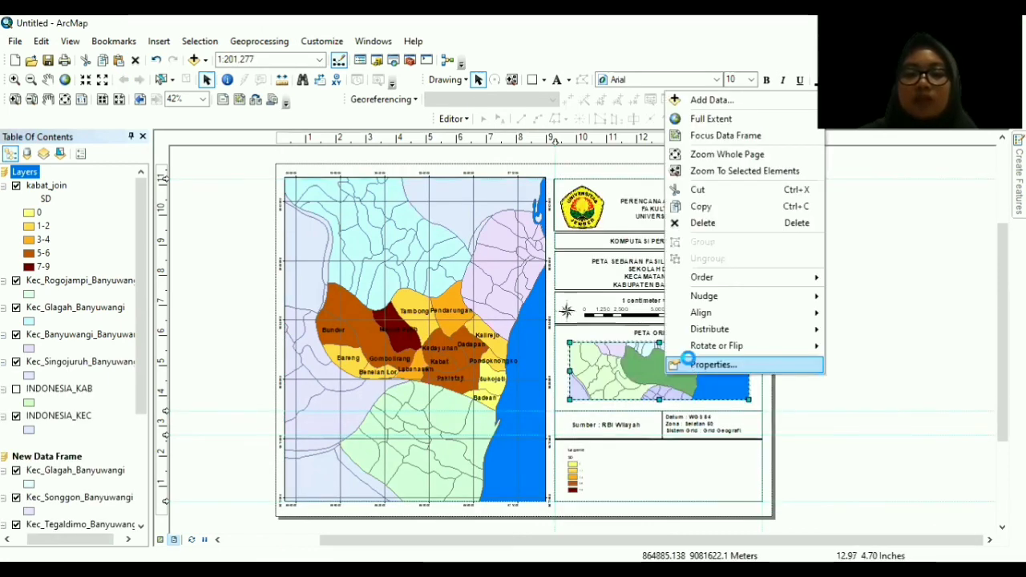
left_click(688, 360)
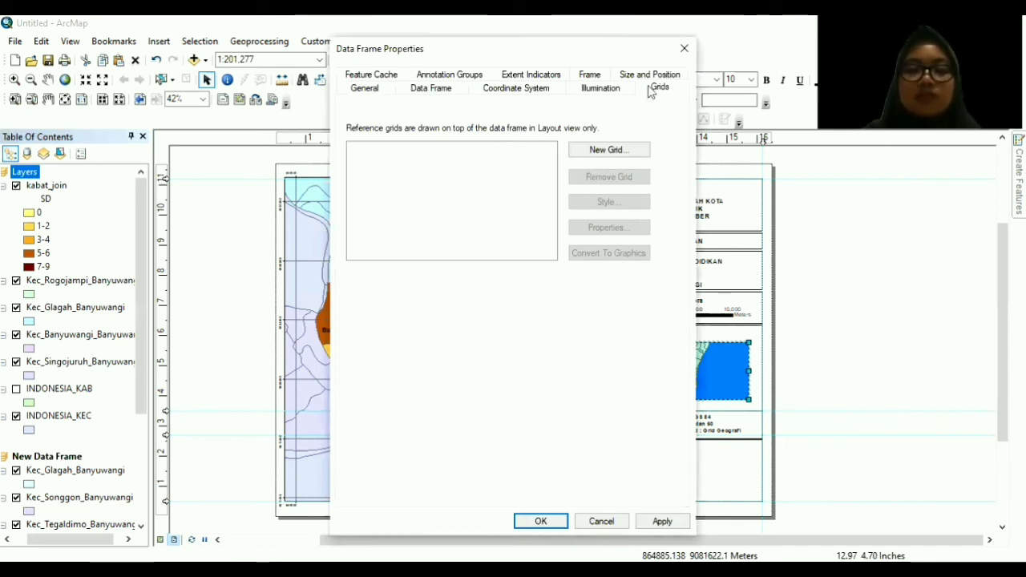
left_click(628, 156)
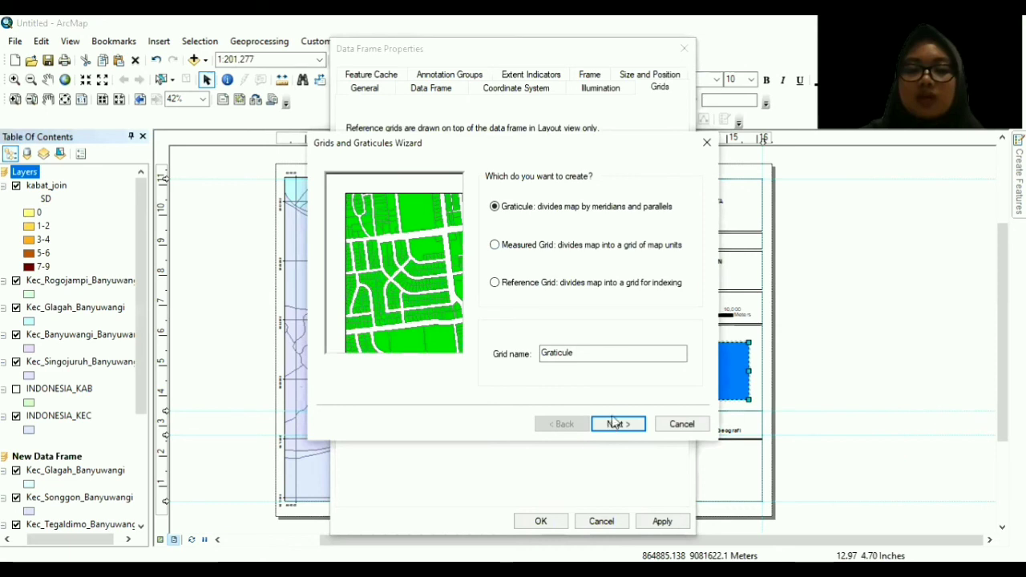
key("Down")
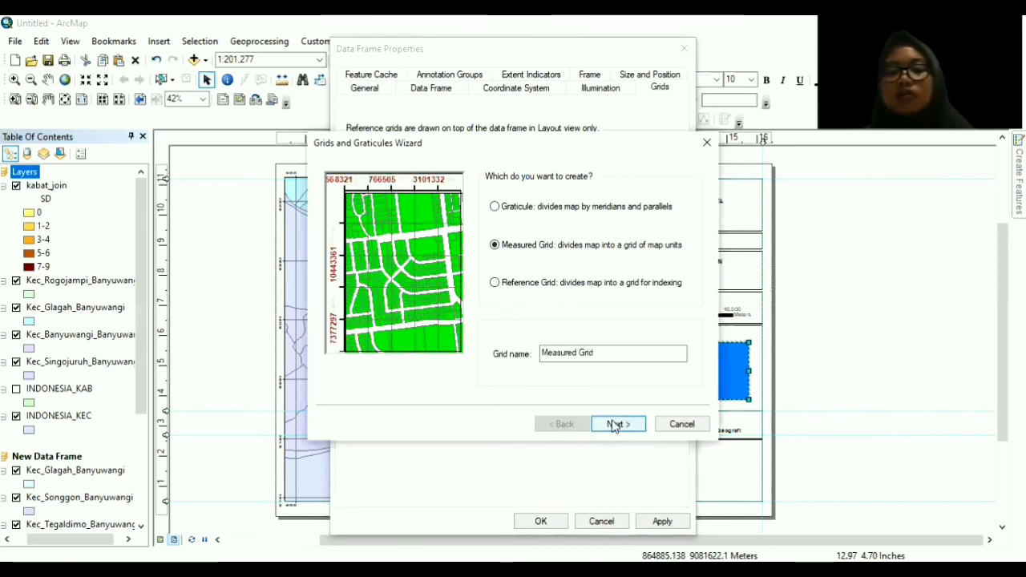
left_click(614, 424)
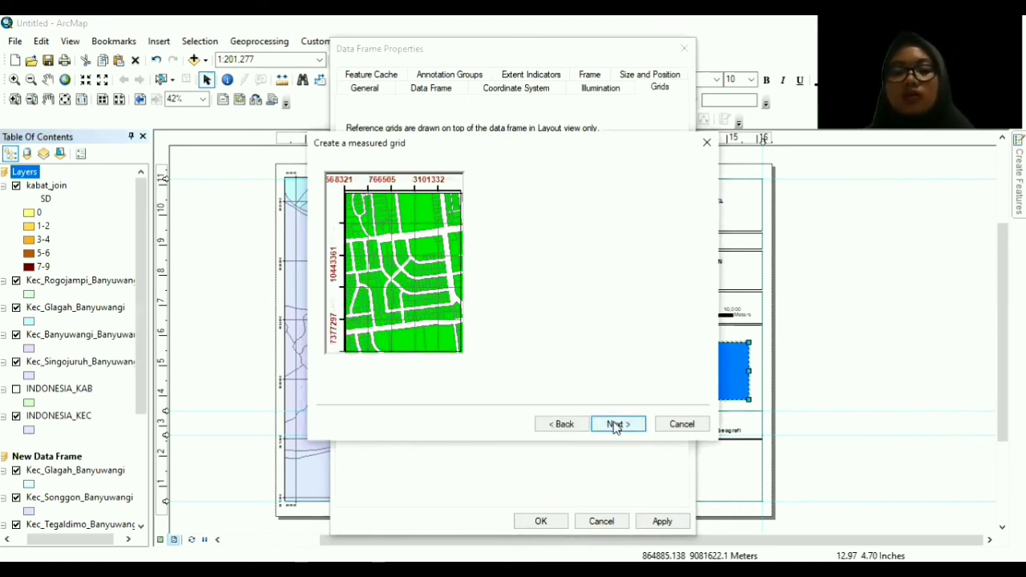
left_click(615, 424)
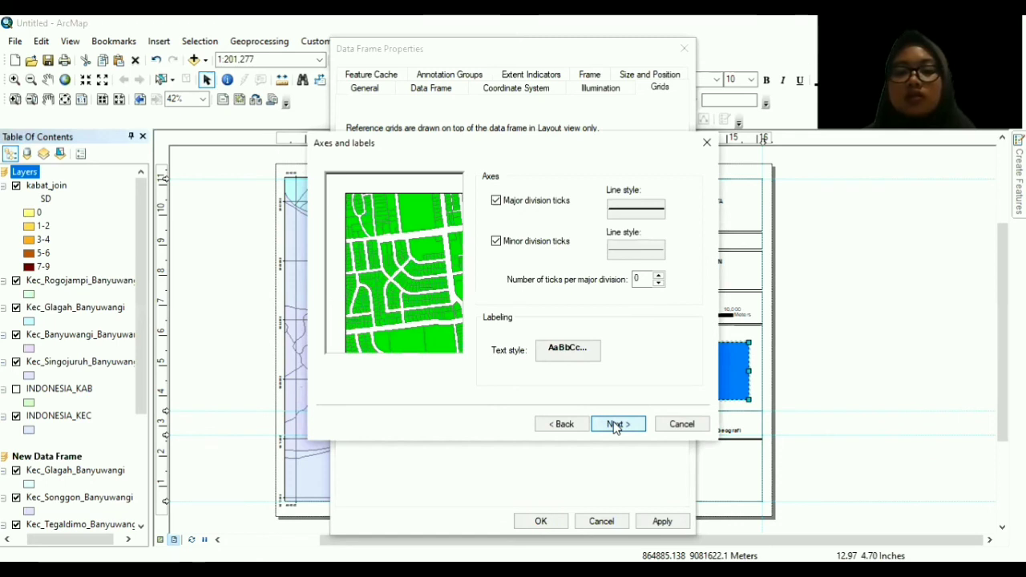
left_click(614, 424)
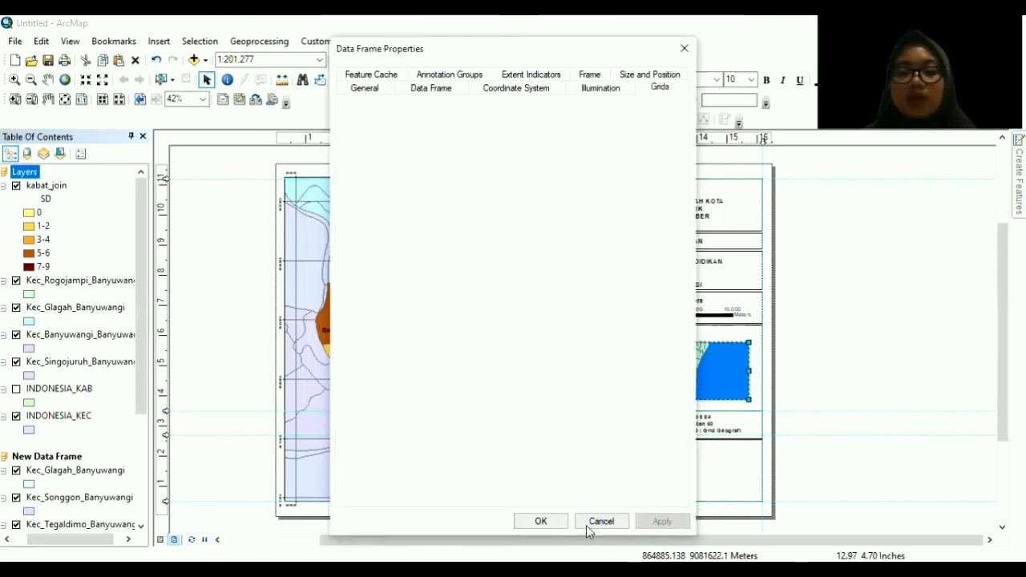
left_click(541, 522)
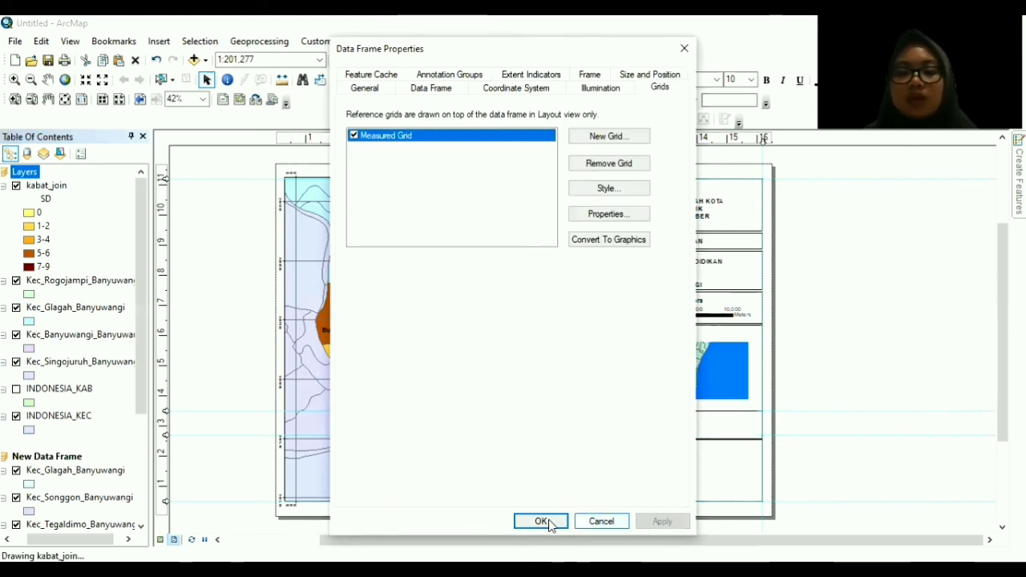